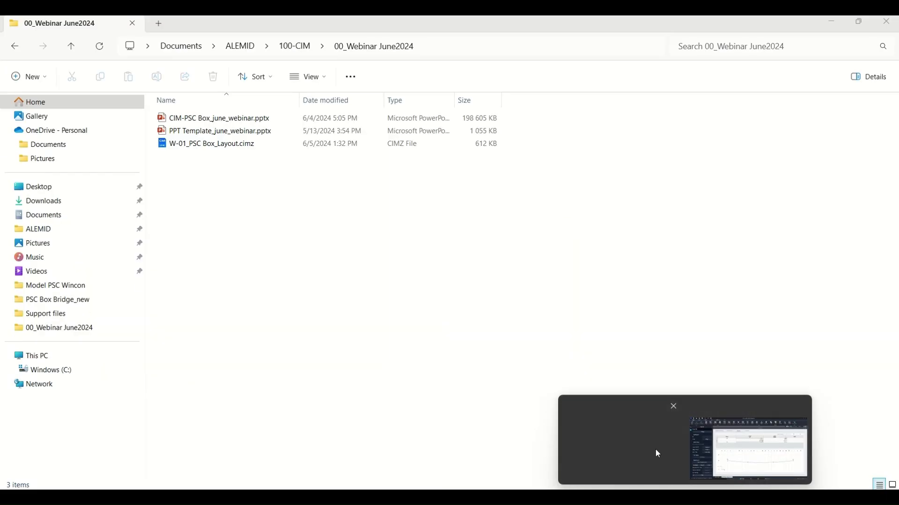
Switch to the W-01_PSC Box_Layout.cimz project in CIM and review the definition of the Y1860S7 steel material without changing it
{"action": "left_click", "coordinate": [652, 447]}
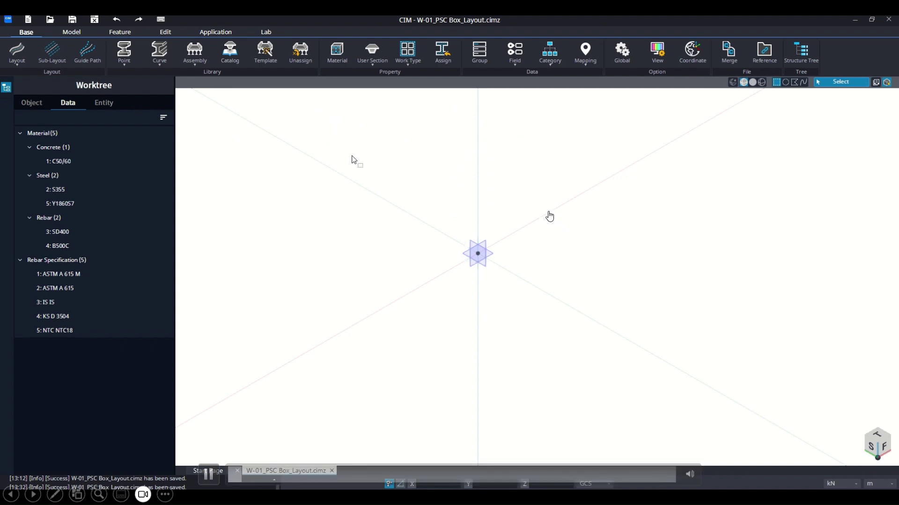
{"action": "left_click", "coordinate": [40, 106]}
{"action": "left_click", "coordinate": [74, 107]}
{"action": "left_click", "coordinate": [73, 105]}
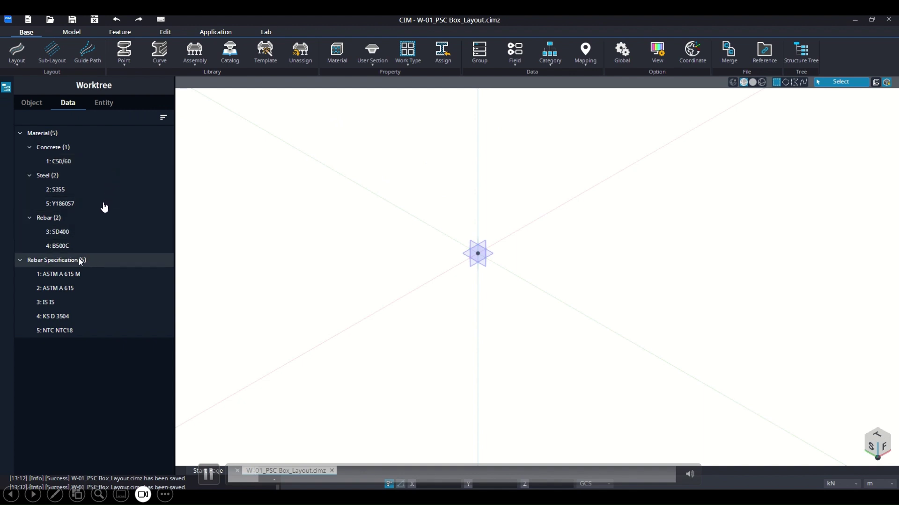
{"action": "right_click", "coordinate": [77, 202]}
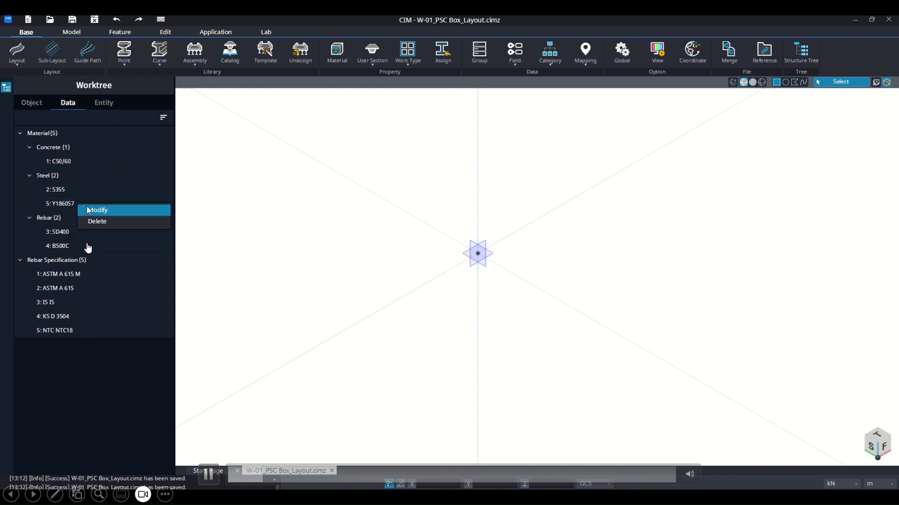
{"action": "left_click", "coordinate": [93, 210]}
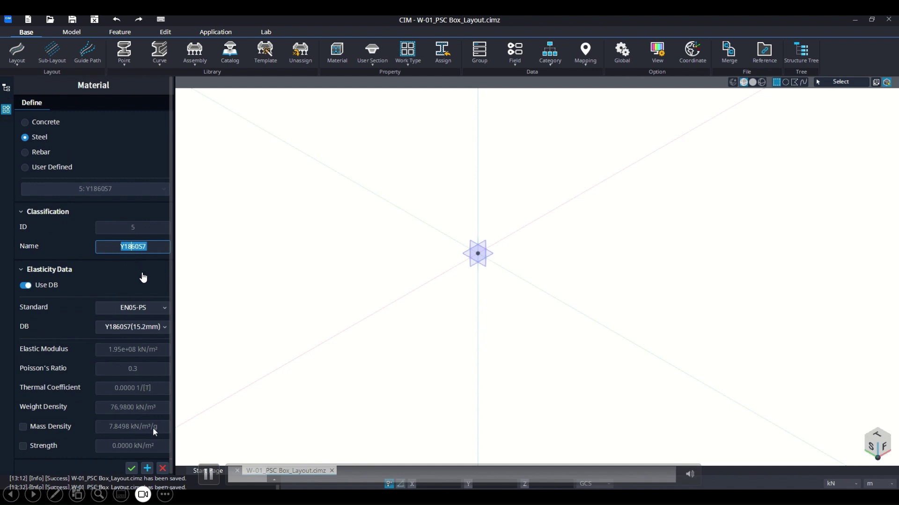
{"action": "left_click", "coordinate": [163, 468]}
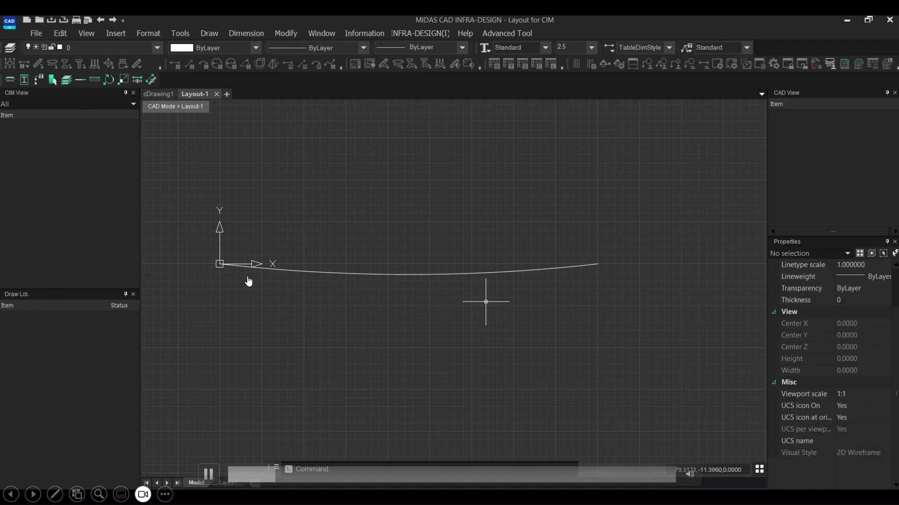
Switch to MIDAS CAD and examine the radius and arc length of the alignment arc in the Layout-1 drawing
{"action": "left_click", "coordinate": [466, 272]}
{"action": "scroll", "coordinate": [290, 262], "scroll_direction": "down", "scroll_amount": 3}
{"action": "scroll", "coordinate": [345, 263], "scroll_direction": "up", "scroll_amount": 3}
{"action": "scroll", "coordinate": [846, 359], "scroll_direction": "down", "scroll_amount": 2}
{"action": "scroll", "coordinate": [846, 374], "scroll_direction": "down", "scroll_amount": 3}
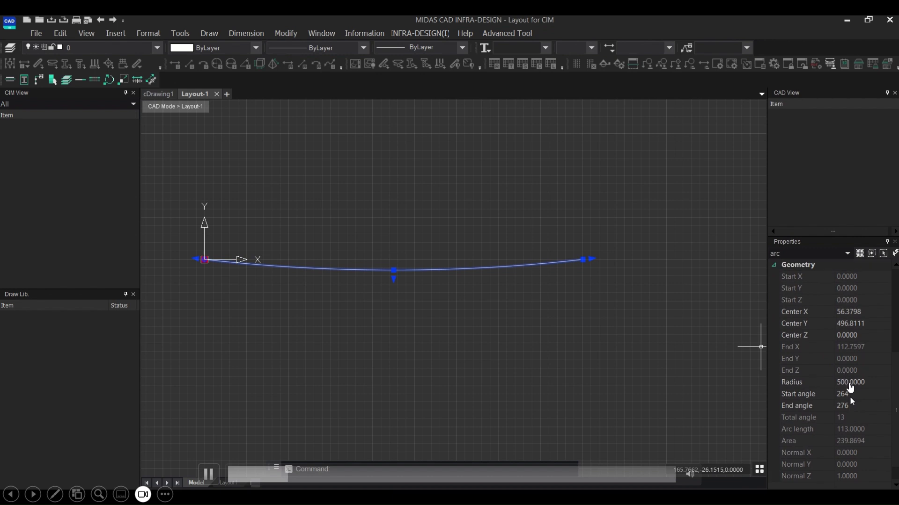
{"action": "key", "text": "Escape"}
{"action": "key", "text": "Escape"}
{"action": "key", "text": "Escape"}
{"action": "middle_click_drag", "start_coordinate": [386, 213], "coordinate": [395, 216]}
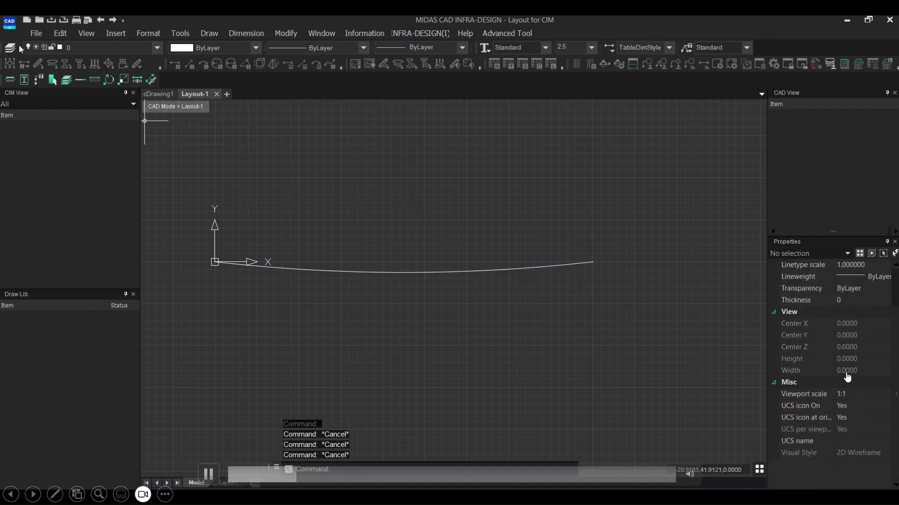
Export the alignment drawing as Layout-1.dwg in AutoCAD 2010 format to the 00_Webinar June2024 folder
{"action": "left_click", "coordinate": [36, 32]}
{"action": "left_click", "coordinate": [77, 206]}
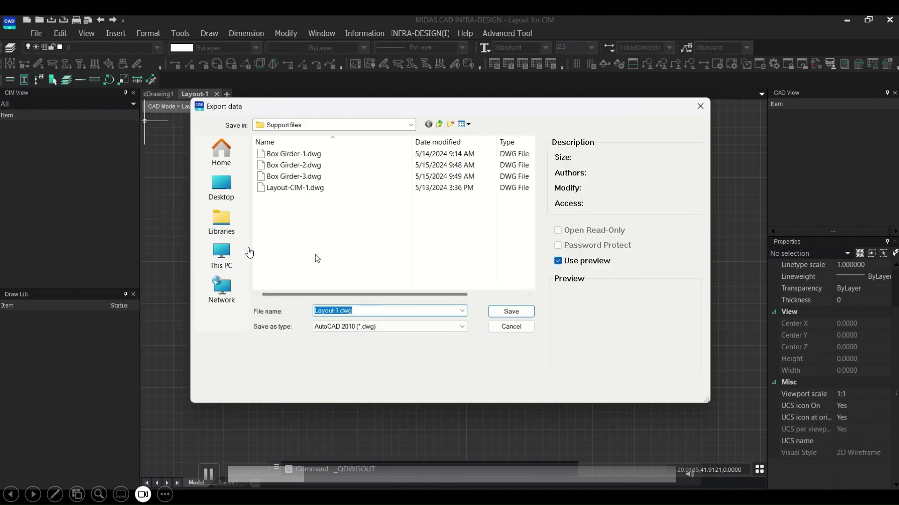
{"action": "left_click", "coordinate": [438, 125]}
{"action": "left_click", "coordinate": [438, 124]}
{"action": "double_click", "coordinate": [315, 155]}
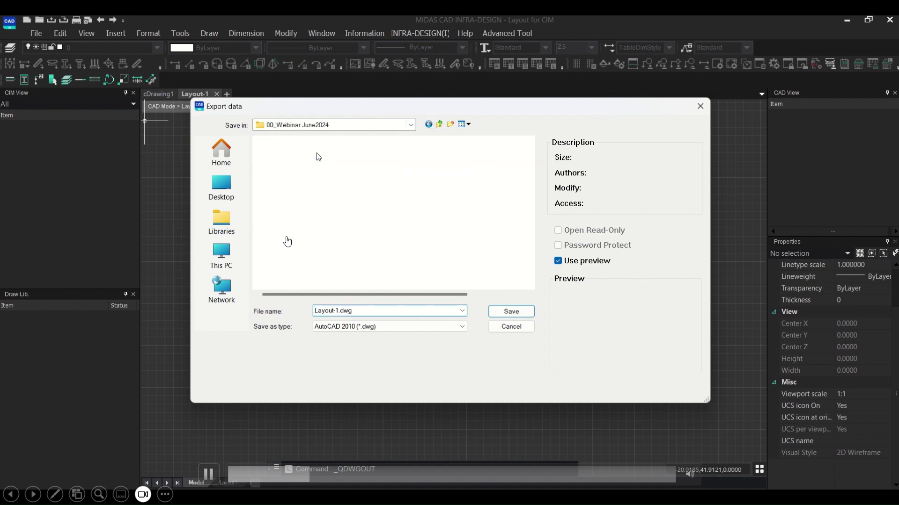
{"action": "left_click", "coordinate": [339, 310]}
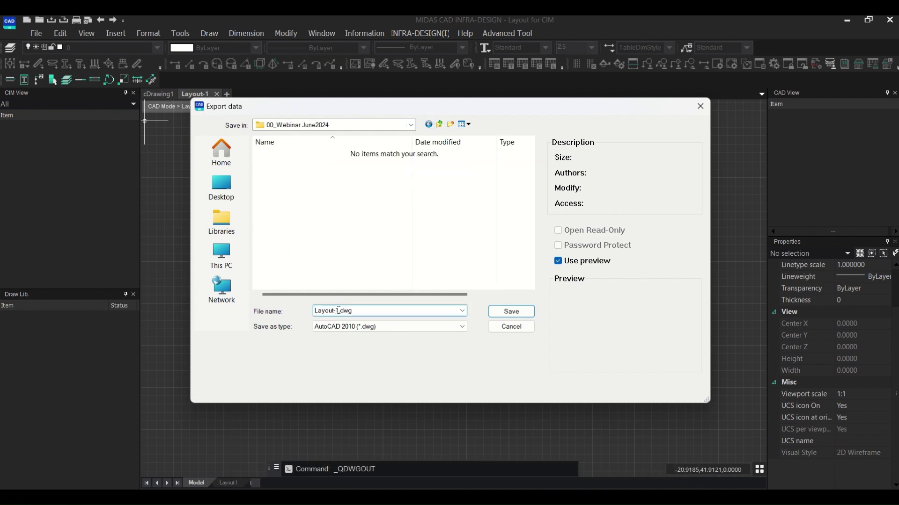
{"action": "left_click", "coordinate": [512, 312]}
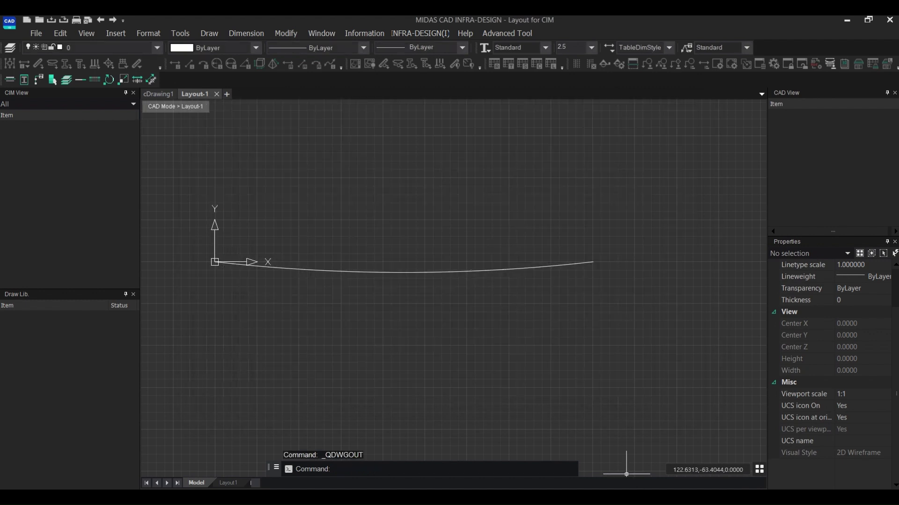
Switch back to CIM and start a new layout named Bridge-1
{"action": "left_click", "coordinate": [641, 454]}
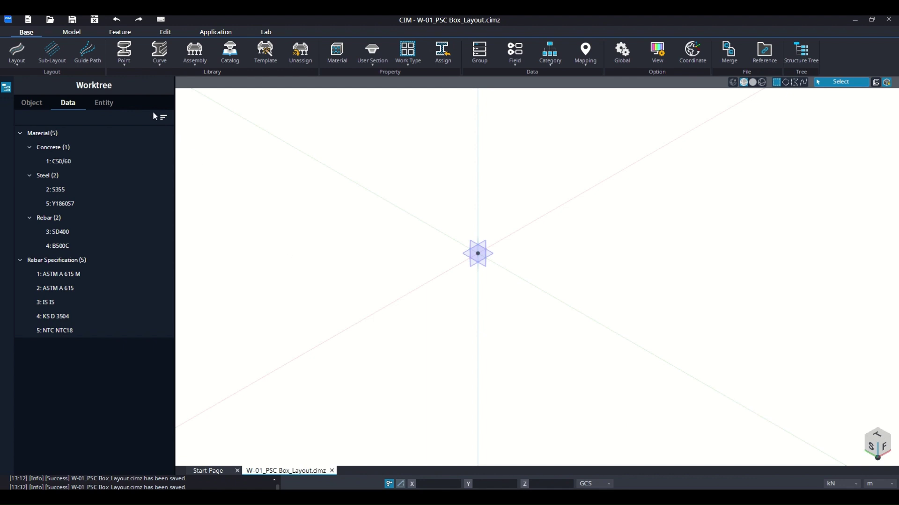
{"action": "left_click", "coordinate": [24, 70]}
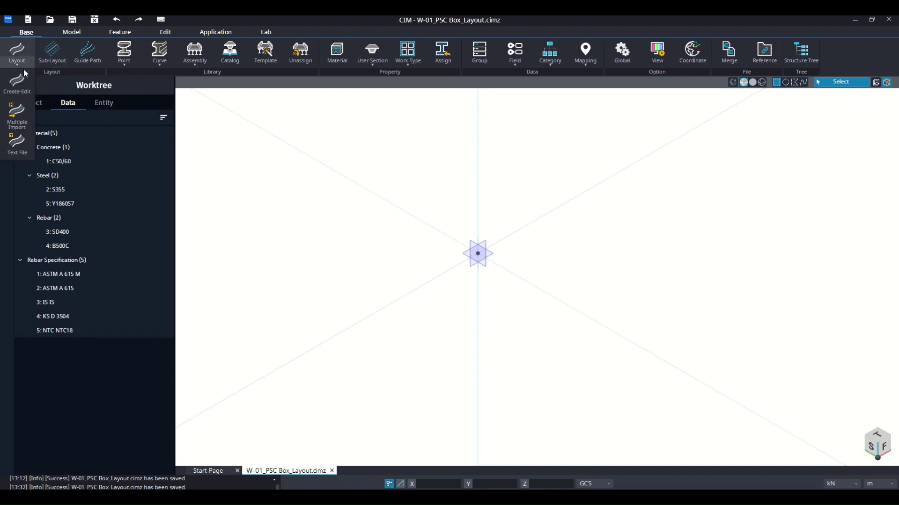
{"action": "left_click", "coordinate": [23, 82]}
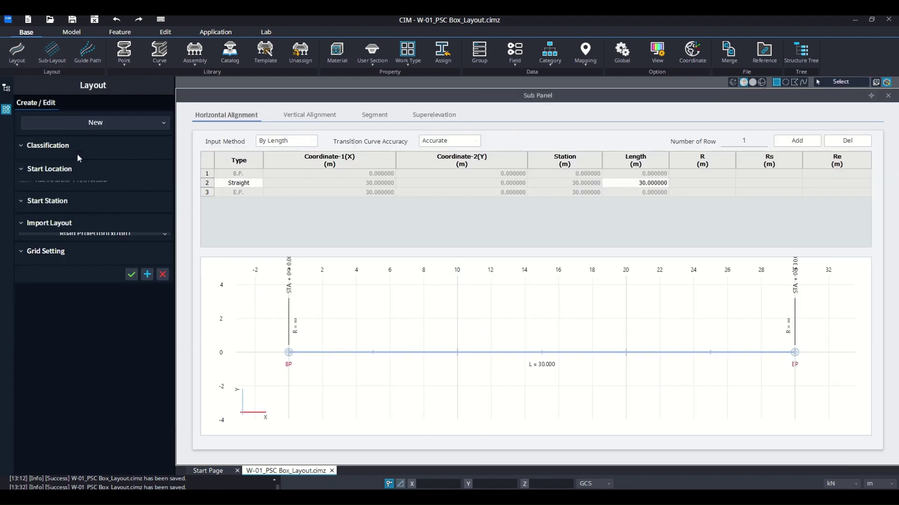
{"action": "left_click", "coordinate": [152, 180]}
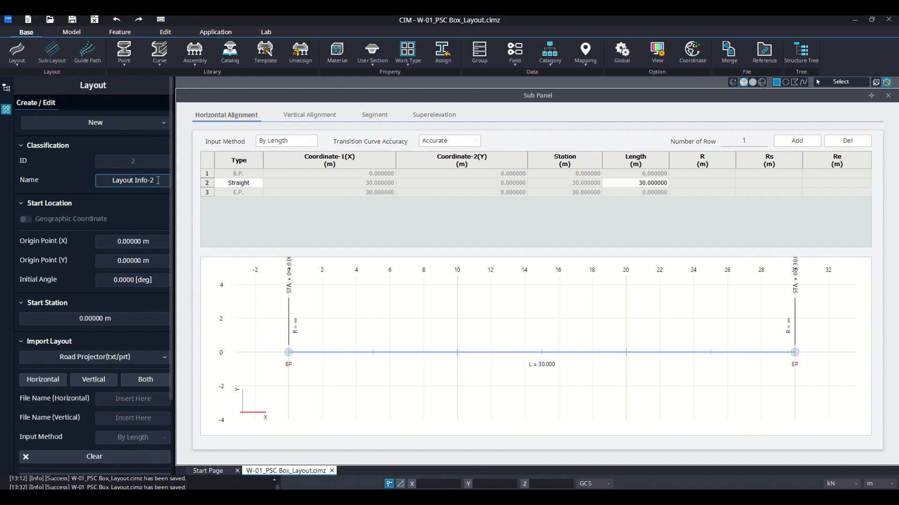
{"action": "left_click_drag", "start_coordinate": [159, 180], "coordinate": [103, 180]}
{"action": "type", "text": "Bridge-1"}
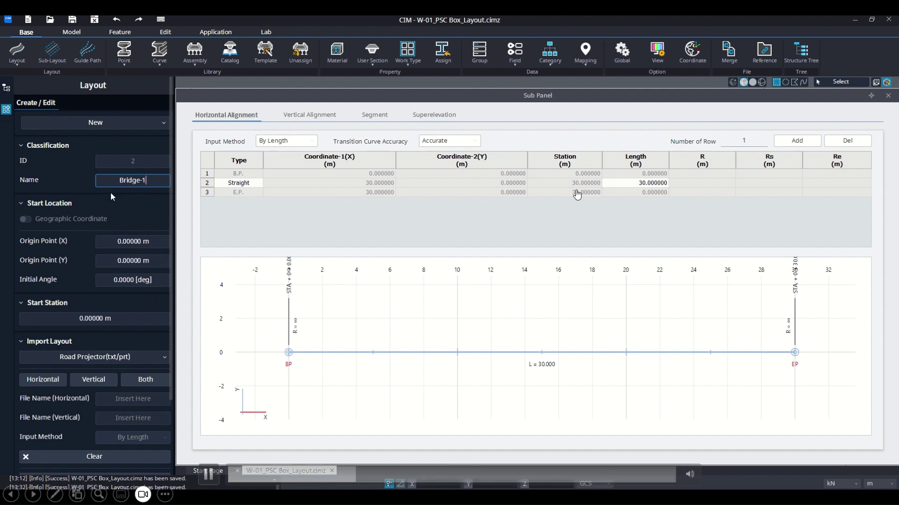
Set the horizontal alignment's input method to By DWG Data and import Layout-1.dwg
{"action": "scroll", "coordinate": [173, 258], "scroll_direction": "down", "scroll_amount": 1}
{"action": "scroll", "coordinate": [172, 255], "scroll_direction": "down", "scroll_amount": 3}
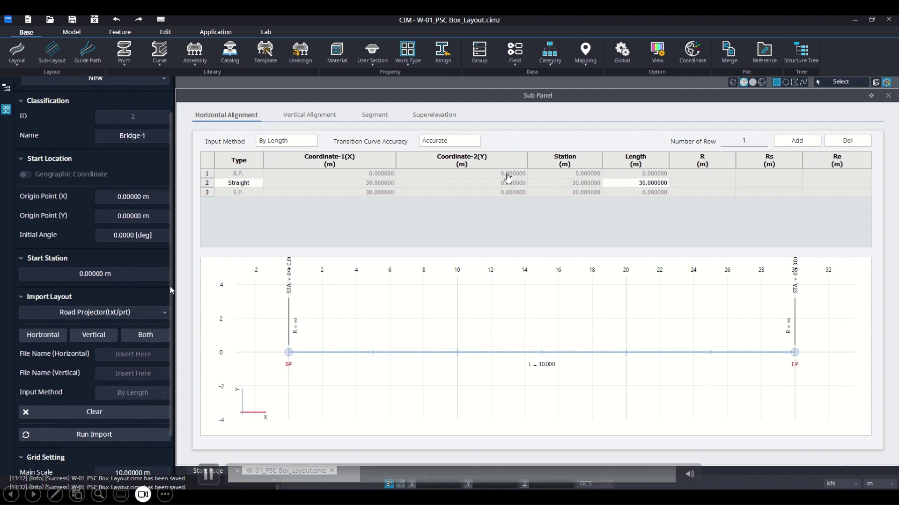
{"action": "scroll", "coordinate": [165, 172], "scroll_direction": "up", "scroll_amount": 3}
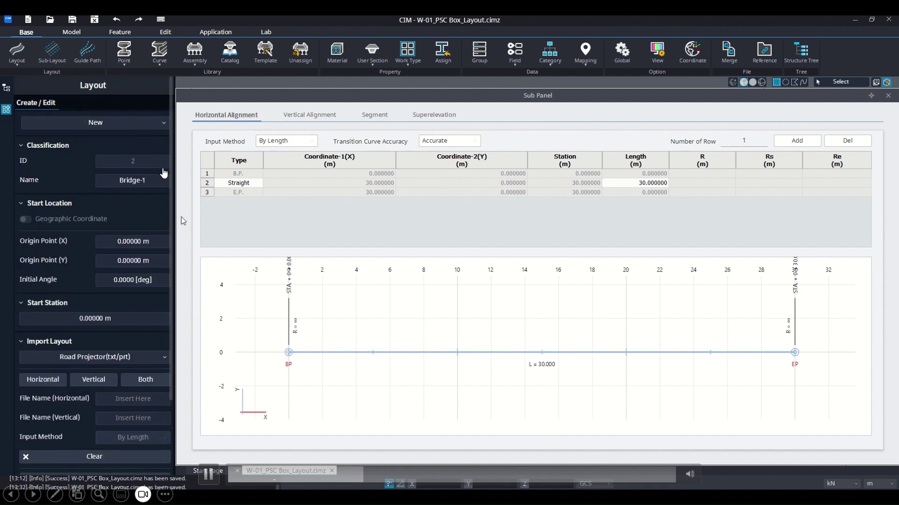
{"action": "left_click", "coordinate": [286, 140]}
{"action": "left_click", "coordinate": [280, 175]}
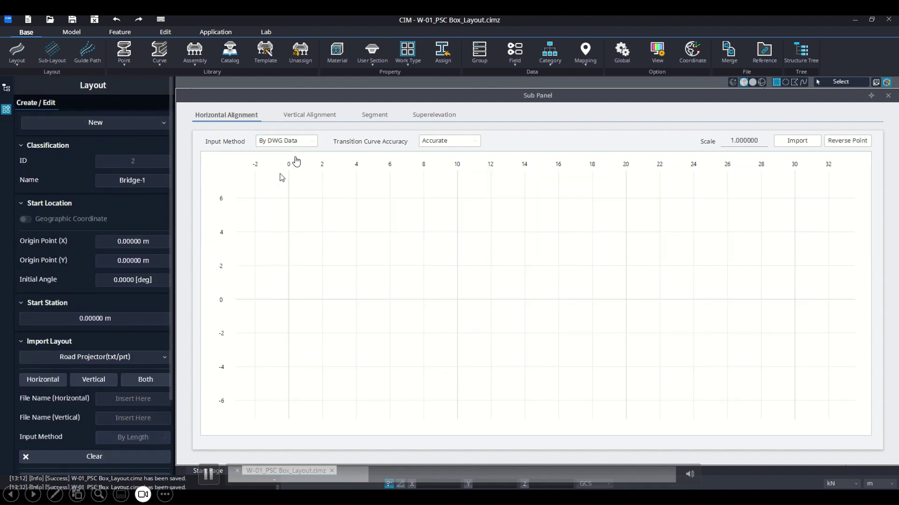
{"action": "left_click", "coordinate": [797, 140]}
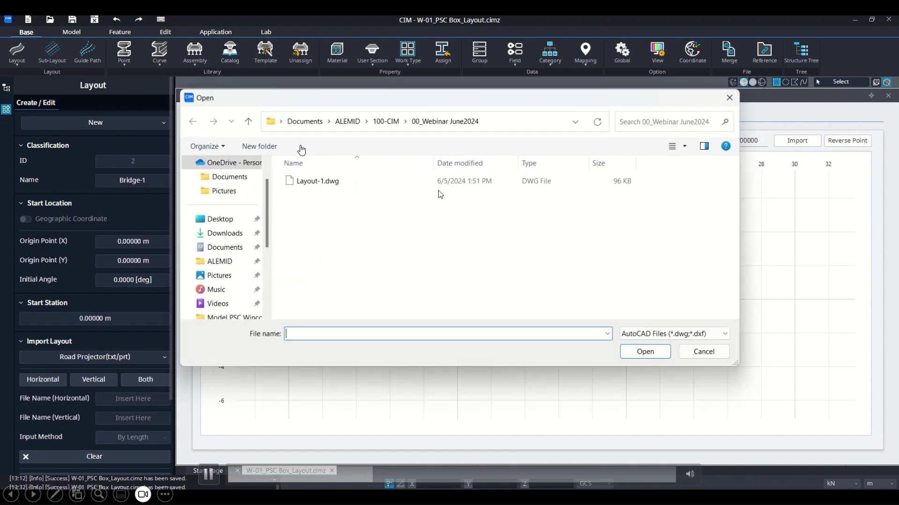
{"action": "left_click", "coordinate": [439, 181]}
{"action": "left_click", "coordinate": [642, 350]}
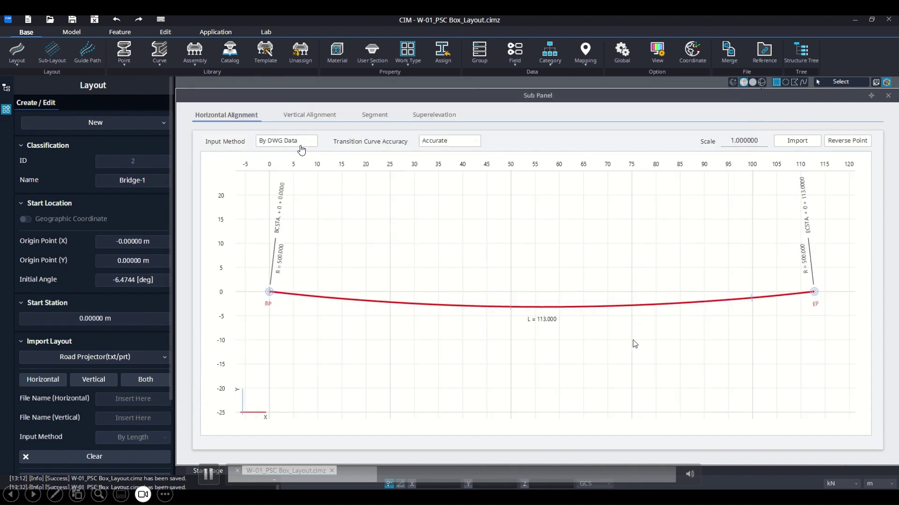
Create the Bridge-1 layout from the imported alignment and show the model in the top view
{"action": "scroll", "coordinate": [153, 347], "scroll_direction": "down", "scroll_amount": 3}
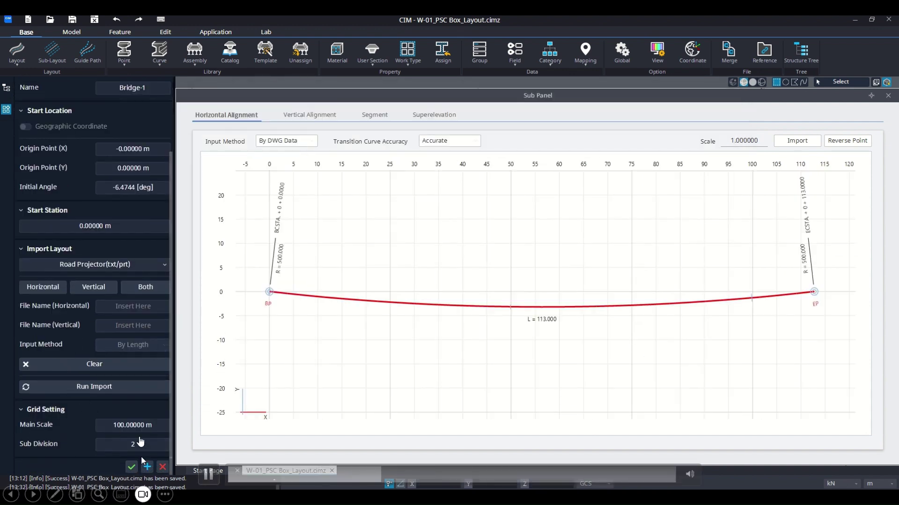
{"action": "left_click", "coordinate": [132, 467]}
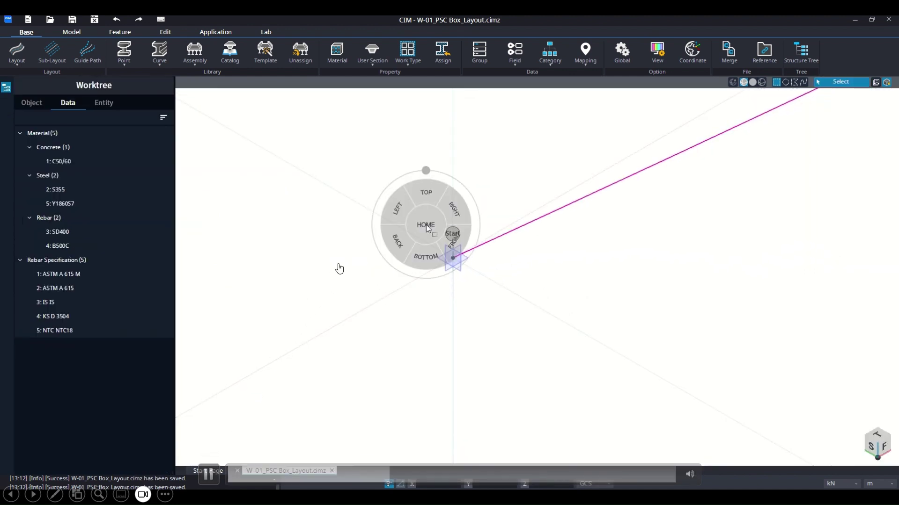
{"action": "left_click", "coordinate": [429, 197]}
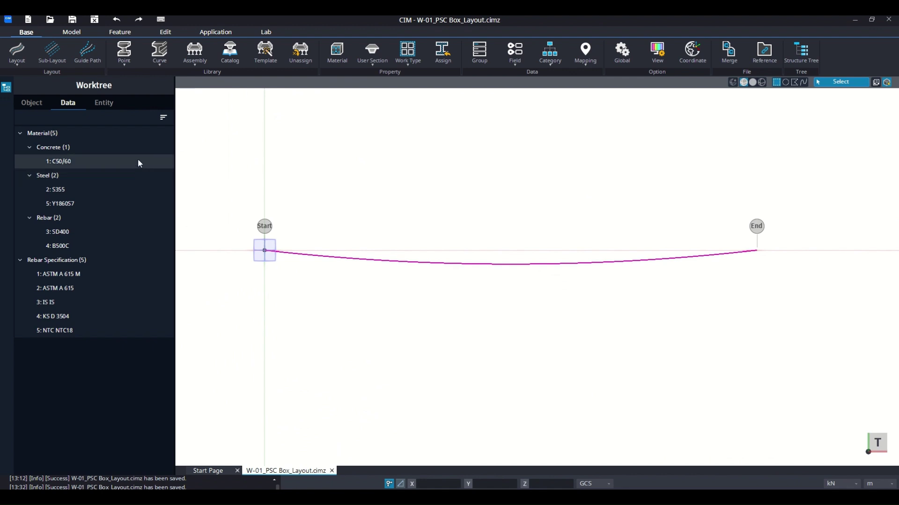
Select the Bridge-1 layout among the project's objects and open it for modification
{"action": "left_click", "coordinate": [104, 103]}
{"action": "left_click", "coordinate": [31, 102]}
{"action": "left_click", "coordinate": [61, 160]}
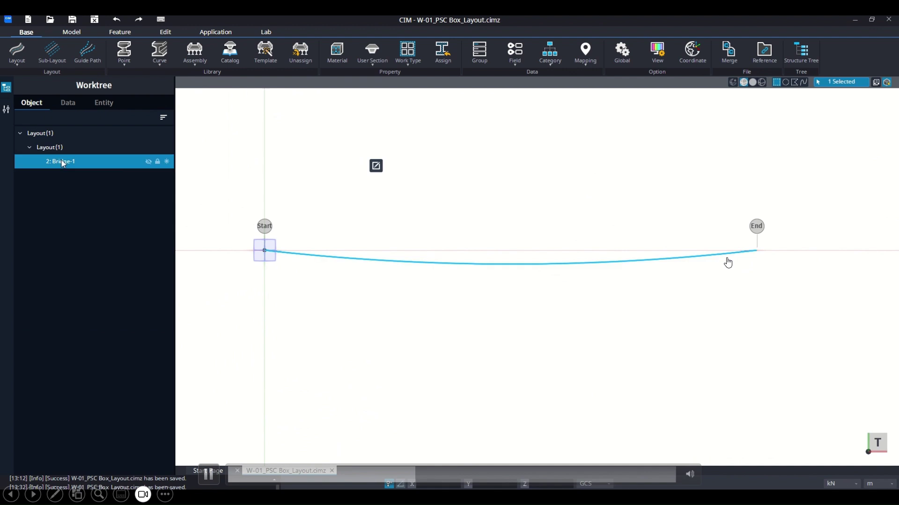
{"action": "right_click", "coordinate": [62, 161]}
{"action": "left_click", "coordinate": [82, 213]}
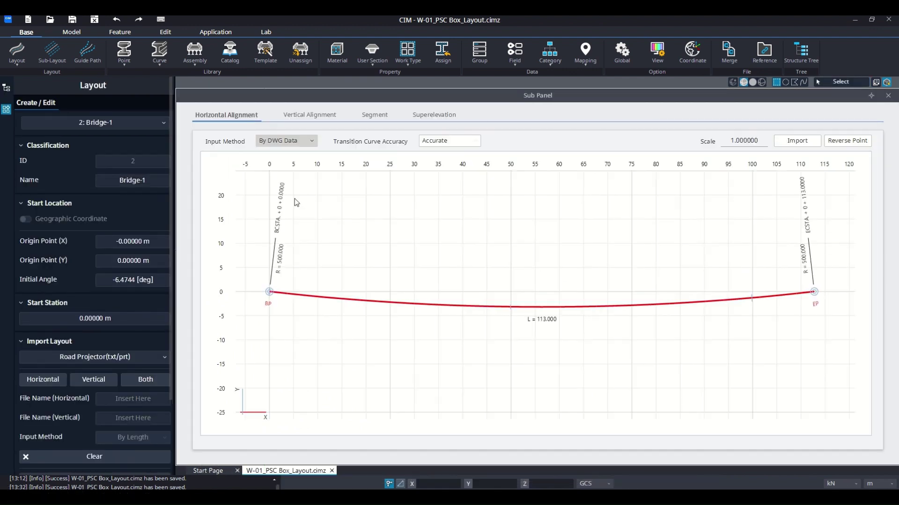
Add one row to the layout's vertical alignment and set the type of row 2 to Arc
{"action": "left_click", "coordinate": [300, 115]}
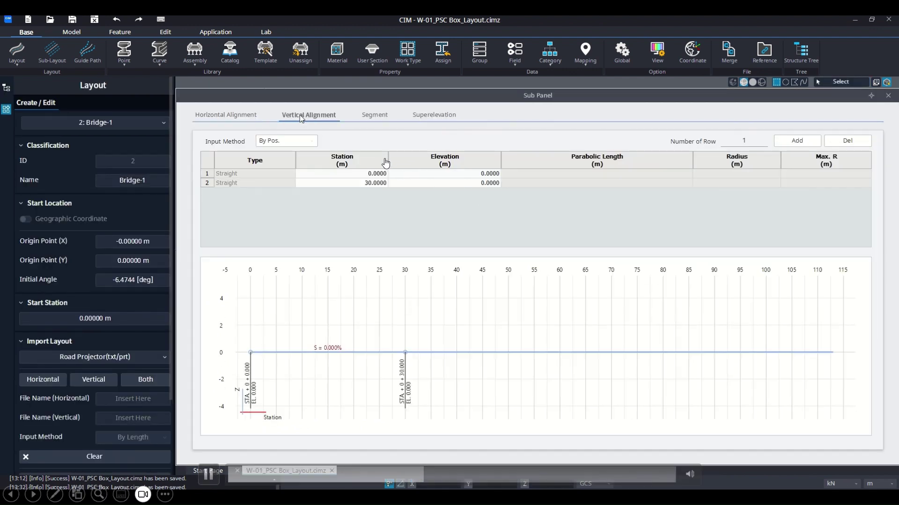
{"action": "left_click", "coordinate": [797, 140]}
{"action": "left_click", "coordinate": [287, 182]}
{"action": "left_click", "coordinate": [287, 181]}
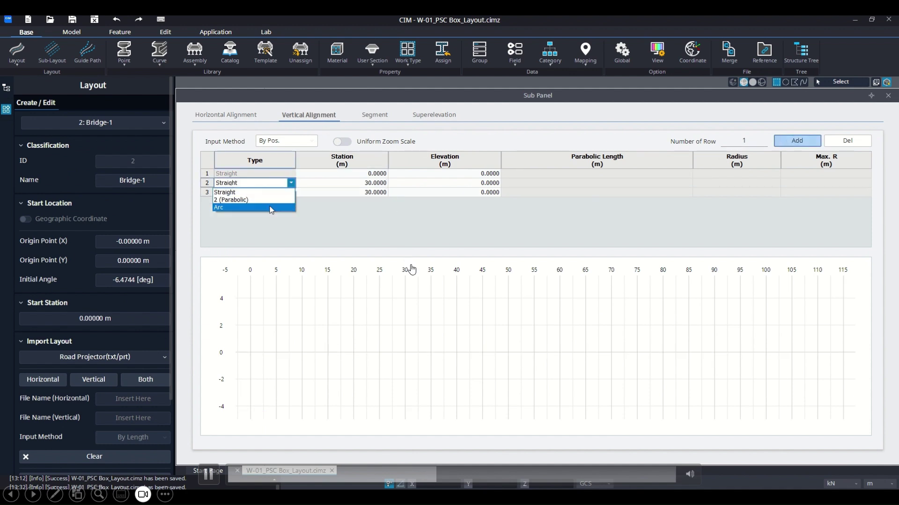
{"action": "left_click", "coordinate": [271, 208]}
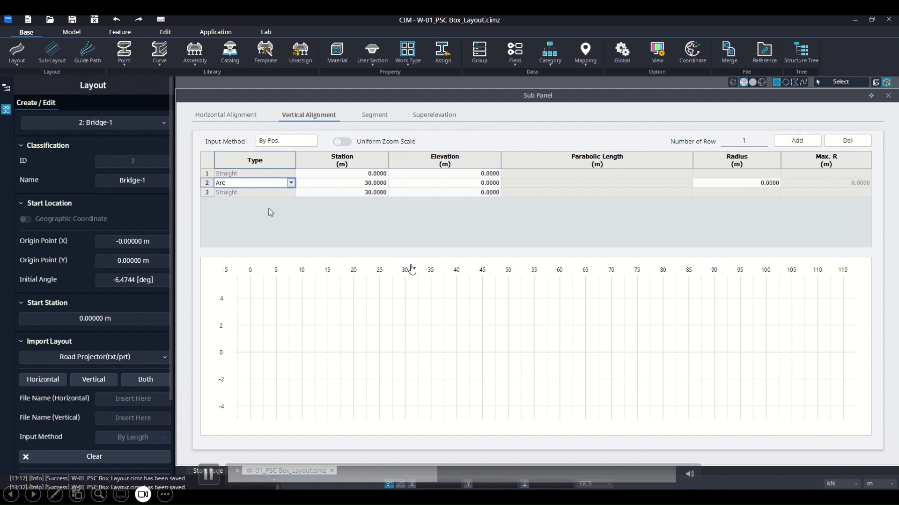
Set the vertical alignment's end station in row 3 to 113 m and the arc's station to 56.5 m
{"action": "left_click", "coordinate": [333, 184]}
{"action": "left_click", "coordinate": [355, 192]}
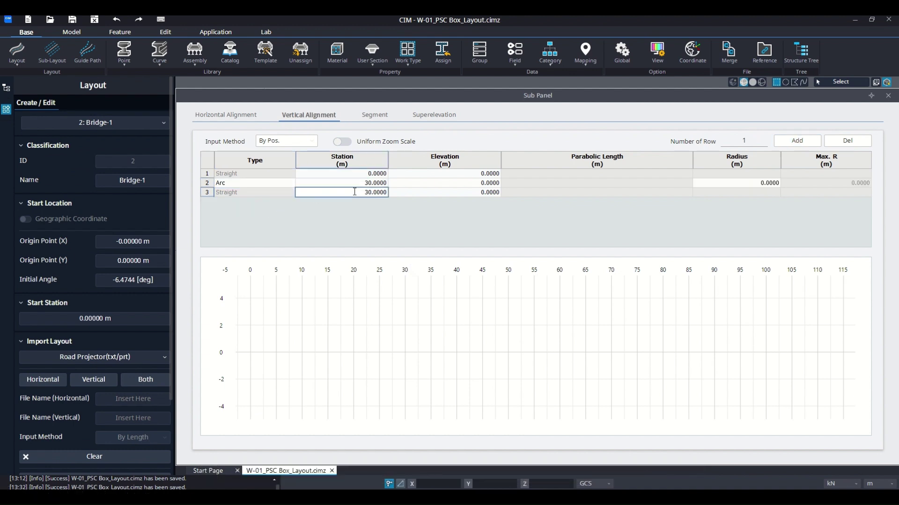
{"action": "type", "text": "113"}
{"action": "left_click", "coordinate": [363, 186]}
{"action": "left_click_drag", "start_coordinate": [364, 186], "coordinate": [393, 186]}
{"action": "type", "text": "56.5"}
Give the vertical alignment's arc row an elevation of 0.565 m and a radius of 2000 m
{"action": "left_click", "coordinate": [412, 184]}
{"action": "left_click", "coordinate": [477, 184]}
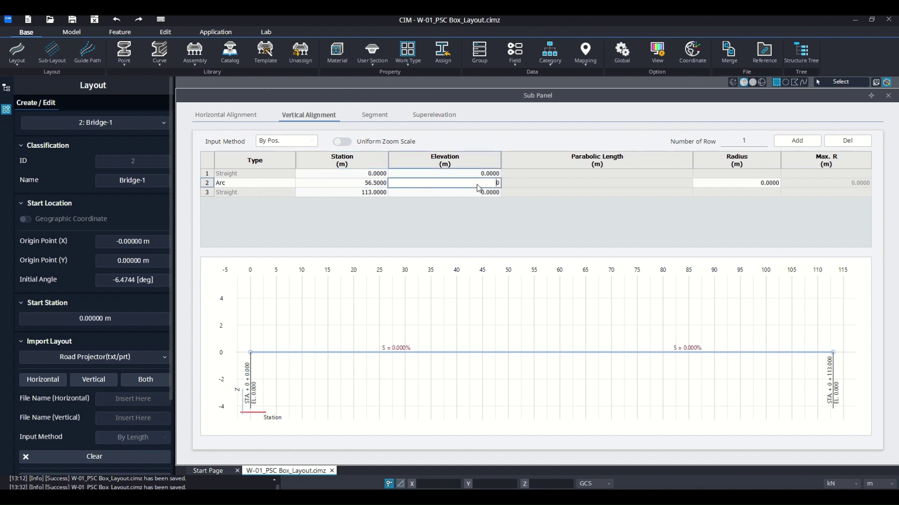
{"action": "type", "text": ".565"}
{"action": "key", "text": "Tab"}
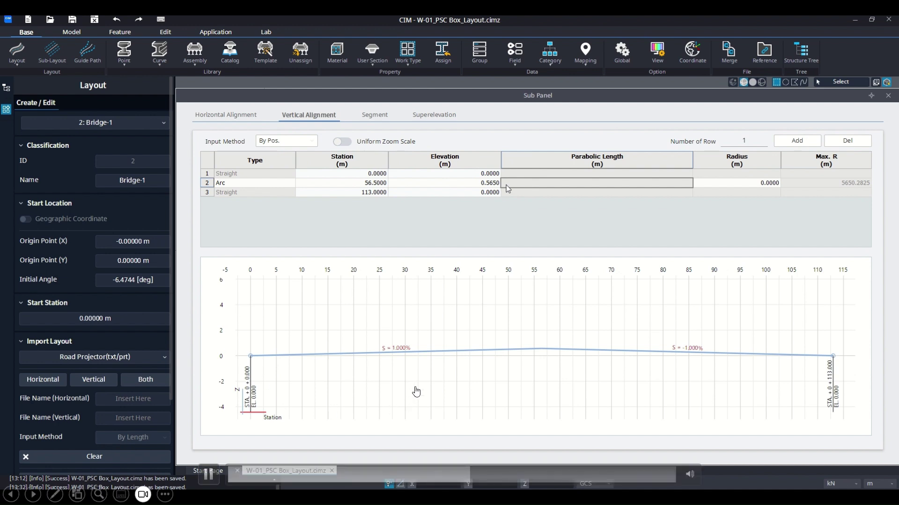
{"action": "left_click", "coordinate": [767, 183]}
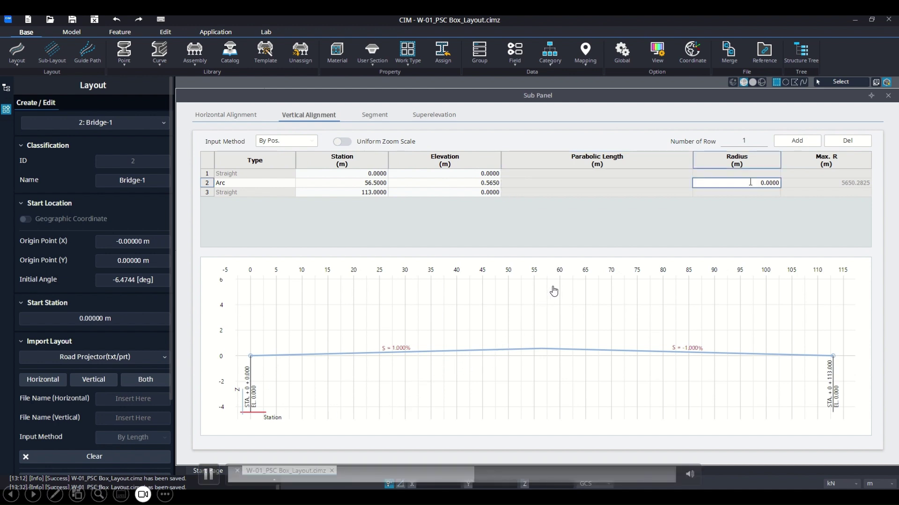
{"action": "type", "text": "2000"}
{"action": "key", "text": "Tab"}
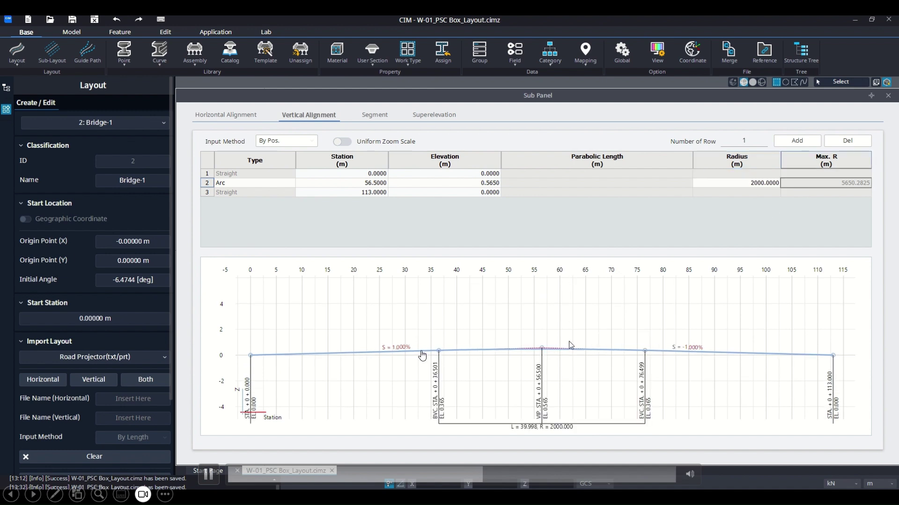
{"action": "scroll", "coordinate": [569, 342], "scroll_direction": "up", "scroll_amount": 5}
{"action": "scroll", "coordinate": [550, 346], "scroll_direction": "down", "scroll_amount": 6}
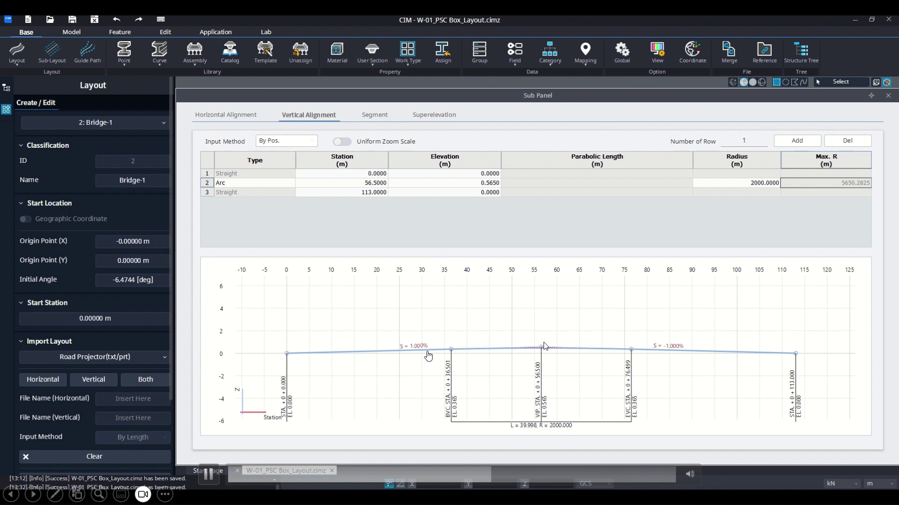
Add two rows between Start and End in the Bridge-1 layout's segment table
{"action": "scroll", "coordinate": [543, 345], "scroll_direction": "up", "scroll_amount": 1}
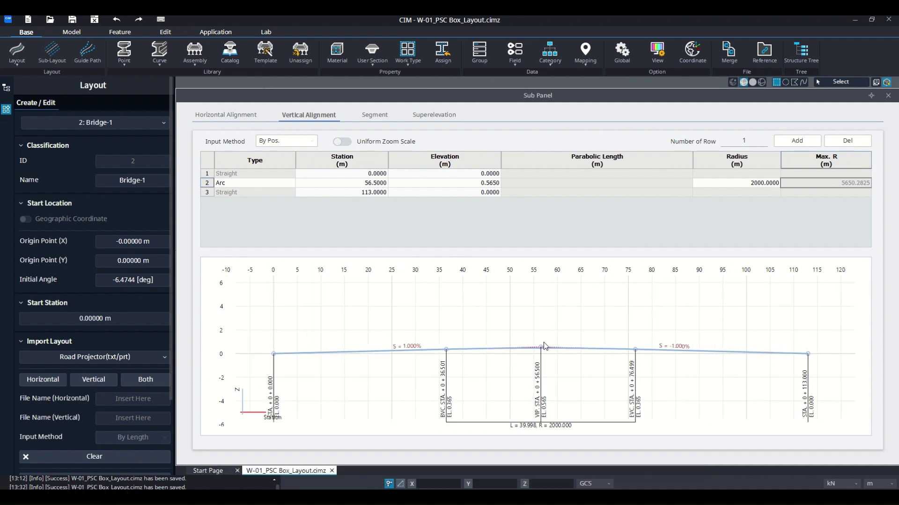
{"action": "left_click", "coordinate": [375, 116]}
{"action": "left_click", "coordinate": [333, 176]}
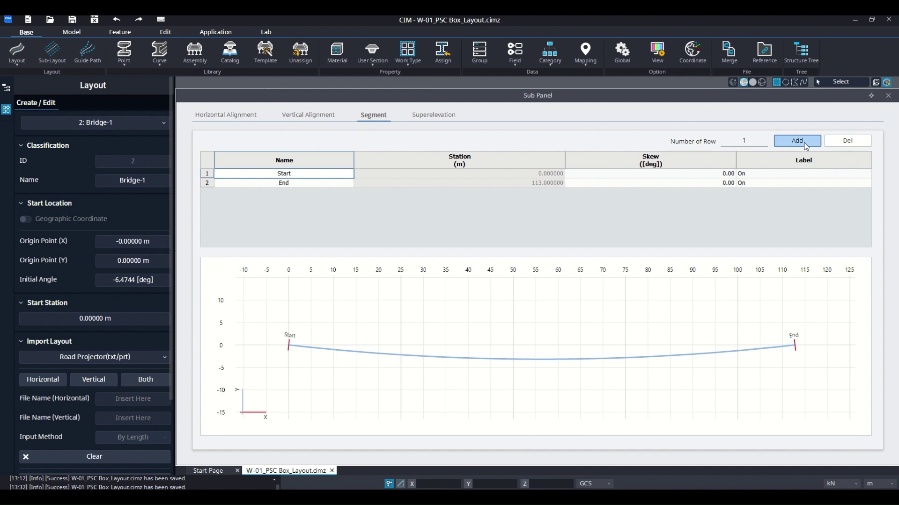
{"action": "left_click", "coordinate": [347, 182]}
{"action": "left_click", "coordinate": [790, 142]}
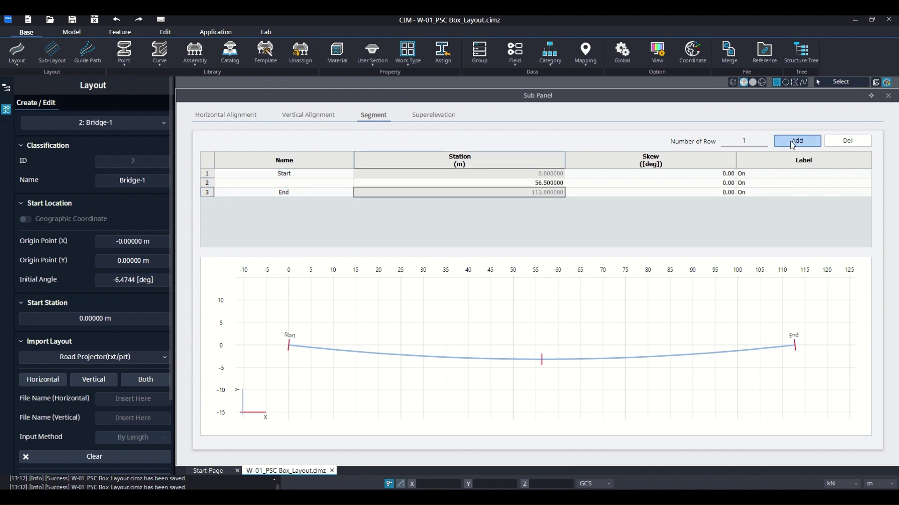
{"action": "left_click", "coordinate": [790, 141]}
Set the stations of the two intermediate segment rows to 35 m and 78 m
{"action": "double_click", "coordinate": [487, 183]}
{"action": "left_click_drag", "start_coordinate": [509, 183], "coordinate": [574, 190]}
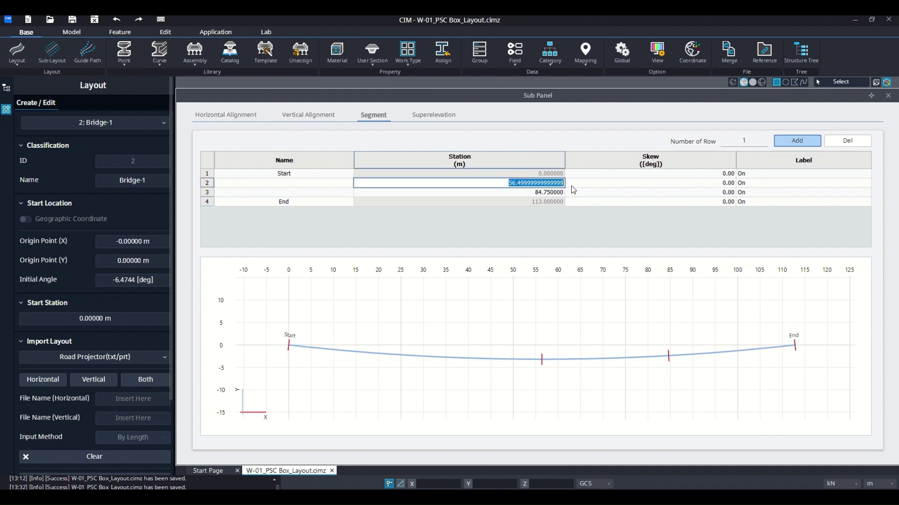
{"action": "type", "text": "35"}
{"action": "double_click", "coordinate": [540, 192]}
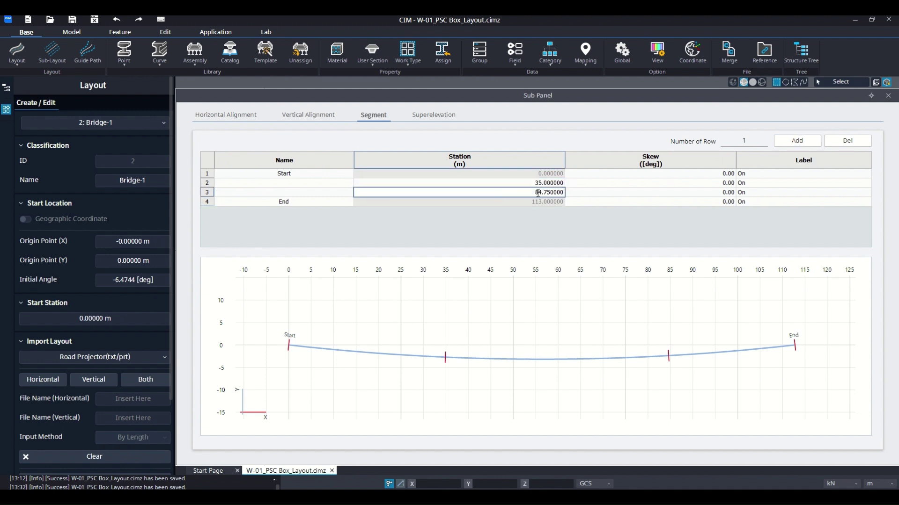
{"action": "key", "text": "ctrl+a"}
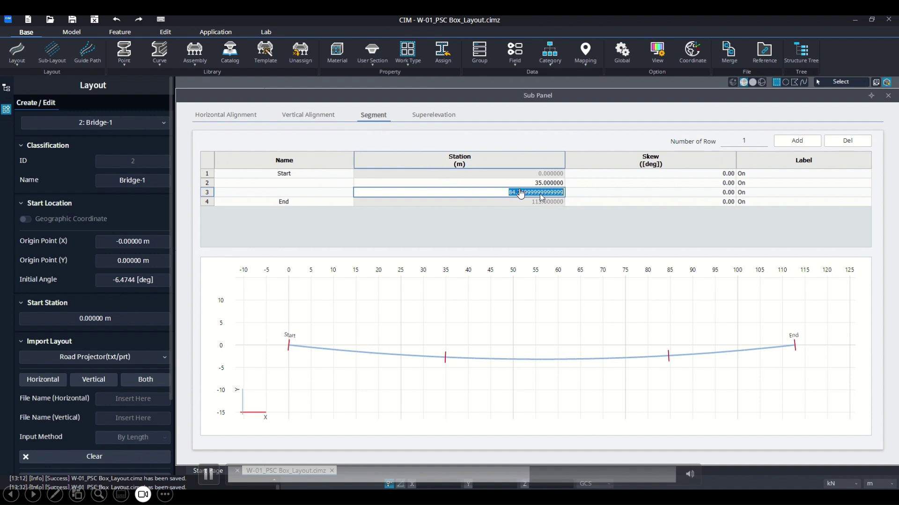
{"action": "type", "text": "78"}
{"action": "key", "text": "Tab"}
{"action": "left_click", "coordinate": [673, 203]}
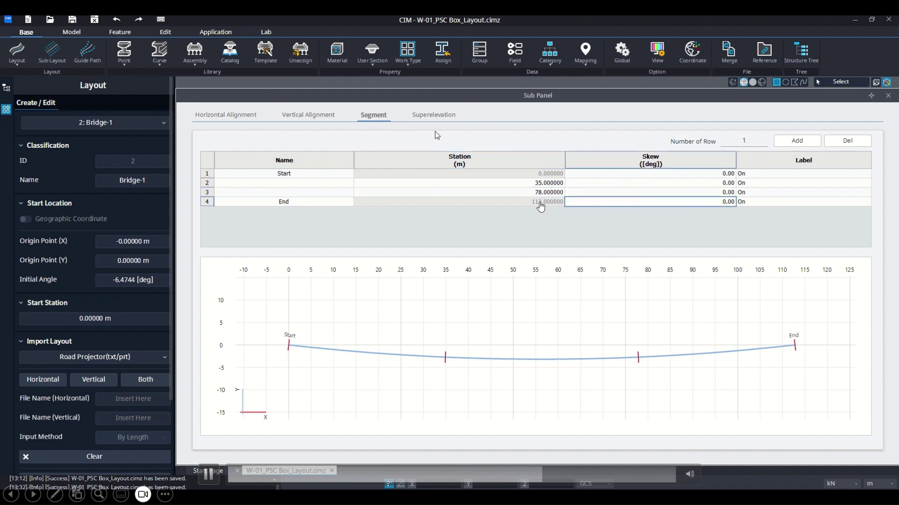
Review the layout's superelevation, segment skew, vertical alignment and horizontal alignment settings
{"action": "left_click", "coordinate": [434, 117]}
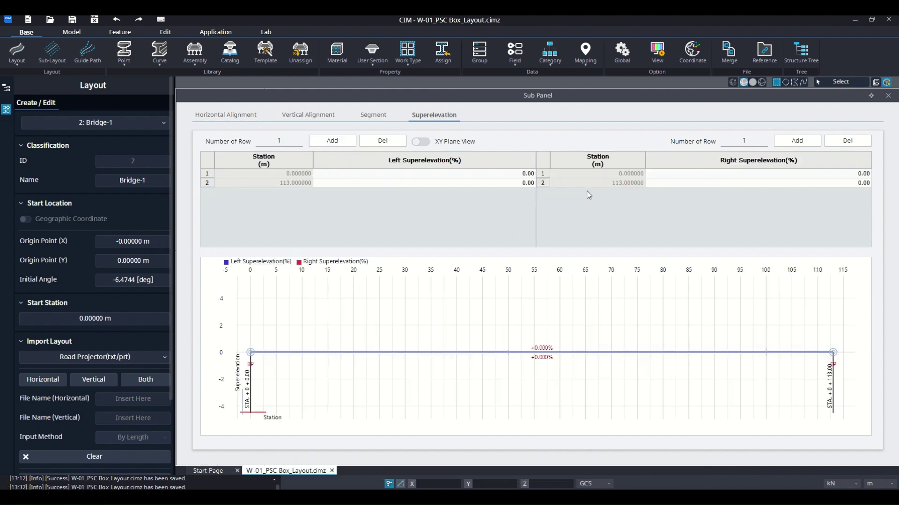
{"action": "left_click", "coordinate": [373, 115]}
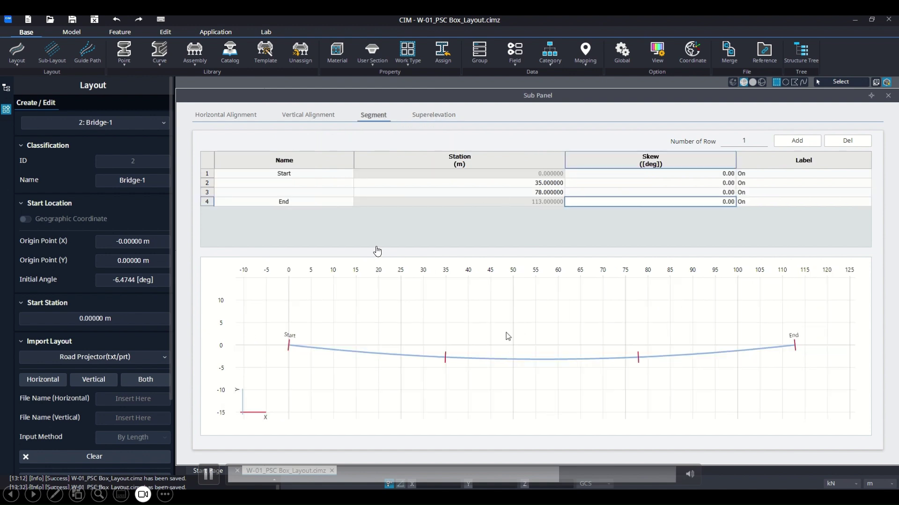
{"action": "left_click", "coordinate": [726, 181]}
{"action": "left_click", "coordinate": [723, 174]}
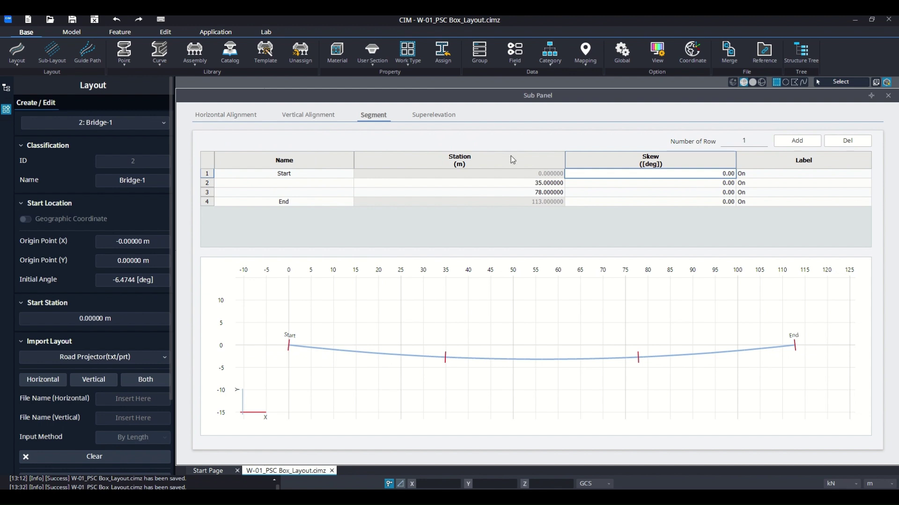
{"action": "left_click", "coordinate": [308, 115]}
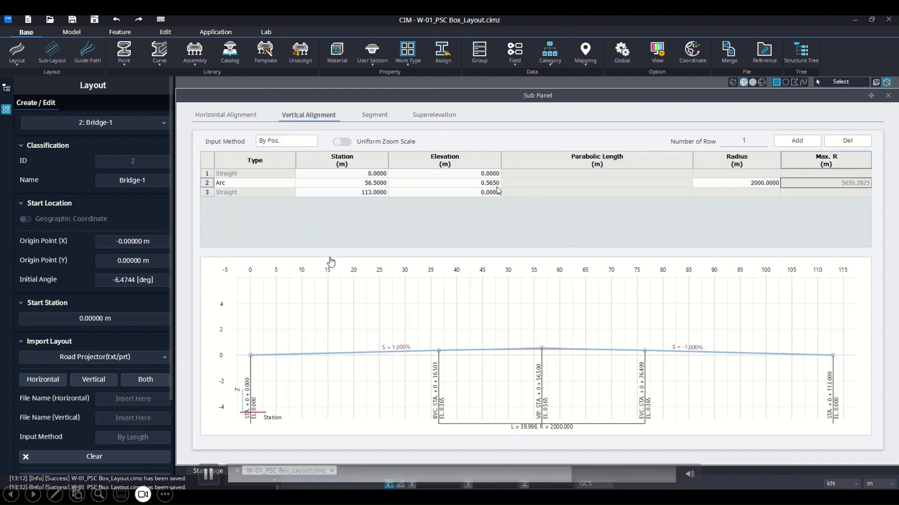
{"action": "left_click", "coordinate": [228, 115]}
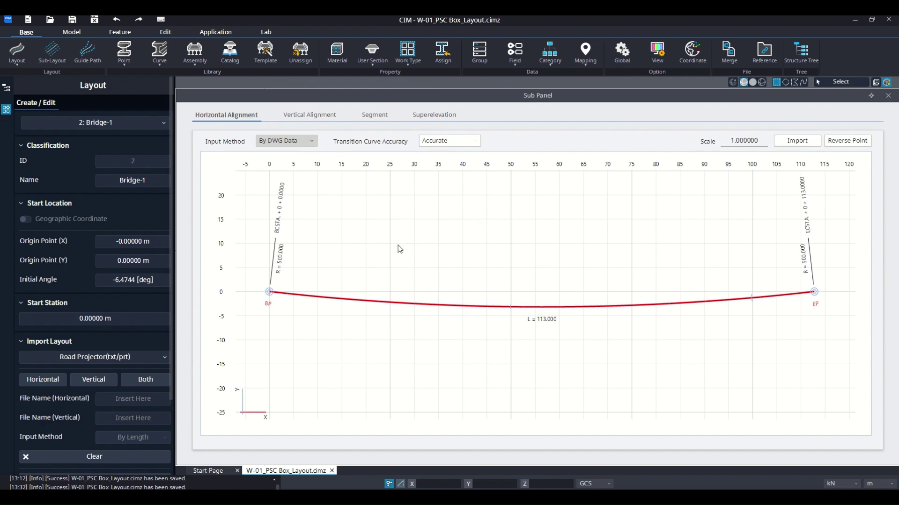
{"action": "scroll", "coordinate": [379, 269], "scroll_direction": "up", "scroll_amount": 3}
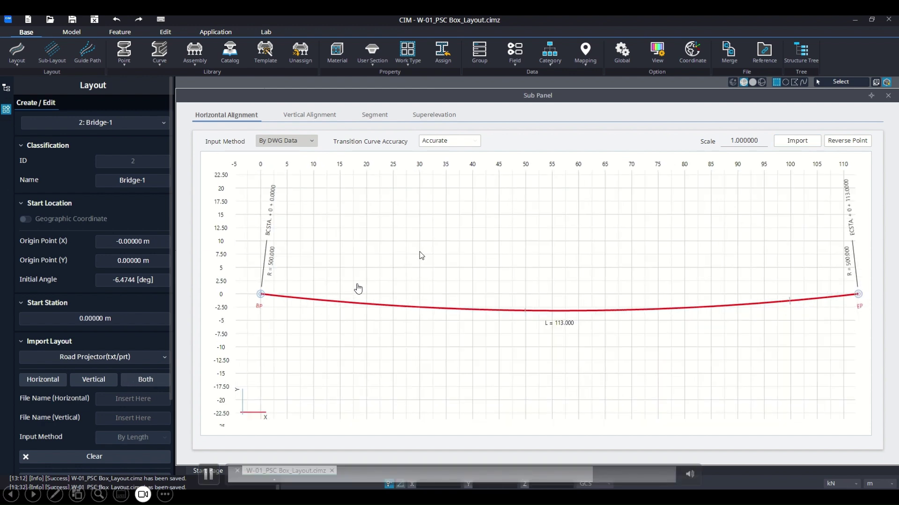
{"action": "scroll", "coordinate": [421, 255], "scroll_direction": "down", "scroll_amount": 1}
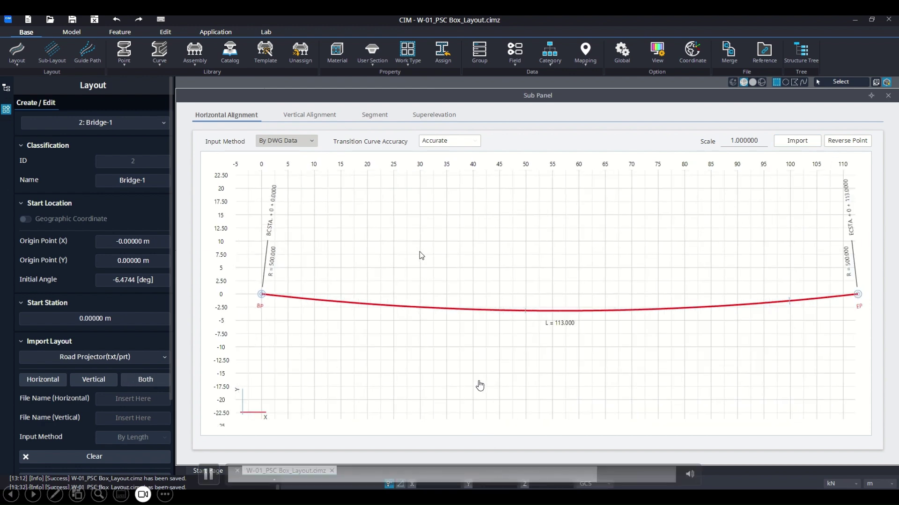
Apply the Bridge-1 layout changes and inspect the alignment in the top, back and home views
{"action": "scroll", "coordinate": [117, 397], "scroll_direction": "down", "scroll_amount": 2}
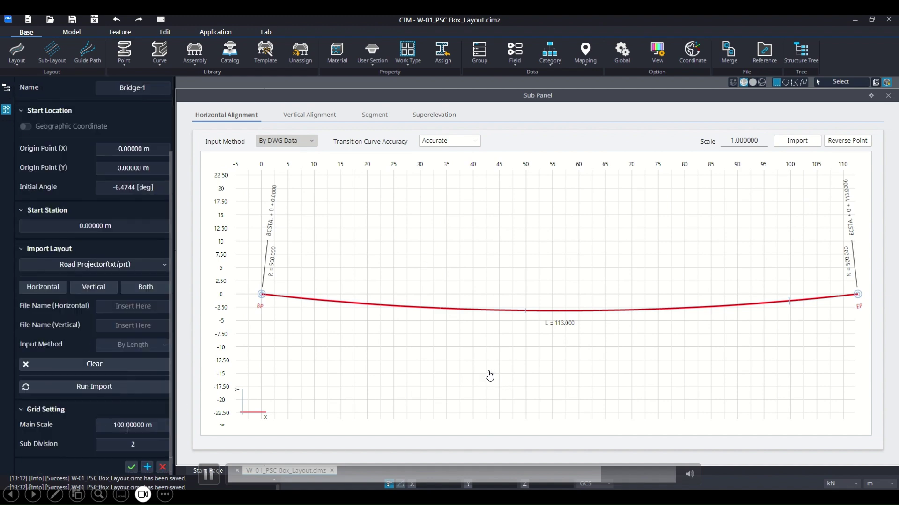
{"action": "left_click", "coordinate": [131, 467]}
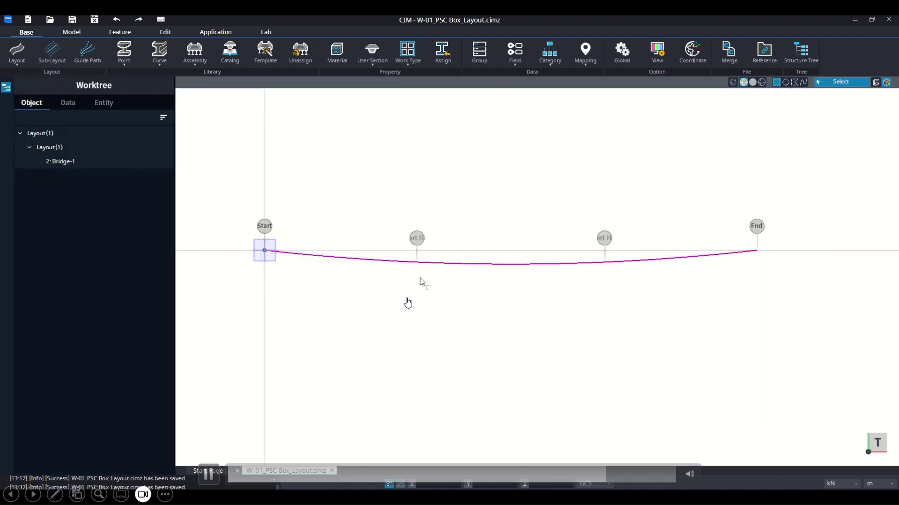
{"action": "right_click", "coordinate": [487, 234]}
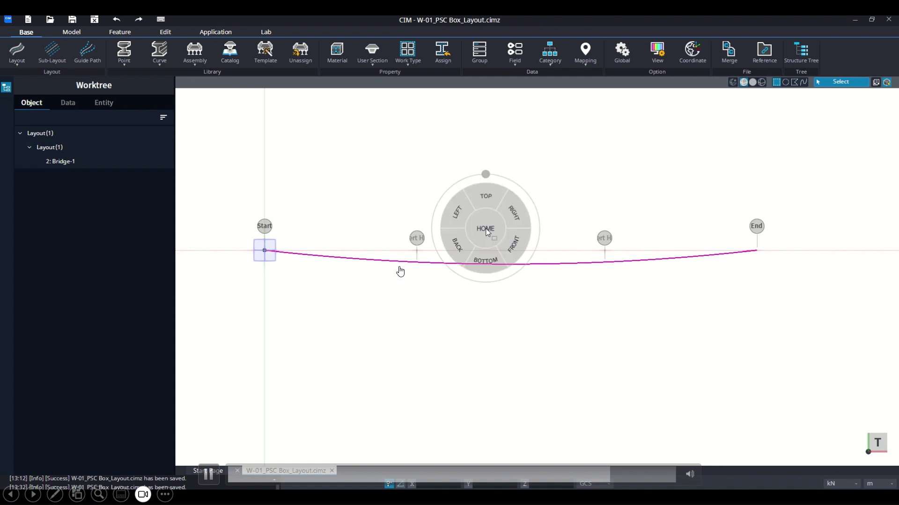
{"action": "middle_click_drag", "start_coordinate": [510, 195], "coordinate": [472, 210]}
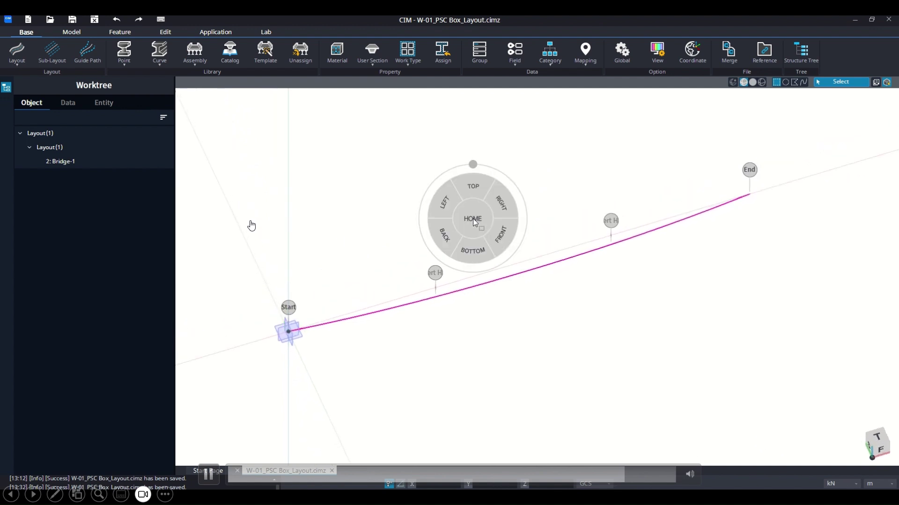
{"action": "left_click", "coordinate": [475, 186]}
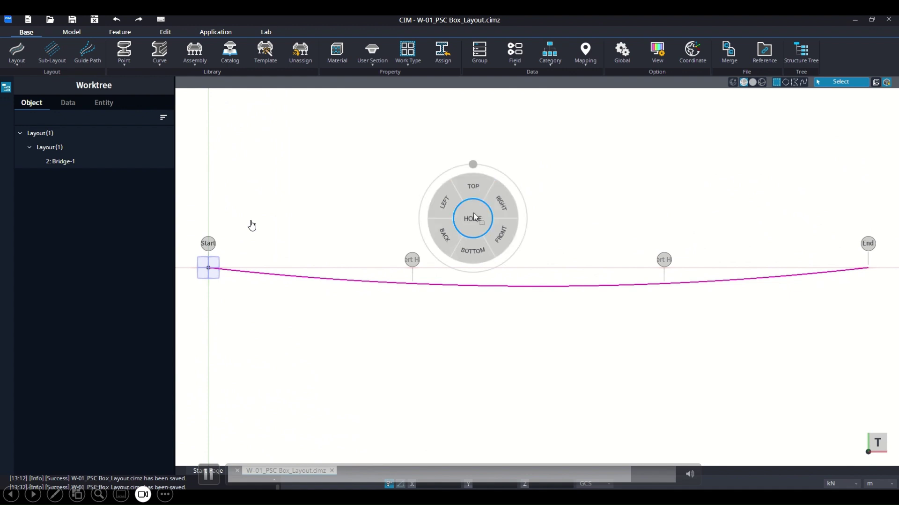
{"action": "left_click", "coordinate": [452, 232]}
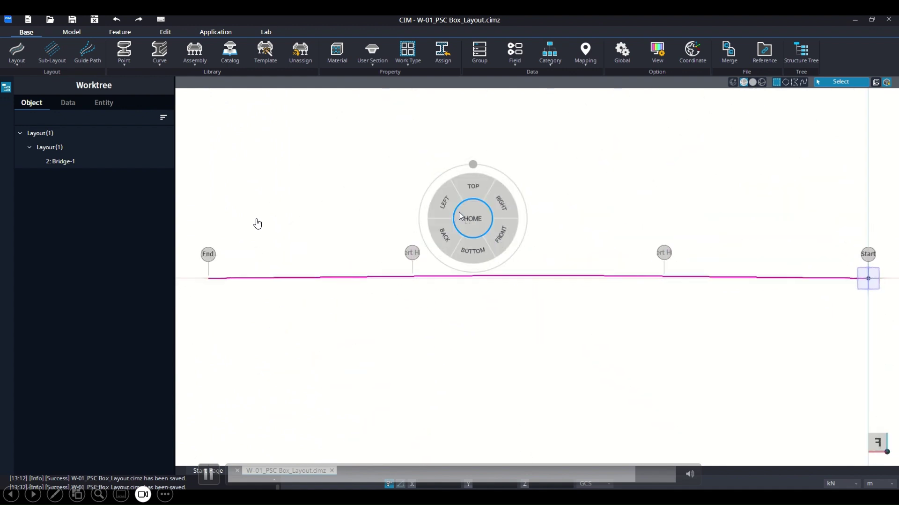
{"action": "left_click", "coordinate": [472, 224]}
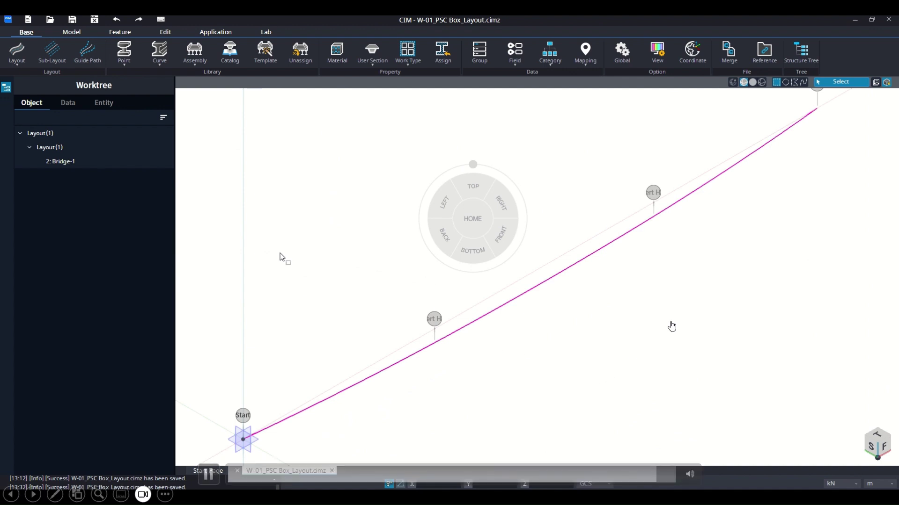
Save the project under its existing file name, W-01_PSC Box_Layout.cimz
{"action": "key", "text": "ctrl+shift+s"}
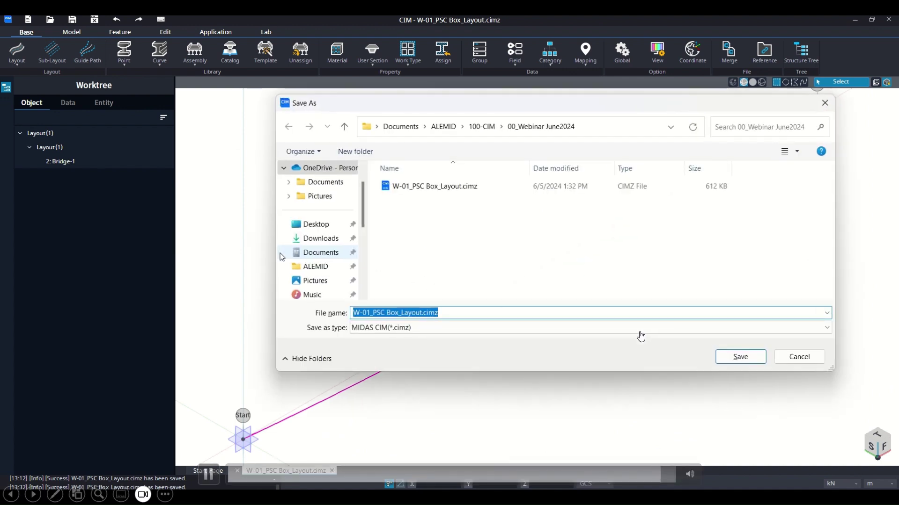
{"action": "left_click", "coordinate": [794, 360]}
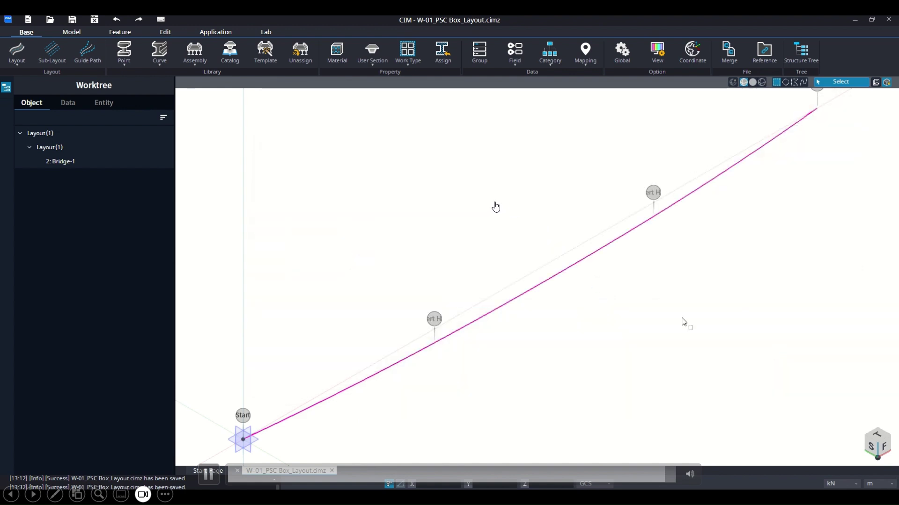
{"action": "key", "text": "ctrl+s"}
{"action": "key", "text": "Right"}
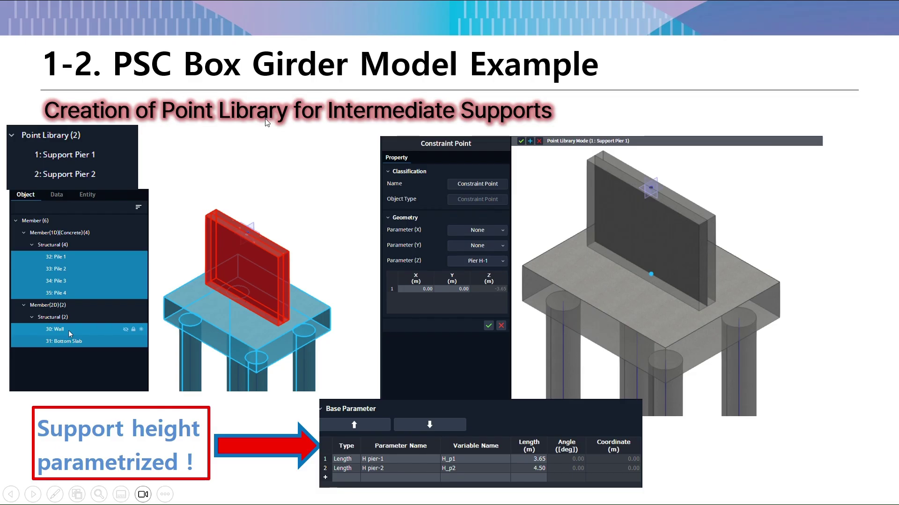
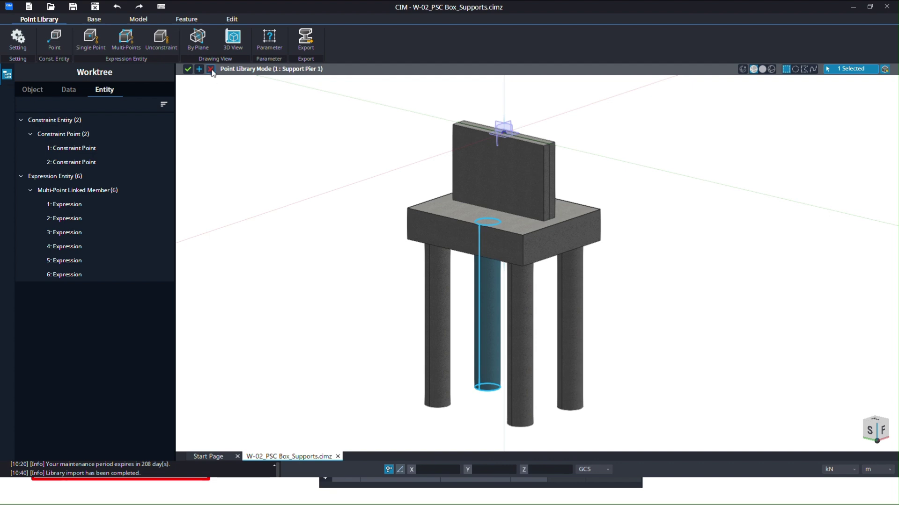
Leave the point library mode of Support Pier 1 without keeping the edits and delete Support Pier 1 from the project's point library
{"action": "left_click", "coordinate": [210, 69]}
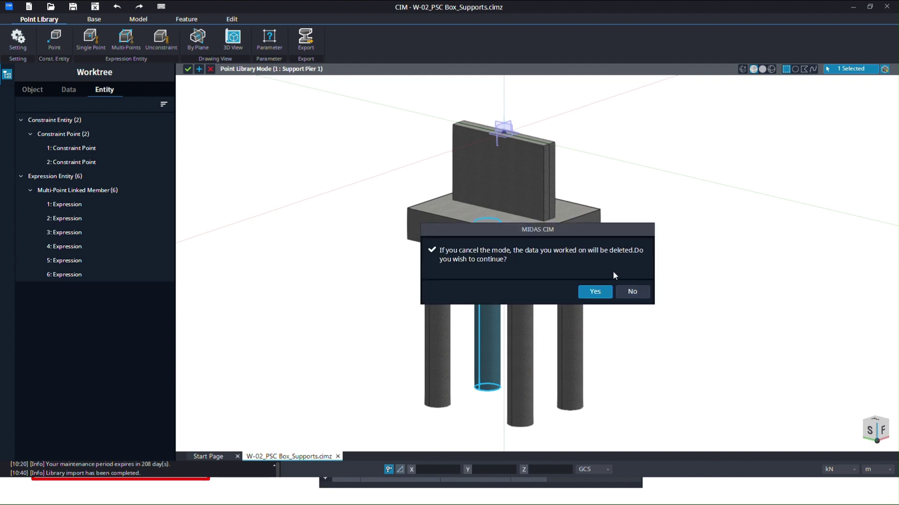
{"action": "left_click", "coordinate": [594, 292]}
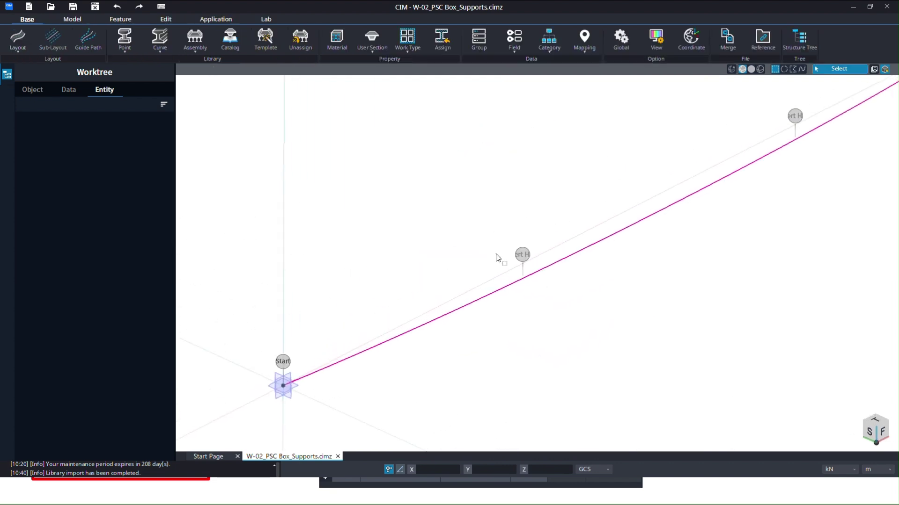
{"action": "left_click", "coordinate": [60, 89]}
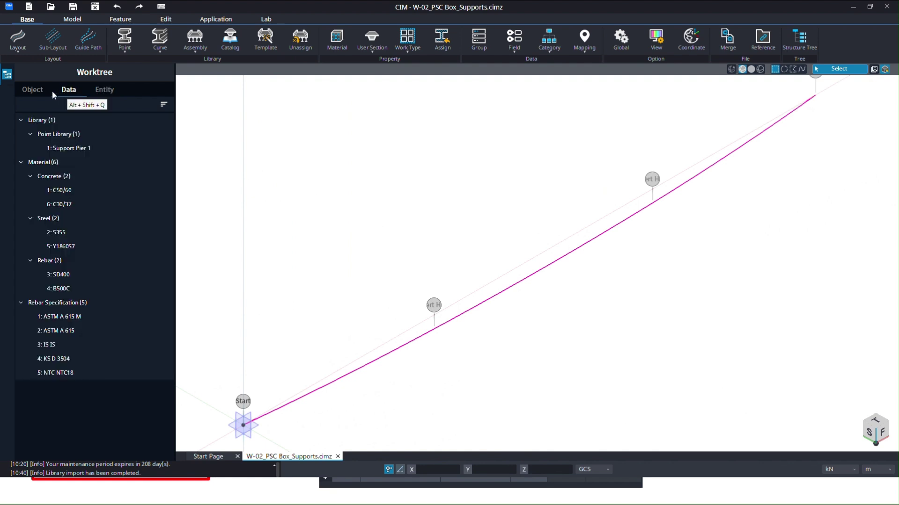
{"action": "left_click", "coordinate": [41, 93]}
{"action": "left_click", "coordinate": [67, 94]}
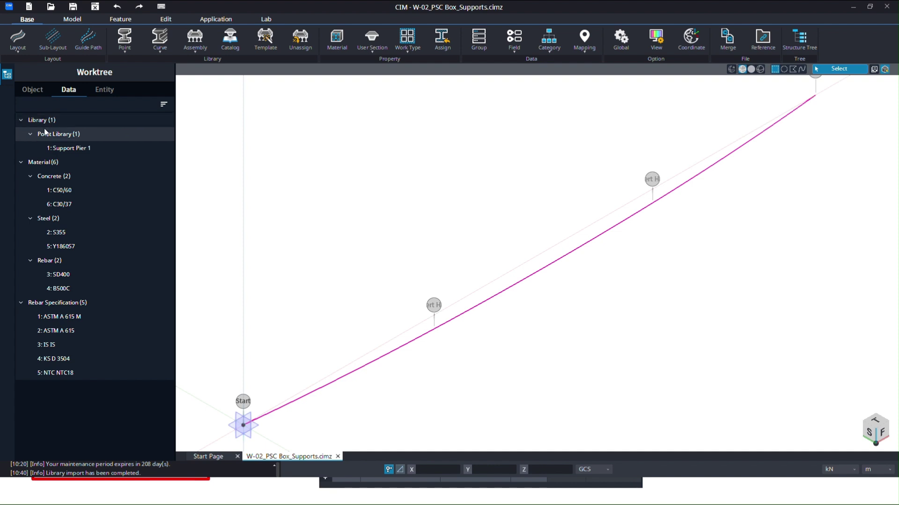
{"action": "right_click", "coordinate": [70, 148]}
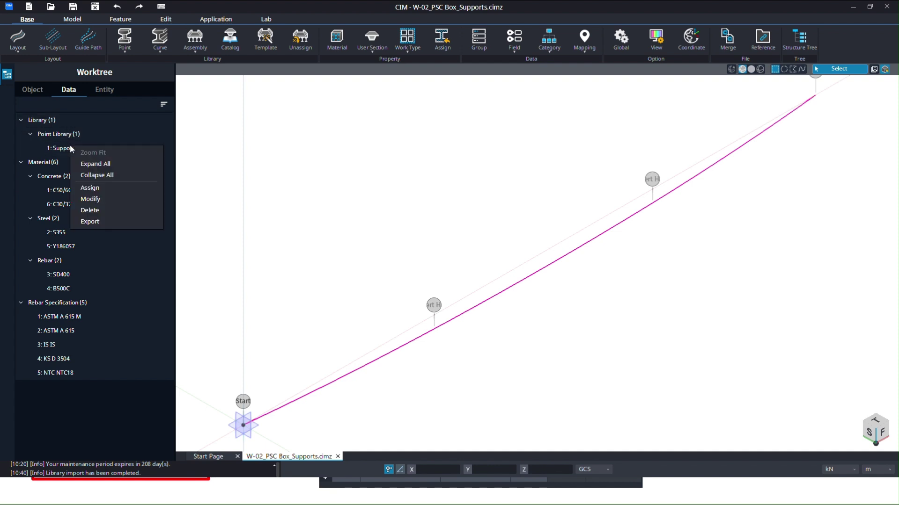
{"action": "left_click", "coordinate": [96, 210]}
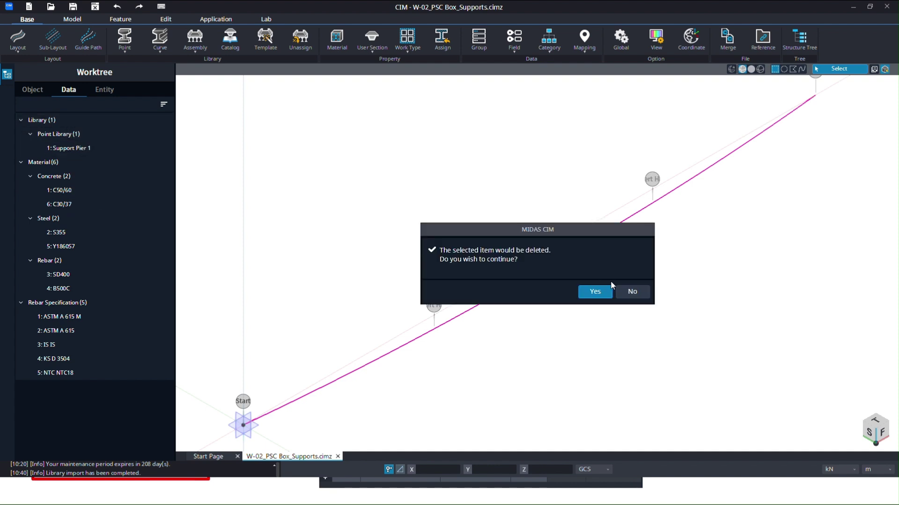
{"action": "left_click", "coordinate": [595, 292]}
Switch the model to the top view and import the point library file Support Pier 1.plbz
{"action": "middle_click", "coordinate": [463, 209]}
{"action": "left_click", "coordinate": [470, 186]}
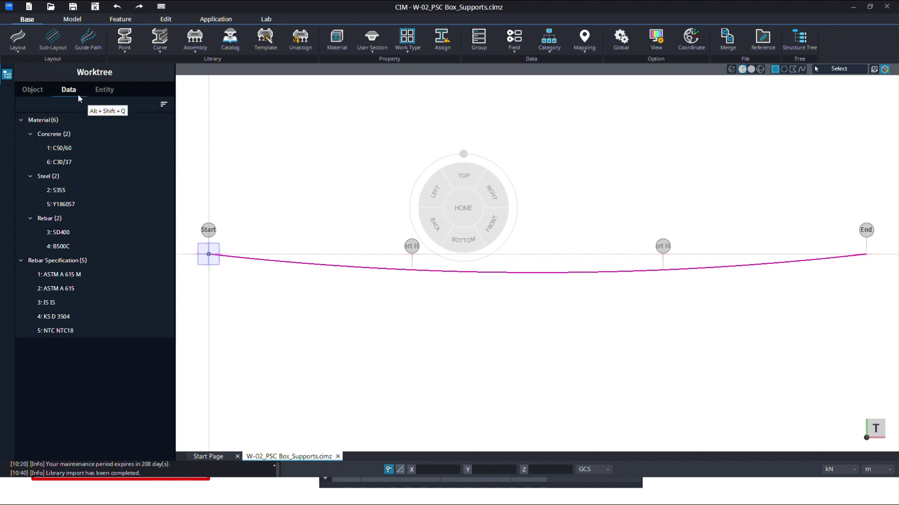
{"action": "left_click", "coordinate": [40, 94]}
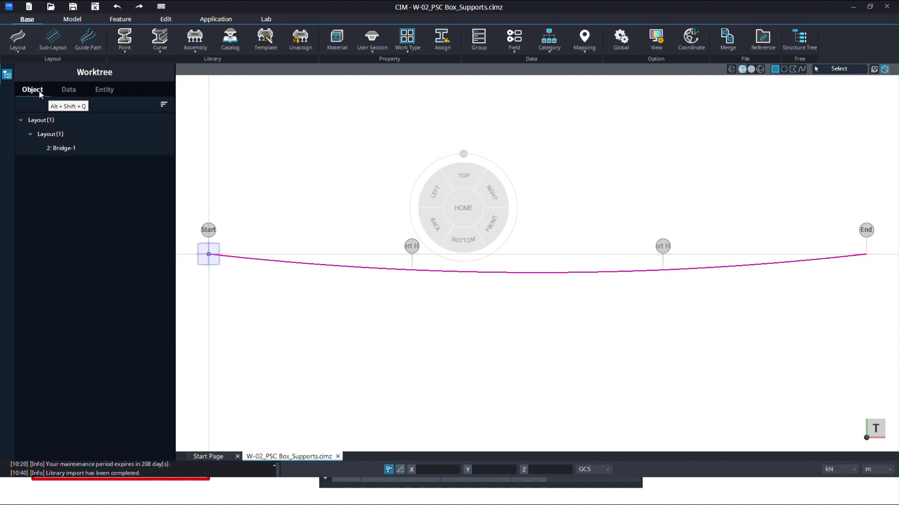
{"action": "left_click", "coordinate": [130, 50]}
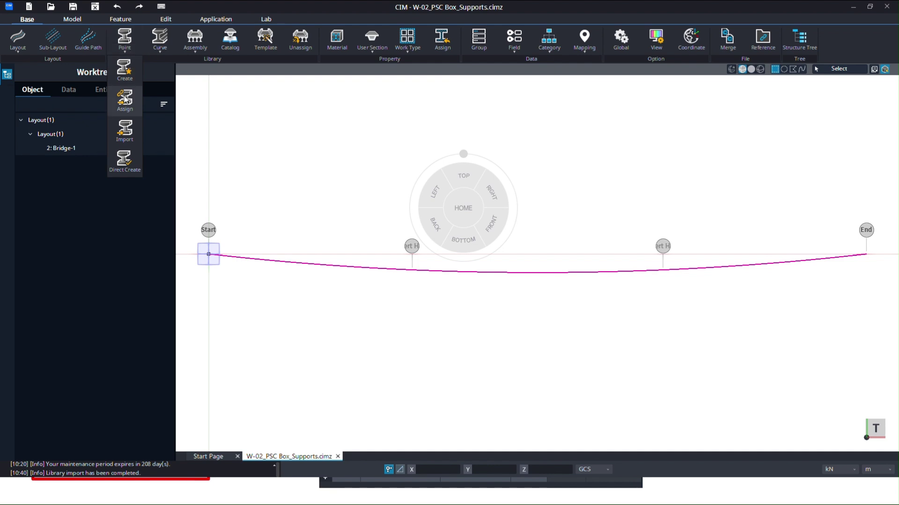
{"action": "left_click", "coordinate": [125, 133]}
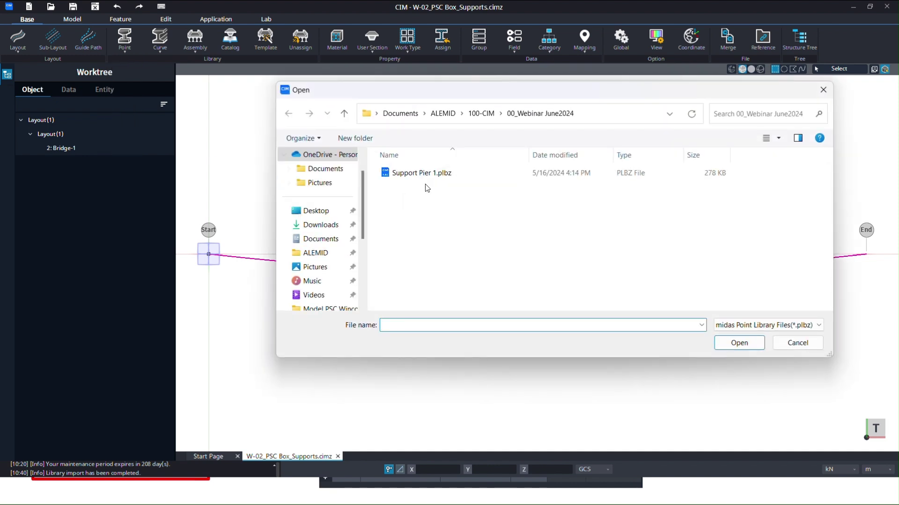
{"action": "left_click", "coordinate": [459, 176]}
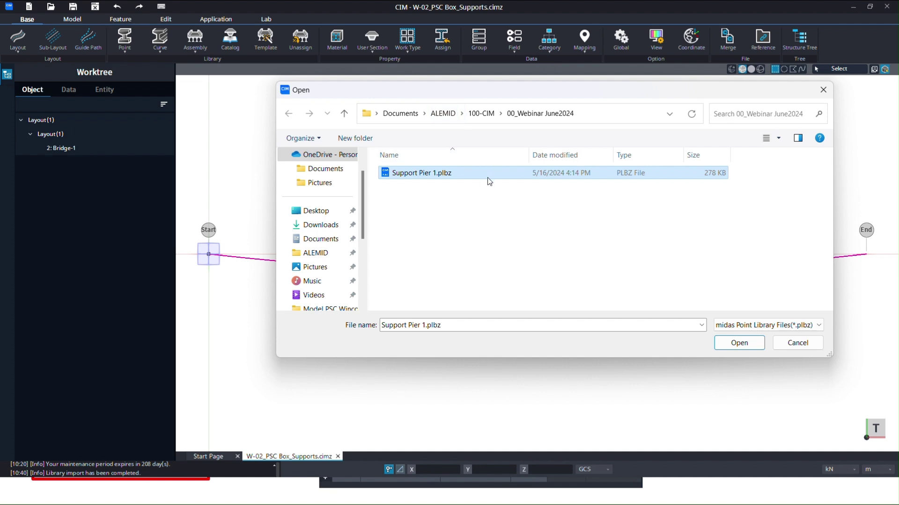
{"action": "left_click", "coordinate": [749, 346]}
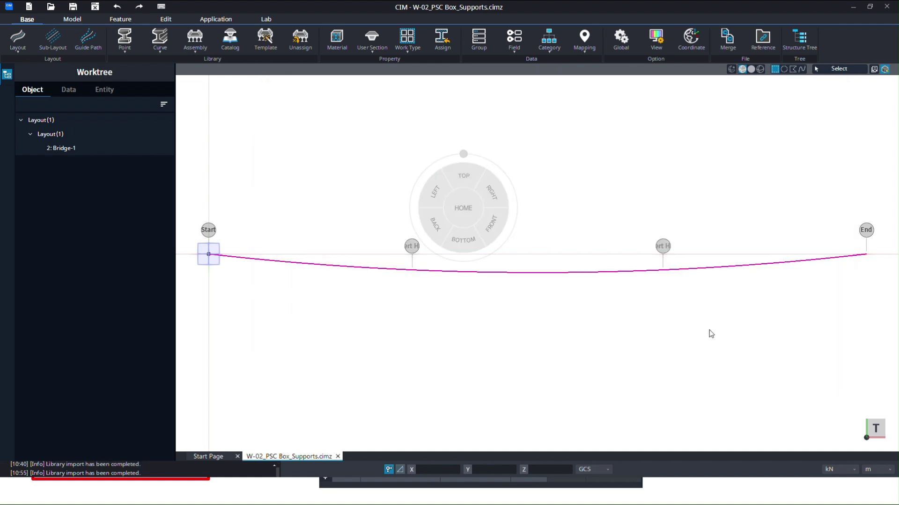
Open the imported Support Pier 1 from the project data for editing in point library mode
{"action": "left_click", "coordinate": [75, 92]}
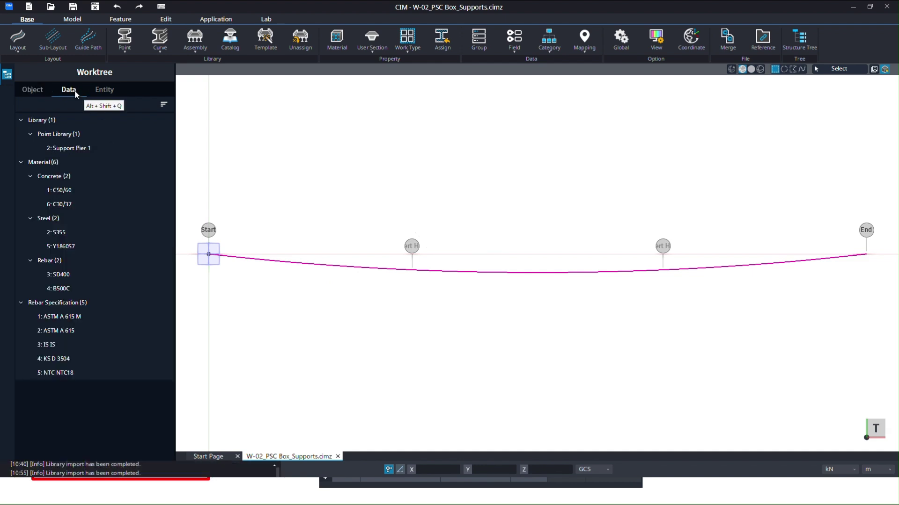
{"action": "right_click", "coordinate": [74, 151]}
{"action": "left_click", "coordinate": [116, 205]}
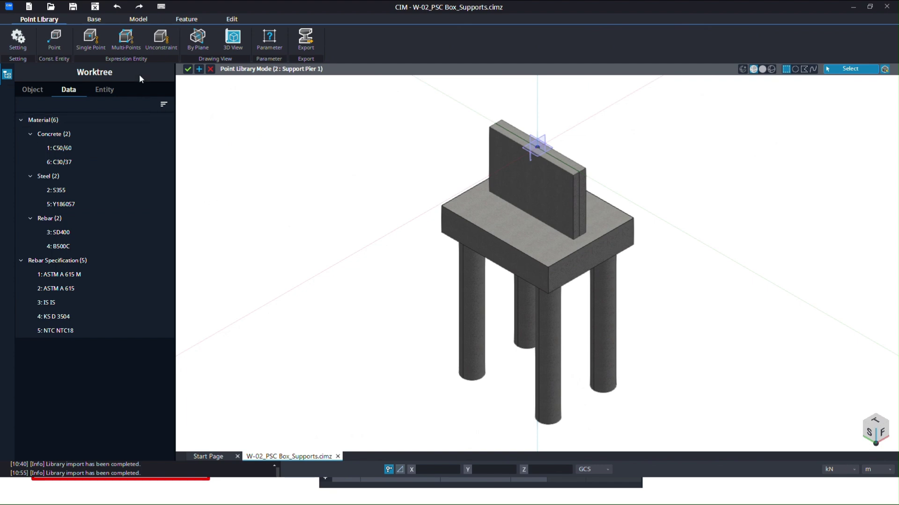
Review the Concrete Wall creation settings used for the pier's wall, leaving the command without creating a member
{"action": "left_click", "coordinate": [138, 19]}
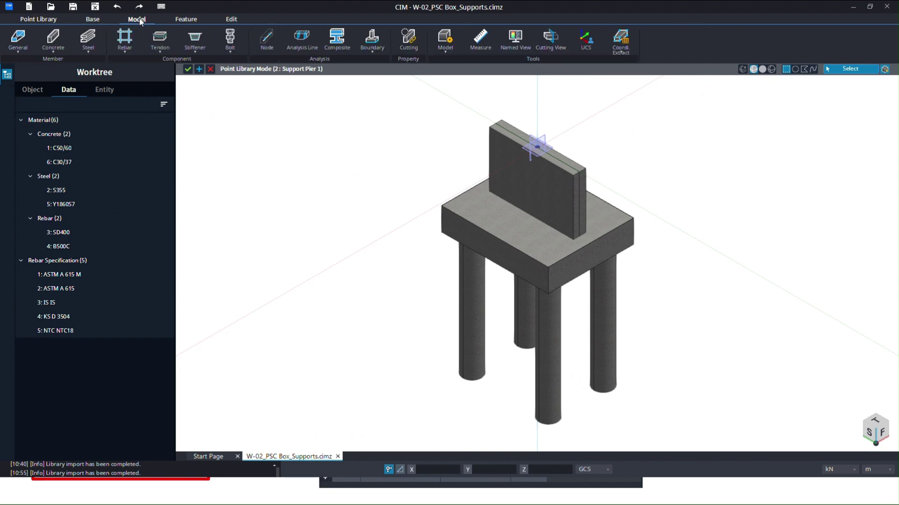
{"action": "left_click", "coordinate": [543, 160]}
{"action": "left_click", "coordinate": [66, 51]}
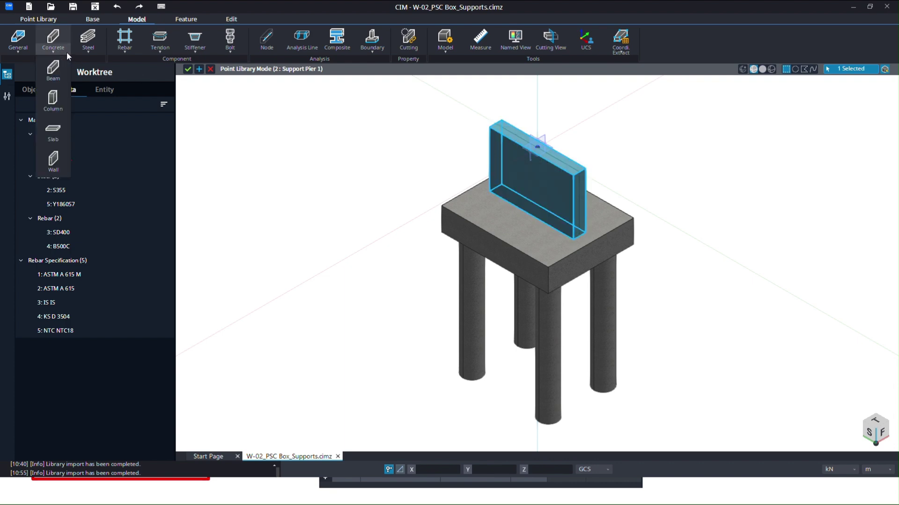
{"action": "left_click", "coordinate": [53, 161]}
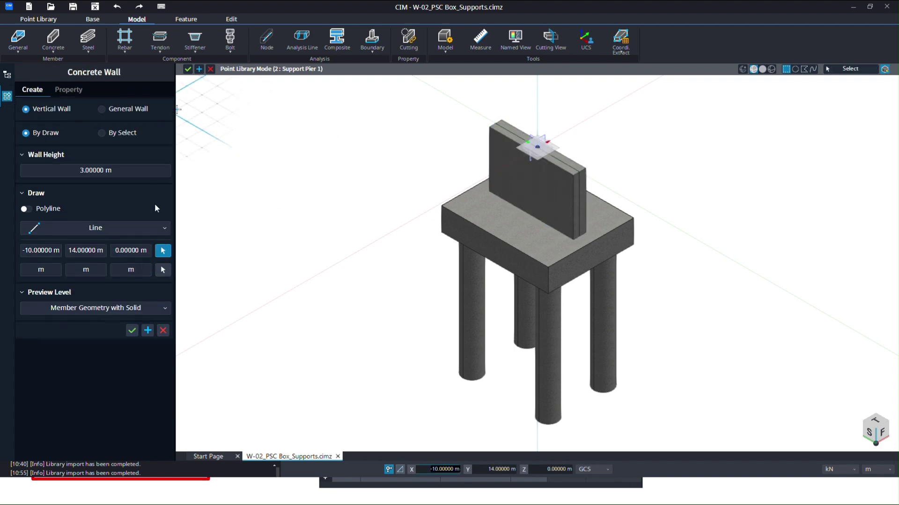
{"action": "left_click", "coordinate": [163, 329]}
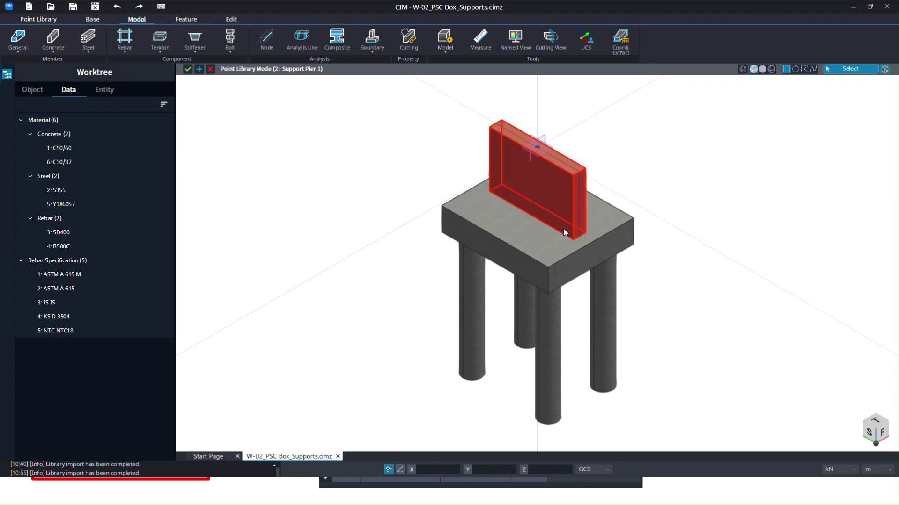
Examine which concrete and general member types are available for modelling the pier's slab and other parts
{"action": "left_click", "coordinate": [547, 232]}
{"action": "left_click", "coordinate": [56, 49]}
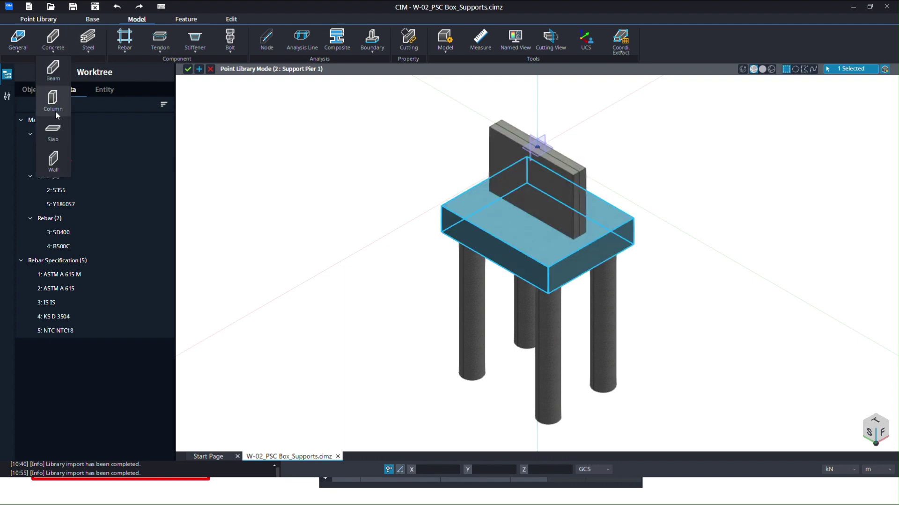
{"action": "left_click", "coordinate": [305, 156]}
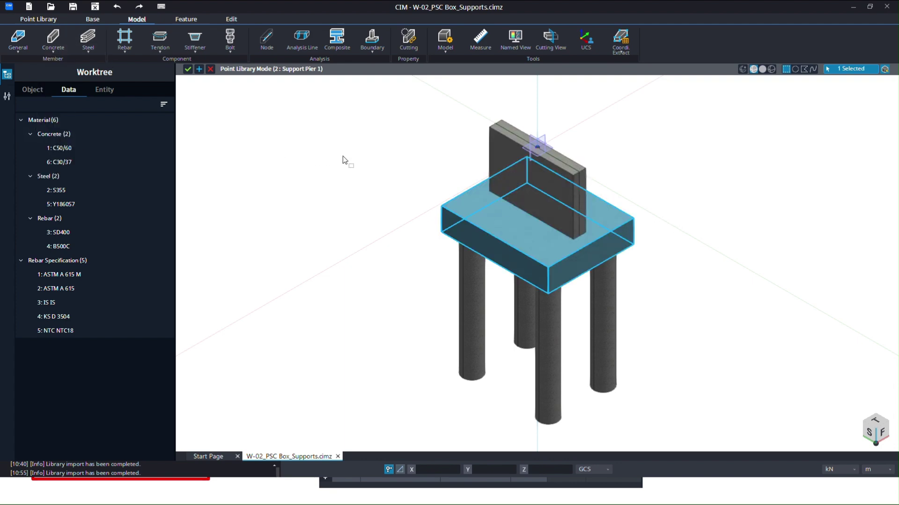
{"action": "left_click", "coordinate": [51, 46]}
{"action": "left_click", "coordinate": [363, 178]}
{"action": "left_click", "coordinate": [363, 176]}
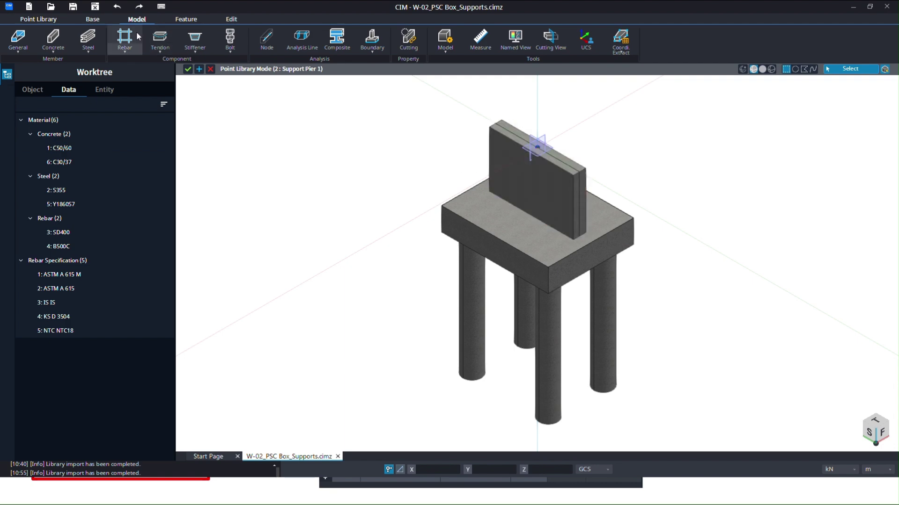
{"action": "left_click", "coordinate": [18, 50]}
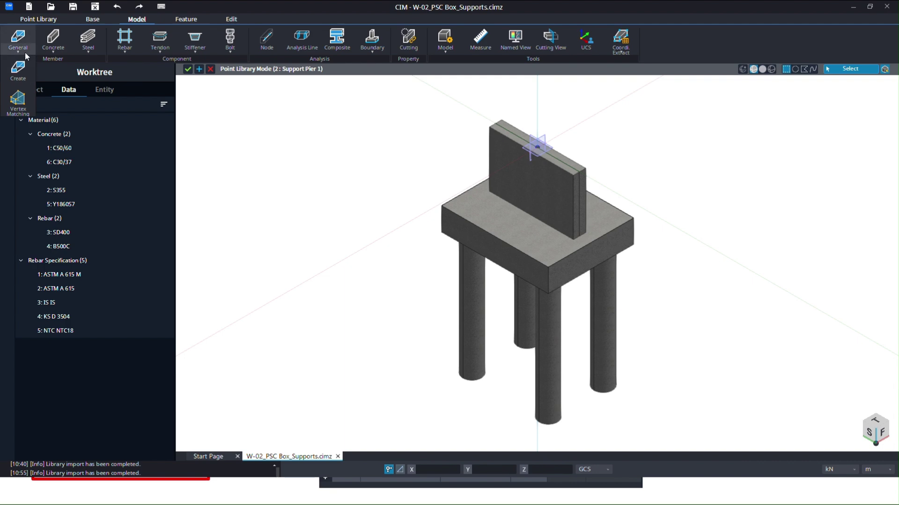
{"action": "left_click", "coordinate": [308, 150]}
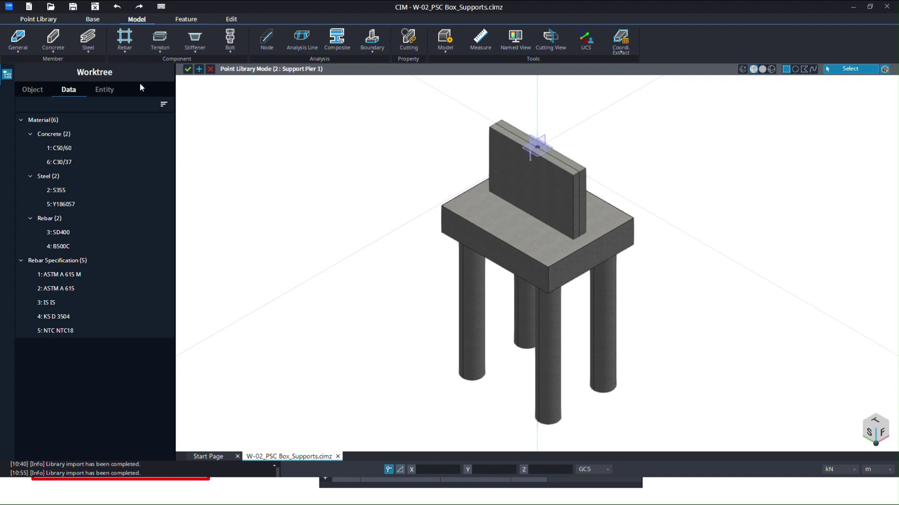
Inspect the pier wall's member properties: thickness, mesh size, classification and the available concrete materials
{"action": "left_click", "coordinate": [521, 150]}
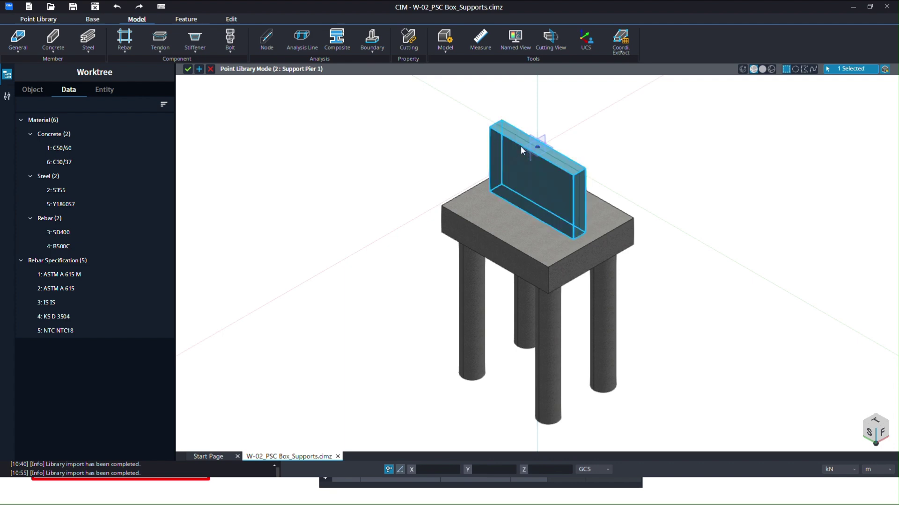
{"action": "left_click", "coordinate": [7, 99]}
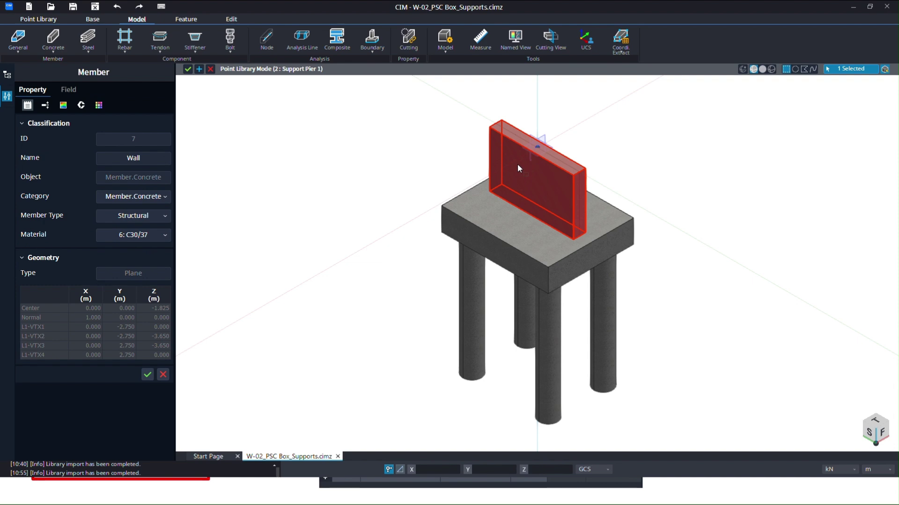
{"action": "left_click", "coordinate": [49, 106]}
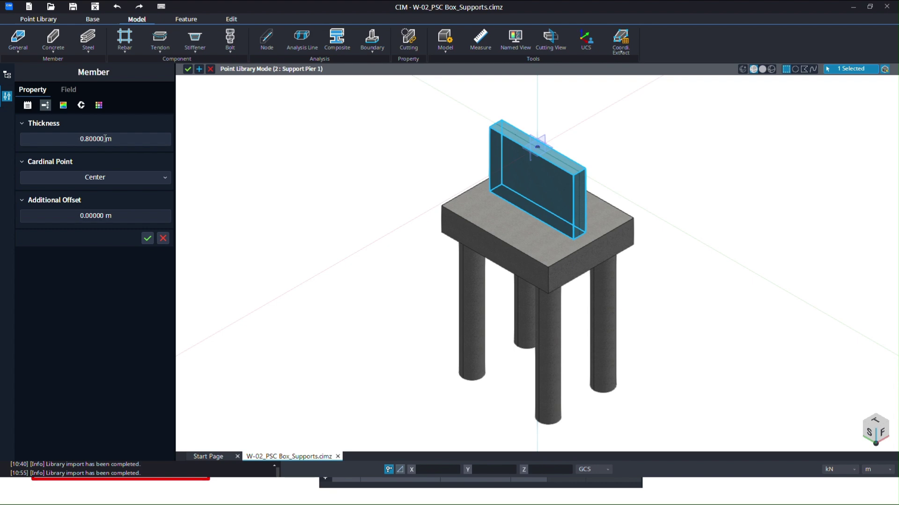
{"action": "left_click", "coordinate": [65, 106]}
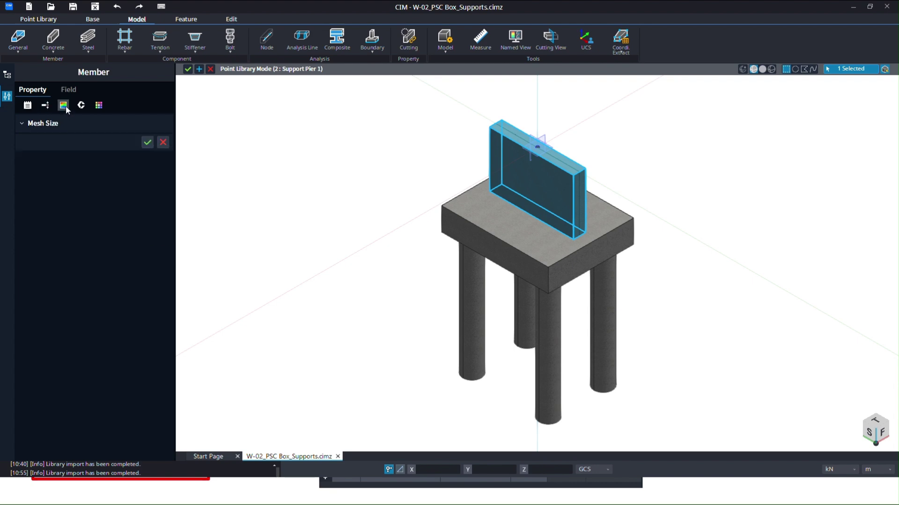
{"action": "left_click", "coordinate": [28, 106]}
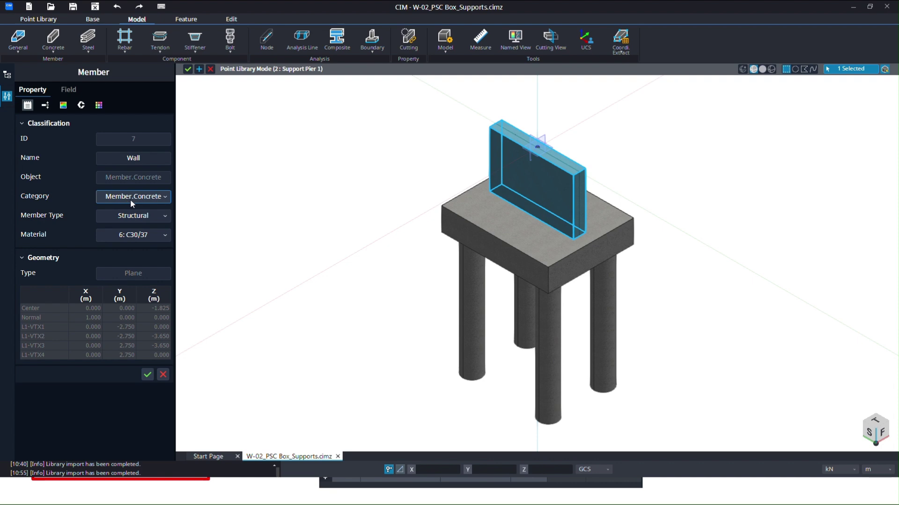
{"action": "left_click", "coordinate": [146, 234]}
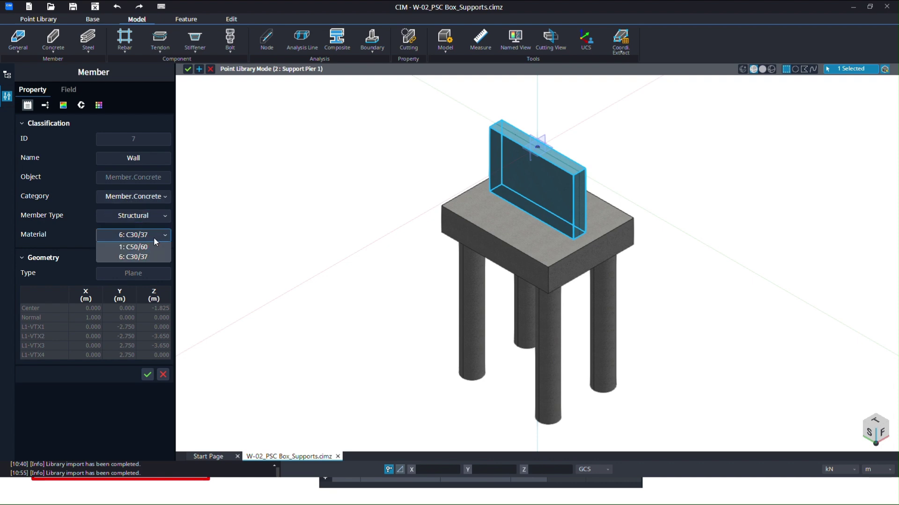
{"action": "left_click", "coordinate": [153, 237]}
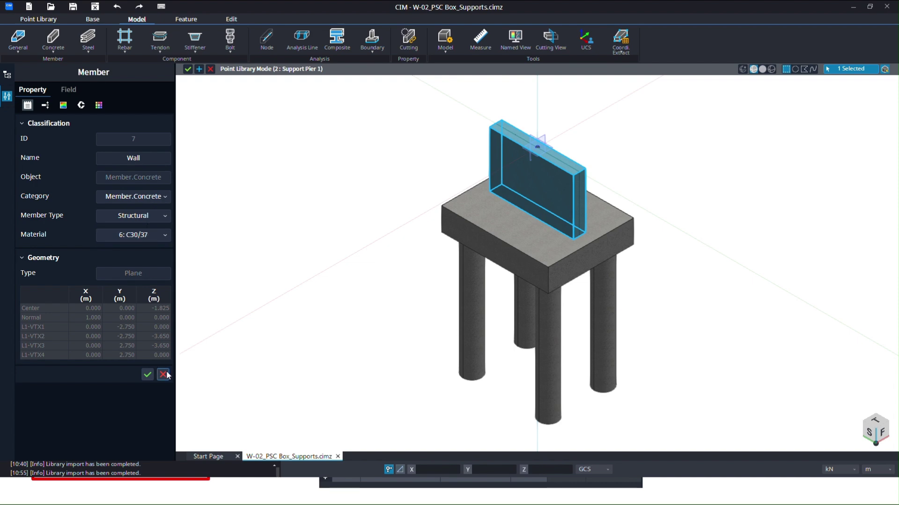
{"action": "left_click", "coordinate": [147, 374]}
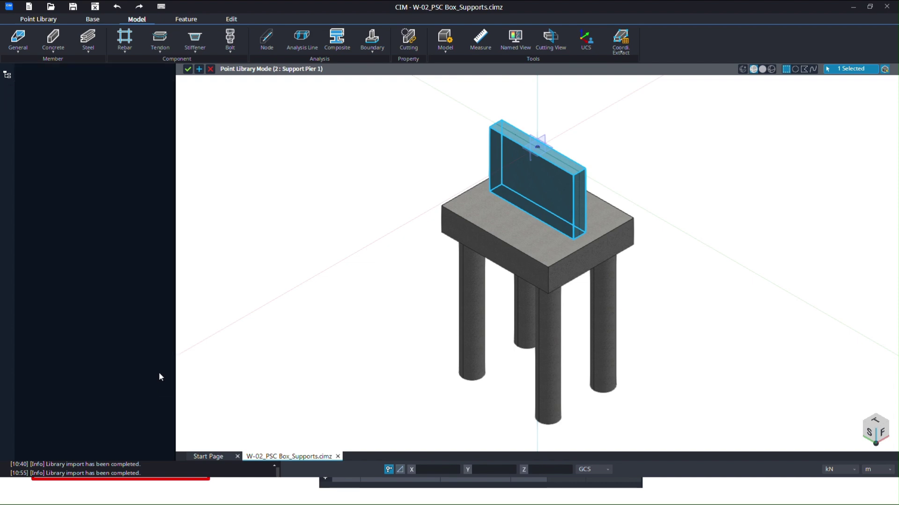
Inspect the bottom slab's classification, thickness, cardinal point and offset, checking its position from a lower viewing angle
{"action": "left_click", "coordinate": [498, 229]}
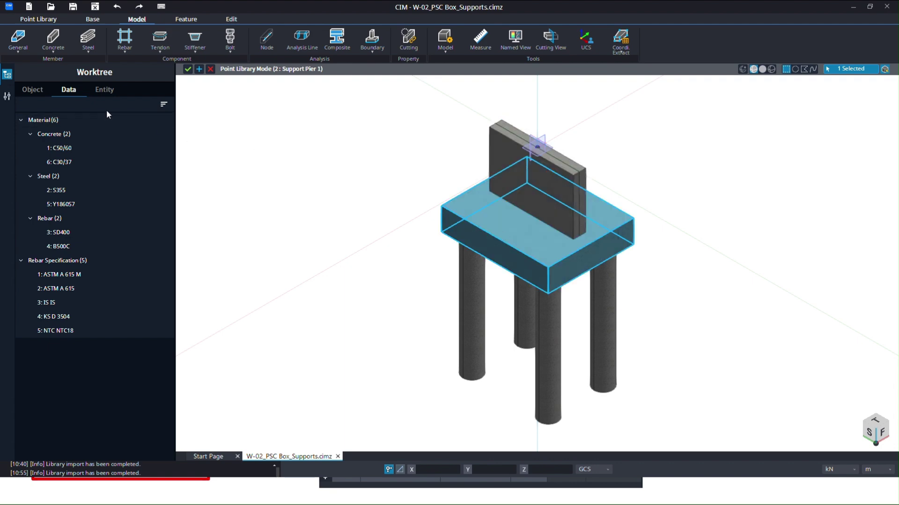
{"action": "left_click", "coordinate": [7, 96]}
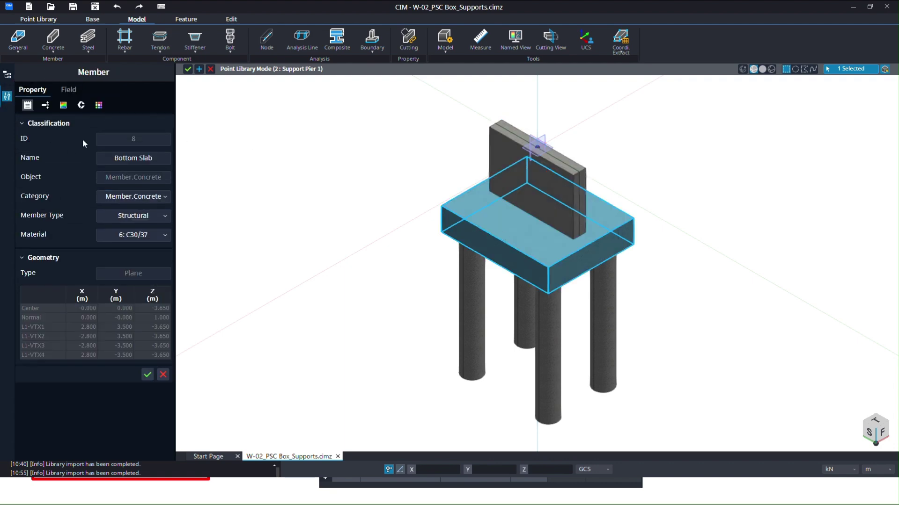
{"action": "left_click", "coordinate": [50, 103]}
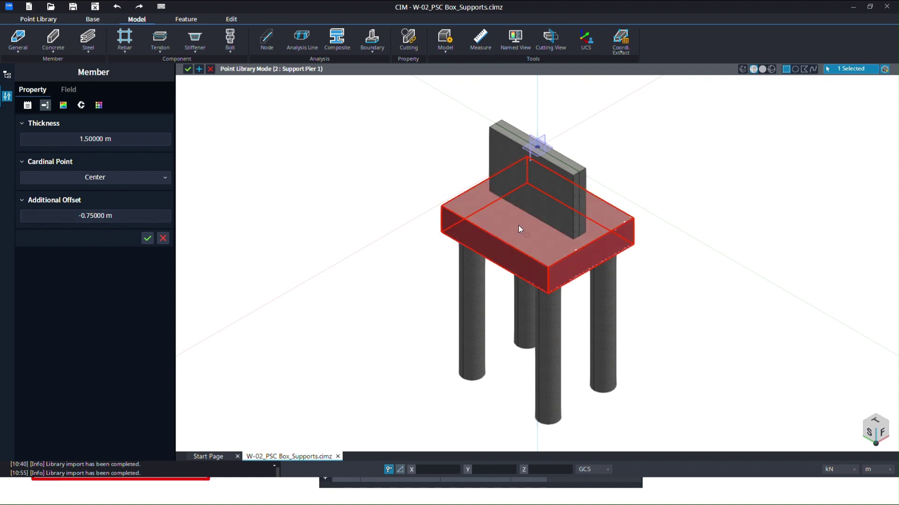
{"action": "middle_click_drag", "start_coordinate": [518, 225], "coordinate": [512, 88]}
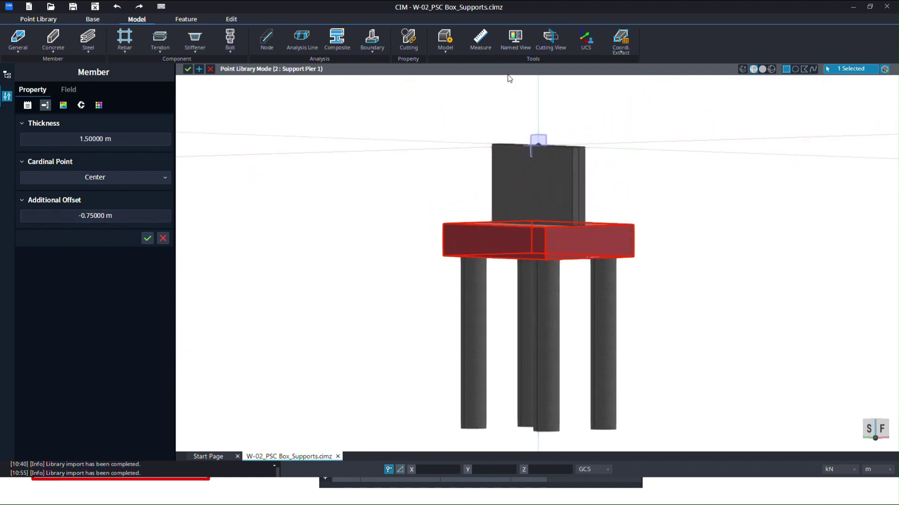
{"action": "middle_click_drag", "start_coordinate": [502, 201], "coordinate": [552, 243]}
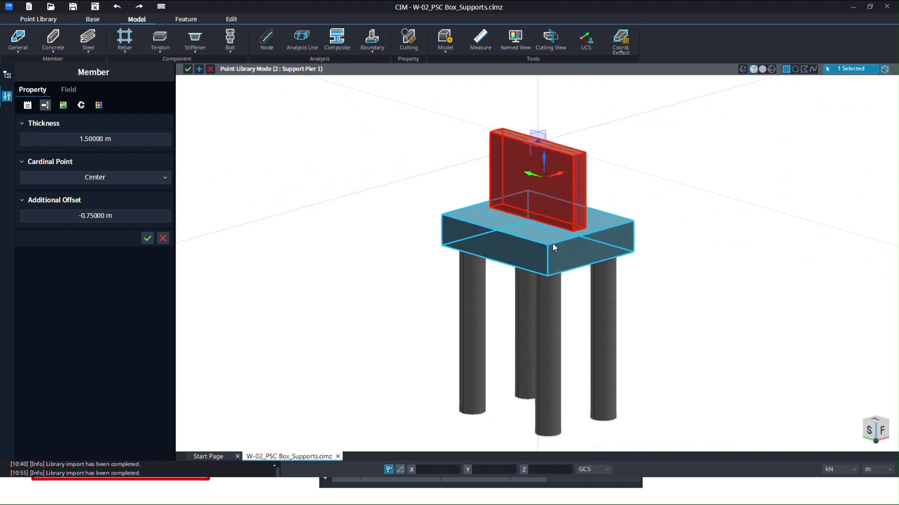
{"action": "left_click", "coordinate": [162, 238]}
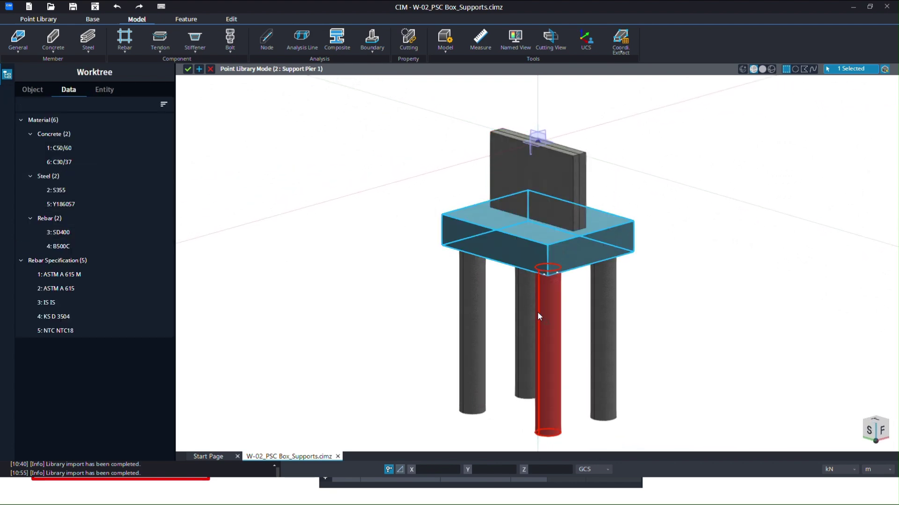
Select Pile 1 from the pier's member list and inspect its classification, geometry and section properties
{"action": "left_click", "coordinate": [46, 89]}
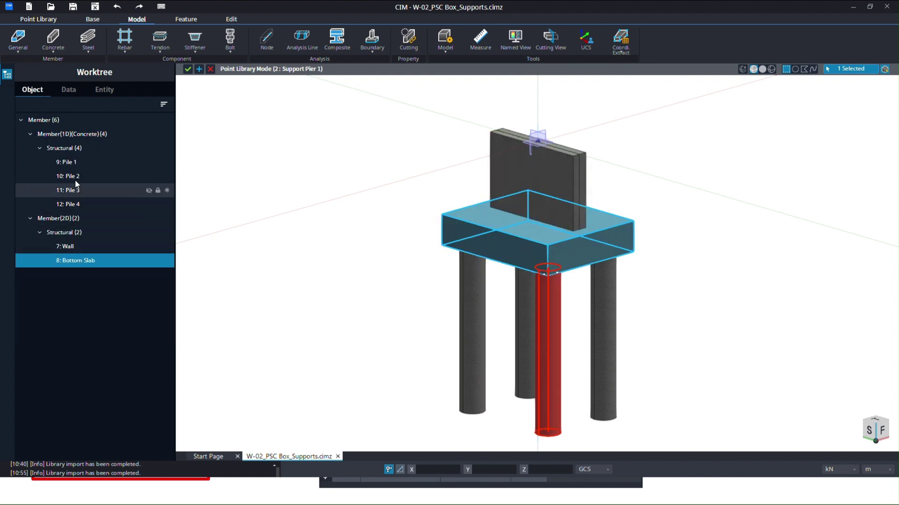
{"action": "right_click", "coordinate": [70, 160]}
{"action": "left_click", "coordinate": [52, 159]}
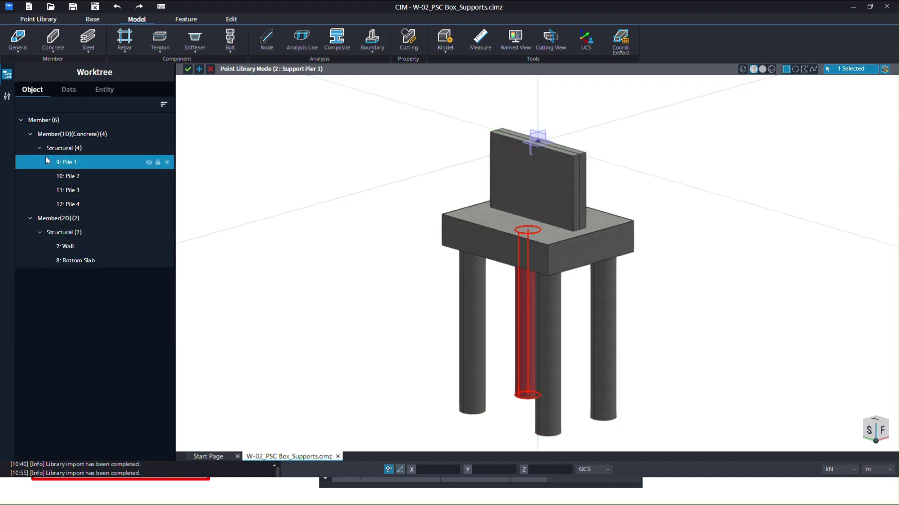
{"action": "left_click", "coordinate": [7, 96]}
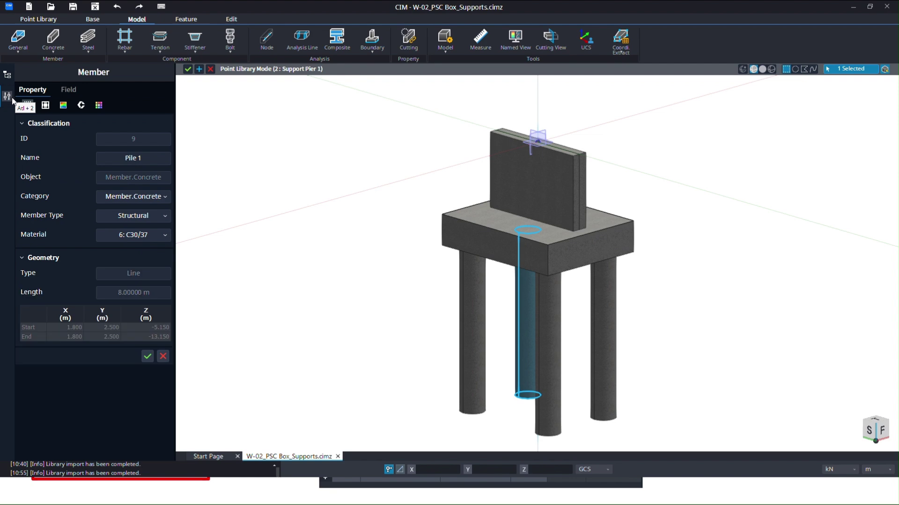
{"action": "left_click", "coordinate": [43, 109]}
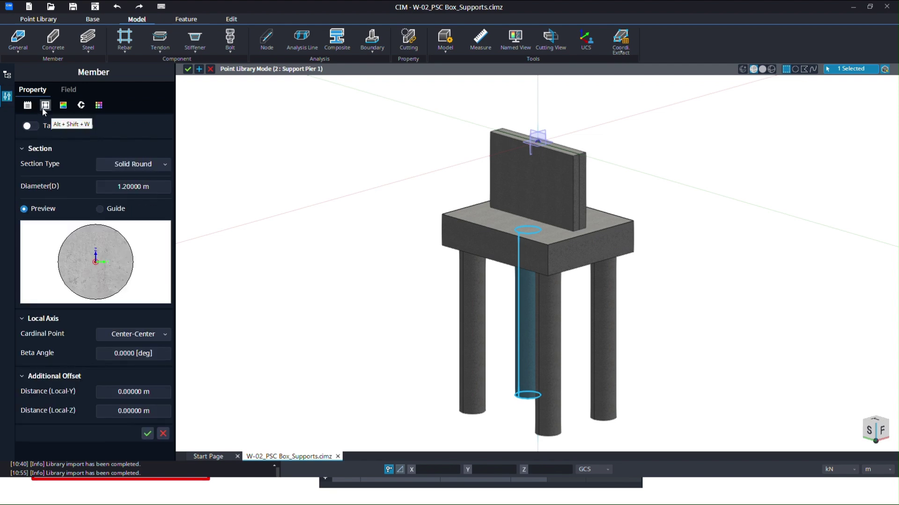
Check the section types available for Pile 1, close its properties without changes and view the whole pier
{"action": "left_click", "coordinate": [134, 163]}
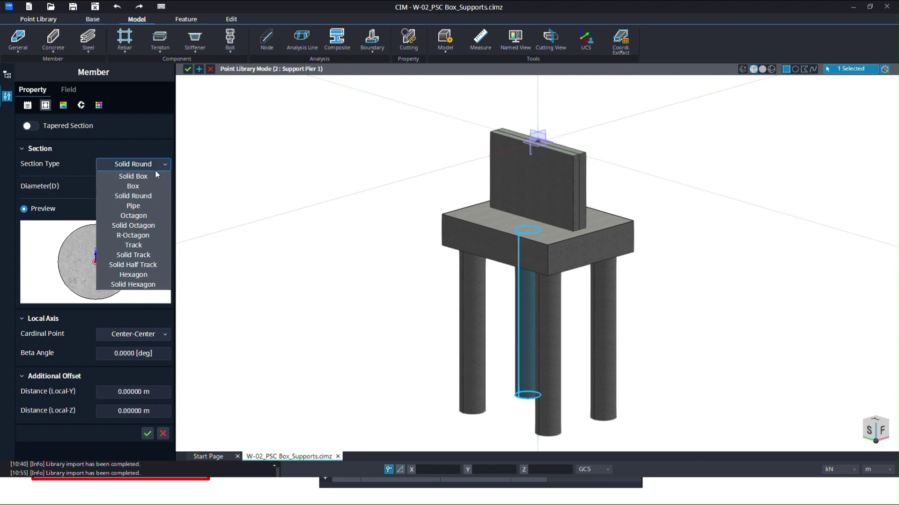
{"action": "key", "text": "Escape"}
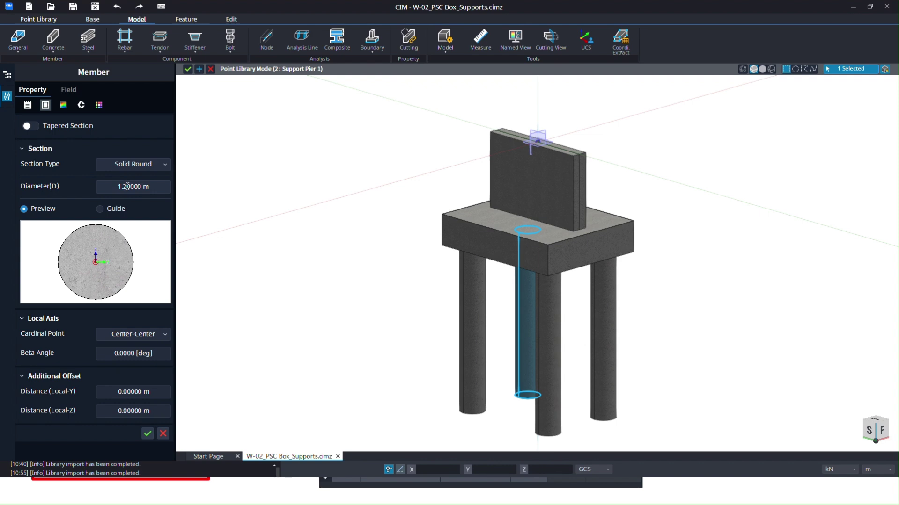
{"action": "left_click", "coordinate": [163, 433]}
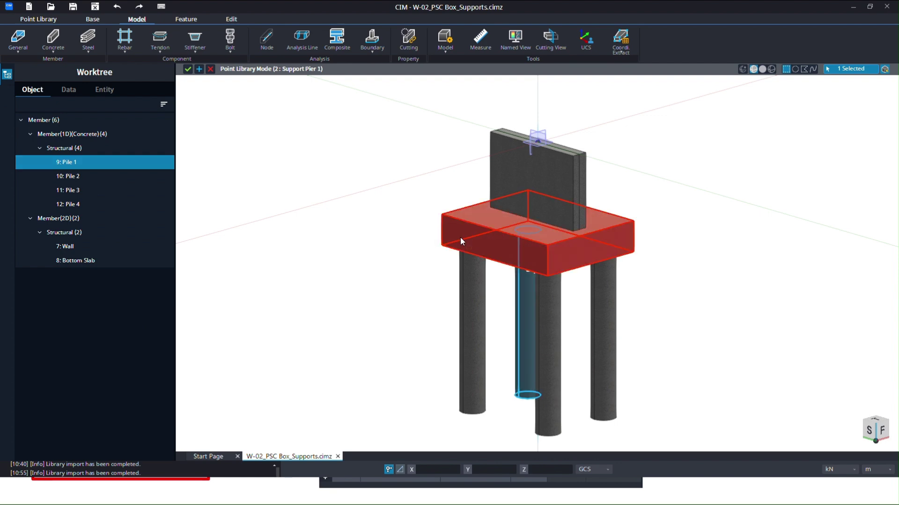
{"action": "mouse_move", "coordinate": [397, 209]}
{"action": "middle_mouse_down"}
{"action": "mouse_move", "coordinate": [358, 212]}
{"action": "mouse_move", "coordinate": [370, 233]}
{"action": "middle_mouse_up"}
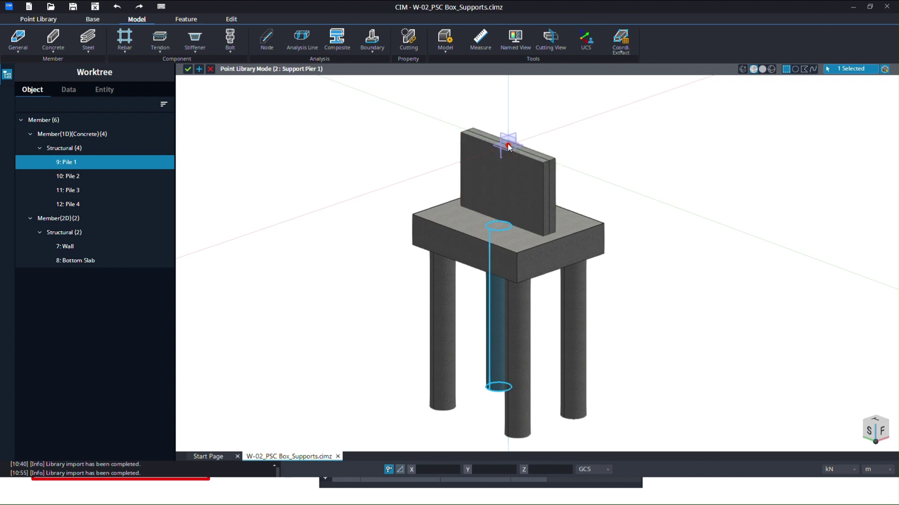
{"action": "middle_click_drag", "start_coordinate": [392, 133], "coordinate": [406, 206]}
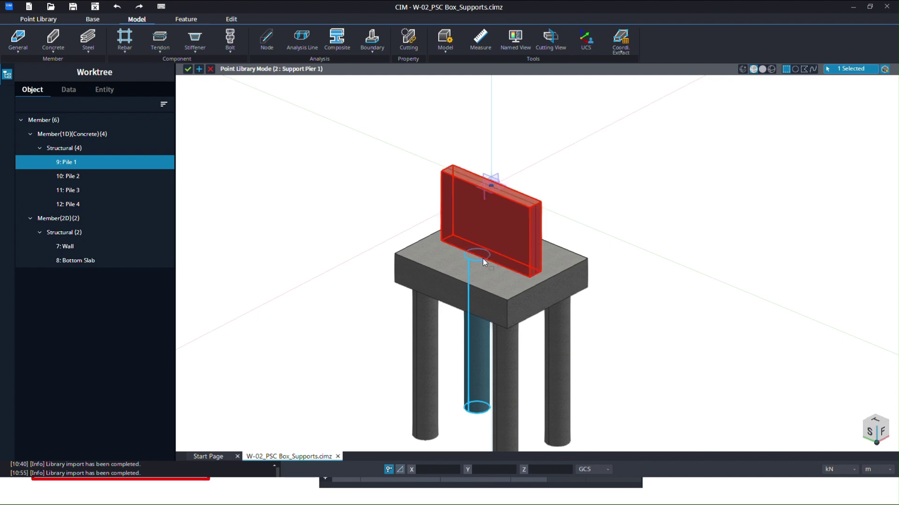
{"action": "left_click", "coordinate": [98, 17]}
{"action": "left_click", "coordinate": [186, 20]}
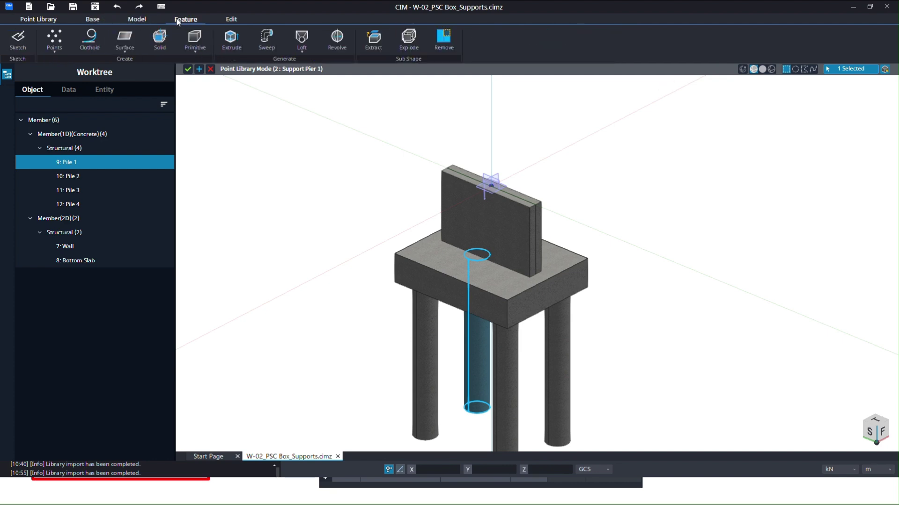
{"action": "left_click", "coordinate": [93, 20]}
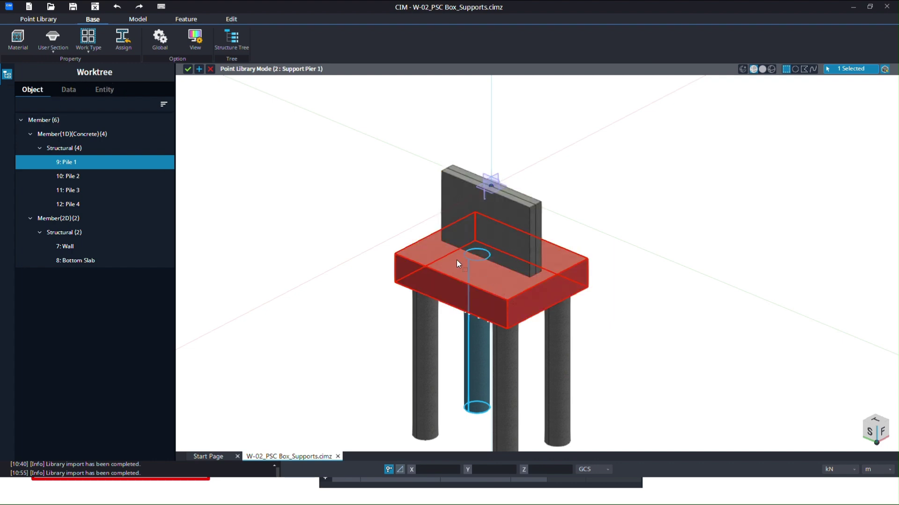
Select the constraint point at the base of the pier wall and inspect its geometry and Z parameter assignment
{"action": "middle_click_drag", "start_coordinate": [389, 200], "coordinate": [333, 189]}
{"action": "left_click", "coordinate": [421, 239]}
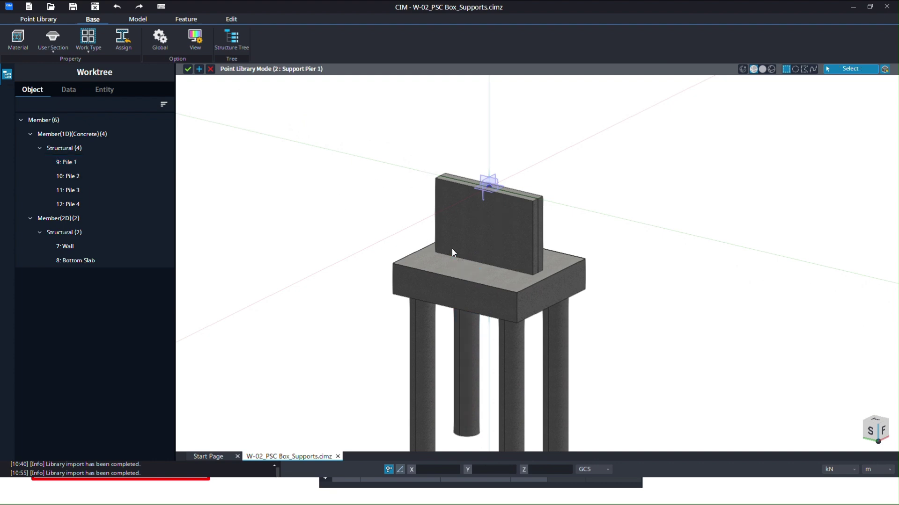
{"action": "left_click", "coordinate": [499, 265]}
{"action": "middle_click_drag", "start_coordinate": [448, 246], "coordinate": [397, 273]}
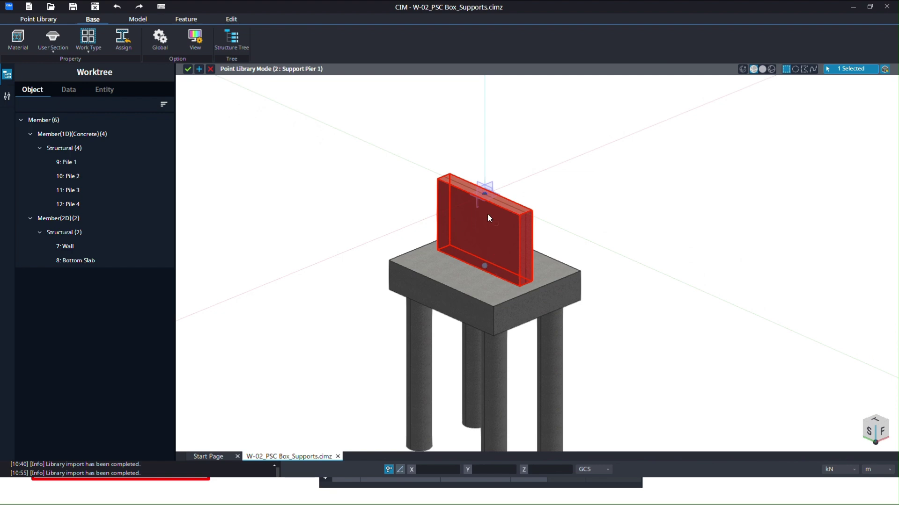
{"action": "left_click", "coordinate": [7, 96]}
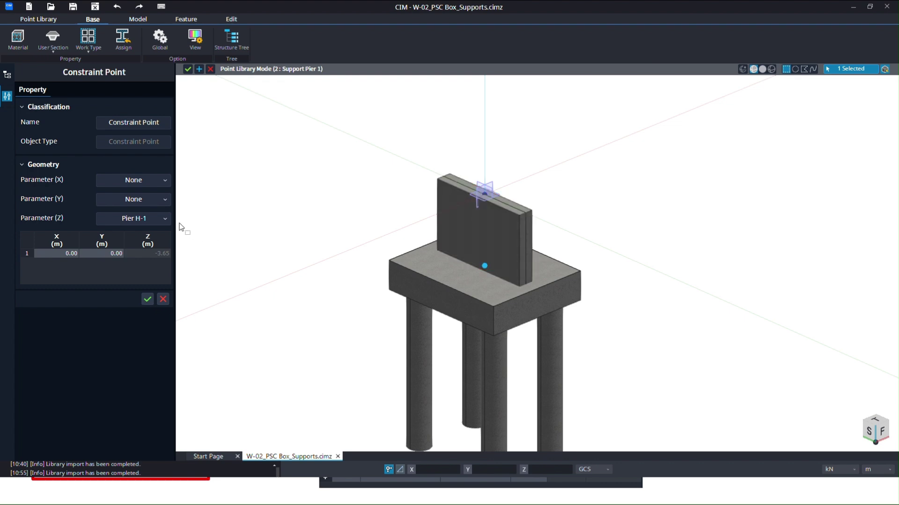
{"action": "left_click", "coordinate": [155, 220]}
{"action": "left_click", "coordinate": [202, 206]}
{"action": "left_click", "coordinate": [162, 300]}
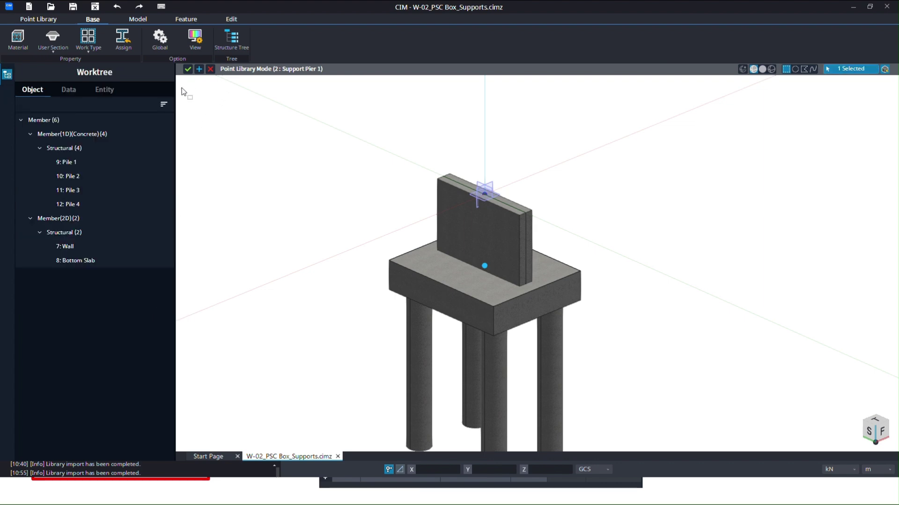
Identify the pier's two constraint points in the point library's entity list, selecting each in turn, and clear the selection
{"action": "left_click", "coordinate": [137, 18]}
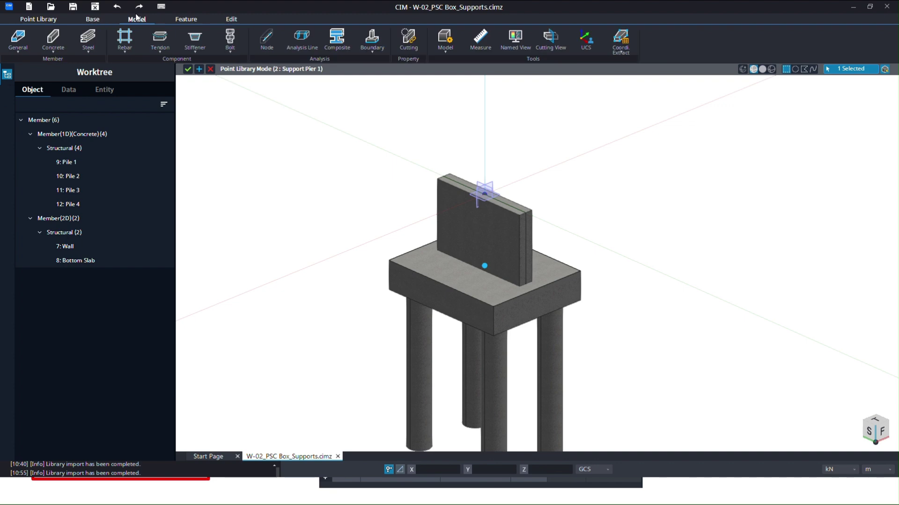
{"action": "left_click", "coordinate": [43, 19]}
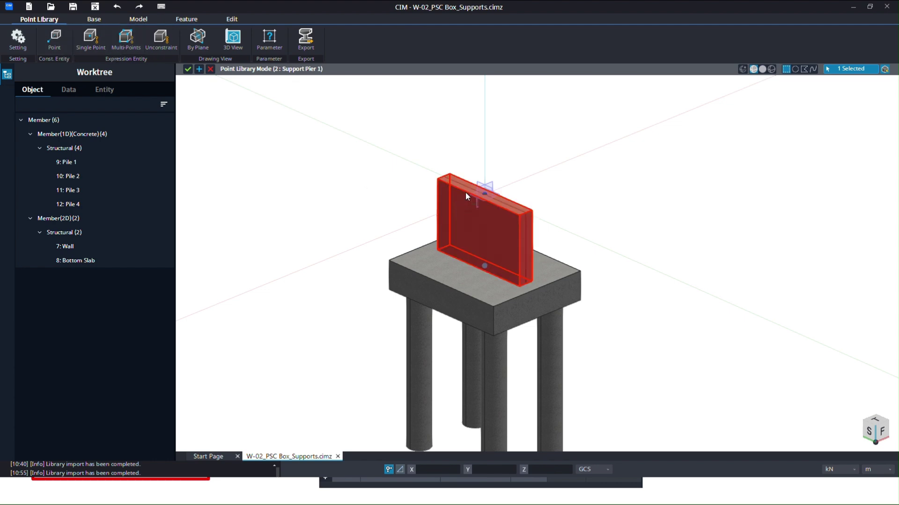
{"action": "left_click", "coordinate": [104, 90]}
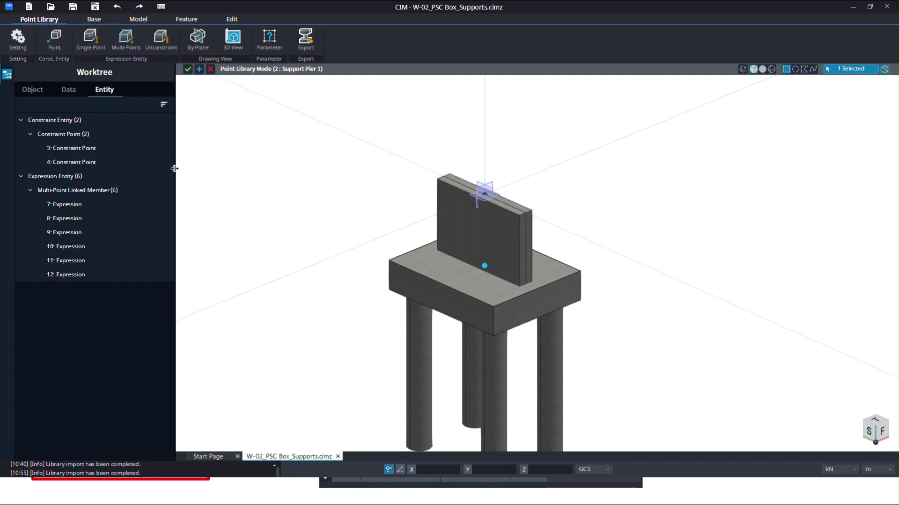
{"action": "left_click", "coordinate": [120, 162]}
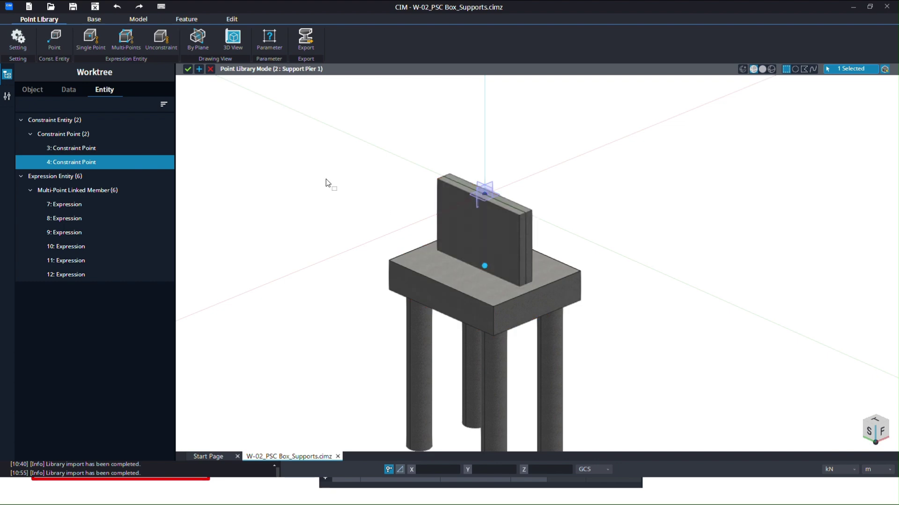
{"action": "left_click", "coordinate": [93, 147]}
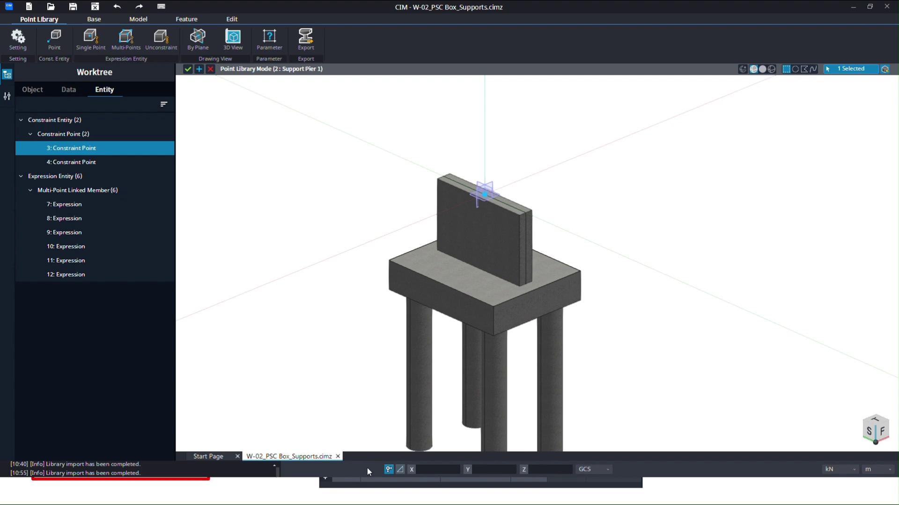
{"action": "key", "text": "Escape"}
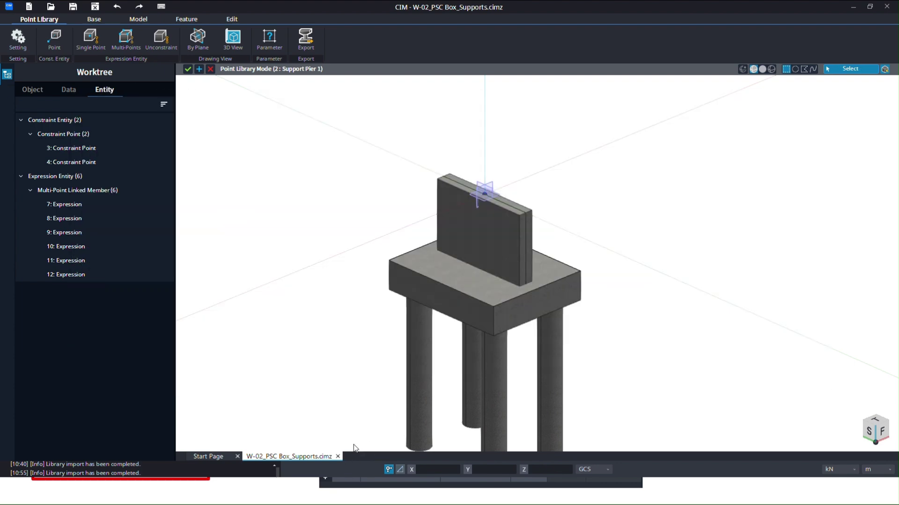
Switch to the 00_Webinar June2024 folder in File Explorer and open the video Pier Wall height_parametrized.mp4
{"action": "key", "text": "alt+Tab"}
{"action": "key", "text": "alt+Tab"}
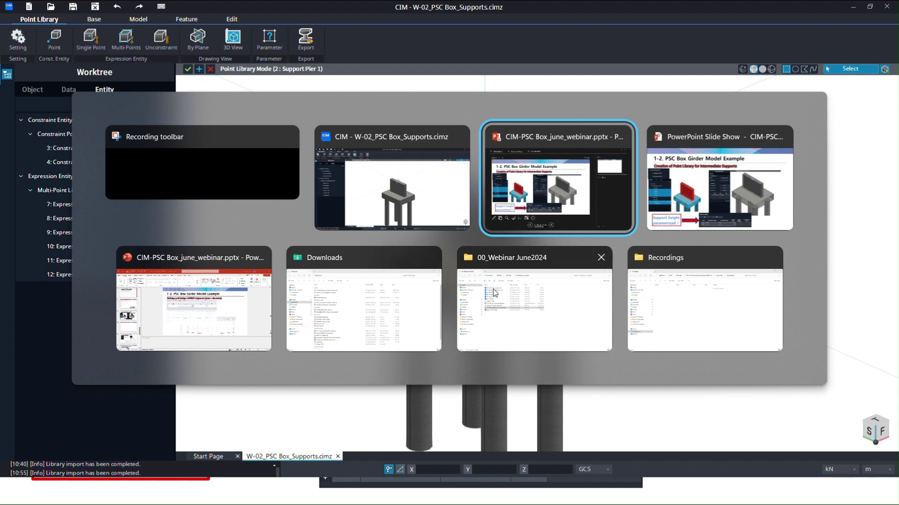
{"action": "left_click", "coordinate": [539, 304]}
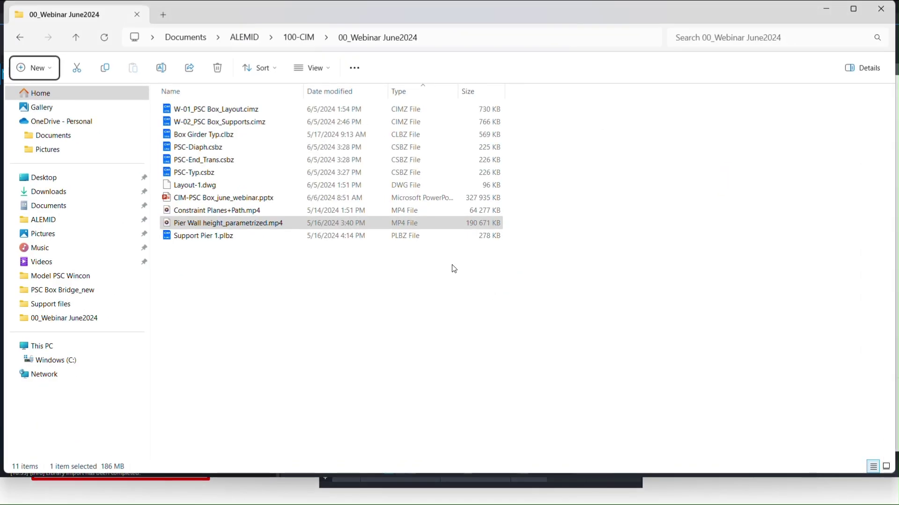
{"action": "double_click", "coordinate": [241, 223]}
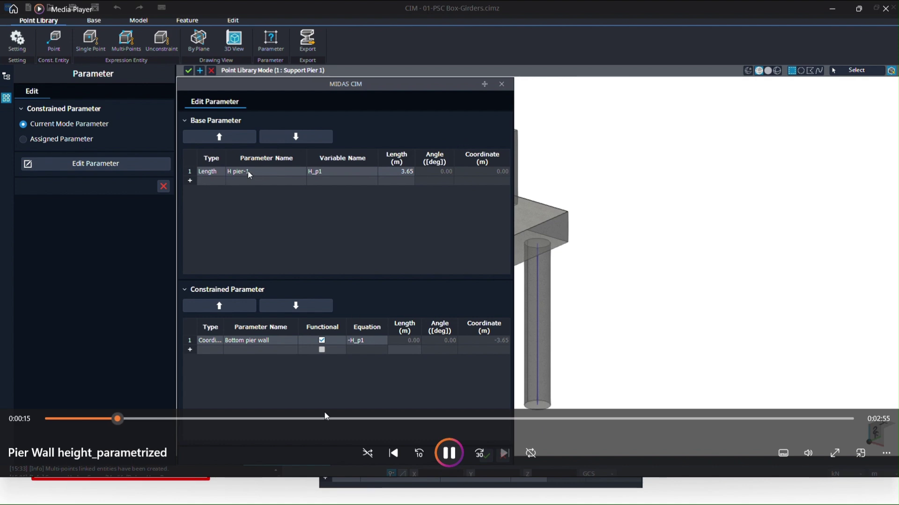
Skip the video ahead to the creation of the Multi-Points Linked Entity and pause at the target selection
{"action": "left_click", "coordinate": [147, 419]}
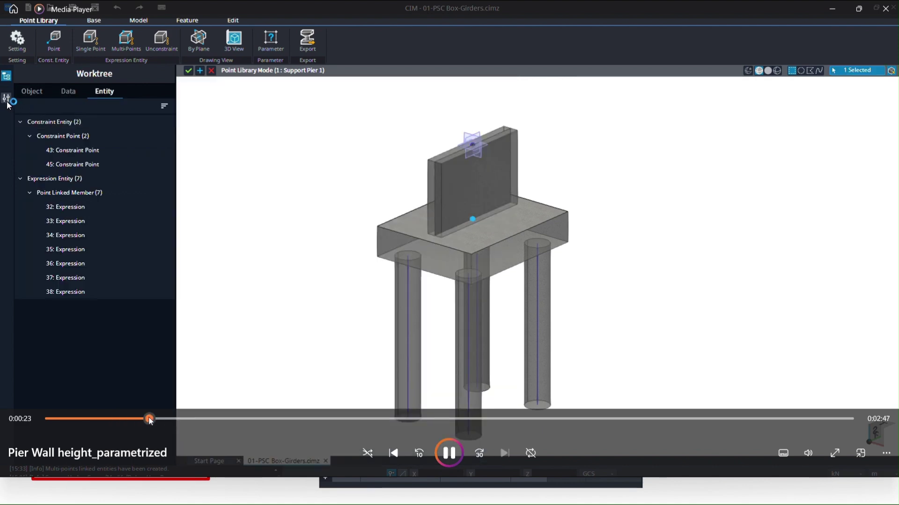
{"action": "left_click", "coordinate": [179, 419]}
{"action": "left_click", "coordinate": [199, 419]}
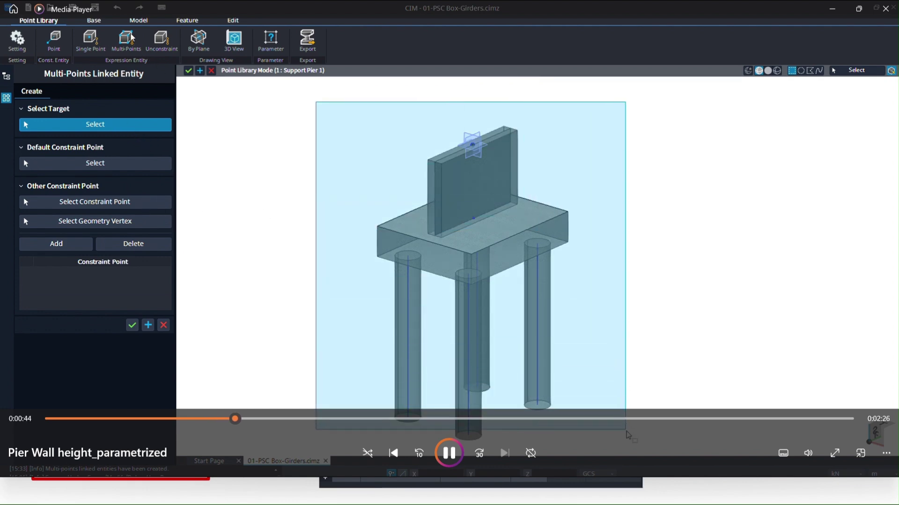
{"action": "left_click", "coordinate": [454, 456]}
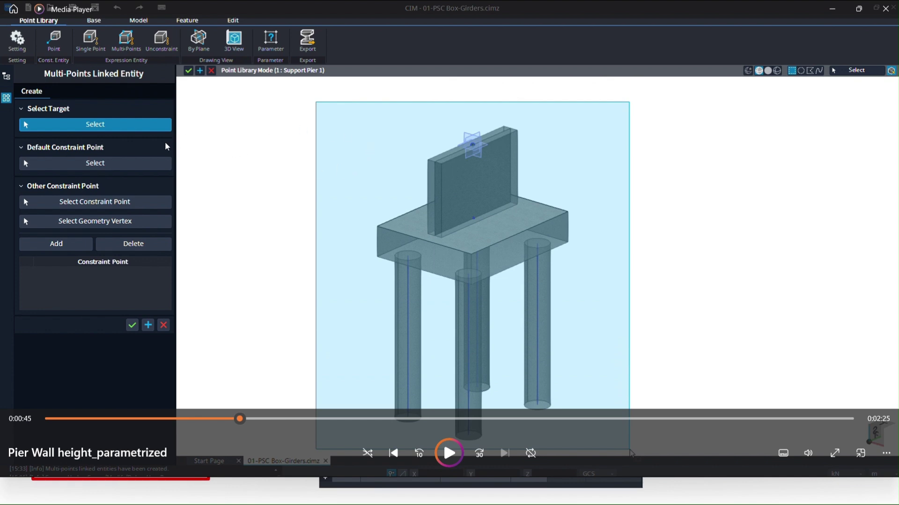
Watch the default and other constraint points being selected for the linked entity, pausing at the default constraint point
{"action": "left_click", "coordinate": [447, 453]}
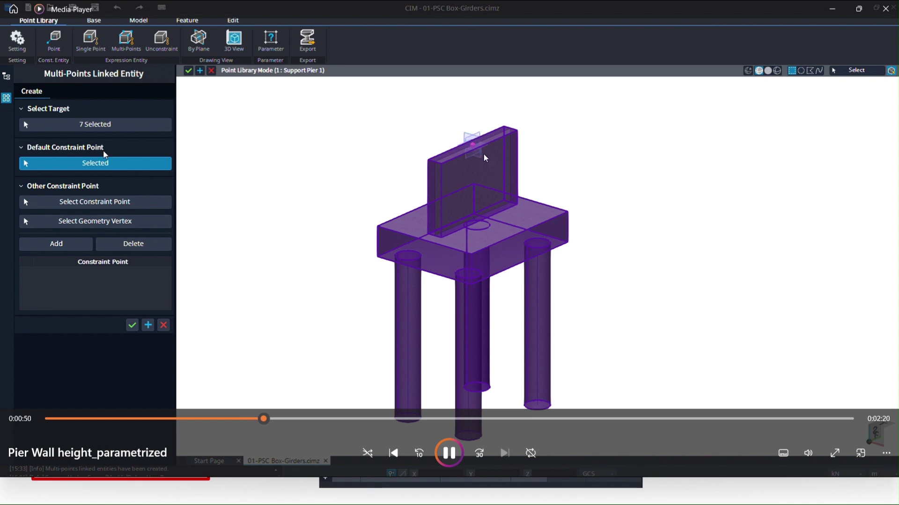
{"action": "left_click", "coordinate": [449, 453]}
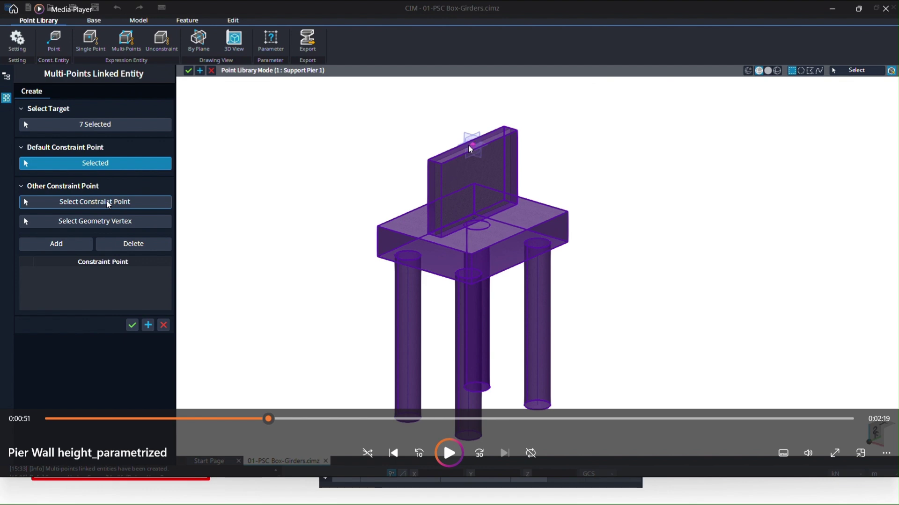
{"action": "left_click", "coordinate": [449, 453]}
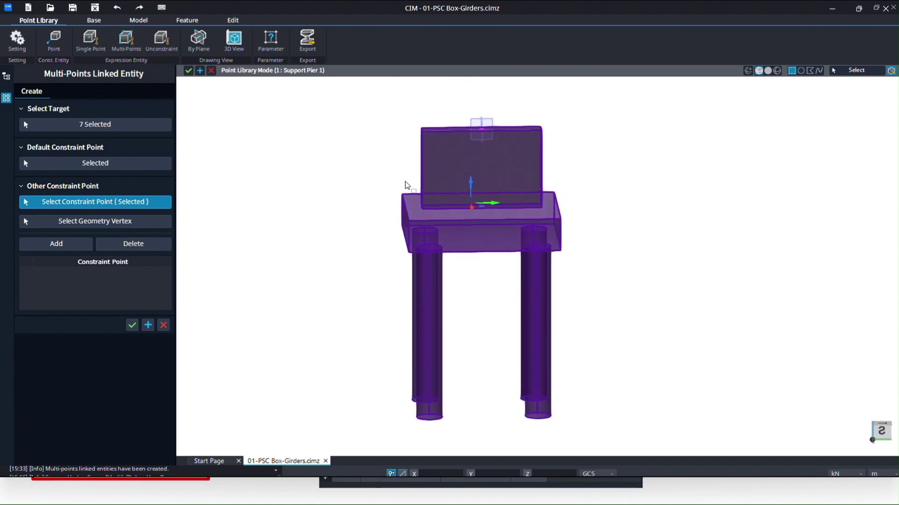
{"action": "mouse_move", "coordinate": [375, 208]}
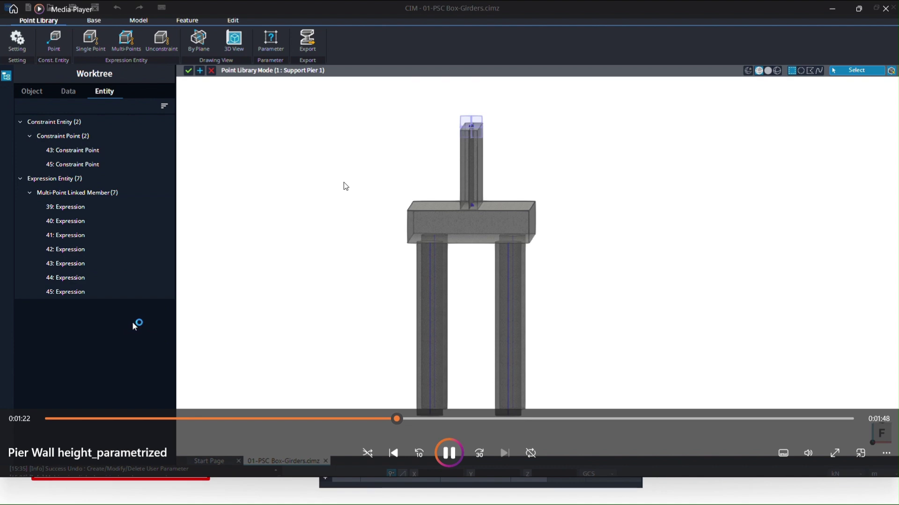
Skip the video ahead to the Edit Parameter dialog and pause to examine the H pier-1 length and Bottom pier wall equation
{"action": "left_click", "coordinate": [434, 419]}
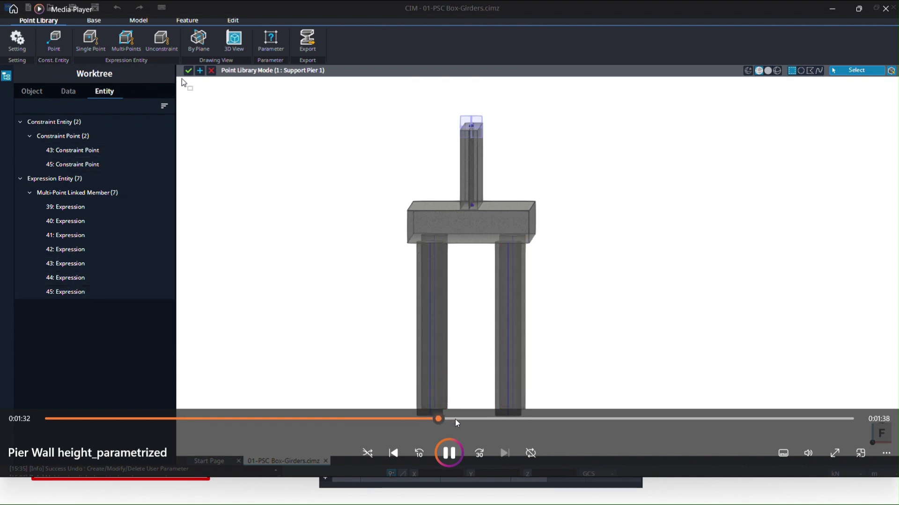
{"action": "left_click", "coordinate": [474, 419]}
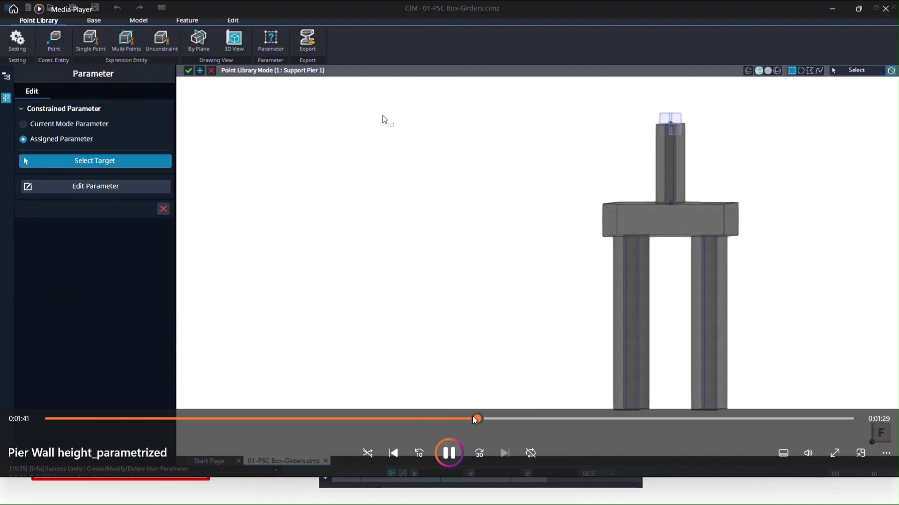
{"action": "left_click_drag", "start_coordinate": [474, 419], "coordinate": [465, 421]}
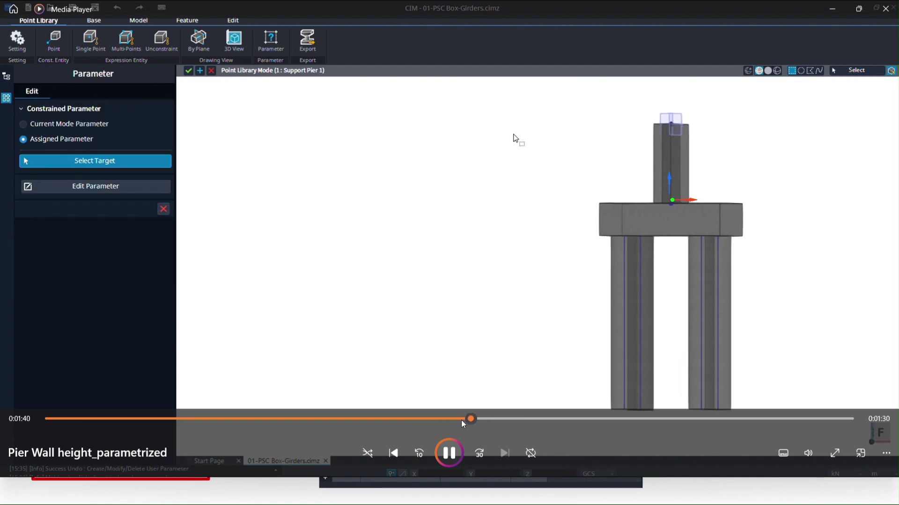
{"action": "left_click", "coordinate": [487, 419]}
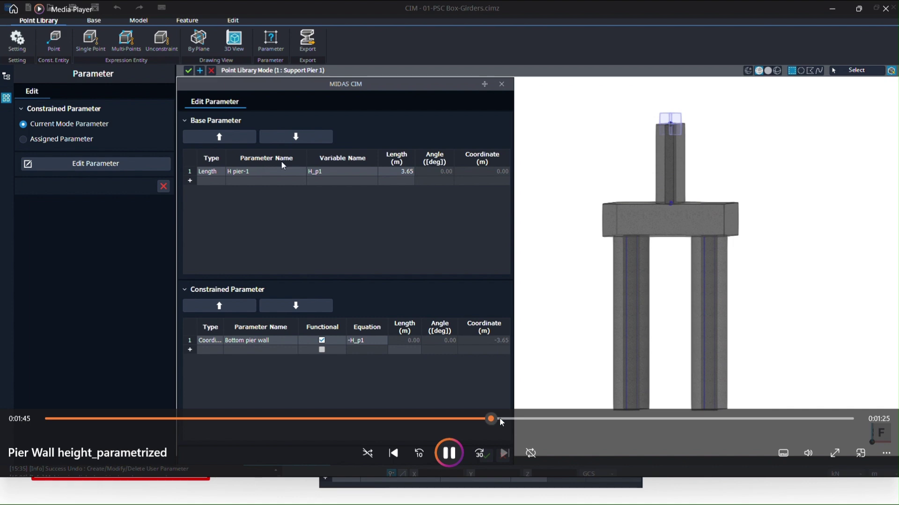
{"action": "left_click", "coordinate": [442, 460]}
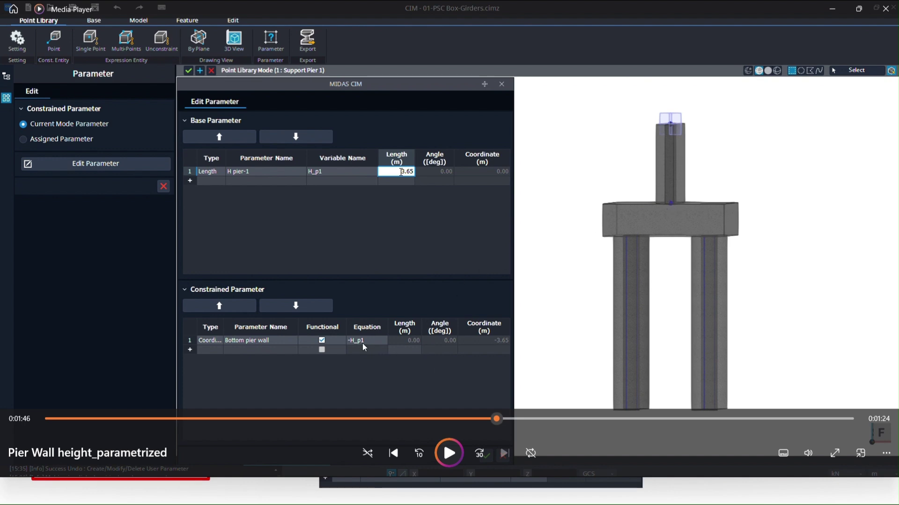
{"action": "left_click", "coordinate": [449, 453]}
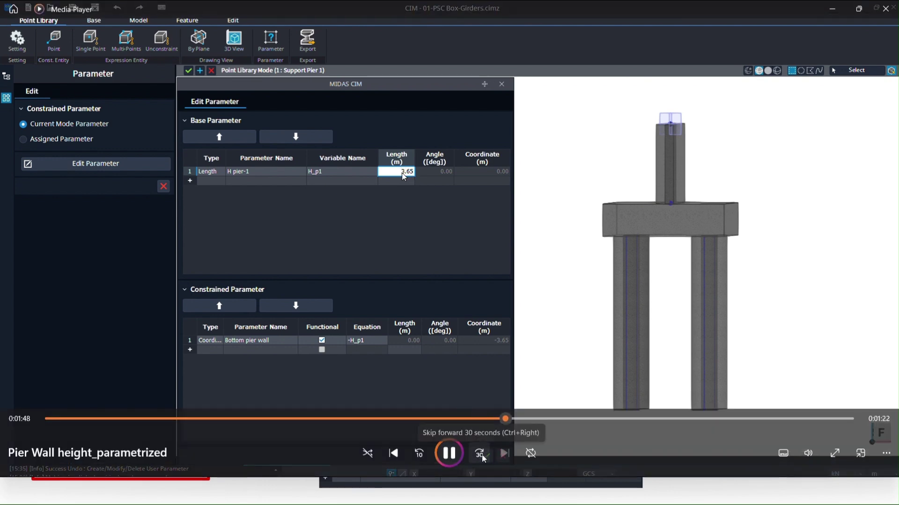
Jump past the parameter edit and return the video to where the H pier-1 length is changed to 10 m
{"action": "left_click", "coordinate": [480, 453]}
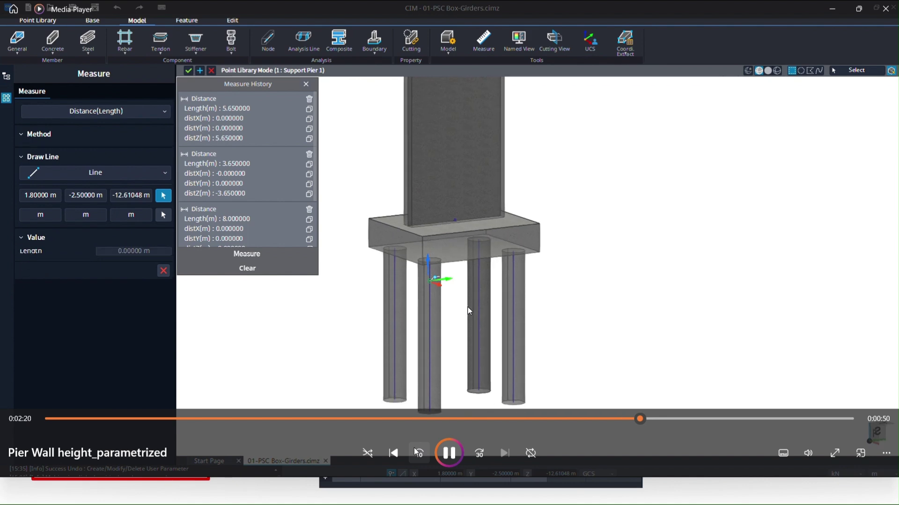
{"action": "left_click", "coordinate": [418, 452]}
{"action": "left_click_drag", "start_coordinate": [546, 424], "coordinate": [513, 420]}
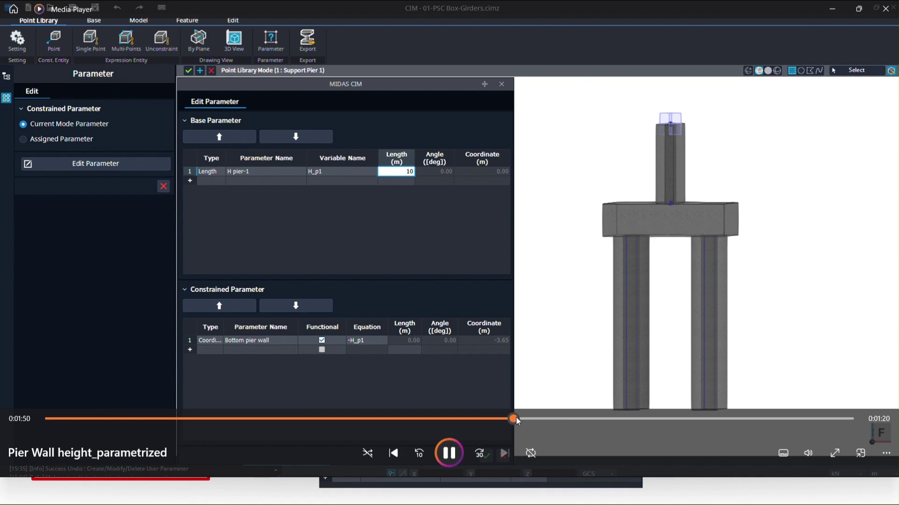
Skip through the rest of the pier wall video, close the player, and return to the intermediate supports slide
{"action": "left_click", "coordinate": [479, 453]}
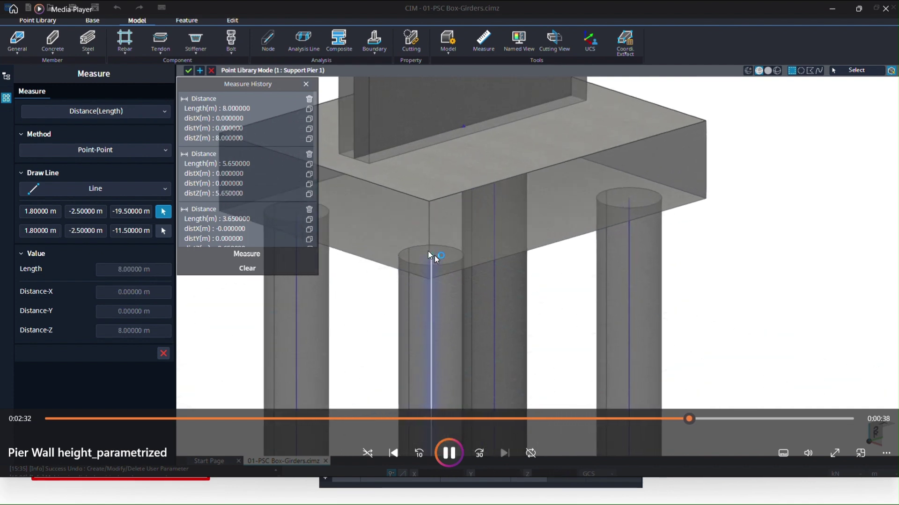
{"action": "left_click", "coordinate": [480, 453]}
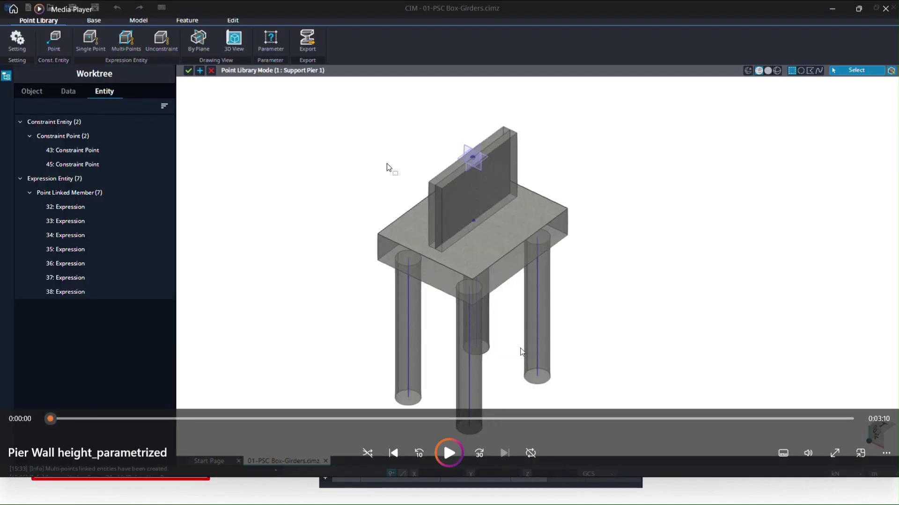
{"action": "left_click", "coordinate": [889, 14]}
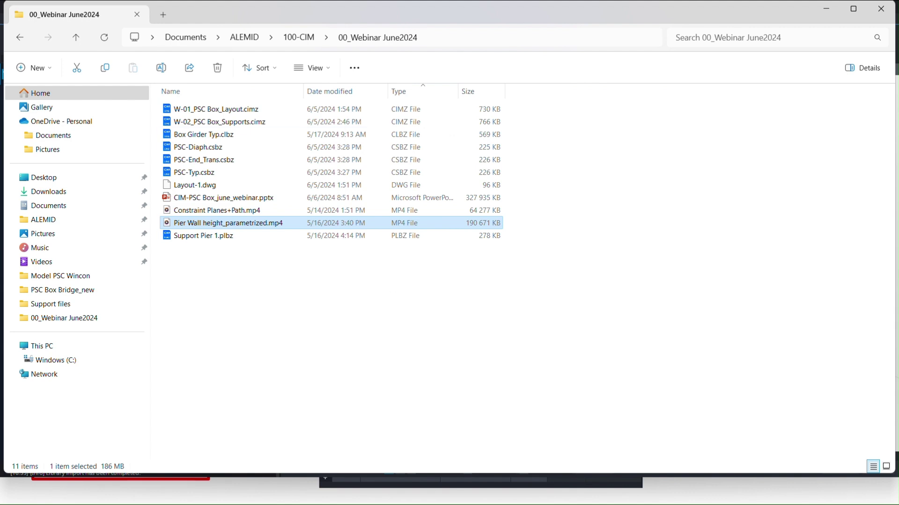
{"action": "key", "text": "alt+Tab"}
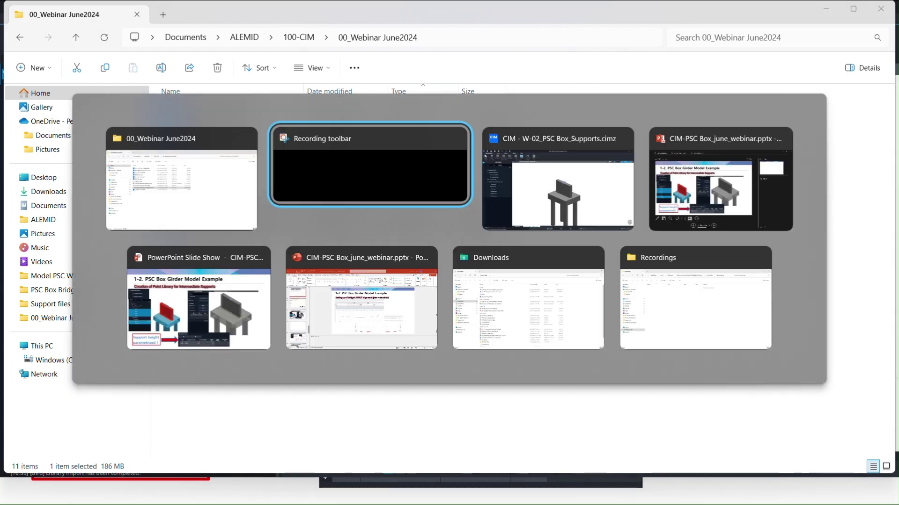
{"action": "left_click", "coordinate": [217, 293]}
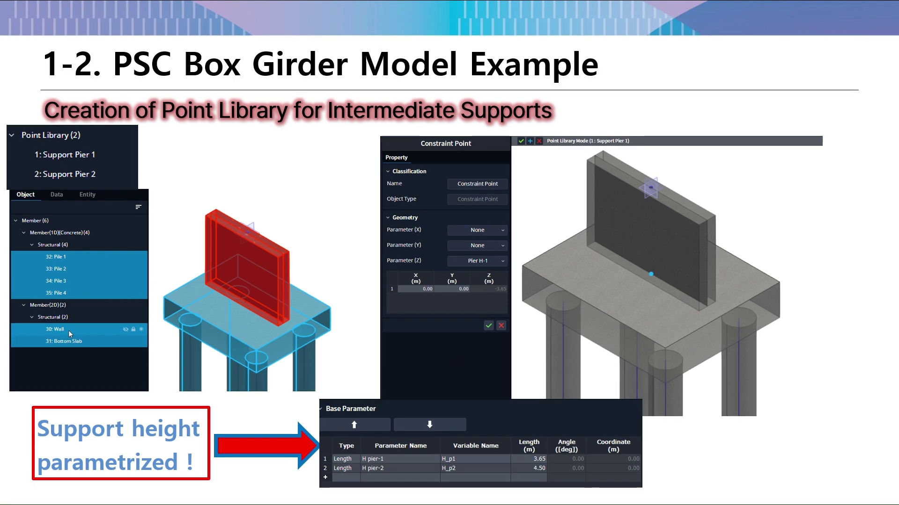
Switch to the W-02_PSC Box_Supports.cimz model in CIM, view the Support Pier 1 library in its editing mode, and exit it
{"action": "key", "text": "alt+Tab"}
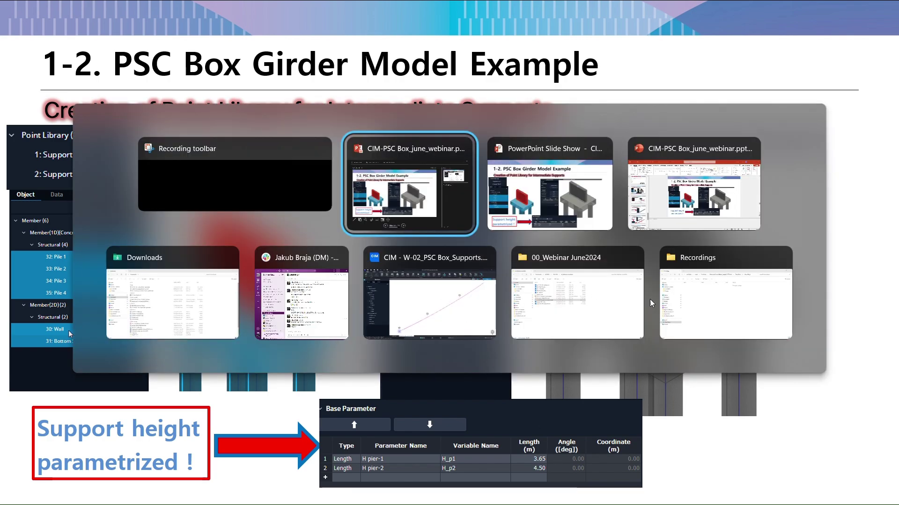
{"action": "left_click", "coordinate": [433, 295]}
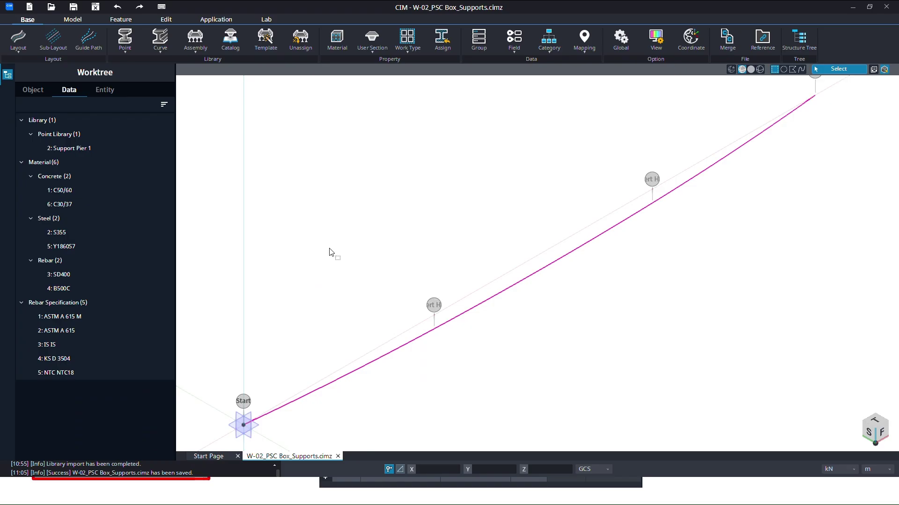
{"action": "right_click", "coordinate": [80, 148]}
{"action": "left_click", "coordinate": [109, 201]}
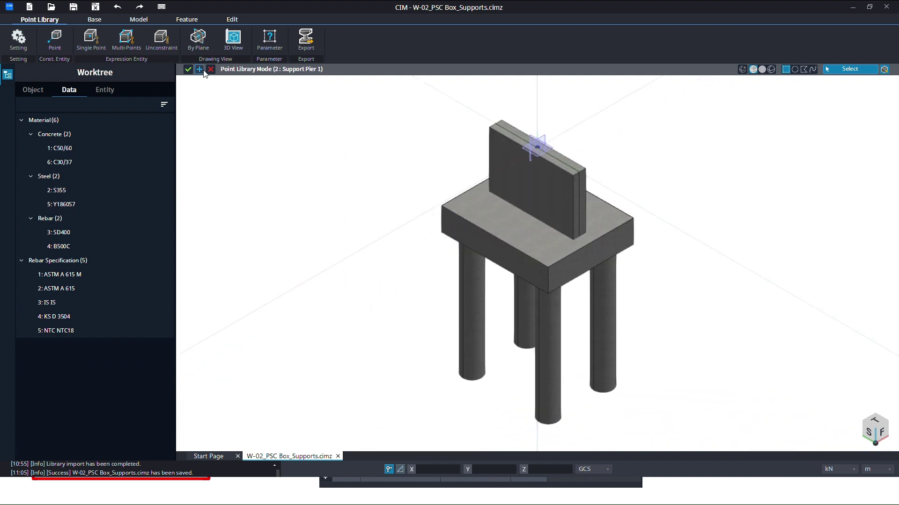
{"action": "left_click", "coordinate": [189, 69]}
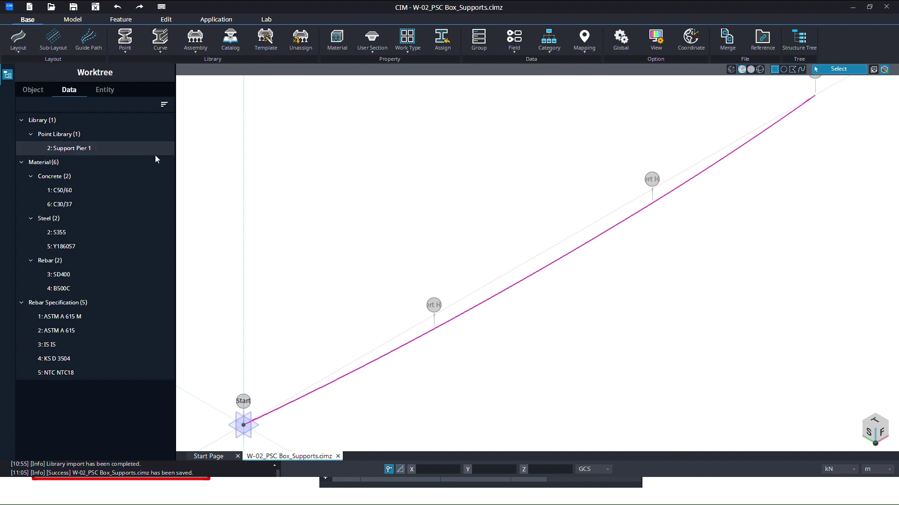
{"action": "left_click", "coordinate": [129, 48]}
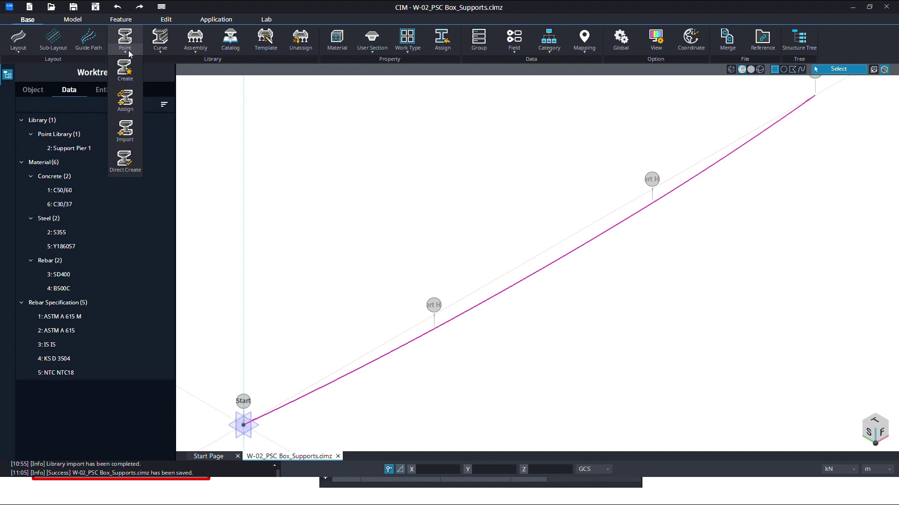
{"action": "right_click", "coordinate": [80, 148]}
{"action": "left_click", "coordinate": [78, 147]}
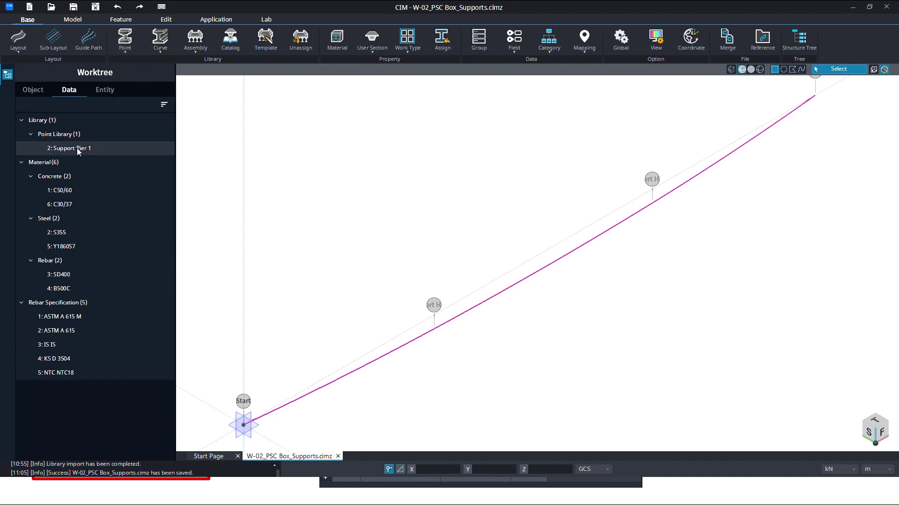
{"action": "left_click", "coordinate": [133, 49]}
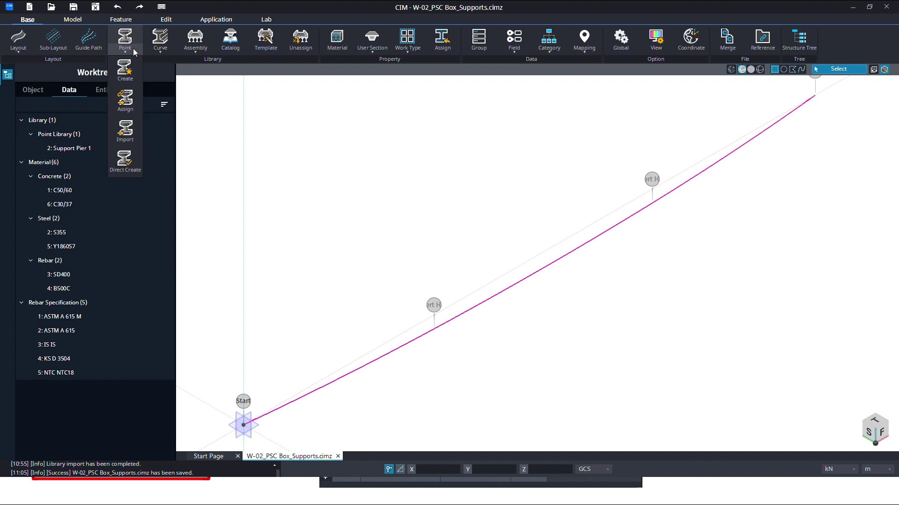
{"action": "left_click", "coordinate": [77, 151]}
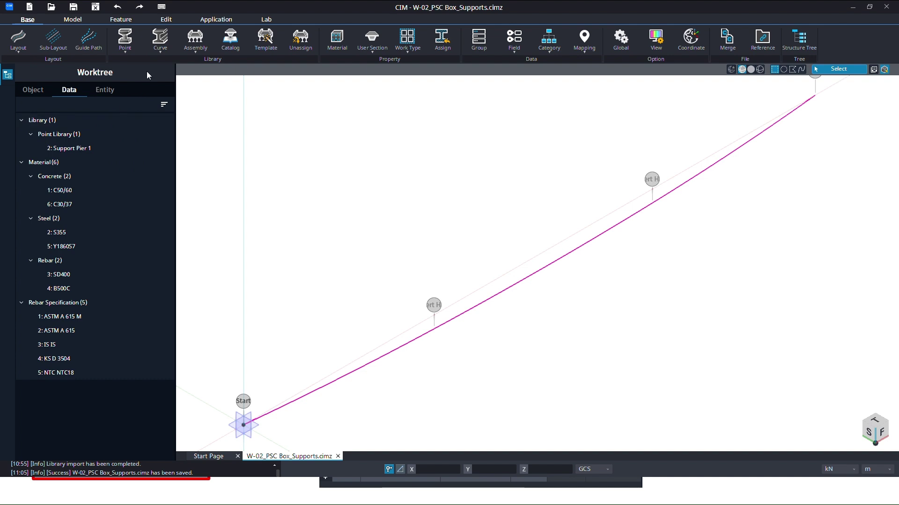
Import the point library file Support Pier 1.plbz again as a second point library
{"action": "left_click", "coordinate": [129, 48]}
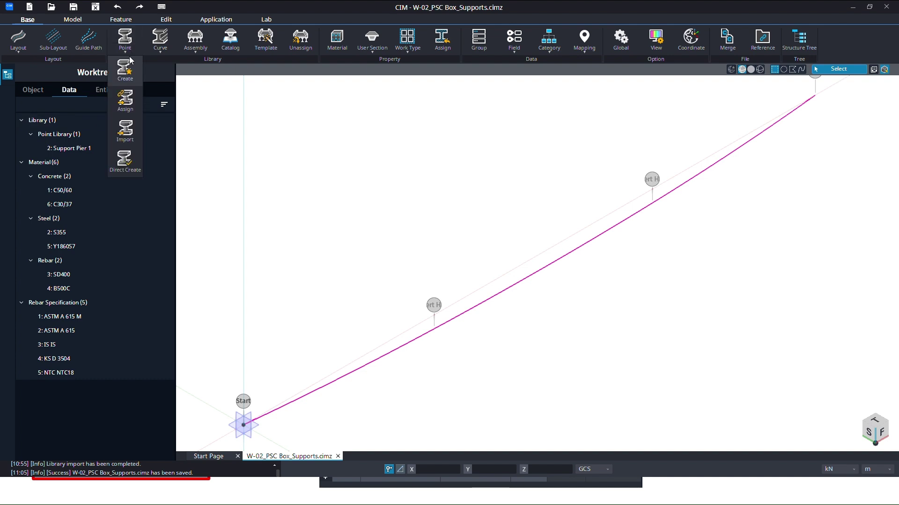
{"action": "left_click", "coordinate": [128, 129]}
{"action": "left_click", "coordinate": [421, 172]}
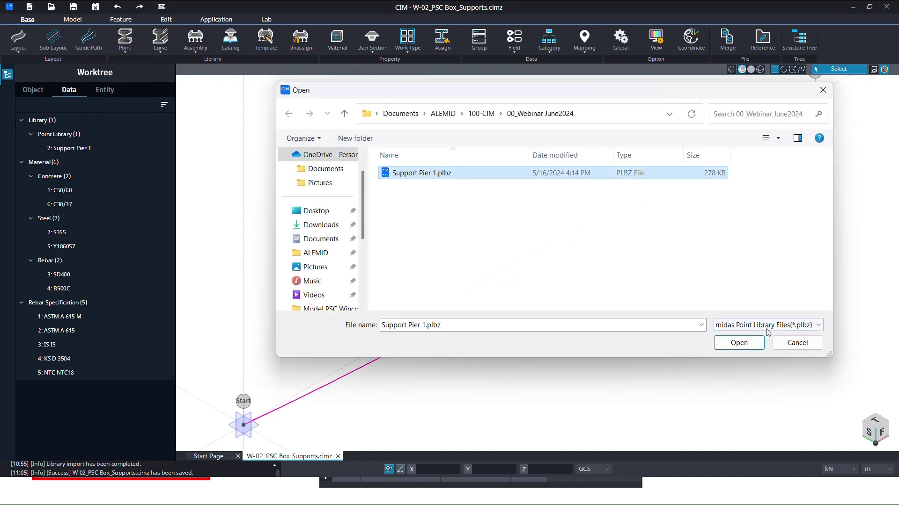
{"action": "left_click", "coordinate": [738, 342]}
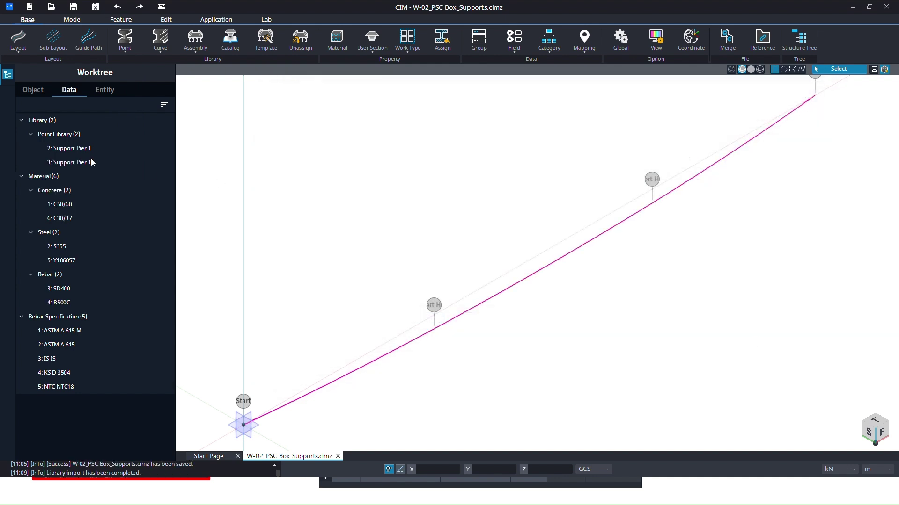
Open the second imported Support Pier 1 library for modification and rename it Support Pier 2
{"action": "right_click", "coordinate": [89, 163]}
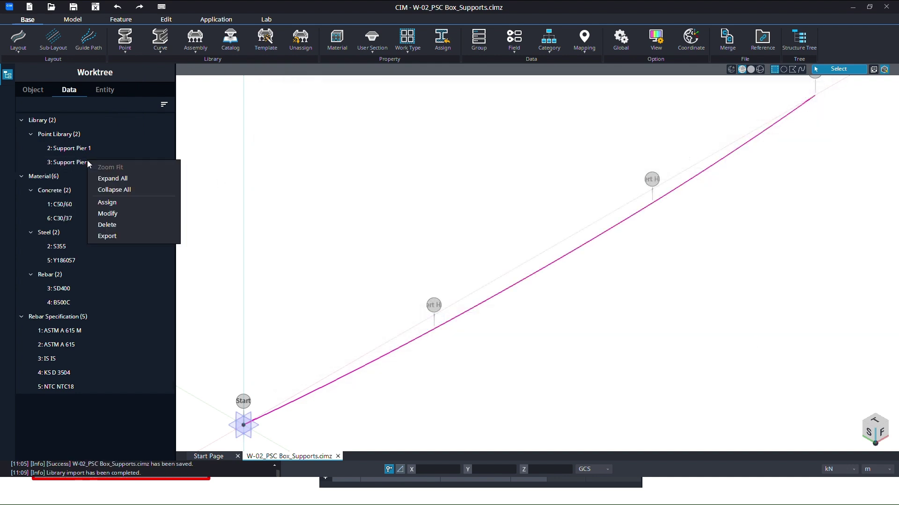
{"action": "left_click", "coordinate": [120, 214]}
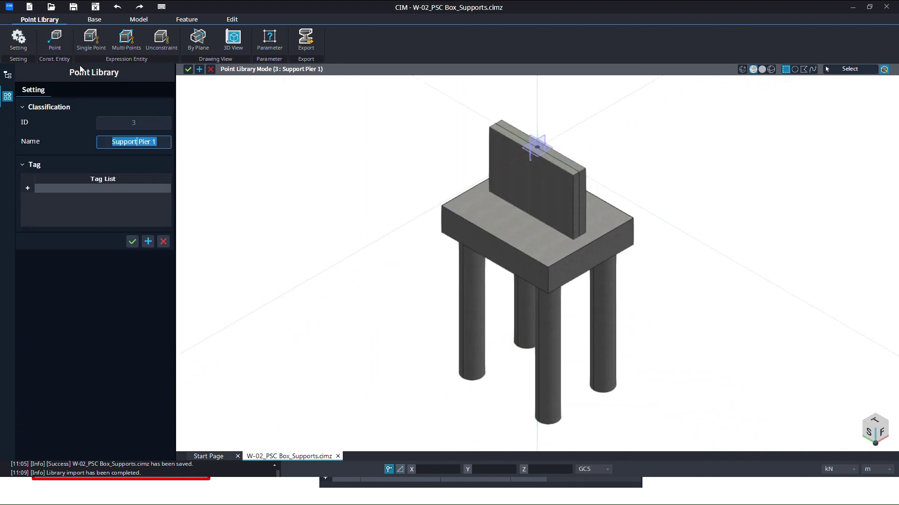
{"action": "left_click", "coordinate": [154, 142]}
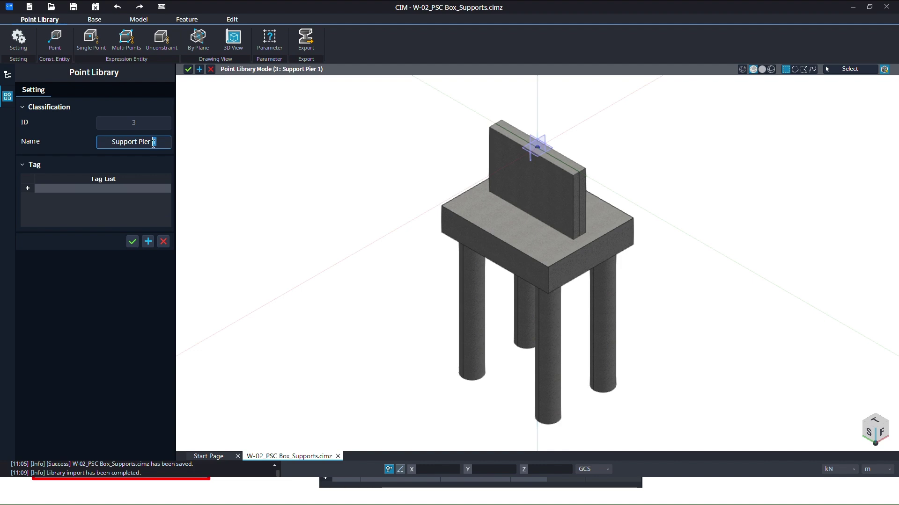
{"action": "type", "text": "2"}
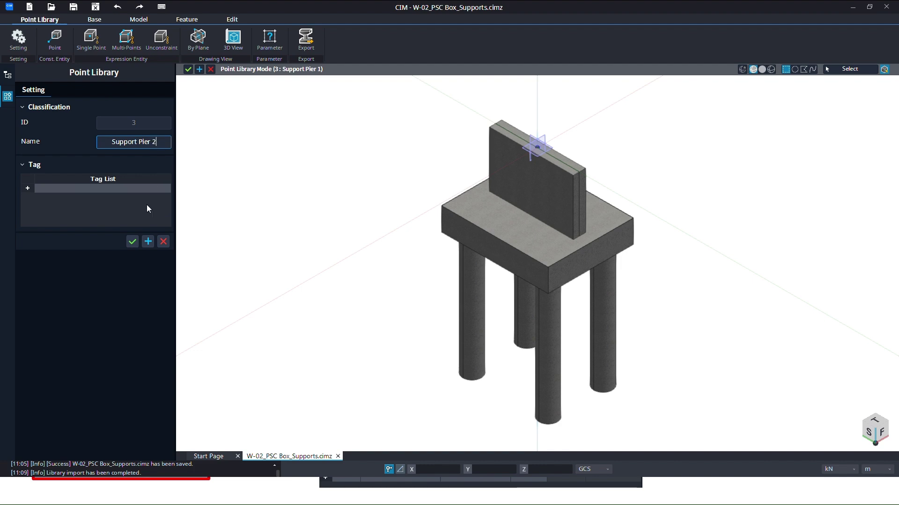
{"action": "left_click", "coordinate": [133, 241]}
Set the Z parameter of the constraint point at the wall's base to Pier H-2, then accept the library and save the model
{"action": "middle_click_drag", "start_coordinate": [532, 211], "coordinate": [557, 173]}
{"action": "left_click", "coordinate": [552, 218]}
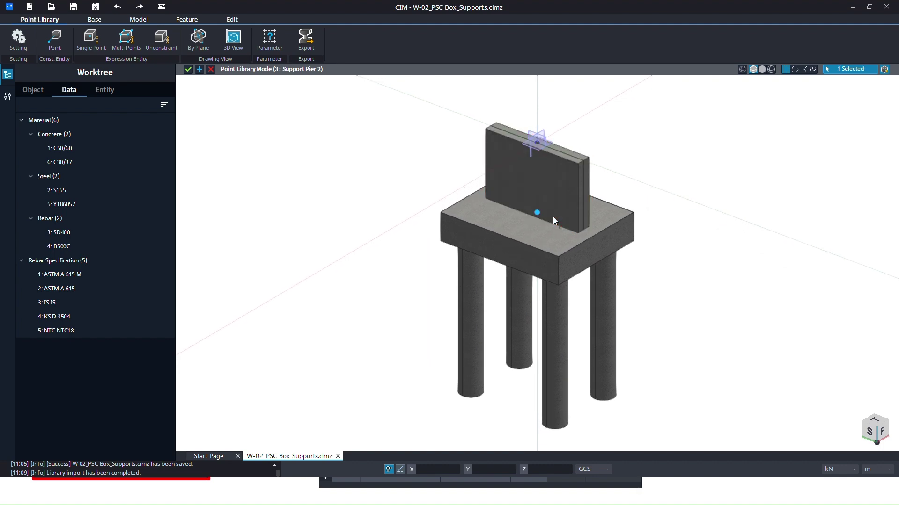
{"action": "left_click", "coordinate": [6, 96]}
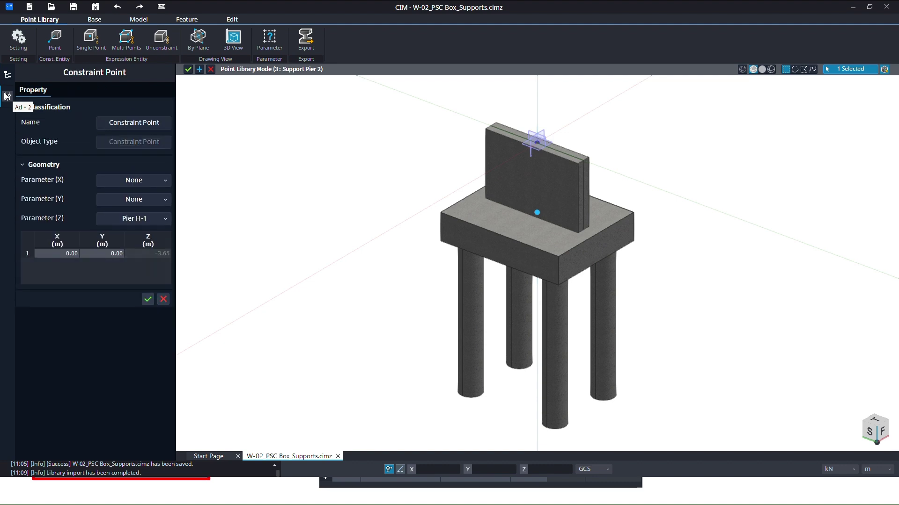
{"action": "left_click", "coordinate": [155, 217]}
{"action": "left_click", "coordinate": [150, 249]}
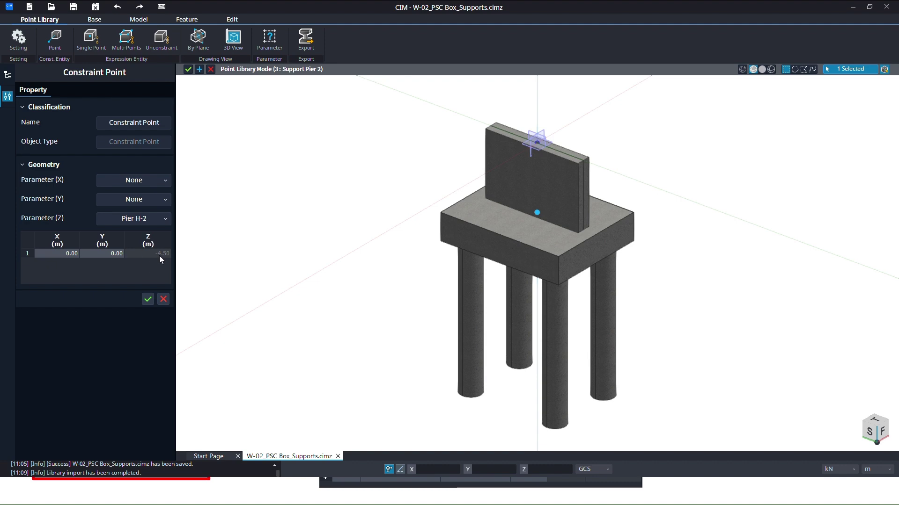
{"action": "left_click", "coordinate": [147, 299]}
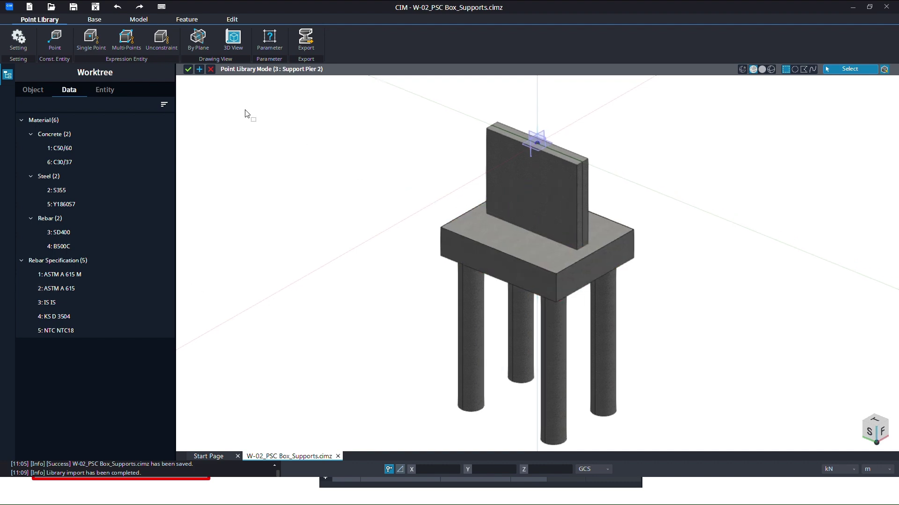
{"action": "left_click", "coordinate": [188, 69]}
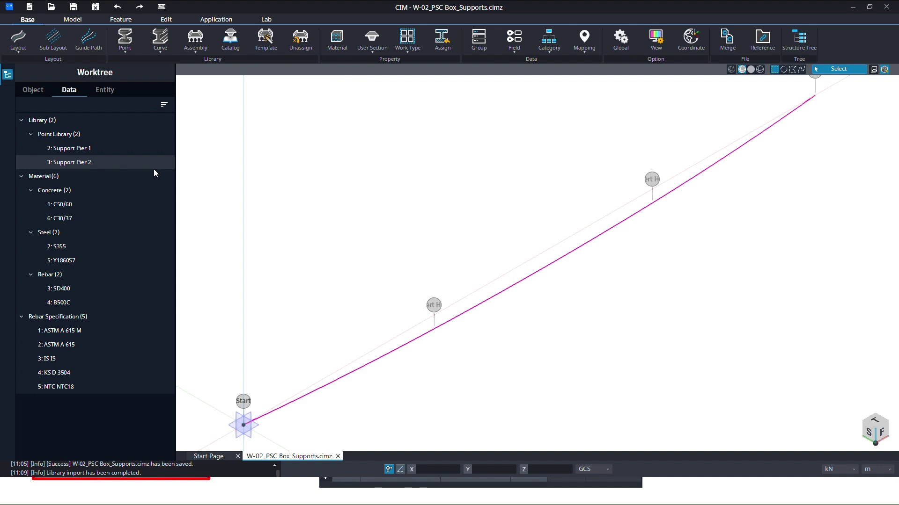
{"action": "left_click", "coordinate": [74, 6]}
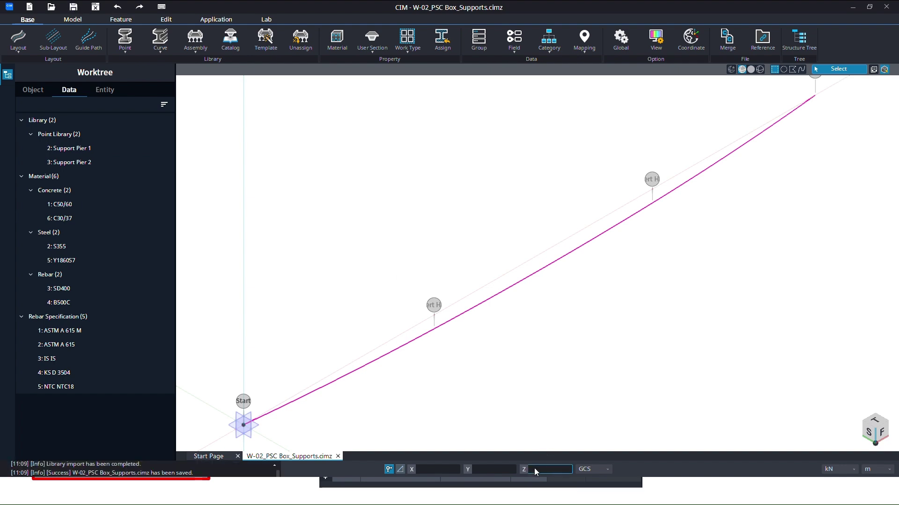
Switch to the PowerPoint slide show and advance to the slide on creating the curve library for the box girder
{"action": "key", "text": "alt+Tab"}
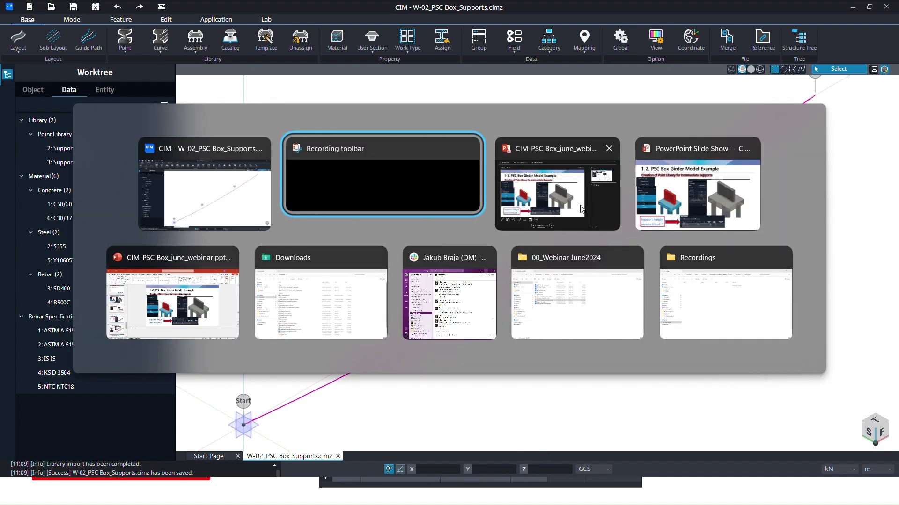
{"action": "left_click", "coordinate": [698, 197]}
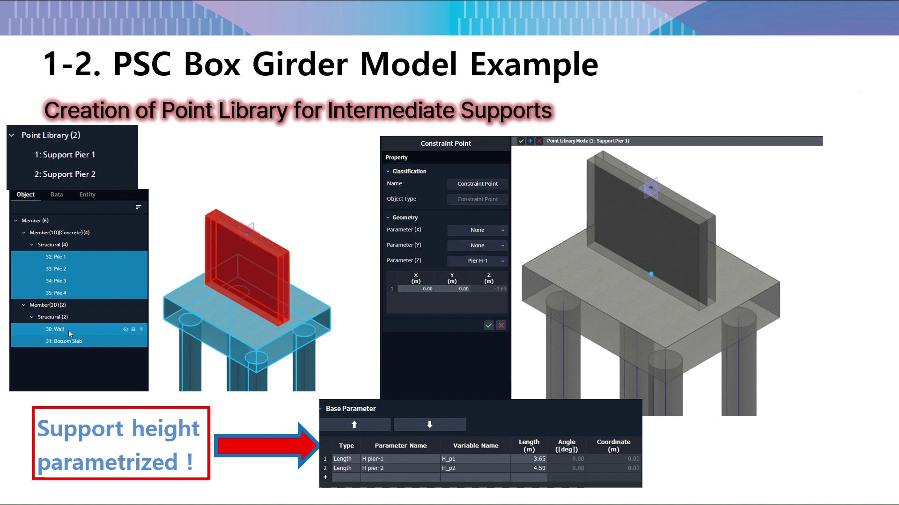
{"action": "left_click", "coordinate": [371, 114]}
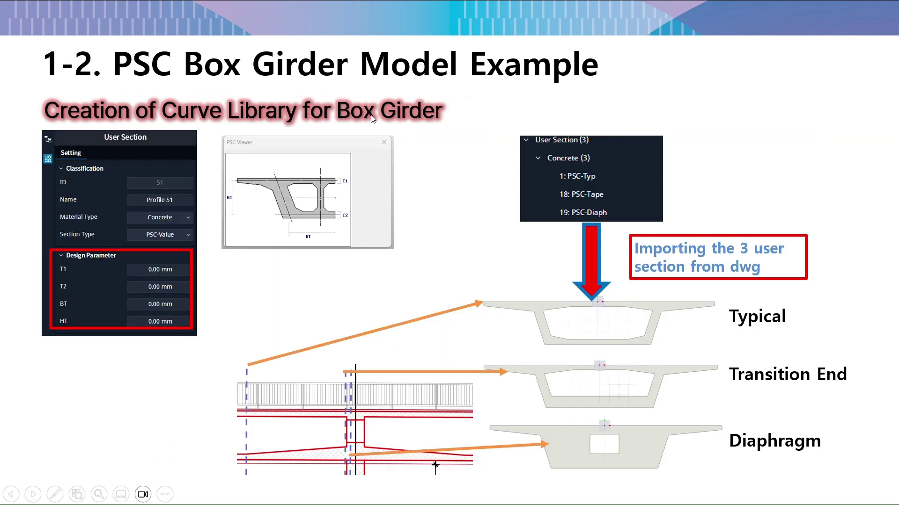
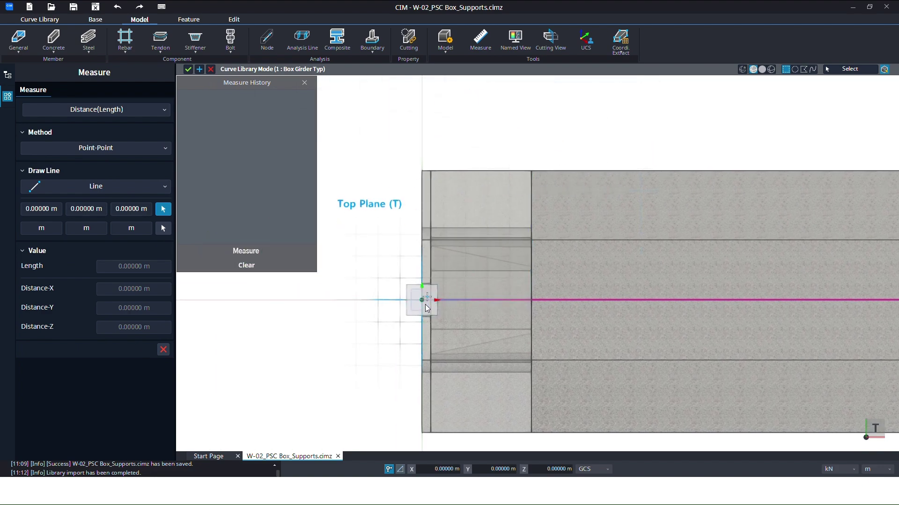
Measure the lengths of the end diaphragm and the adjoining transition segment along the box girder's axis, and inspect the segments in 3D
{"action": "left_click", "coordinate": [423, 302]}
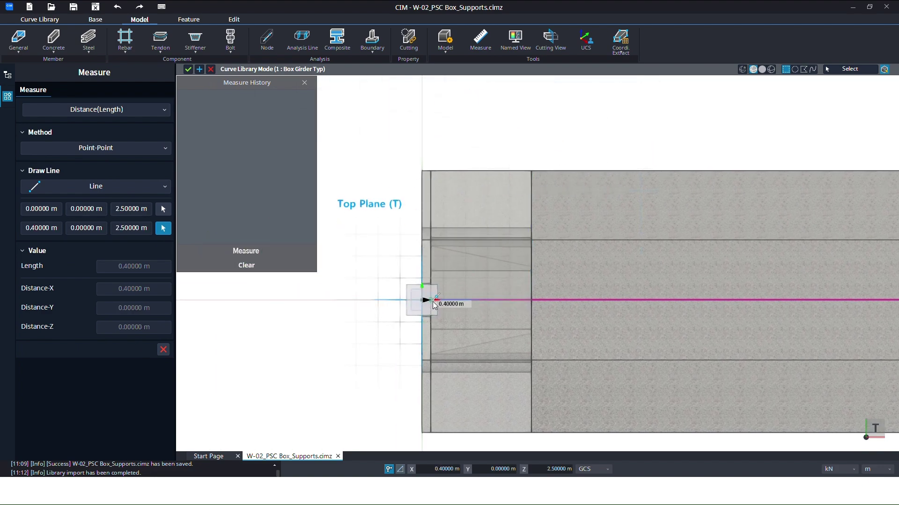
{"action": "left_click", "coordinate": [435, 306]}
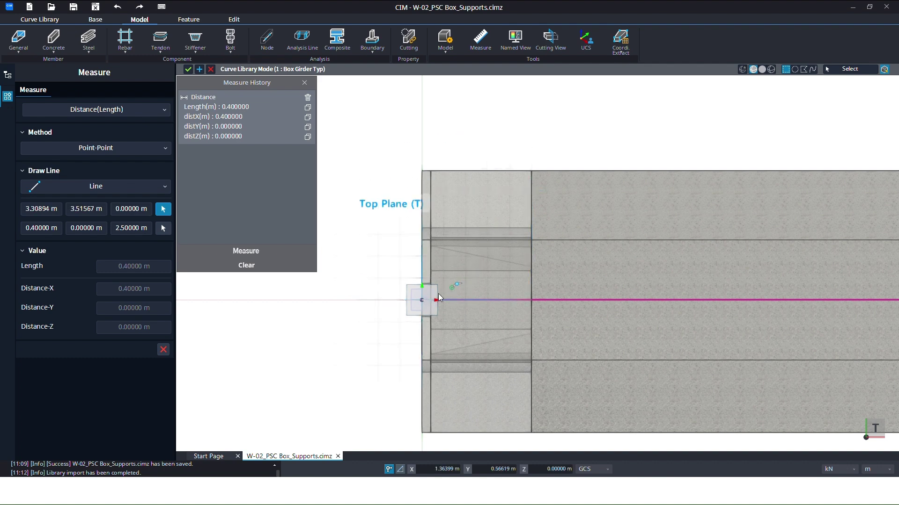
{"action": "left_click", "coordinate": [434, 301]}
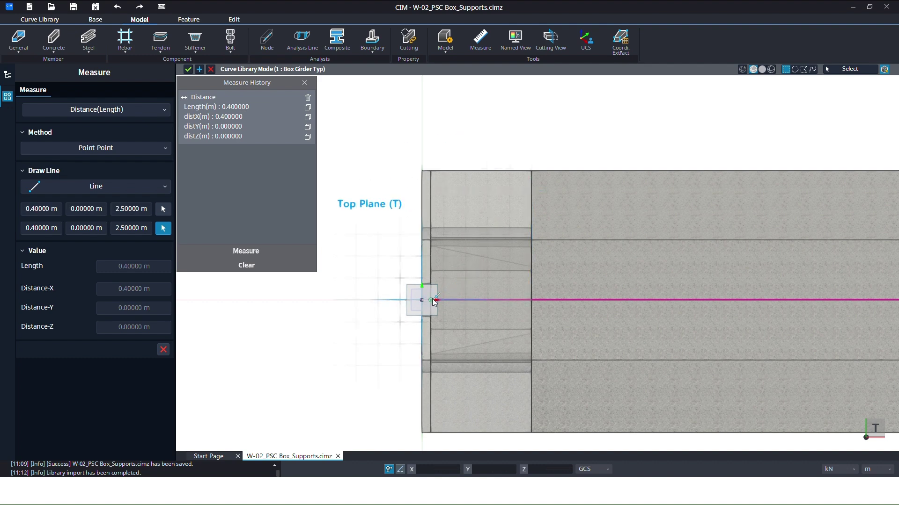
{"action": "left_click", "coordinate": [535, 307]}
{"action": "middle_click_drag", "start_coordinate": [534, 301], "coordinate": [475, 188]}
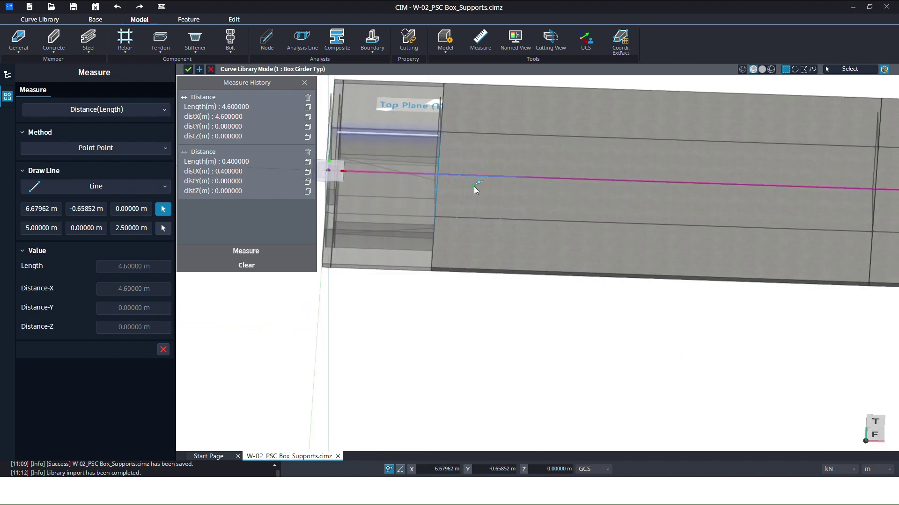
{"action": "middle_click_drag", "start_coordinate": [495, 233], "coordinate": [525, 187]}
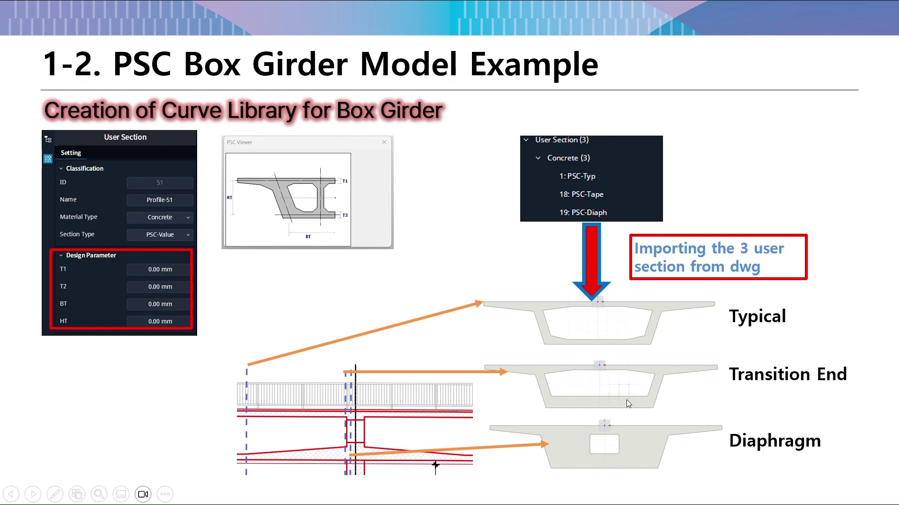
Switch back to CIM, inspect the box girder segments in 3D, and close the measurement history and the Measure command
{"action": "key", "text": "alt+Tab"}
{"action": "middle_click_drag", "start_coordinate": [538, 139], "coordinate": [327, 129]}
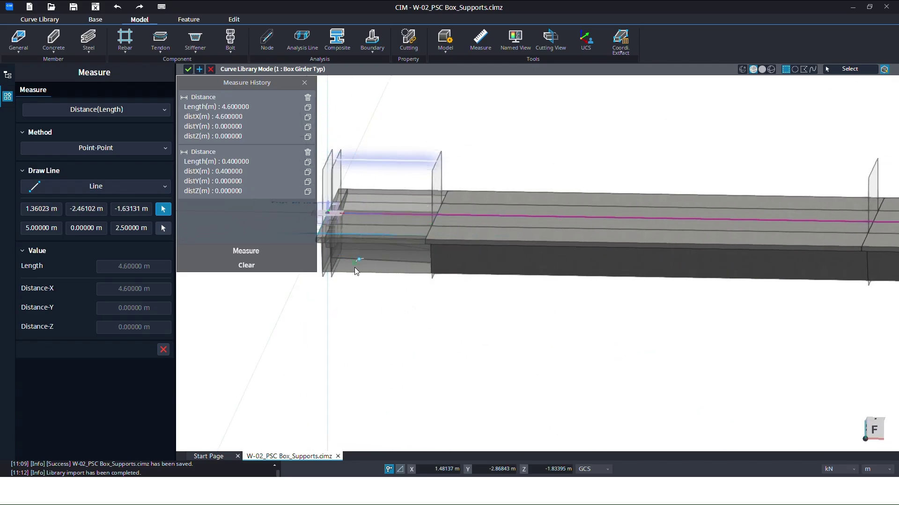
{"action": "middle_click_drag", "start_coordinate": [462, 242], "coordinate": [410, 336]}
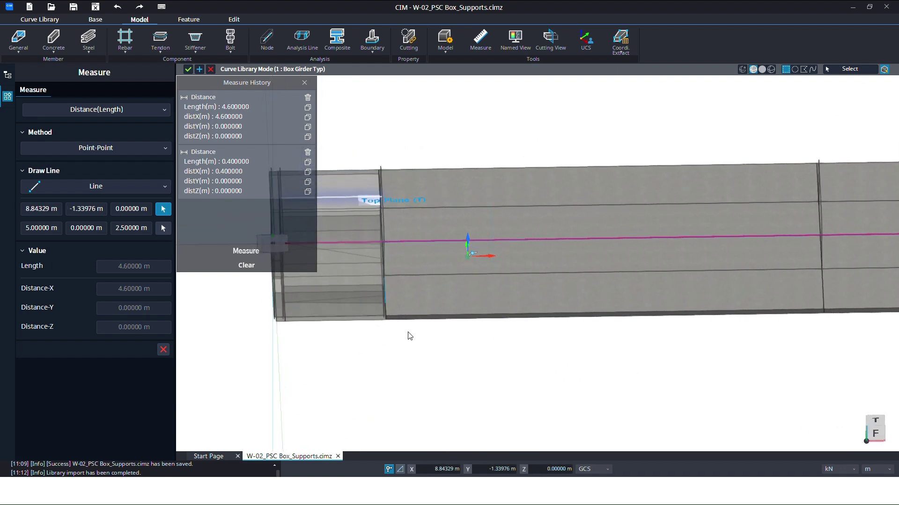
{"action": "middle_click_drag", "start_coordinate": [690, 241], "coordinate": [687, 330]}
{"action": "middle_click_drag", "start_coordinate": [599, 236], "coordinate": [557, 230]}
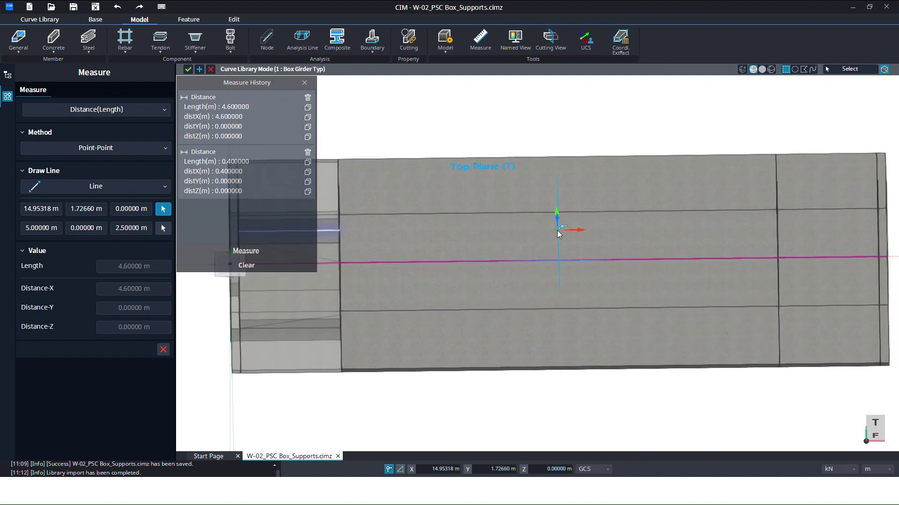
{"action": "middle_click_drag", "start_coordinate": [768, 259], "coordinate": [797, 162]}
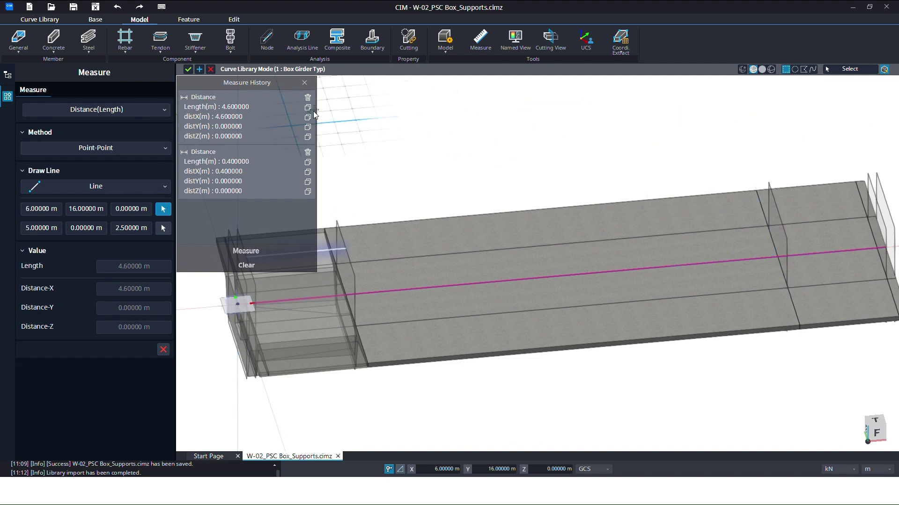
{"action": "left_click", "coordinate": [305, 83]}
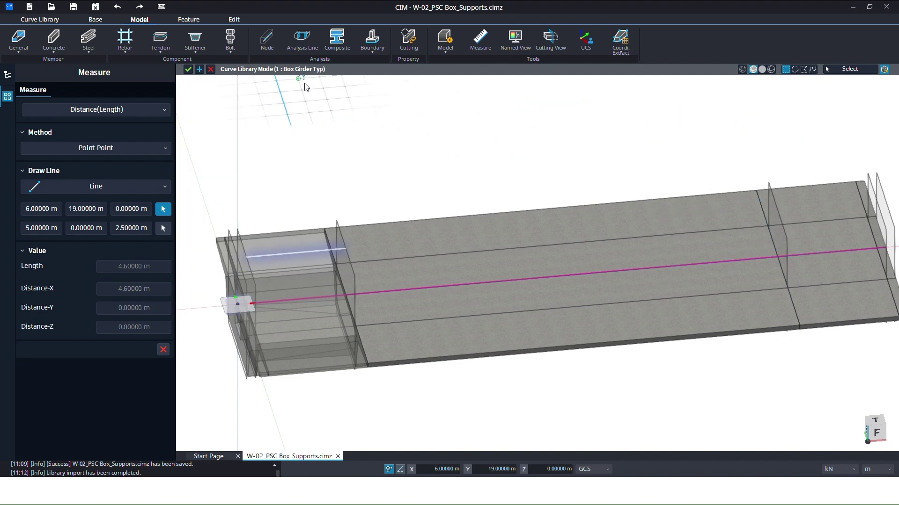
{"action": "middle_click_drag", "start_coordinate": [381, 218], "coordinate": [463, 158]}
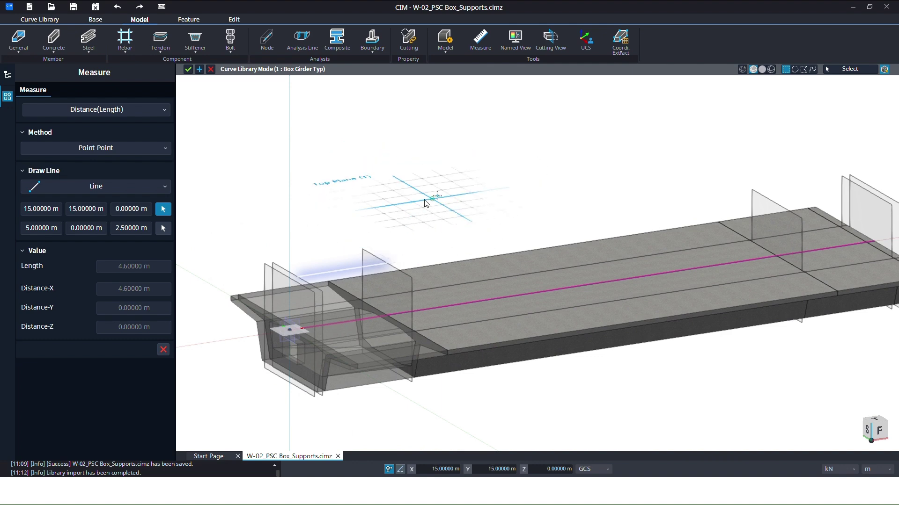
{"action": "left_click", "coordinate": [163, 349]}
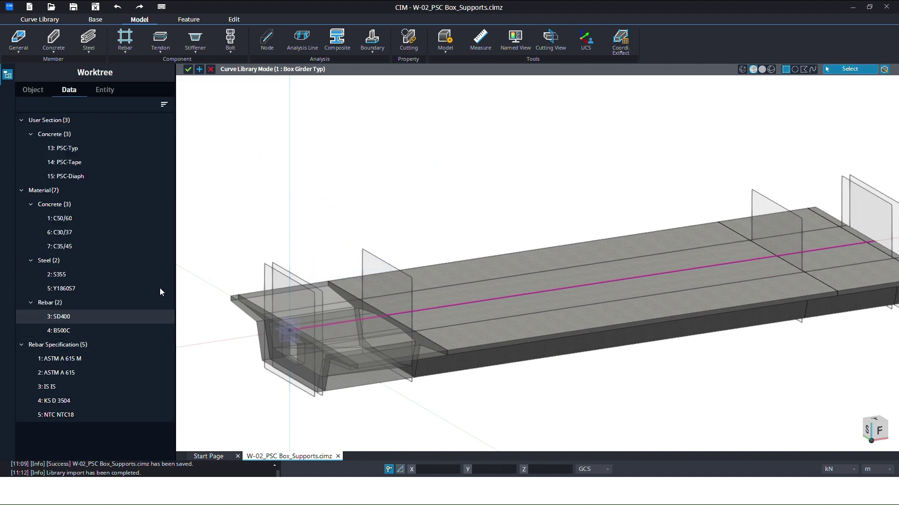
Open the PSC-Typ user section for modification and try PSC-Value as its section type, checking its design parameters against the slide
{"action": "right_click", "coordinate": [111, 149]}
{"action": "left_click", "coordinate": [118, 158]}
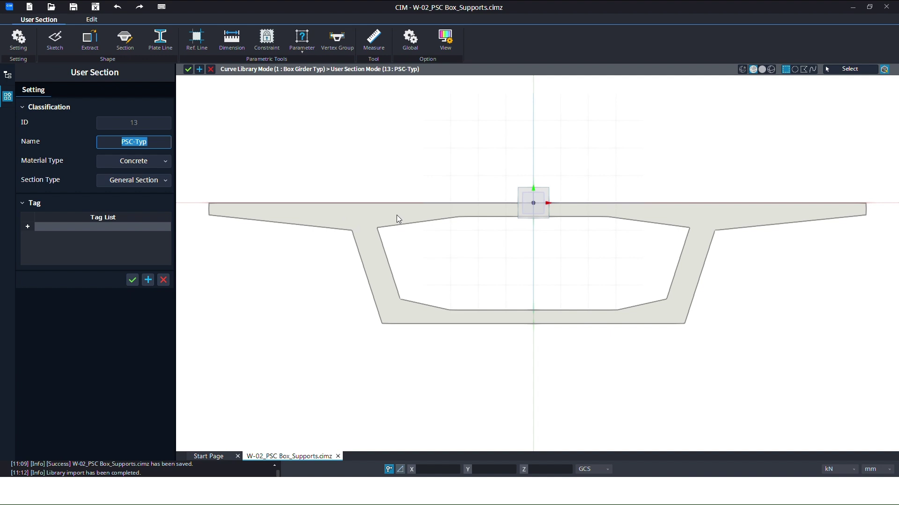
{"action": "left_click", "coordinate": [135, 181]}
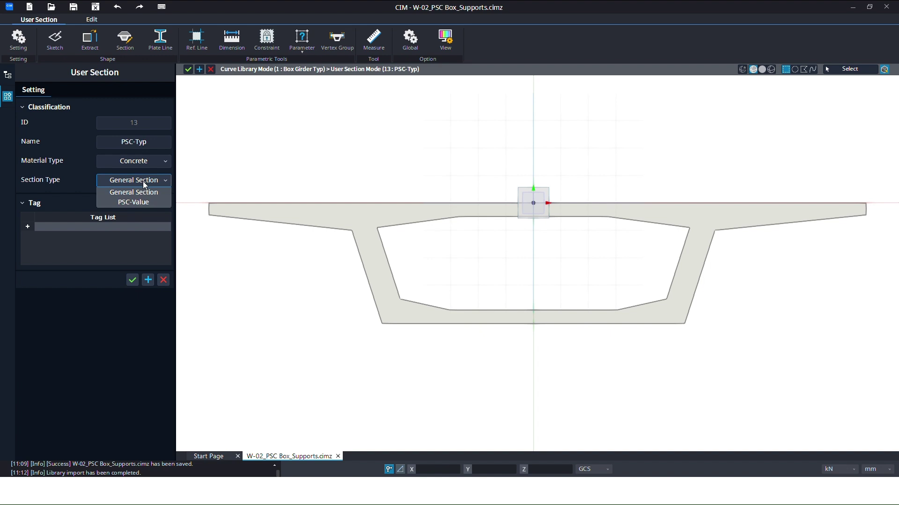
{"action": "left_click", "coordinate": [85, 158]}
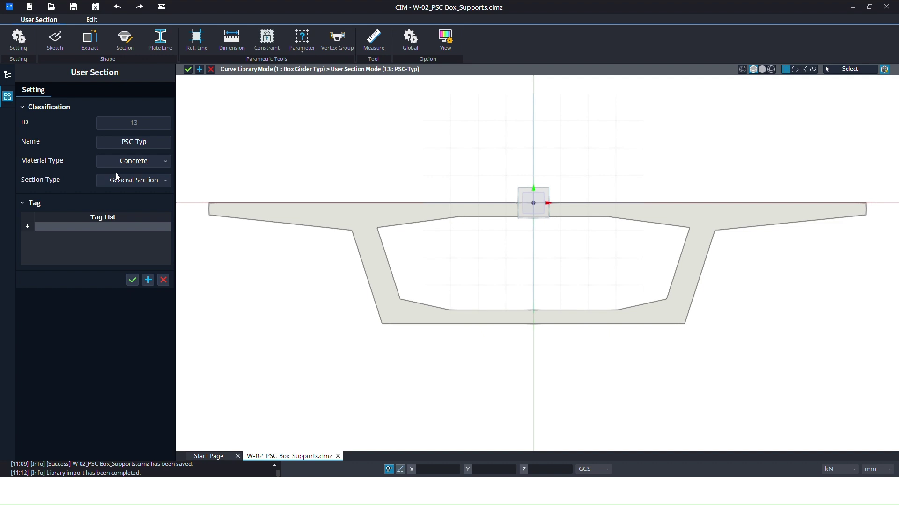
{"action": "left_click", "coordinate": [156, 181]}
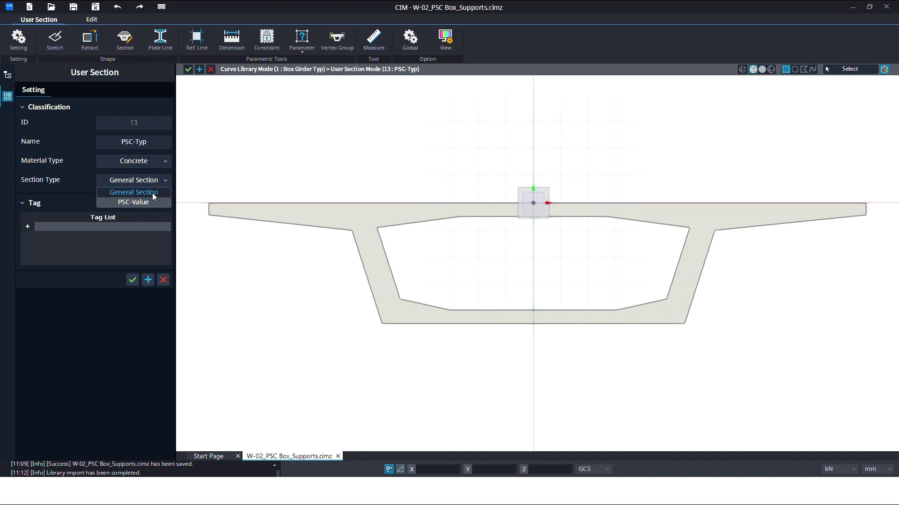
{"action": "left_click", "coordinate": [149, 201]}
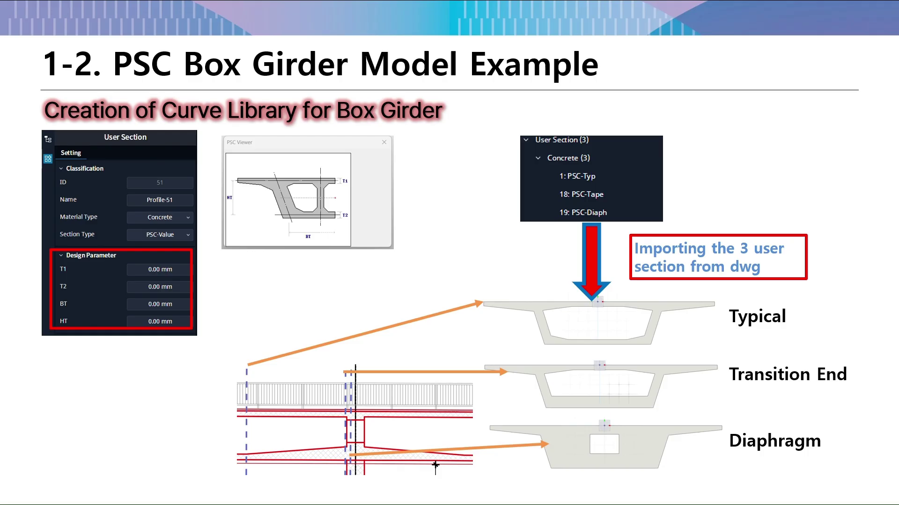
{"action": "key", "text": "alt+Tab"}
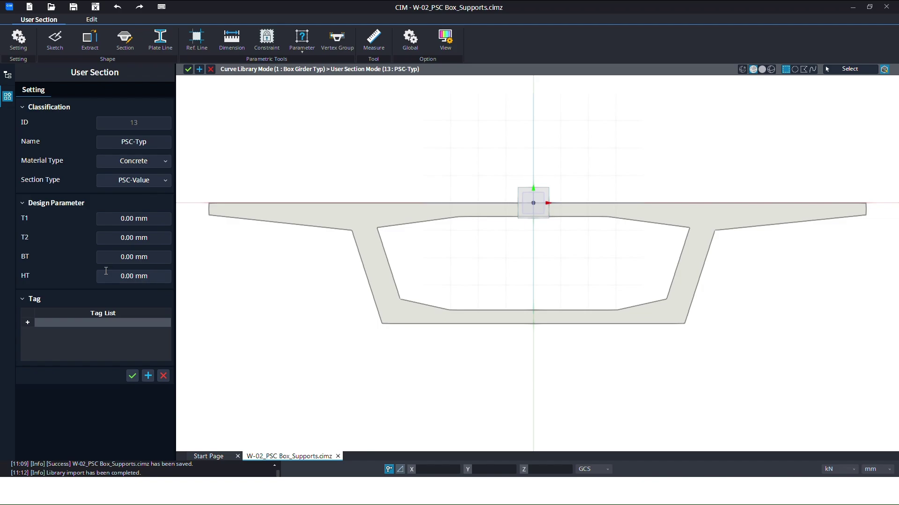
{"action": "key", "text": "alt+Tab"}
Cancel the PSC-Typ section settings and leave the user section mode, discarding its data
{"action": "left_click", "coordinate": [164, 376]}
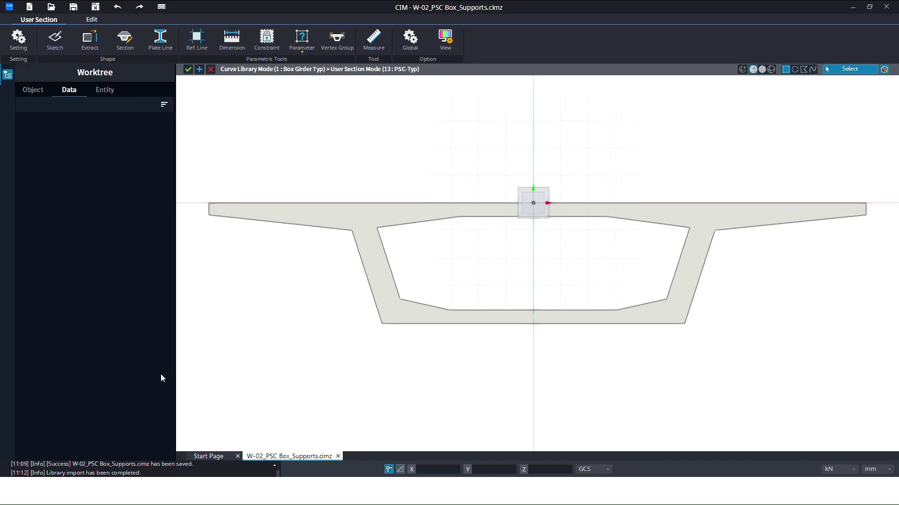
{"action": "left_click", "coordinate": [33, 89]}
{"action": "left_click", "coordinate": [105, 89]}
{"action": "left_click", "coordinate": [211, 69]}
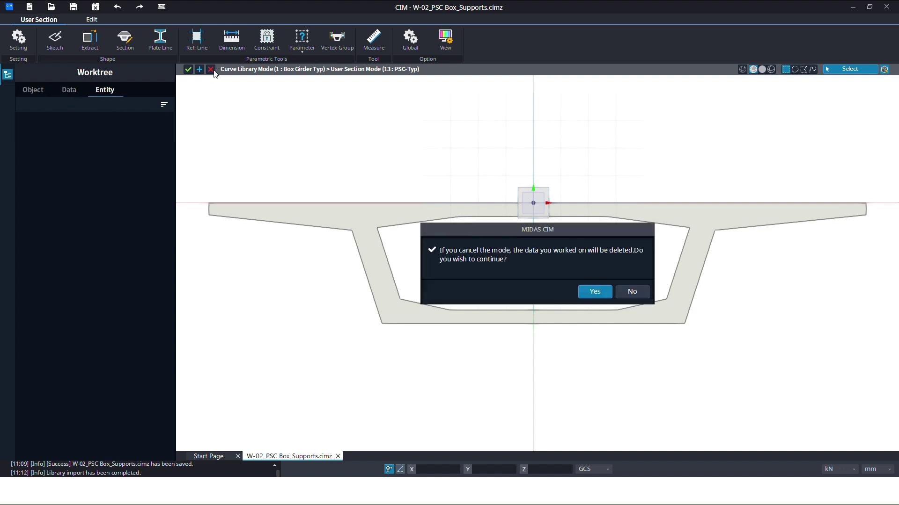
{"action": "left_click", "coordinate": [588, 297]}
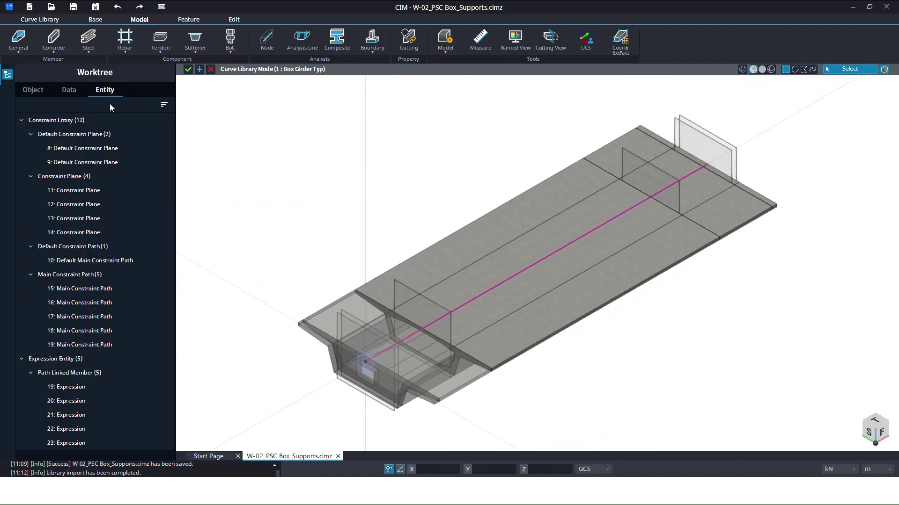
Examine the library's structural members and user sections, and how the diaphragm, transition and typical segments follow each other along the girder
{"action": "left_click", "coordinate": [69, 89]}
{"action": "left_click", "coordinate": [26, 90]}
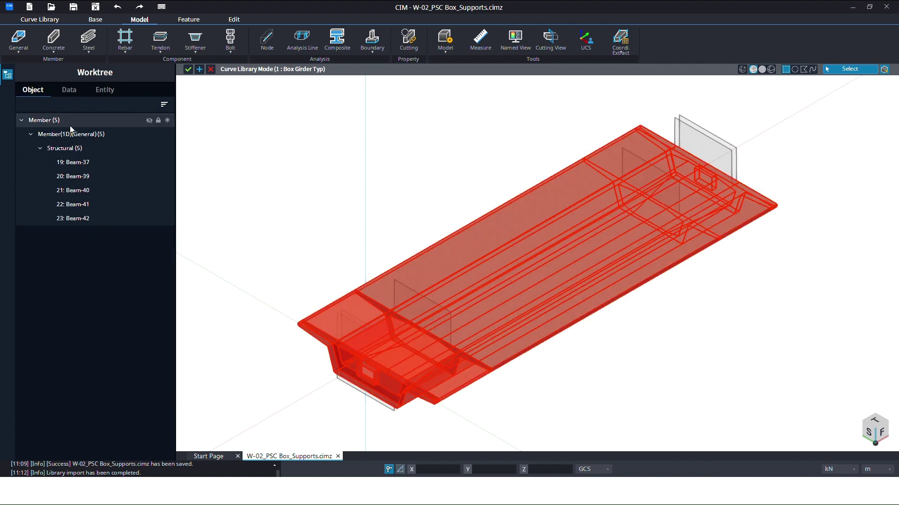
{"action": "left_click", "coordinate": [75, 90]}
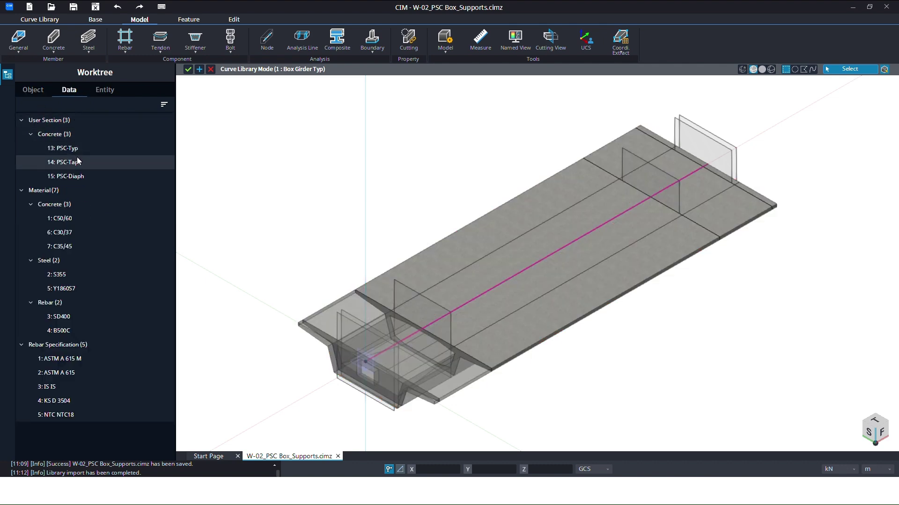
{"action": "middle_click_drag", "start_coordinate": [359, 316], "coordinate": [277, 205]}
{"action": "middle_click_drag", "start_coordinate": [341, 227], "coordinate": [342, 260]}
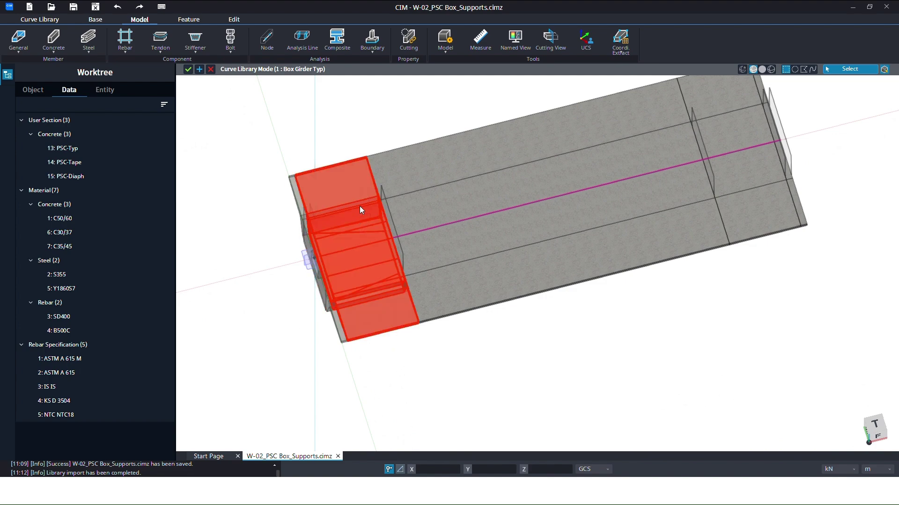
{"action": "middle_click_drag", "start_coordinate": [378, 231], "coordinate": [442, 119]}
{"action": "right_click", "coordinate": [442, 119]}
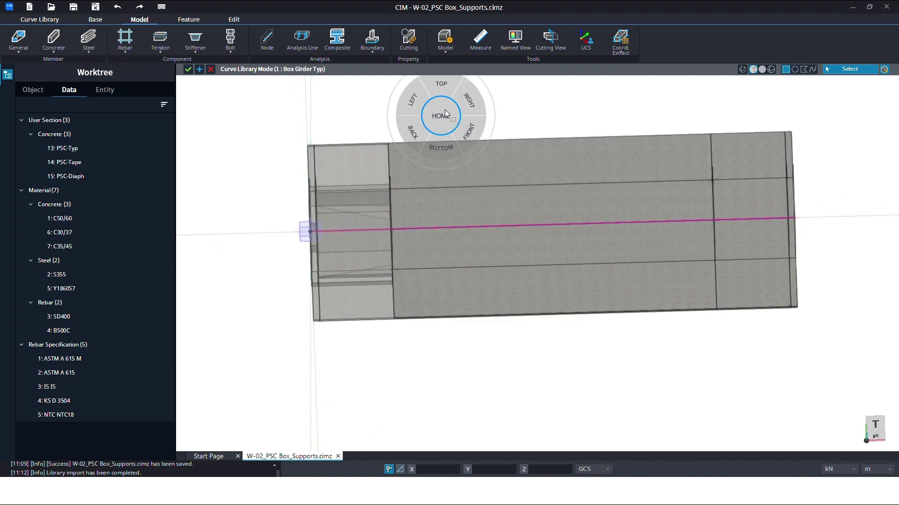
{"action": "left_click", "coordinate": [445, 109]}
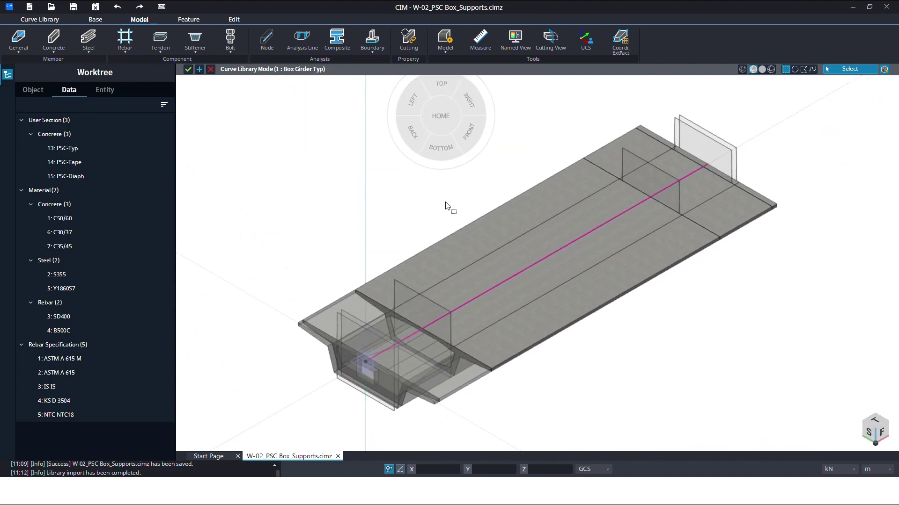
{"action": "middle_click_drag", "start_coordinate": [653, 200], "coordinate": [435, 348]}
{"action": "left_click", "coordinate": [439, 319]}
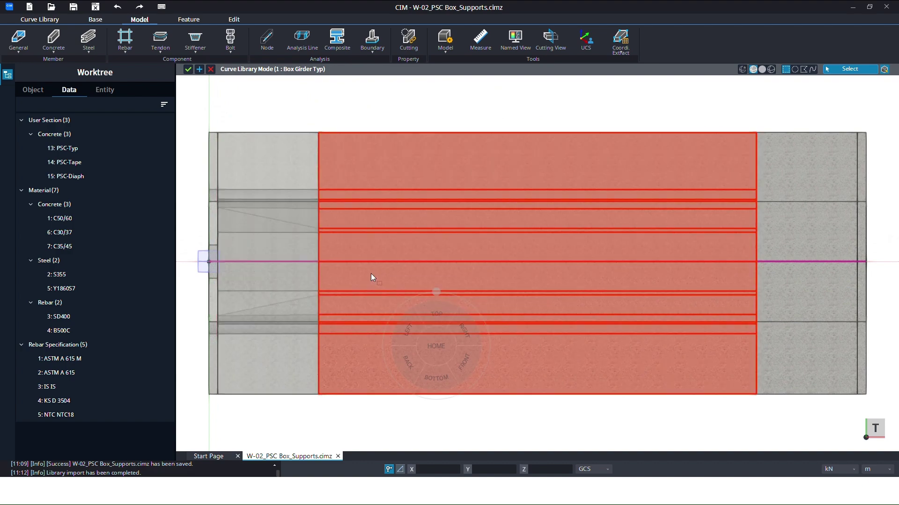
{"action": "middle_click_drag", "start_coordinate": [376, 272], "coordinate": [388, 187]}
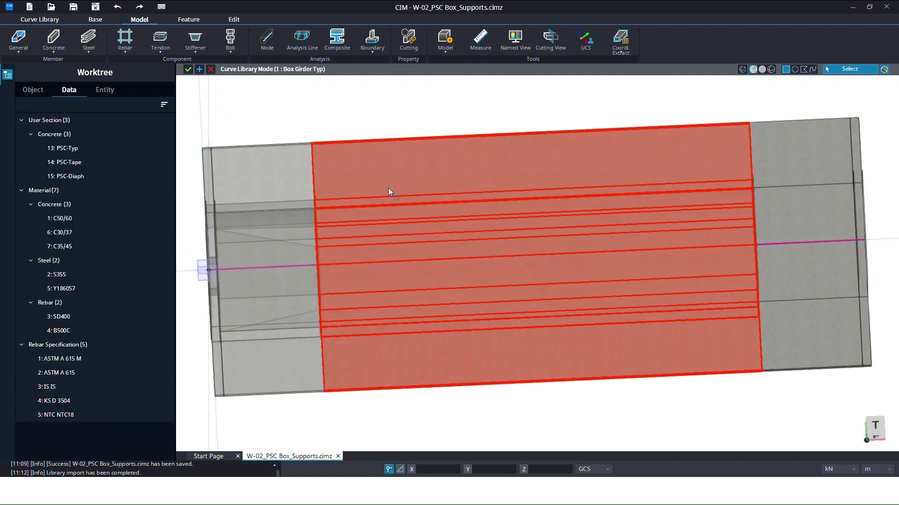
{"action": "middle_click_drag", "start_coordinate": [353, 4], "coordinate": [347, 5]}
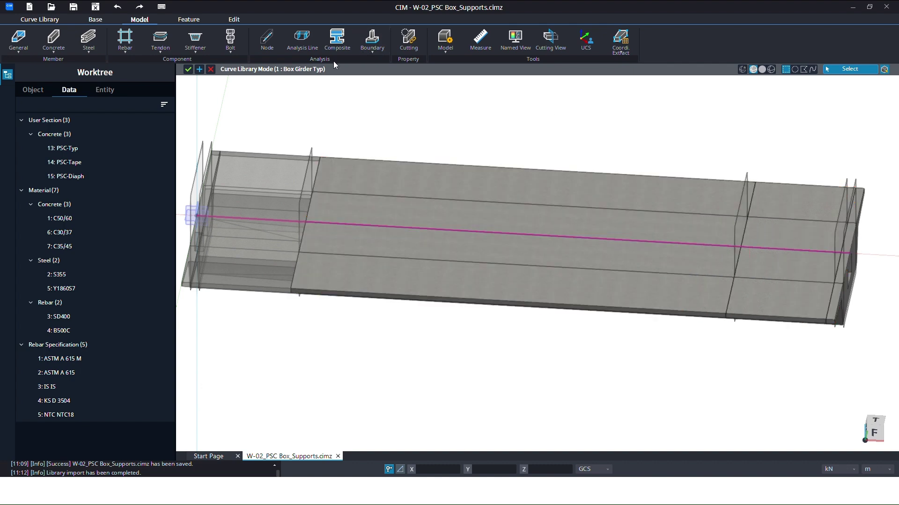
{"action": "middle_click_drag", "start_coordinate": [380, 117], "coordinate": [412, 184]}
{"action": "middle_click_drag", "start_coordinate": [357, 111], "coordinate": [424, 43]}
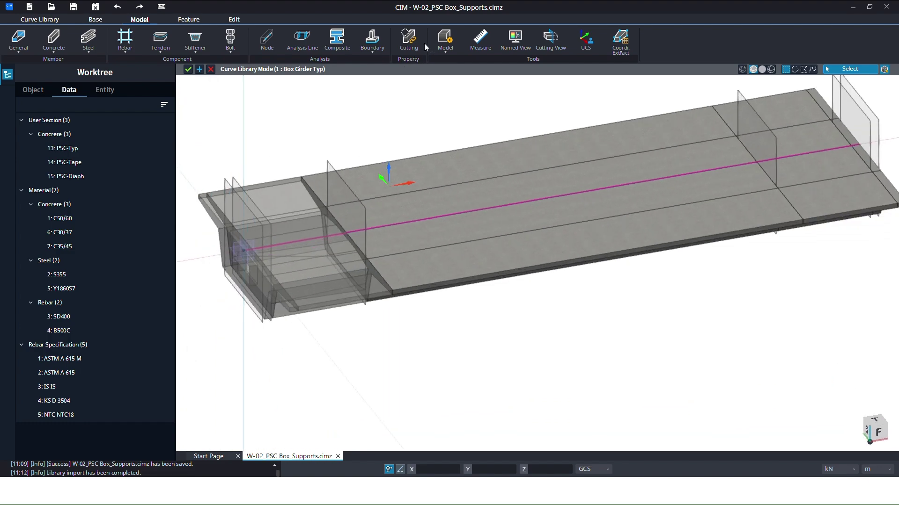
Inspect the properties of the constraint plane between the start diaphragm and the transition segment, and close them without changes
{"action": "middle_click_drag", "start_coordinate": [377, 142], "coordinate": [327, 169]}
{"action": "left_click", "coordinate": [285, 189]}
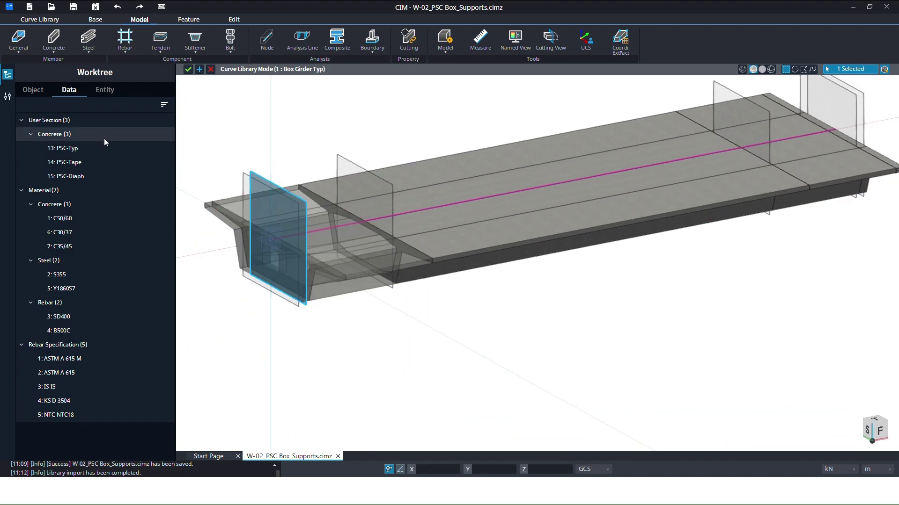
{"action": "middle_click_drag", "start_coordinate": [280, 179], "coordinate": [316, 218]}
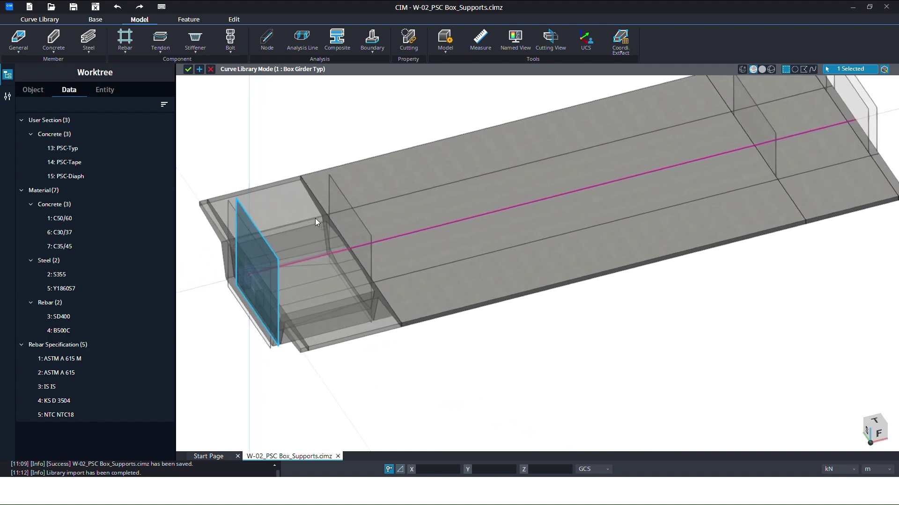
{"action": "left_click", "coordinate": [7, 96]}
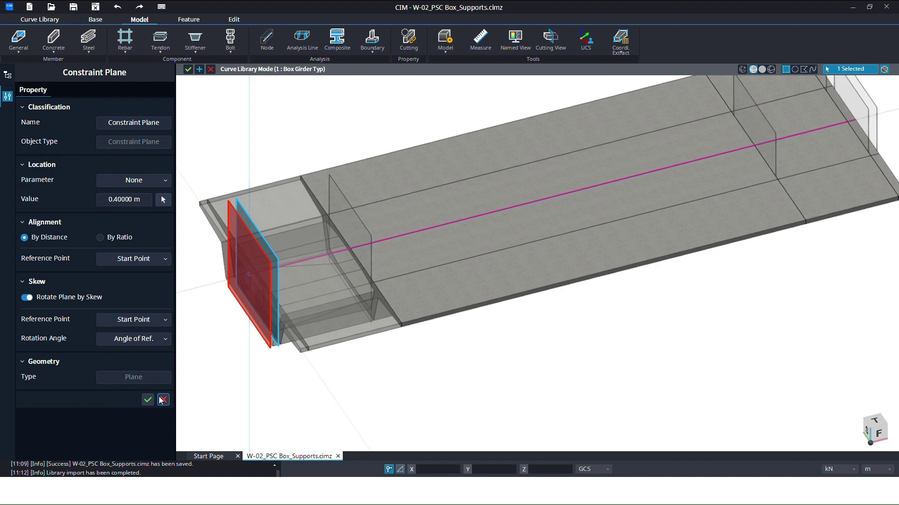
{"action": "left_click", "coordinate": [161, 400]}
Open the properties of the constraint plane at the end of the first transition segment, try By Ratio alignment, and cancel
{"action": "left_click", "coordinate": [352, 206]}
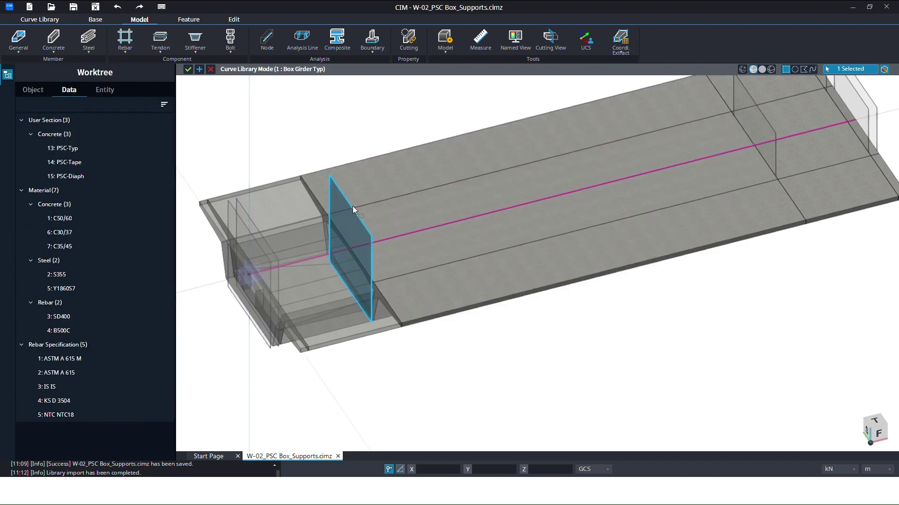
{"action": "left_click", "coordinate": [9, 97]}
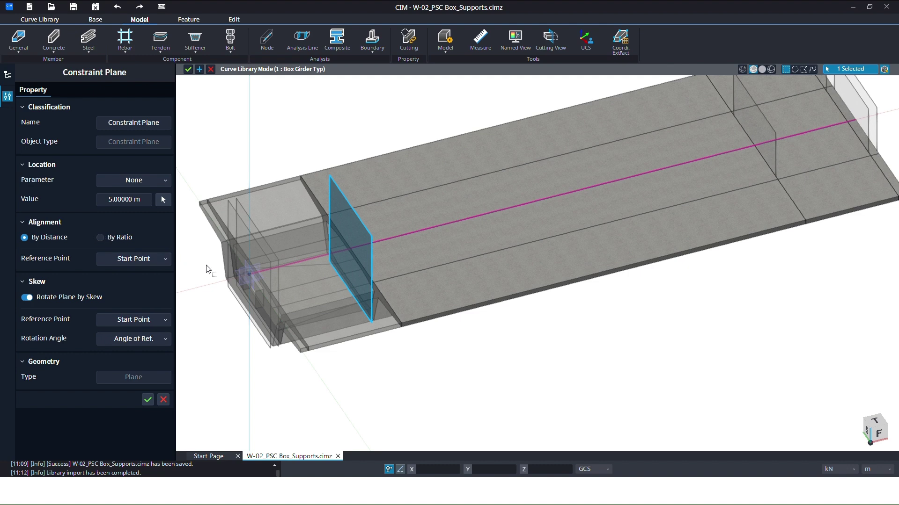
{"action": "left_click", "coordinate": [100, 238]}
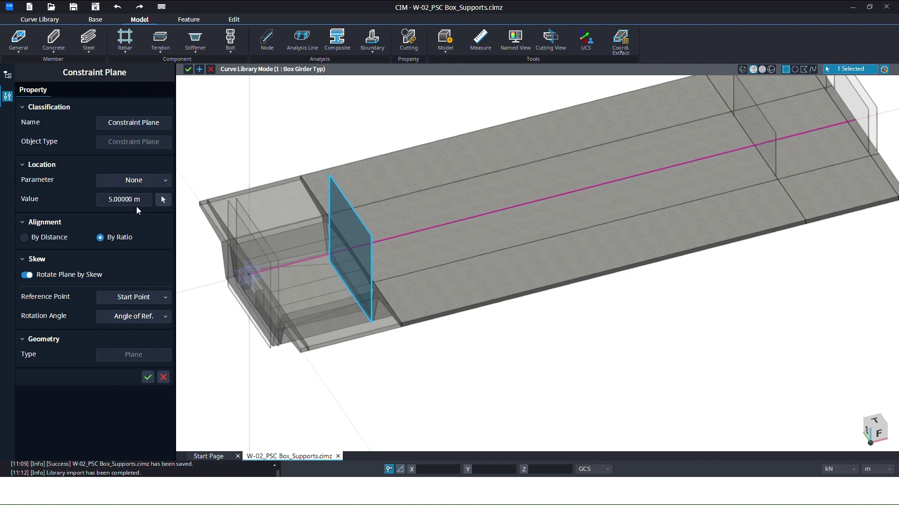
{"action": "left_click", "coordinate": [113, 202]}
{"action": "double_click", "coordinate": [126, 199]}
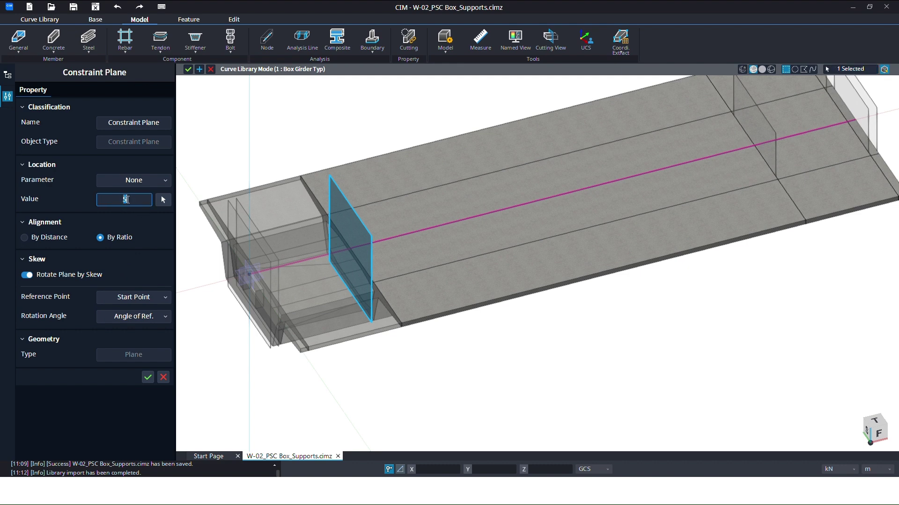
{"action": "left_click", "coordinate": [164, 378]}
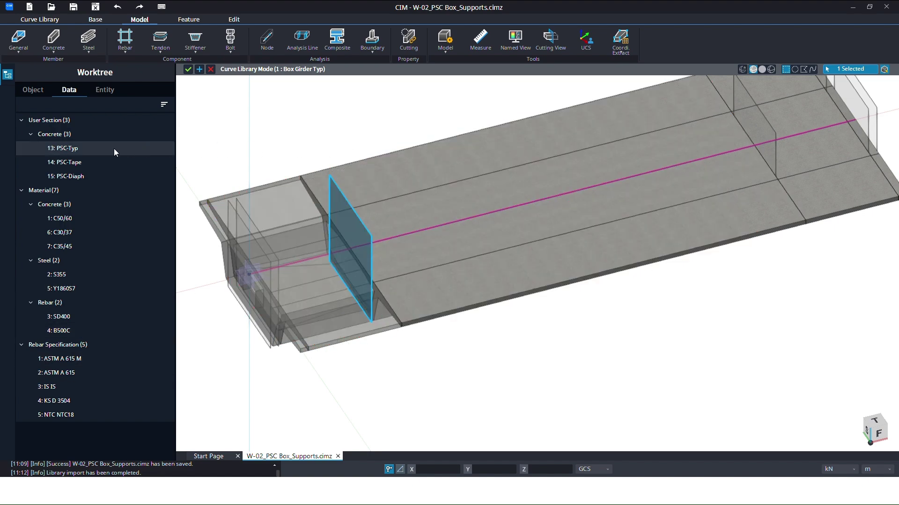
Examine the library's constraint entities and locate the default constraint plane and the neighbouring constraint plane at the girder's start
{"action": "left_click", "coordinate": [109, 92]}
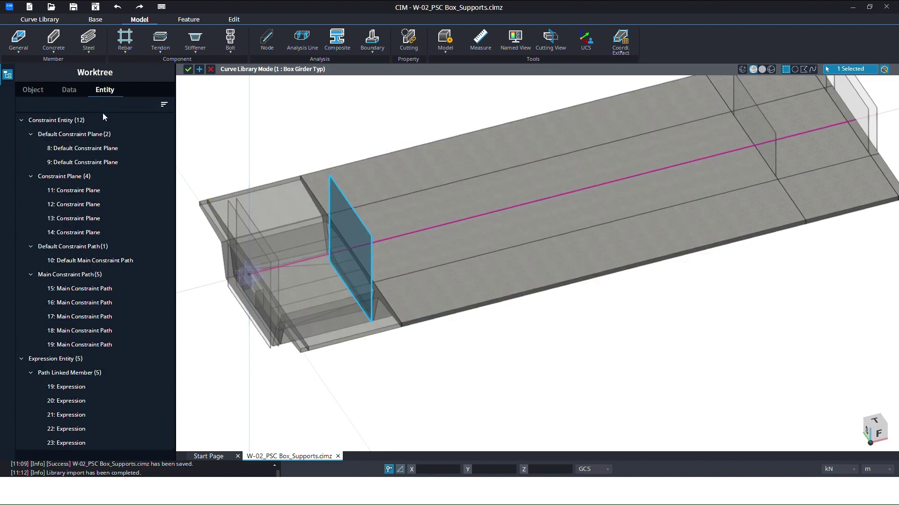
{"action": "left_click", "coordinate": [98, 149]}
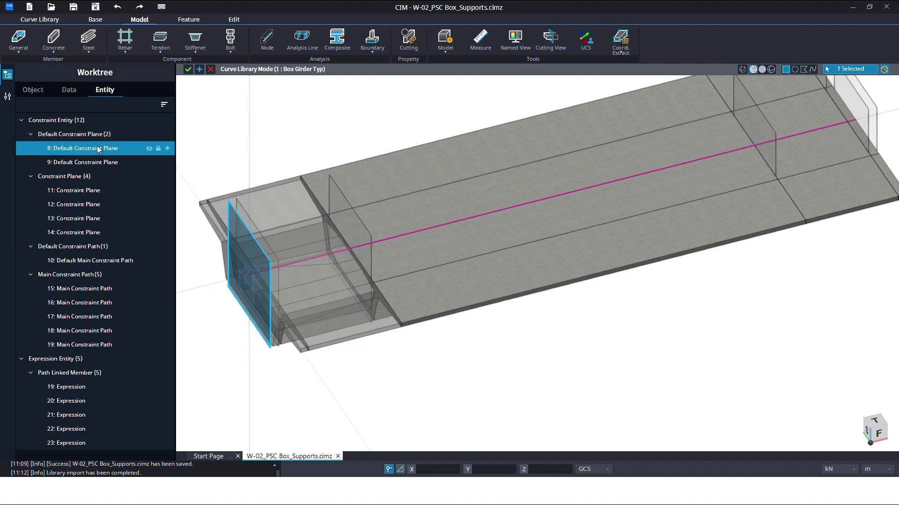
{"action": "left_click", "coordinate": [249, 242]}
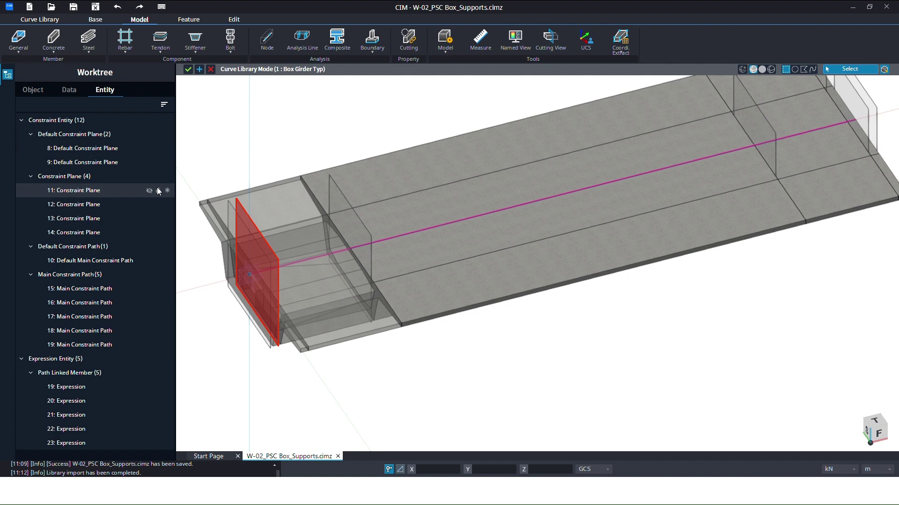
{"action": "middle_click_drag", "start_coordinate": [262, 178], "coordinate": [281, 197]}
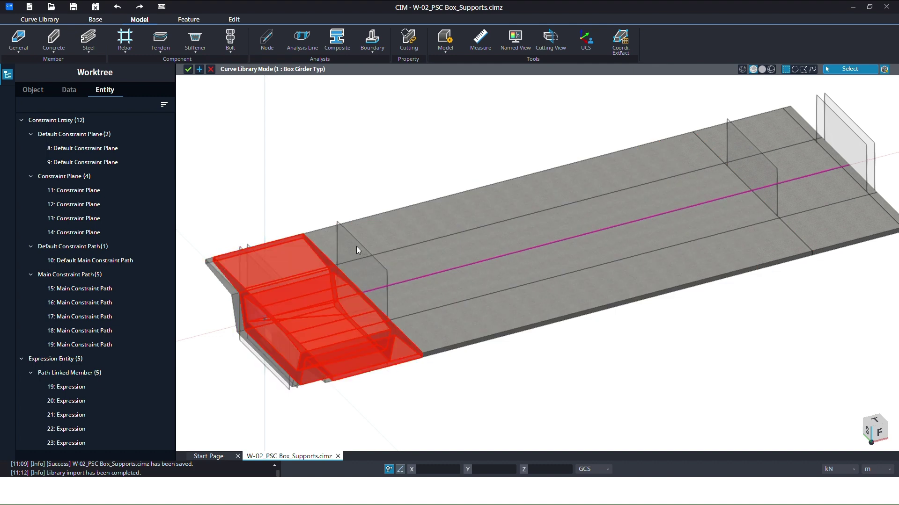
Inspect the properties of the constraint plane between the typical and end transition segments, and close them without changes
{"action": "left_click", "coordinate": [358, 244]}
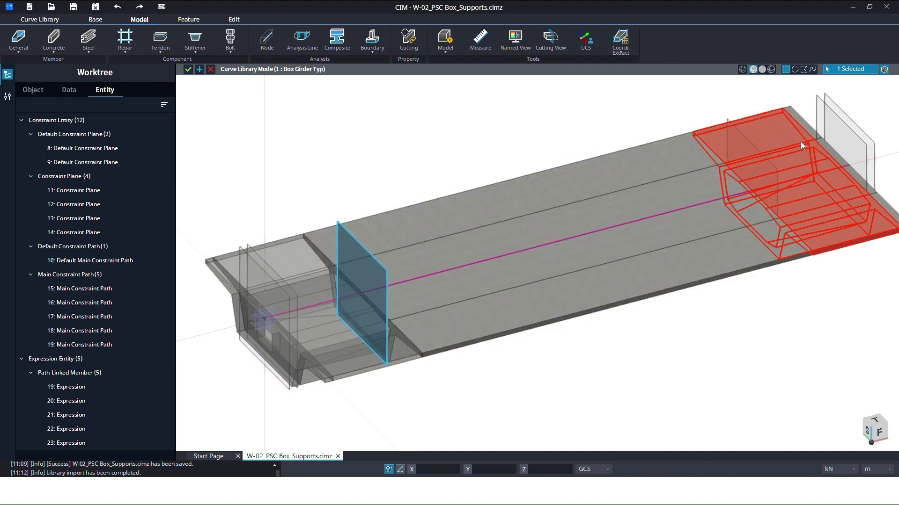
{"action": "left_click", "coordinate": [749, 145]}
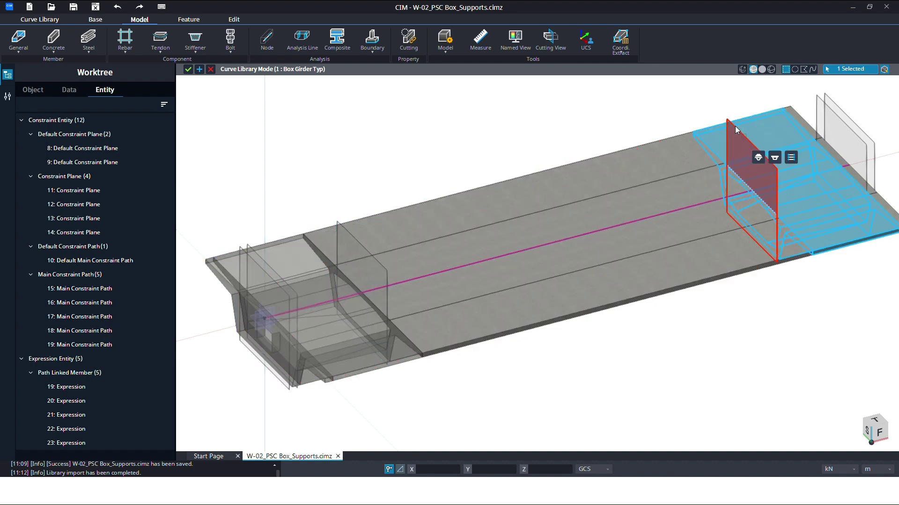
{"action": "left_click", "coordinate": [733, 127]}
{"action": "left_click", "coordinate": [737, 132]}
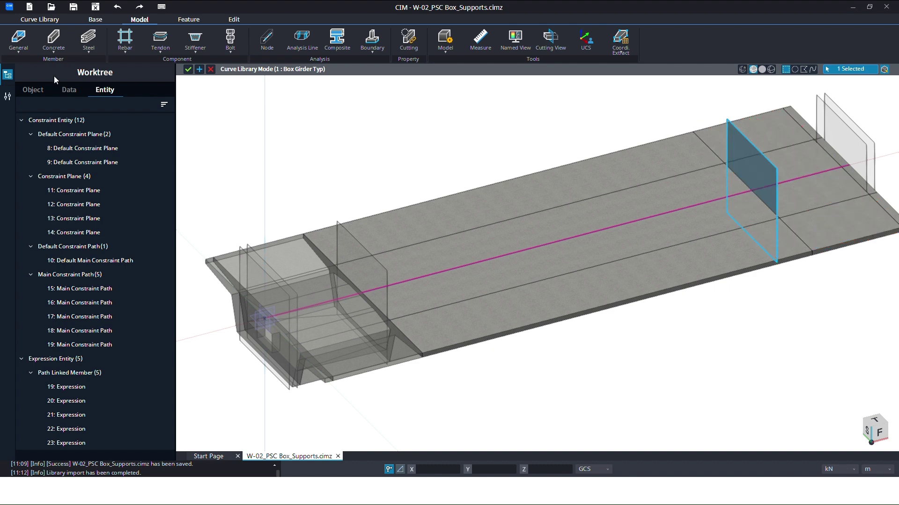
{"action": "left_click", "coordinate": [8, 97]}
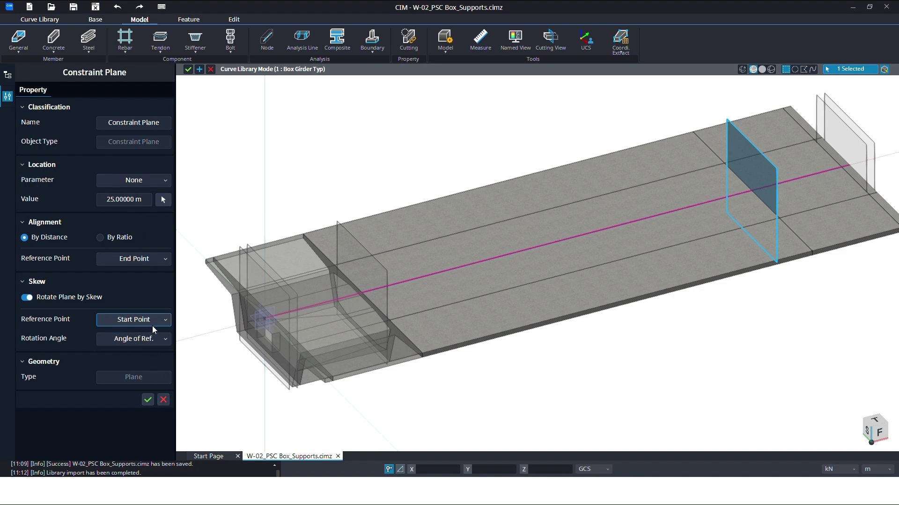
{"action": "left_click", "coordinate": [164, 400]}
Inspect the location and alignment properties of the constraint plane at the end diaphragm, and close them without changes
{"action": "middle_click_drag", "start_coordinate": [643, 133], "coordinate": [568, 170]}
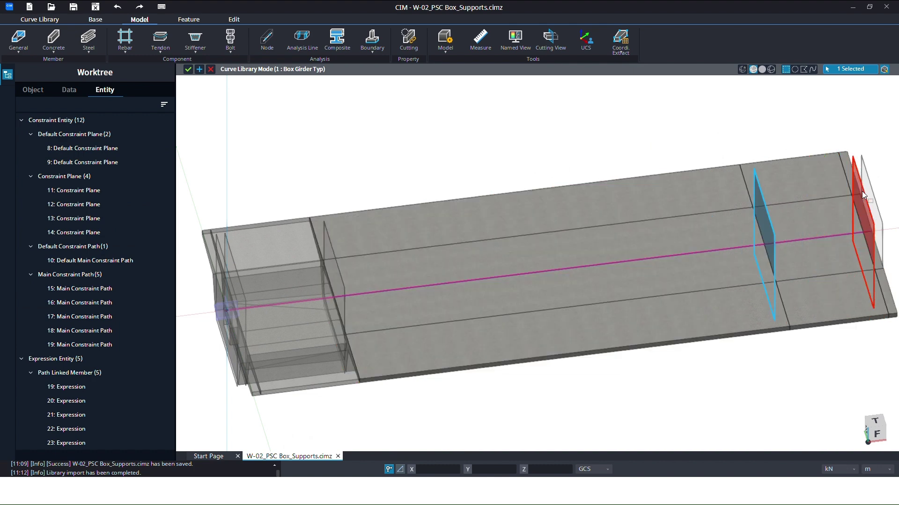
{"action": "left_click", "coordinate": [862, 191]}
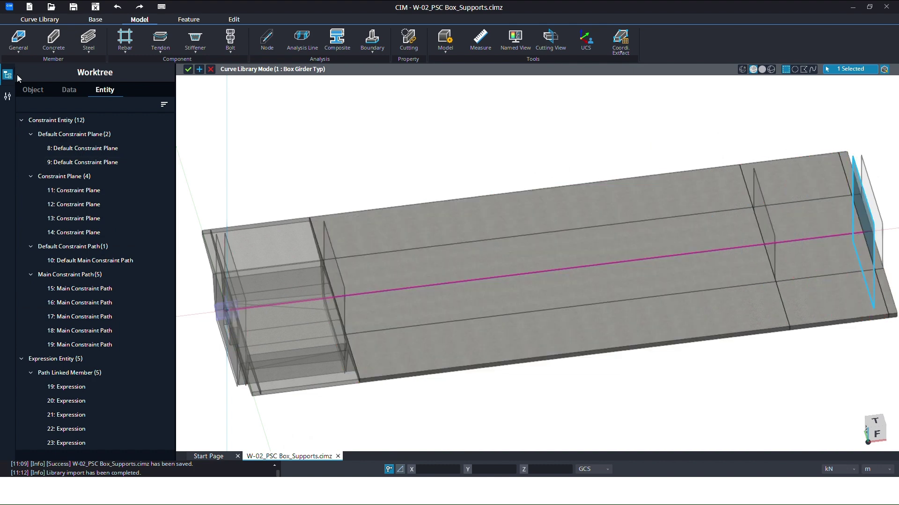
{"action": "left_click", "coordinate": [7, 96]}
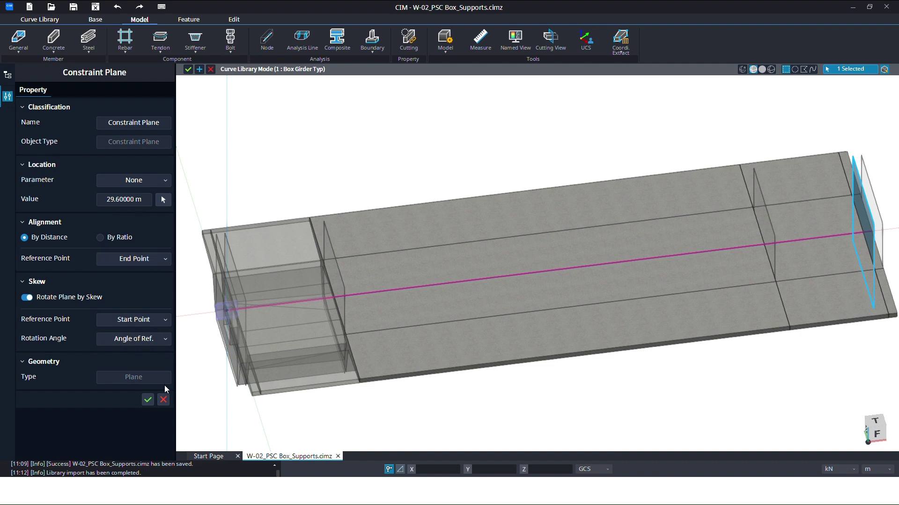
{"action": "left_click", "coordinate": [163, 400]}
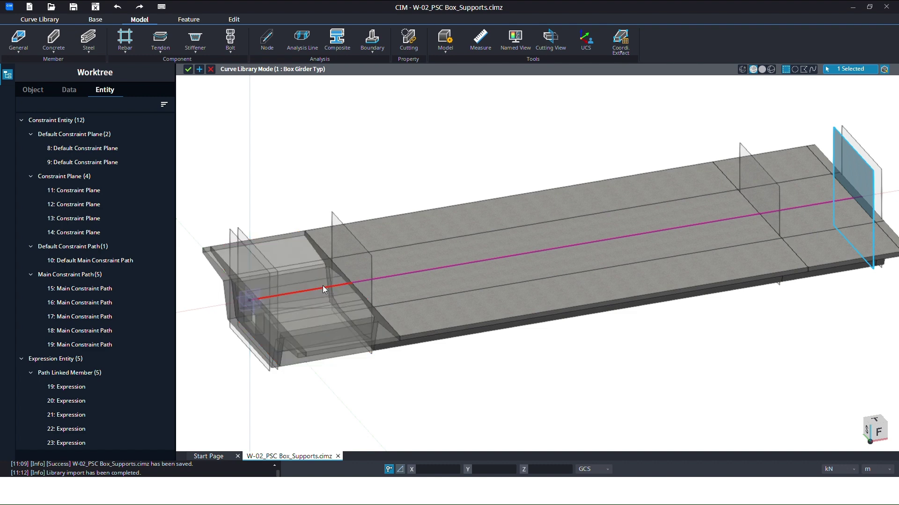
{"action": "scroll", "coordinate": [366, 283], "scroll_direction": "up", "scroll_amount": 4}
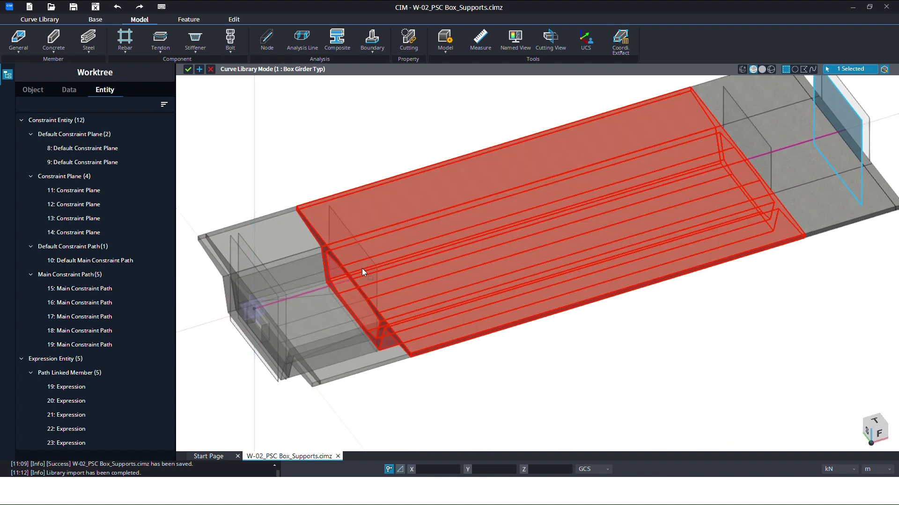
{"action": "scroll", "coordinate": [364, 274], "scroll_direction": "down", "scroll_amount": 4}
{"action": "scroll", "coordinate": [292, 310], "scroll_direction": "down", "scroll_amount": 1}
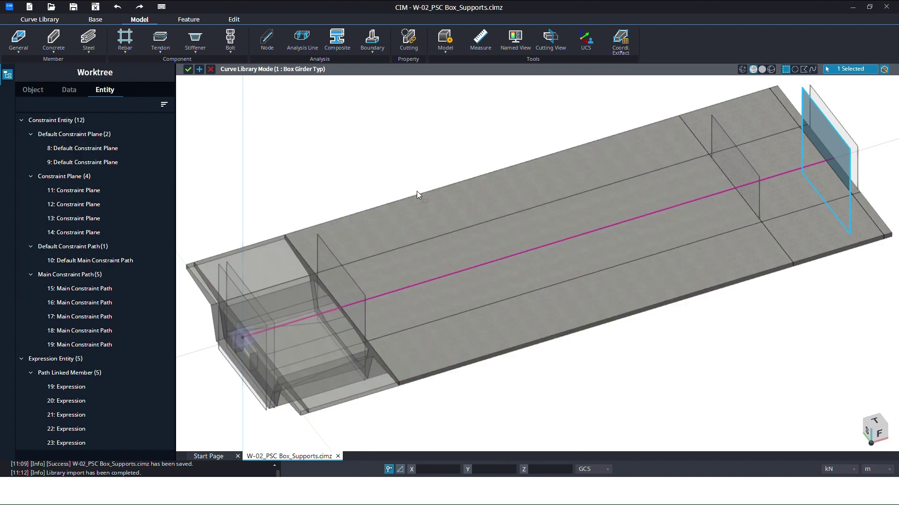
{"action": "middle_click_drag", "start_coordinate": [347, 248], "coordinate": [431, 133]}
{"action": "scroll", "coordinate": [321, 263], "scroll_direction": "up", "scroll_amount": 6}
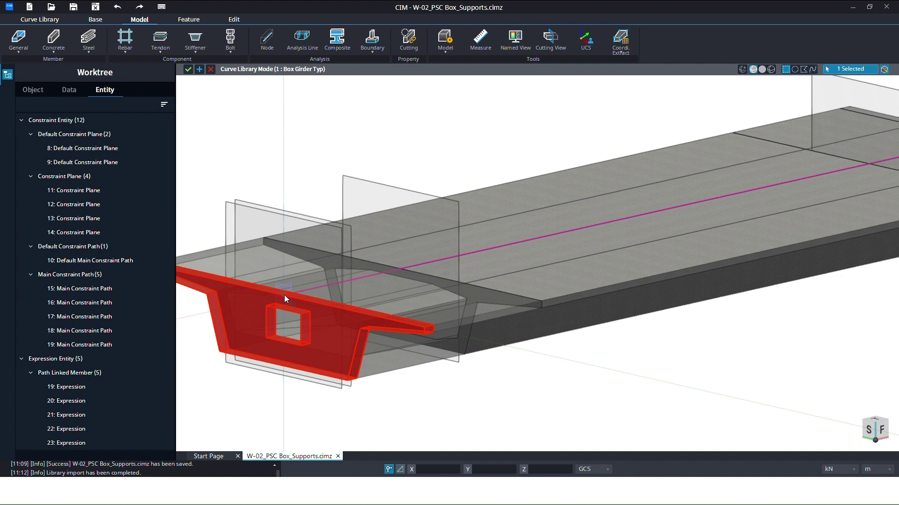
Leave the curve library mode, discarding its data, and list the objects and data of the main model
{"action": "left_click", "coordinate": [211, 69]}
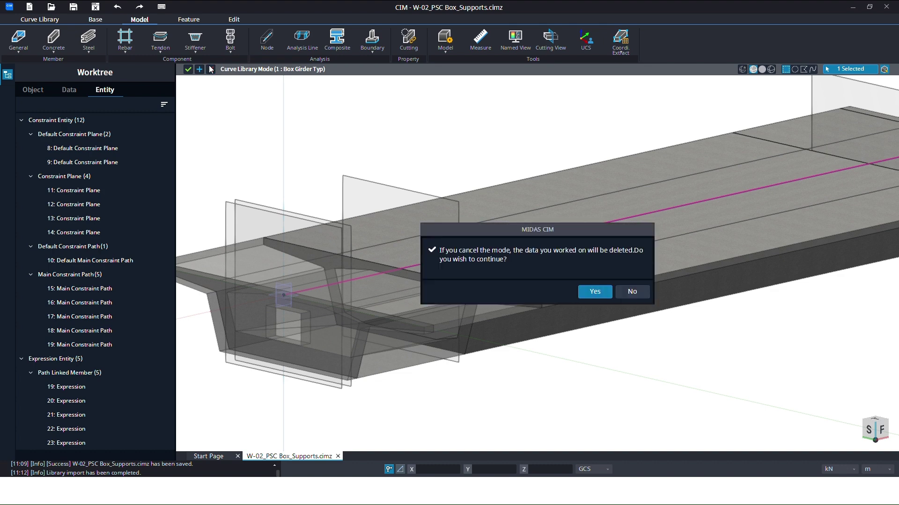
{"action": "left_click", "coordinate": [594, 291]}
{"action": "middle_click_drag", "start_coordinate": [596, 292], "coordinate": [419, 295]}
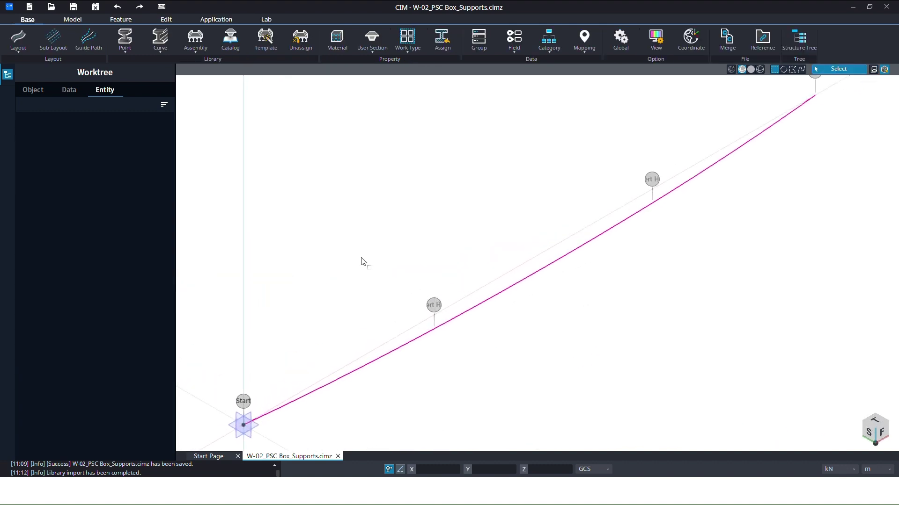
{"action": "left_click", "coordinate": [37, 90]}
{"action": "left_click", "coordinate": [70, 90]}
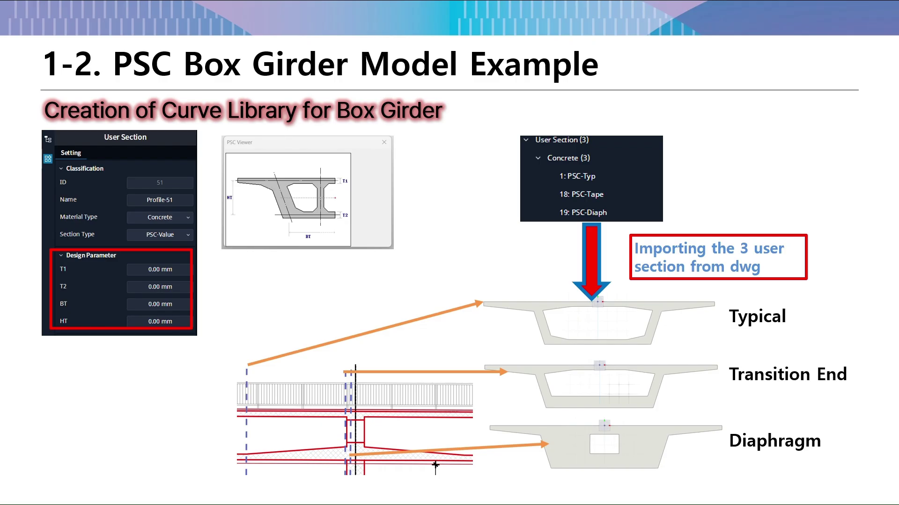
{"action": "left_click", "coordinate": [428, 97]}
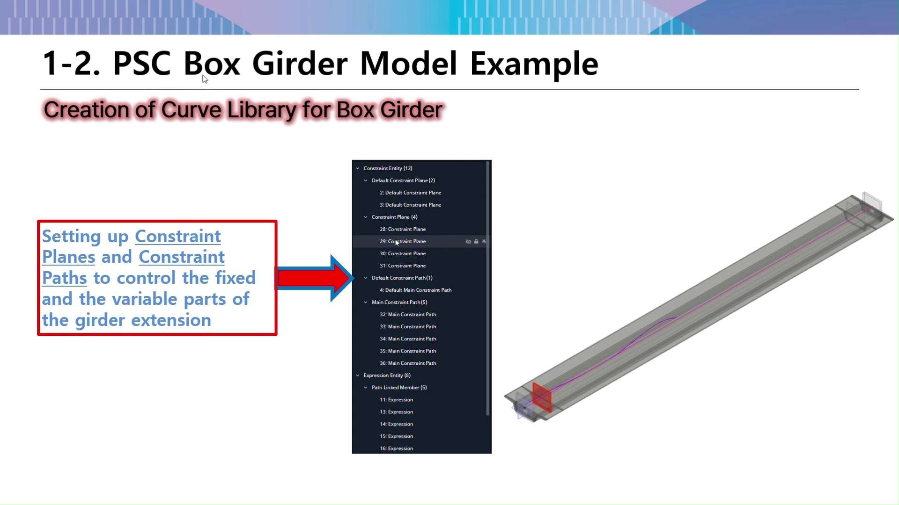
{"action": "left_click", "coordinate": [301, 157]}
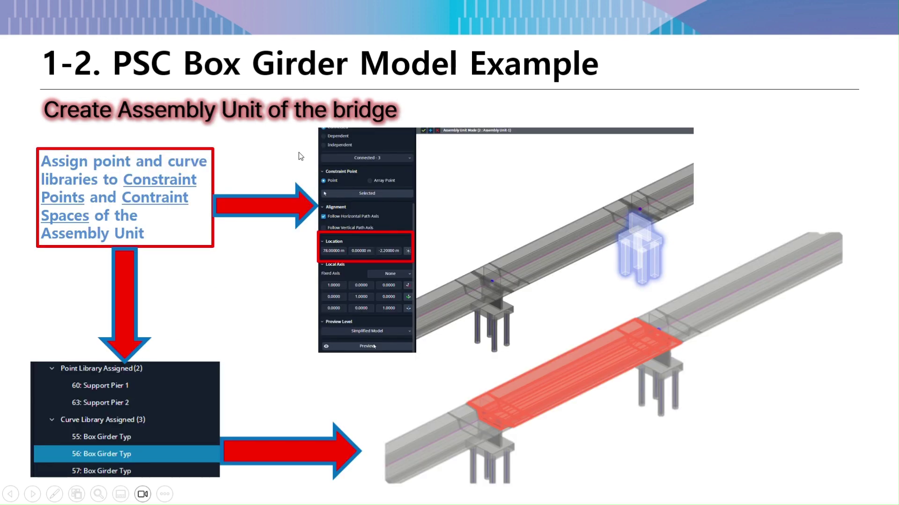
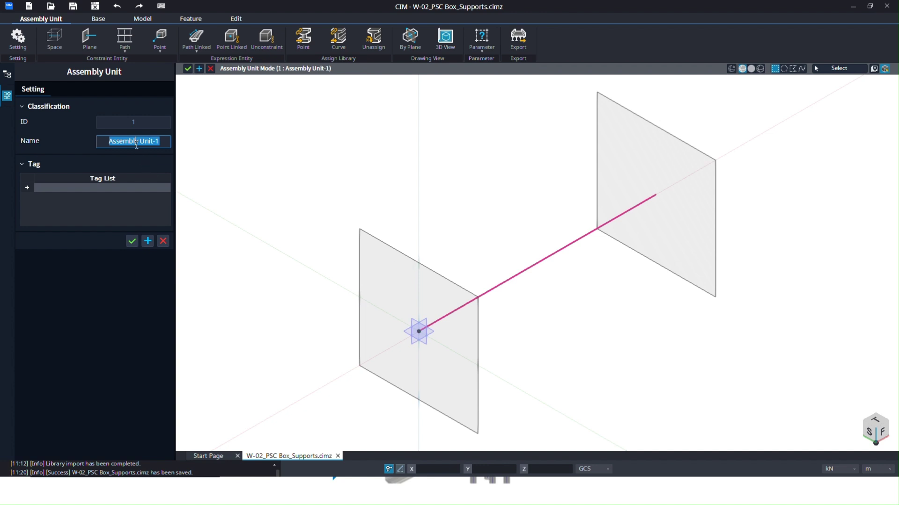
Name the new assembly unit PSC Unit and apply its settings
{"action": "left_click", "coordinate": [107, 142]}
{"action": "left_click_drag", "start_coordinate": [106, 141], "coordinate": [153, 141]}
{"action": "type", "text": "PS"}
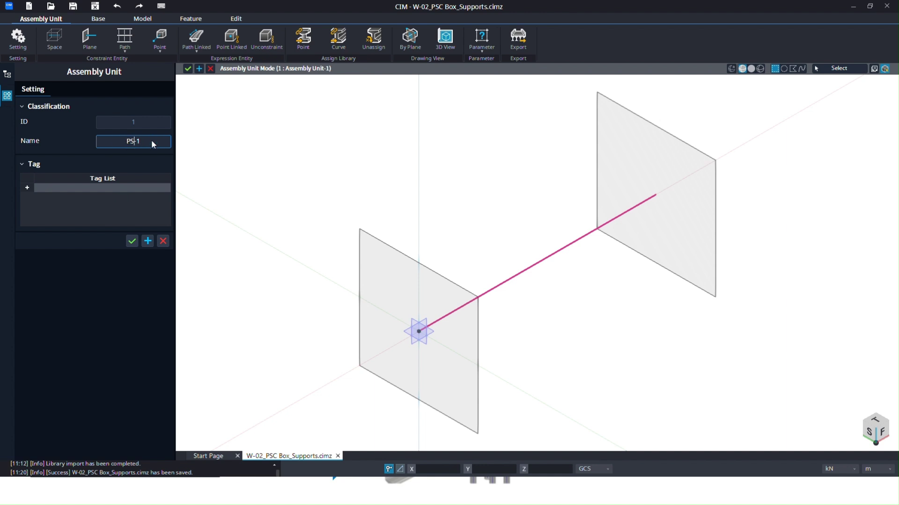
{"action": "type", "text": "C Box"}
{"action": "key", "text": "BackSpace"}
{"action": "key", "text": "BackSpace"}
{"action": "type", "text": "Unit"}
{"action": "key", "text": "Delete"}
{"action": "key", "text": "Delete"}
{"action": "left_click", "coordinate": [133, 241]}
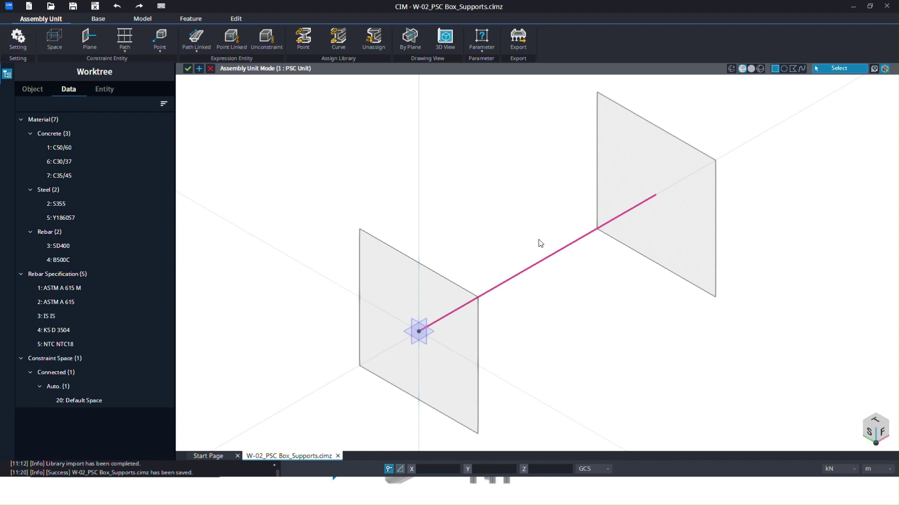
Reopen the assembly unit's settings to check its name, and close them without changes
{"action": "left_click", "coordinate": [12, 54]}
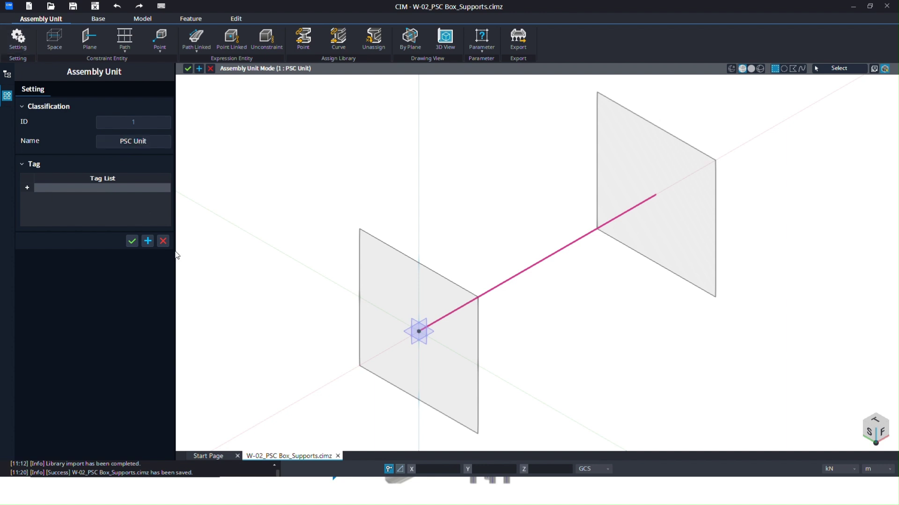
{"action": "left_click", "coordinate": [139, 241]}
{"action": "left_click", "coordinate": [158, 242]}
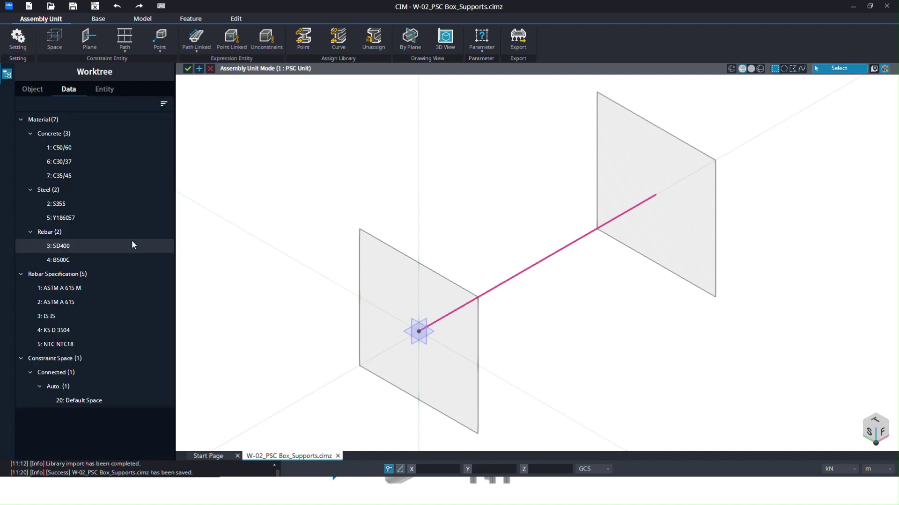
Inspect the properties of the default constraint plane at the assembly unit's end, and select the one at its start
{"action": "left_click", "coordinate": [658, 136]}
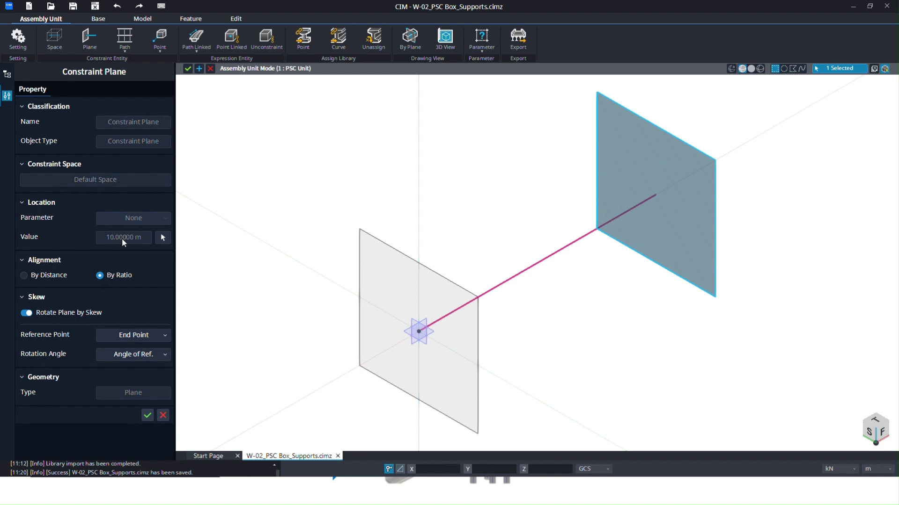
{"action": "left_click", "coordinate": [148, 415]}
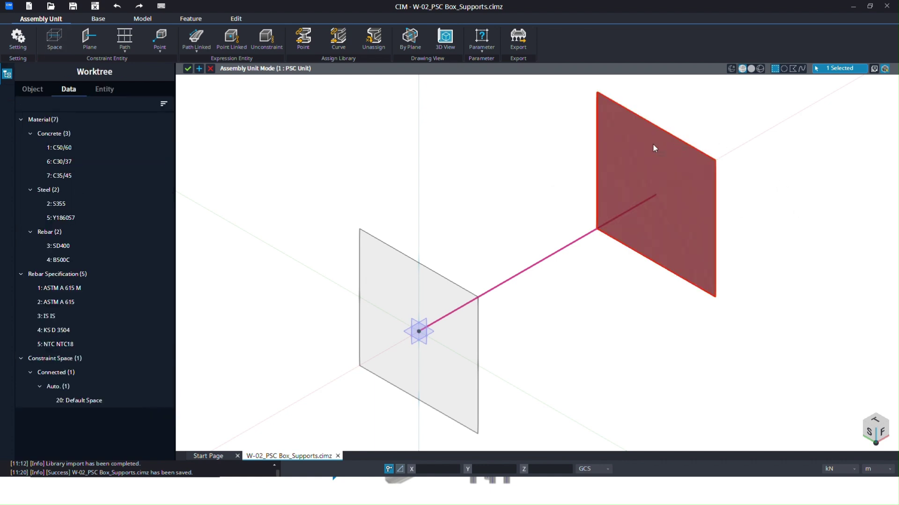
{"action": "left_click", "coordinate": [423, 295]}
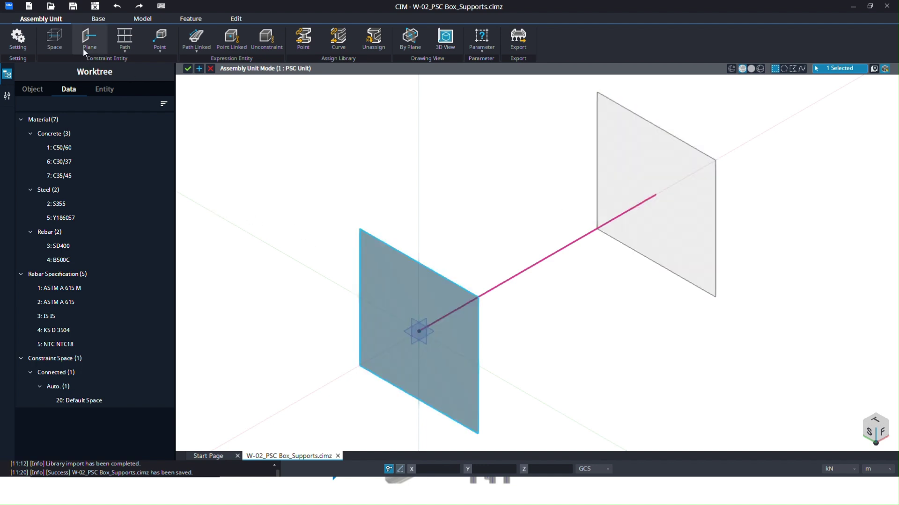
Edit the connected Default Space of the assembly unit and set its unit length to 35 m
{"action": "left_click", "coordinate": [56, 35]}
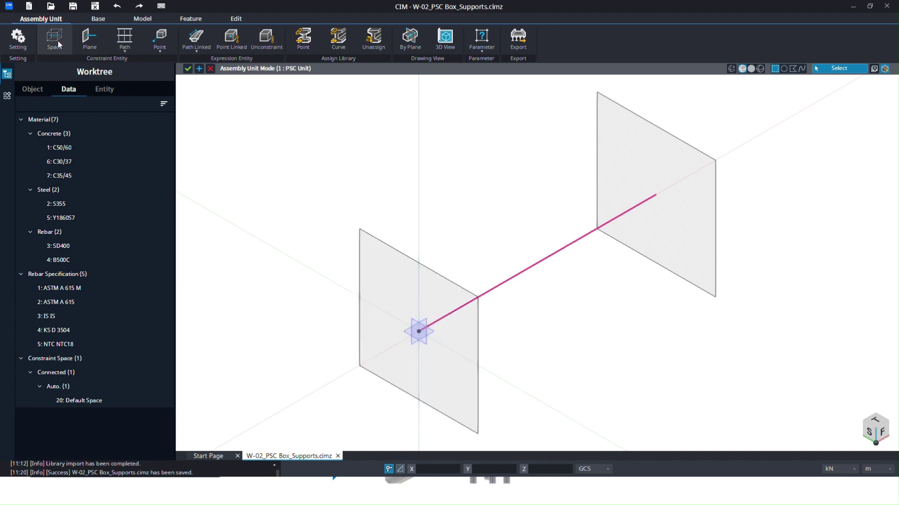
{"action": "left_click", "coordinate": [59, 38]}
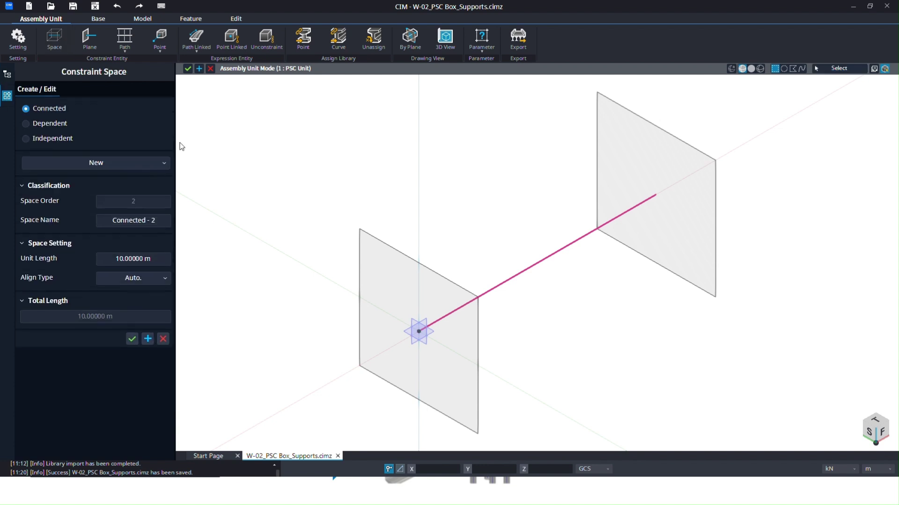
{"action": "left_click", "coordinate": [123, 161]}
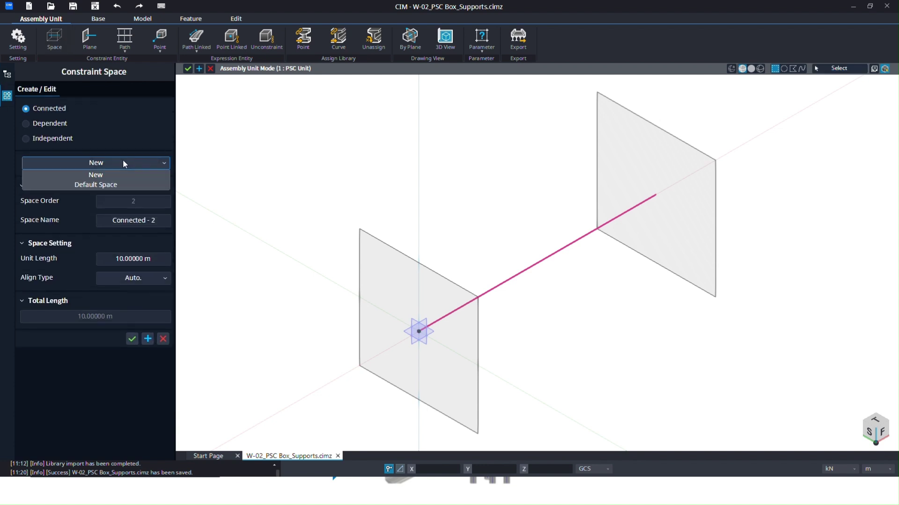
{"action": "left_click", "coordinate": [111, 184]}
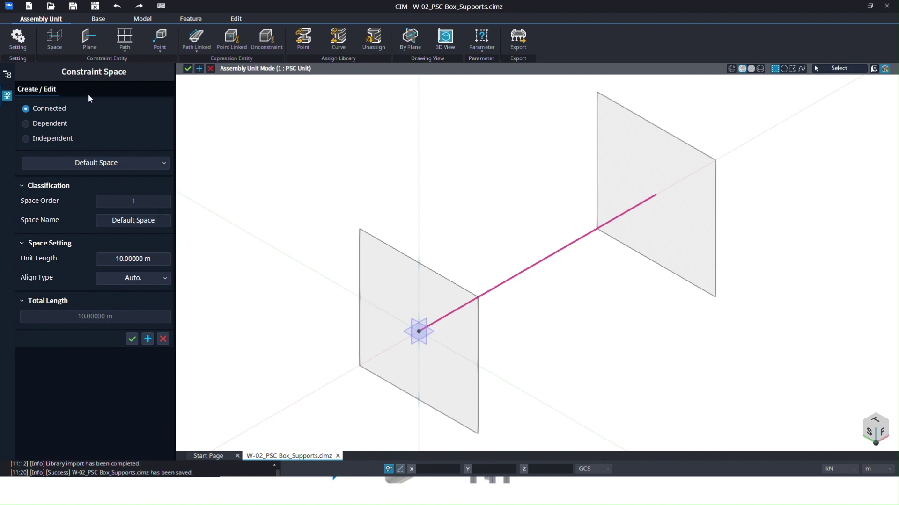
{"action": "left_click", "coordinate": [107, 259]}
{"action": "double_click", "coordinate": [141, 261]}
Rename the default constraint space as Span-1 and apply the space settings
{"action": "left_click", "coordinate": [114, 220]}
{"action": "left_click_drag", "start_coordinate": [114, 220], "coordinate": [178, 234]}
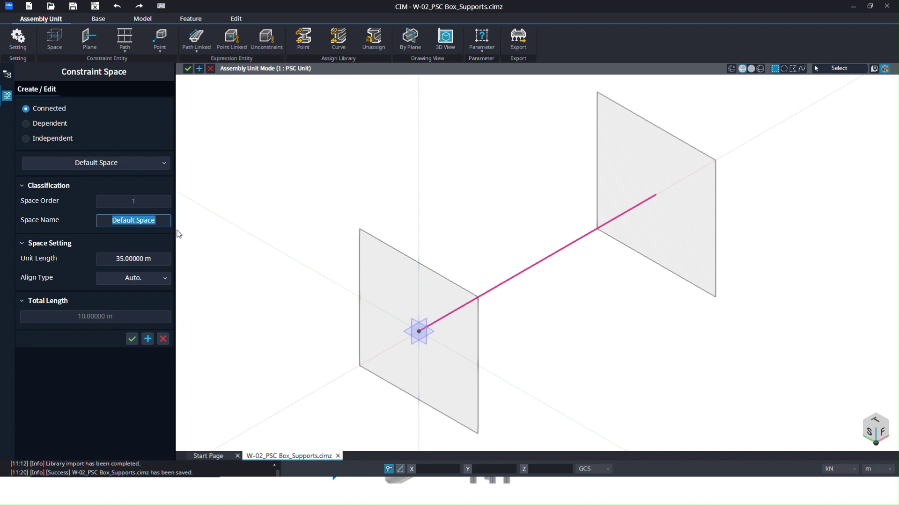
{"action": "type", "text": "Support"}
{"action": "key", "text": "BackSpace"}
{"action": "key", "text": "BackSpace"}
{"action": "key", "text": "BackSpace"}
{"action": "key", "text": "BackSpace"}
{"action": "key", "text": "BackSpace"}
{"action": "key", "text": "BackSpace"}
{"action": "type", "text": "pan-1"}
{"action": "left_click", "coordinate": [131, 339]}
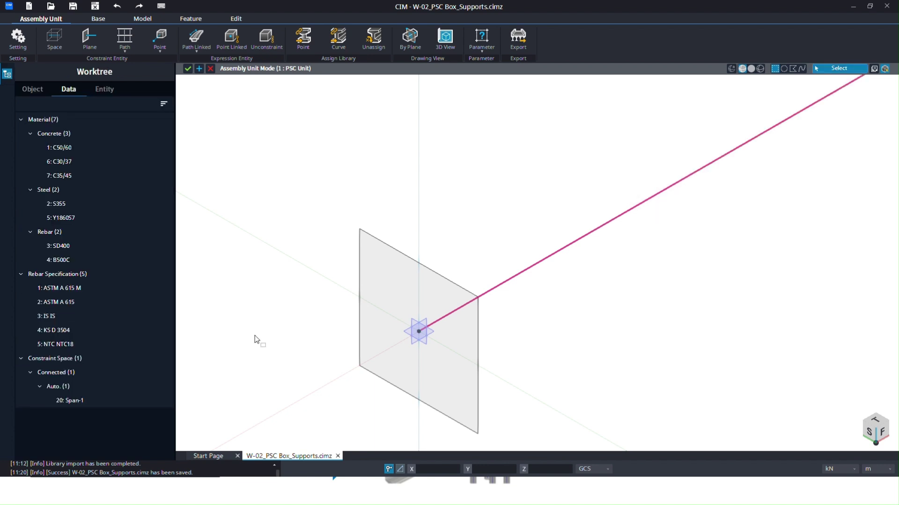
{"action": "scroll", "coordinate": [409, 309], "scroll_direction": "down", "scroll_amount": 3}
{"action": "scroll", "coordinate": [409, 309], "scroll_direction": "down", "scroll_amount": 3}
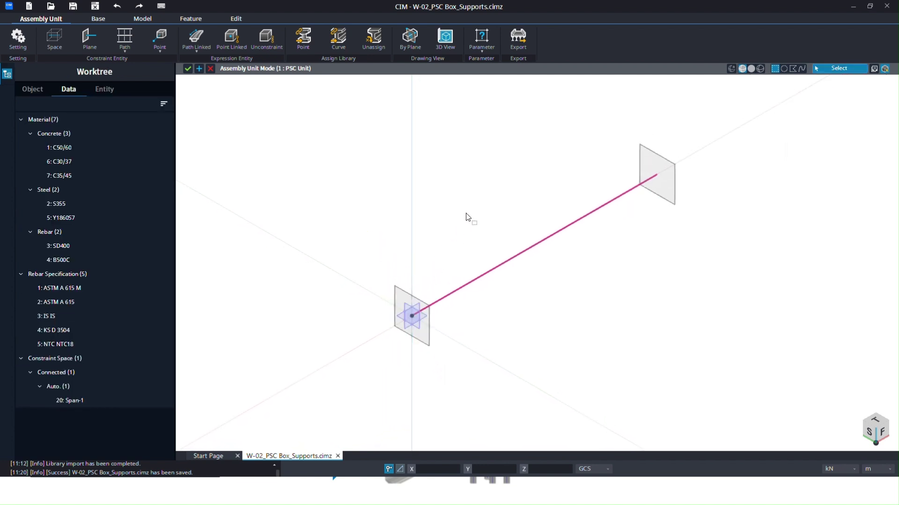
Add a second connected constraint space named Span-2 with a unit length of 43 m
{"action": "left_click", "coordinate": [63, 42]}
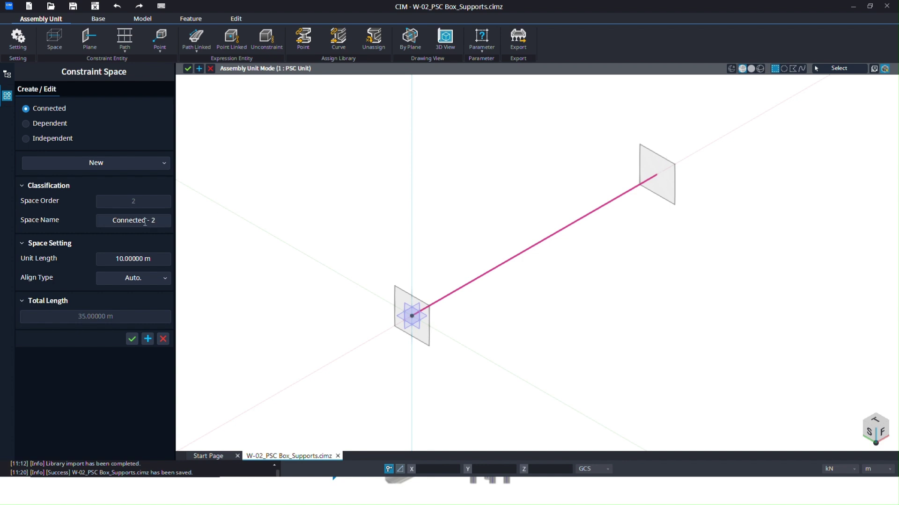
{"action": "left_click", "coordinate": [114, 220]}
{"action": "left_click_drag", "start_coordinate": [113, 220], "coordinate": [146, 222]}
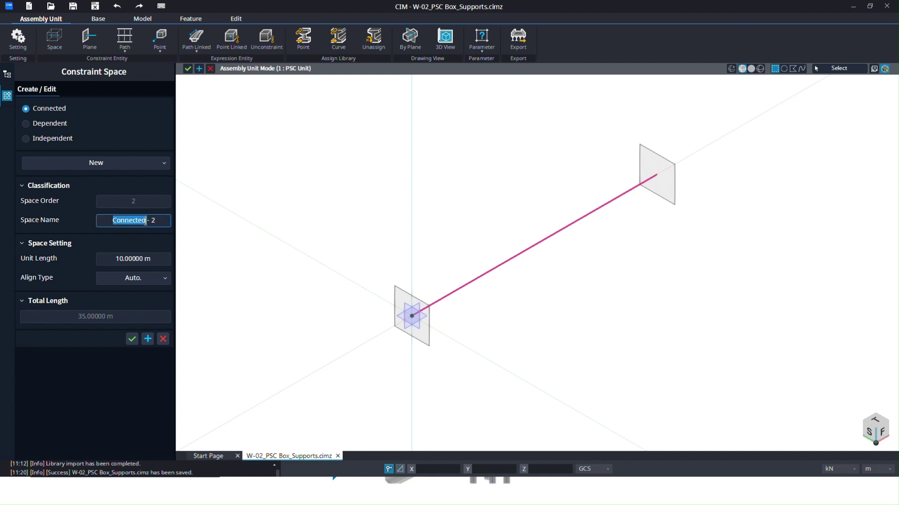
{"action": "type", "text": "Span"}
{"action": "left_click", "coordinate": [134, 259]}
{"action": "double_click", "coordinate": [134, 259]}
{"action": "type", "text": "43"}
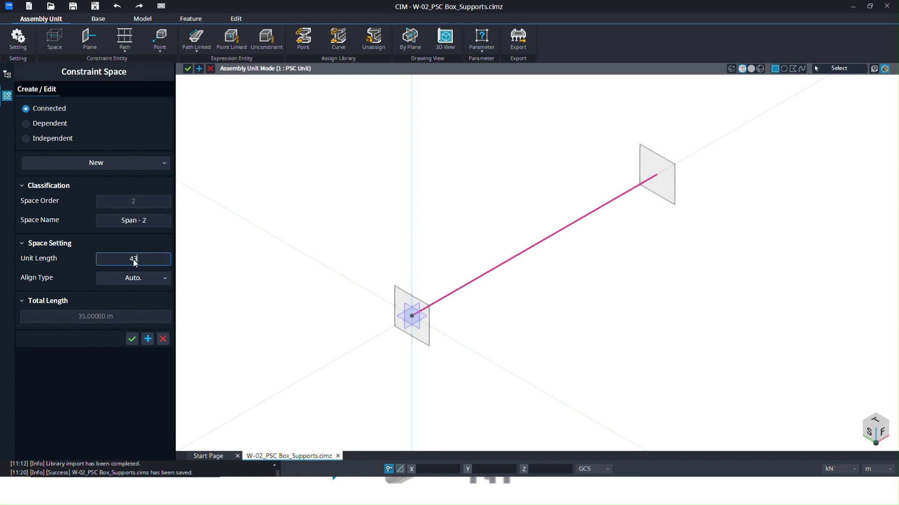
{"action": "left_click", "coordinate": [139, 220]}
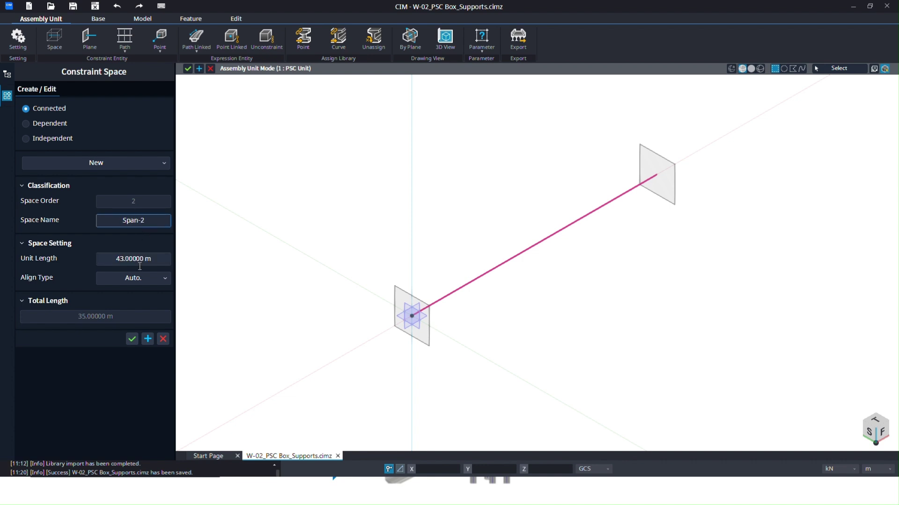
{"action": "left_click", "coordinate": [135, 338]}
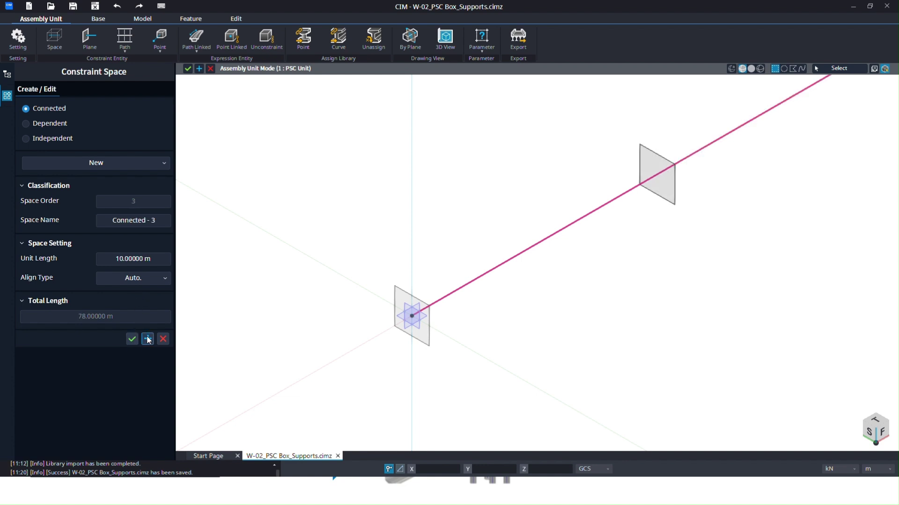
Name the third connected constraint space Span-3
{"action": "scroll", "coordinate": [514, 241], "scroll_direction": "down", "scroll_amount": 1}
{"action": "scroll", "coordinate": [514, 241], "scroll_direction": "down", "scroll_amount": 2}
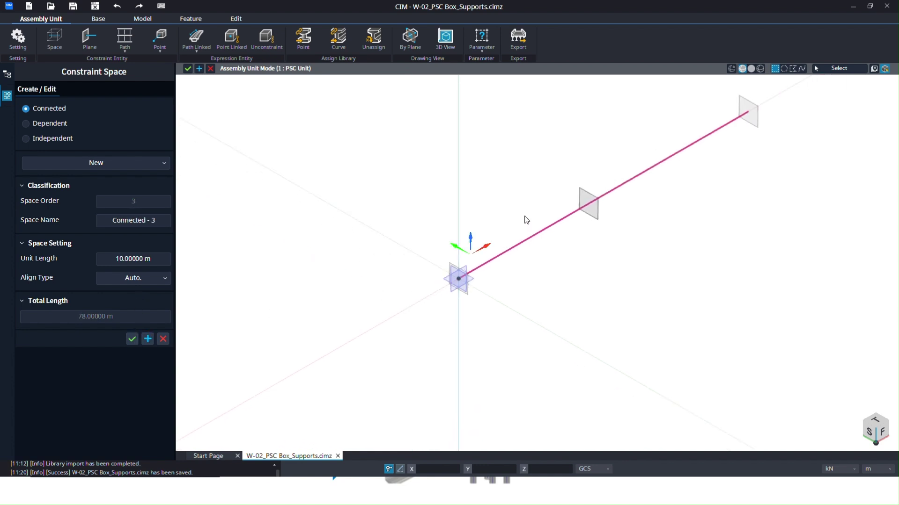
{"action": "middle_click_drag", "start_coordinate": [525, 220], "coordinate": [473, 255]}
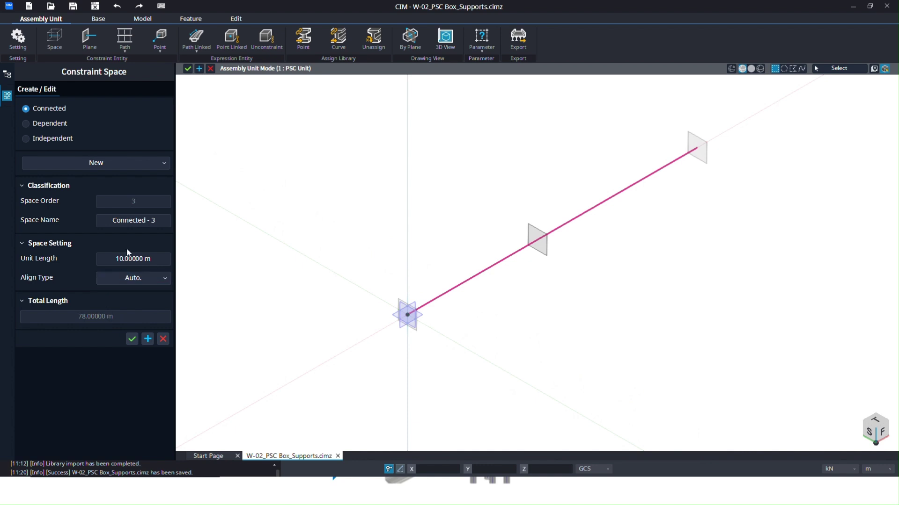
{"action": "left_click", "coordinate": [123, 221]}
{"action": "left_click_drag", "start_coordinate": [112, 220], "coordinate": [163, 220]}
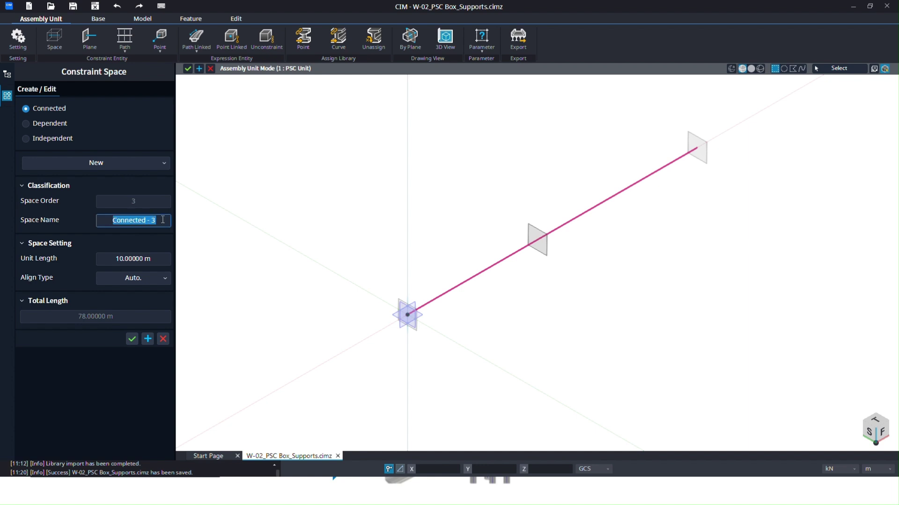
{"action": "type", "text": "Span-3"}
Create Span-3 with a unit length of 35 m and Auto. alignment, undoing the extra fourth space
{"action": "left_click", "coordinate": [115, 260]}
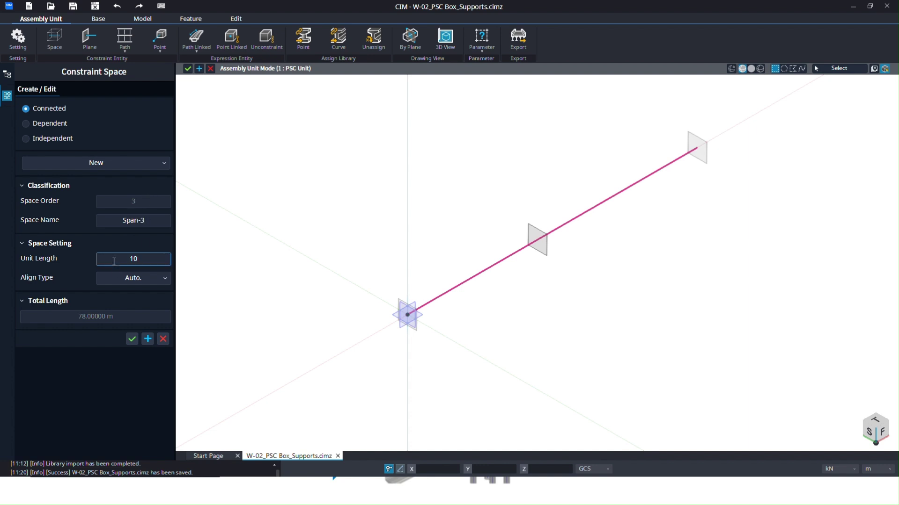
{"action": "double_click", "coordinate": [142, 260]}
{"action": "type", "text": "35"}
{"action": "left_click", "coordinate": [138, 280]}
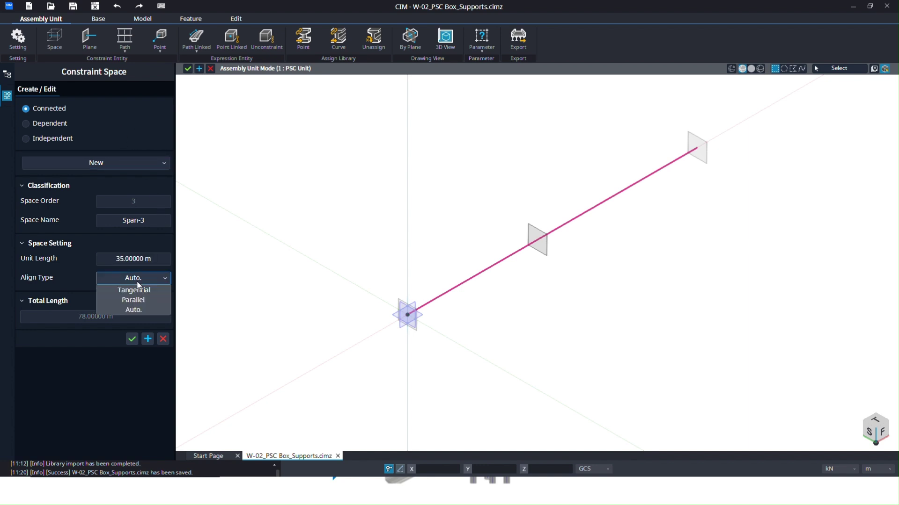
{"action": "left_click", "coordinate": [75, 260]}
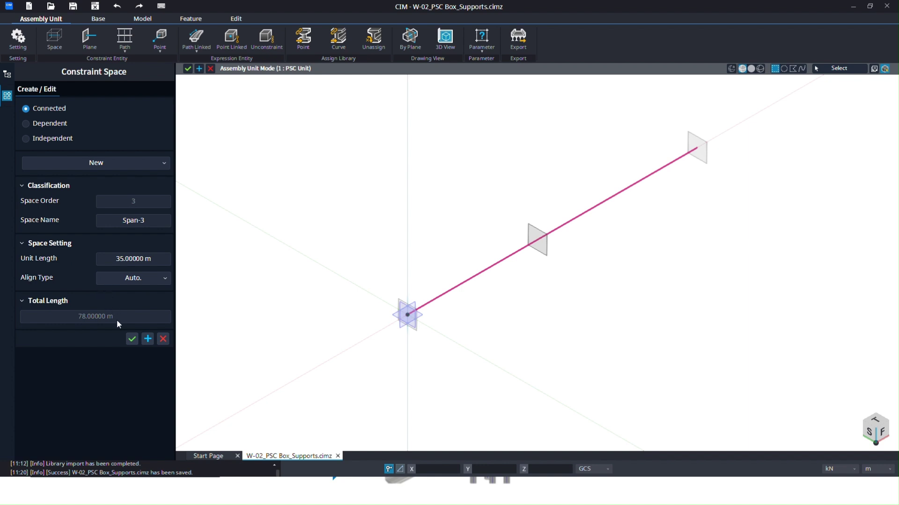
{"action": "left_click", "coordinate": [148, 340]}
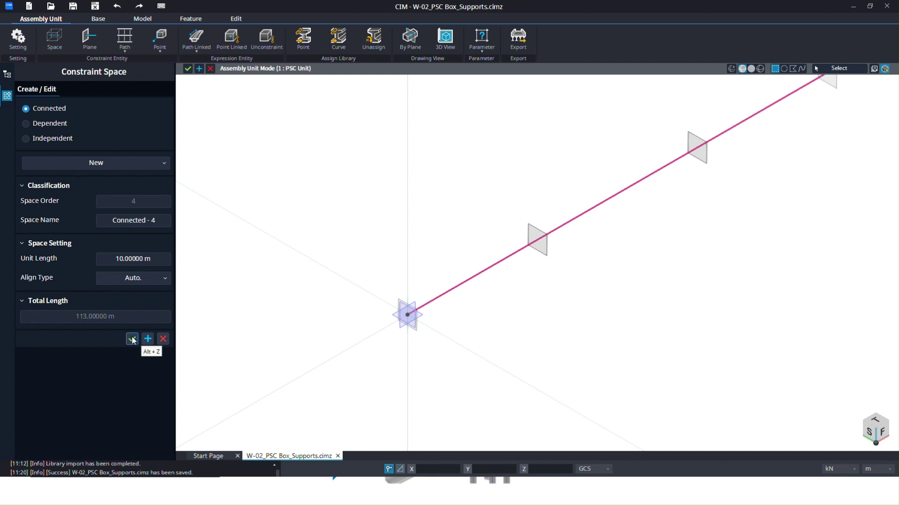
{"action": "left_click", "coordinate": [132, 339]}
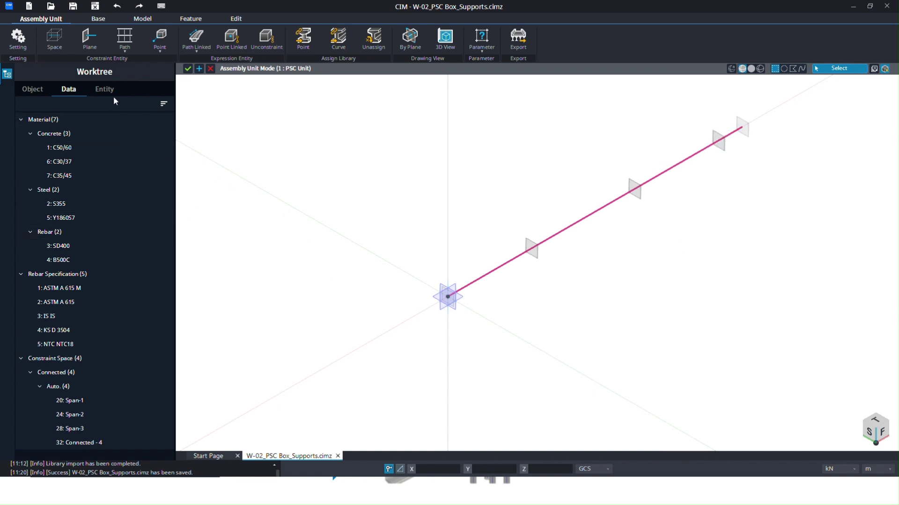
{"action": "key", "text": "ctrl+z"}
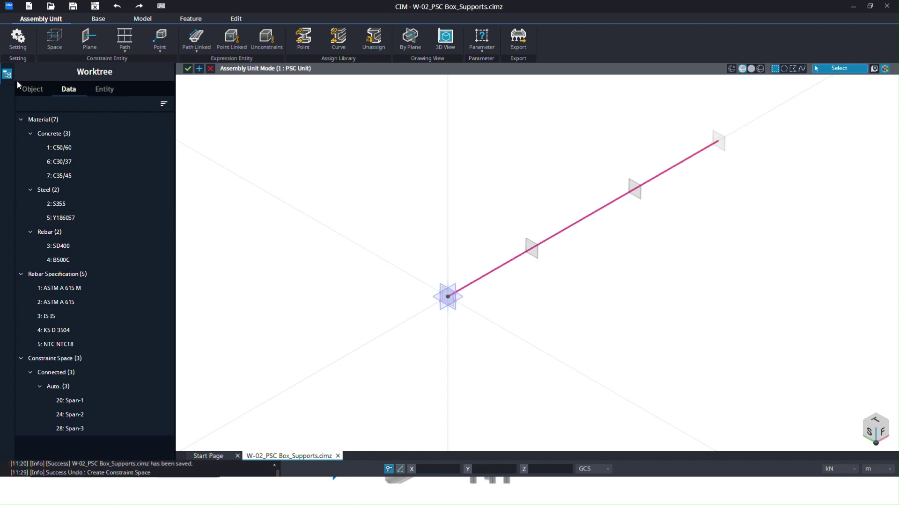
Accept the assembly unit and save the project file, reopening PSC Unit for modification
{"action": "left_click", "coordinate": [188, 69]}
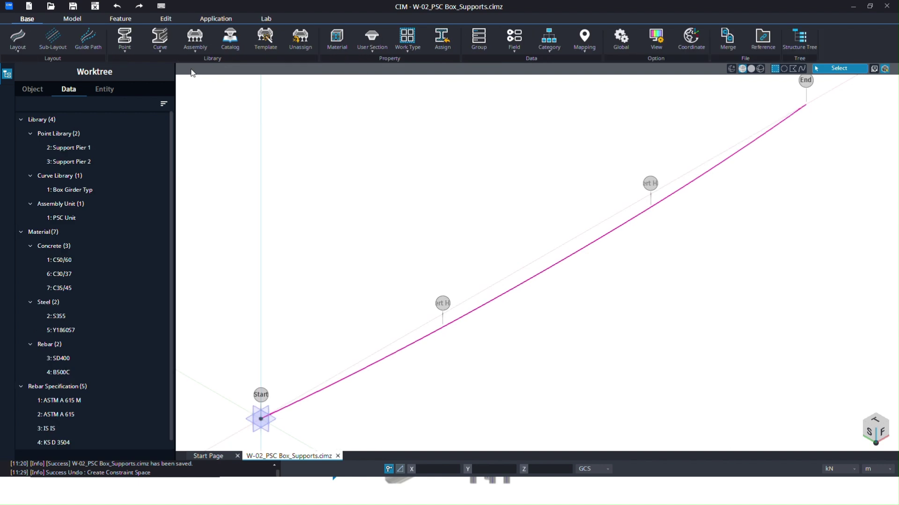
{"action": "left_click", "coordinate": [73, 6]}
{"action": "right_click", "coordinate": [92, 218]}
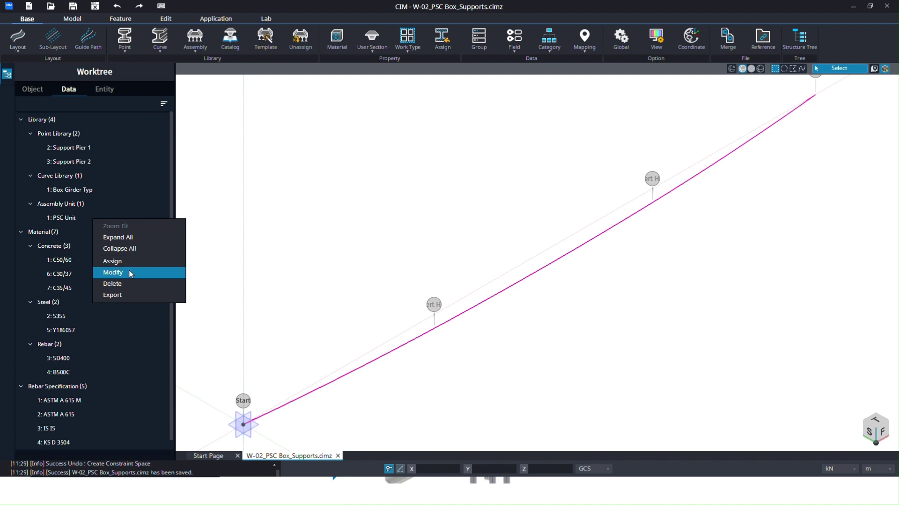
{"action": "left_click", "coordinate": [113, 273]}
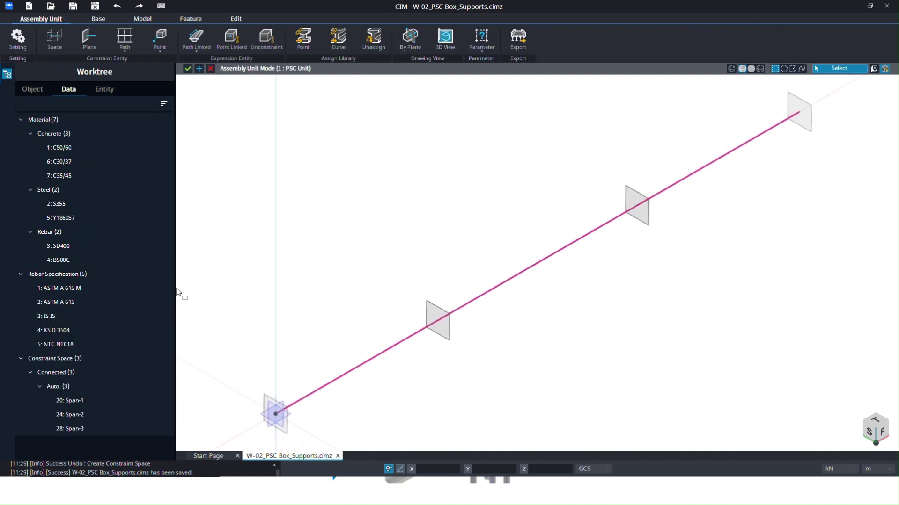
Inspect the properties of the constraint plane at the far end of Span-3
{"action": "left_click", "coordinate": [796, 106]}
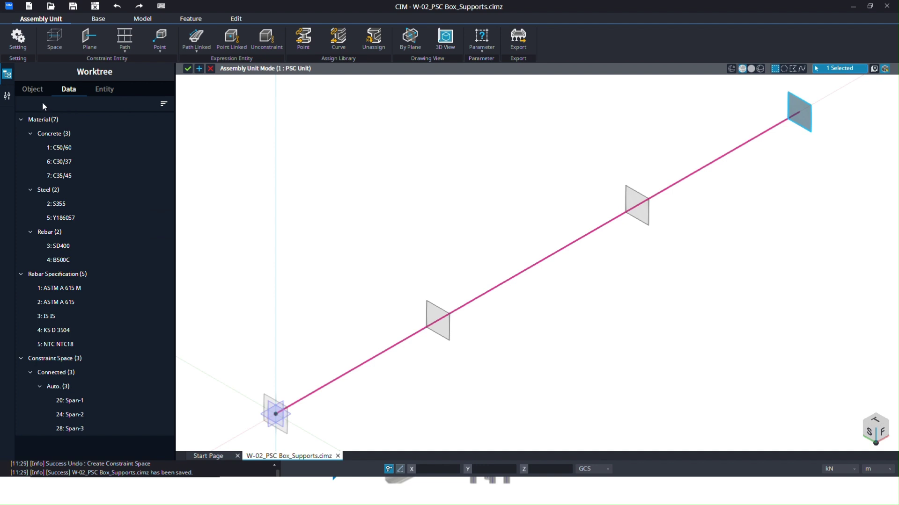
{"action": "left_click", "coordinate": [8, 95]}
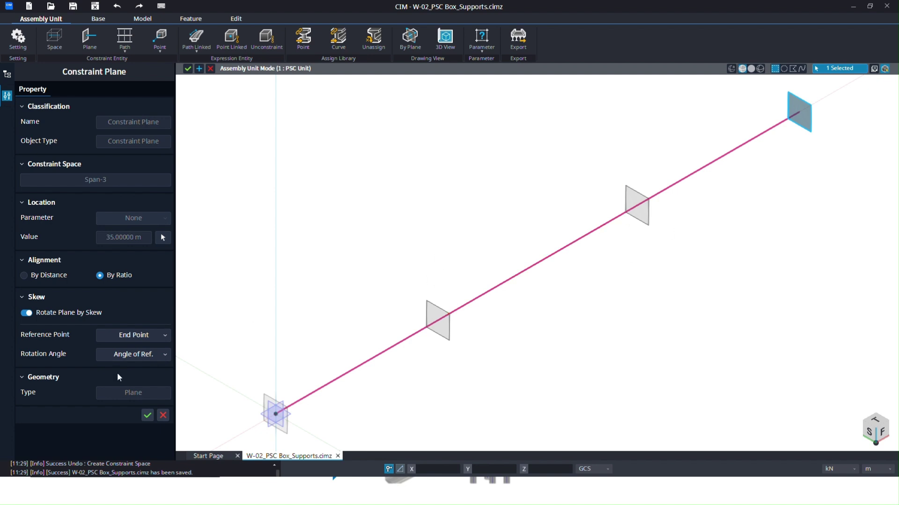
{"action": "left_click", "coordinate": [152, 414]}
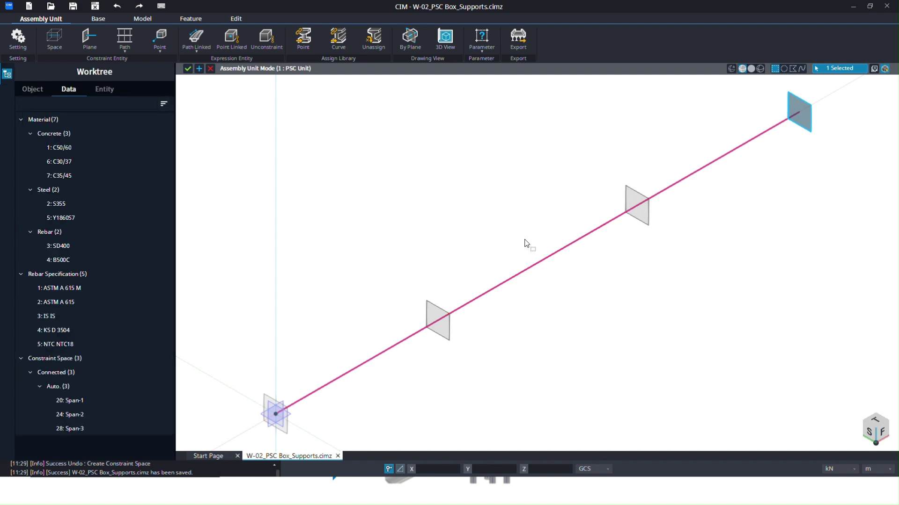
Start creating a single constraint point in the assembly unit
{"action": "middle_click_drag", "start_coordinate": [400, 312], "coordinate": [445, 209]}
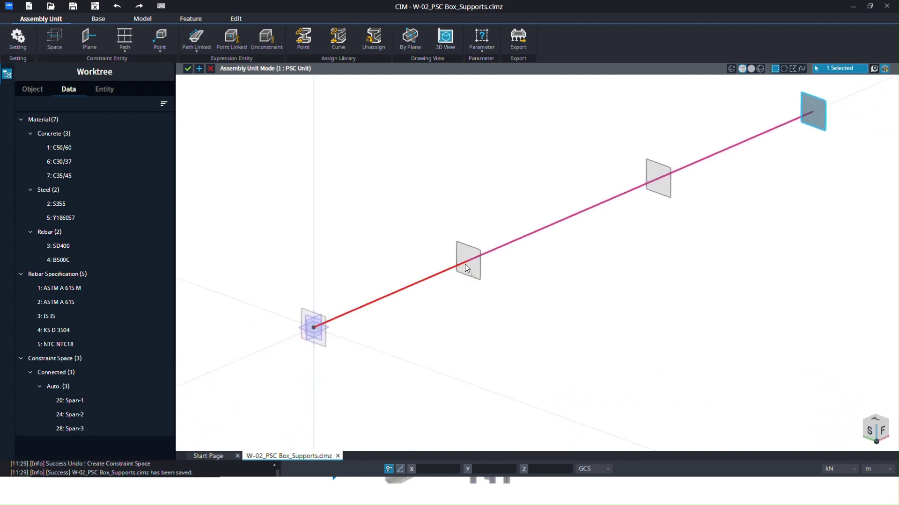
{"action": "scroll", "coordinate": [465, 264], "scroll_direction": "up", "scroll_amount": 5}
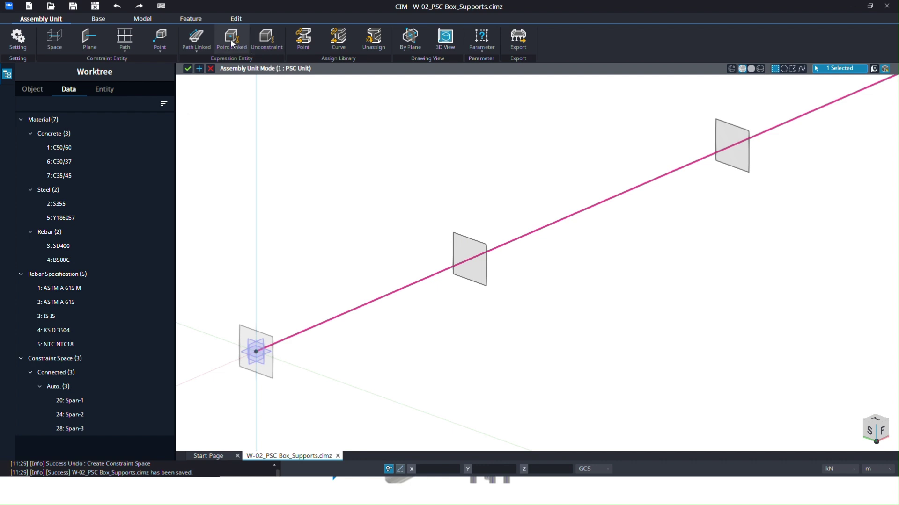
{"action": "left_click", "coordinate": [167, 44]}
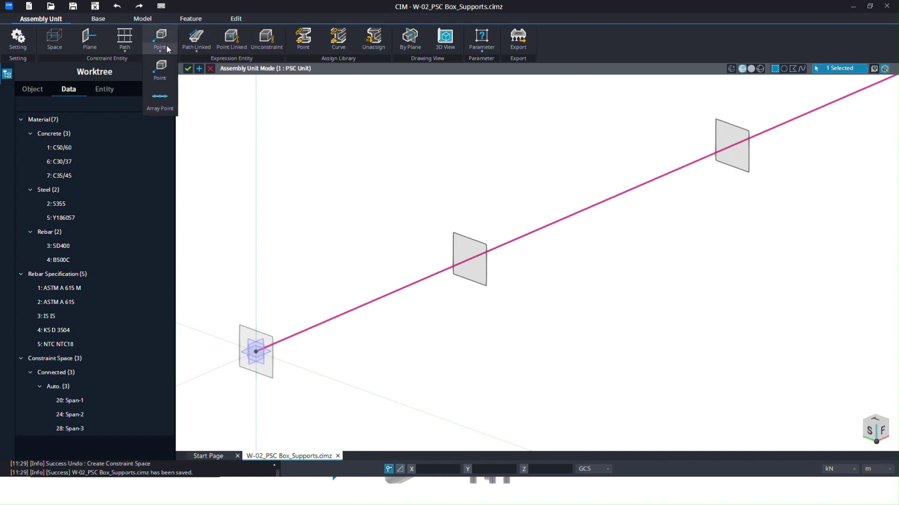
{"action": "left_click", "coordinate": [166, 74]}
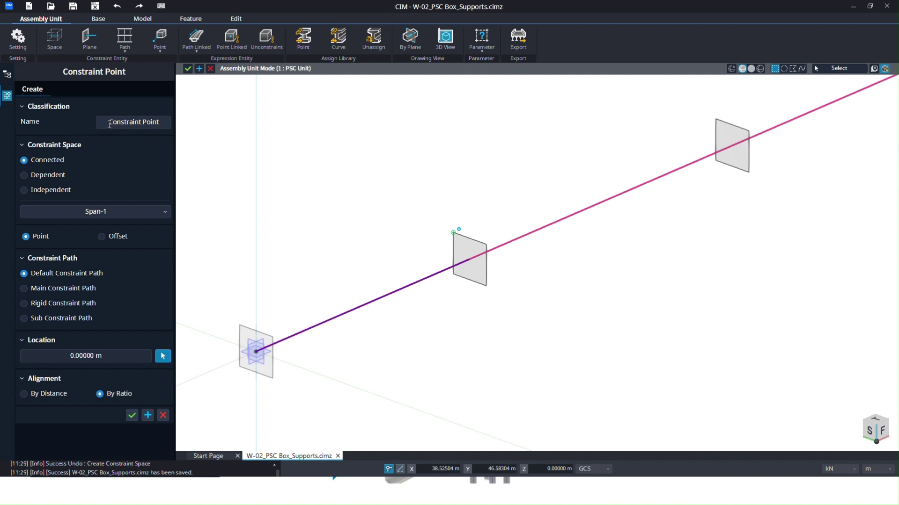
Name the new constraint point Support-1
{"action": "left_click", "coordinate": [109, 123]}
{"action": "left_click_drag", "start_coordinate": [109, 123], "coordinate": [148, 123]}
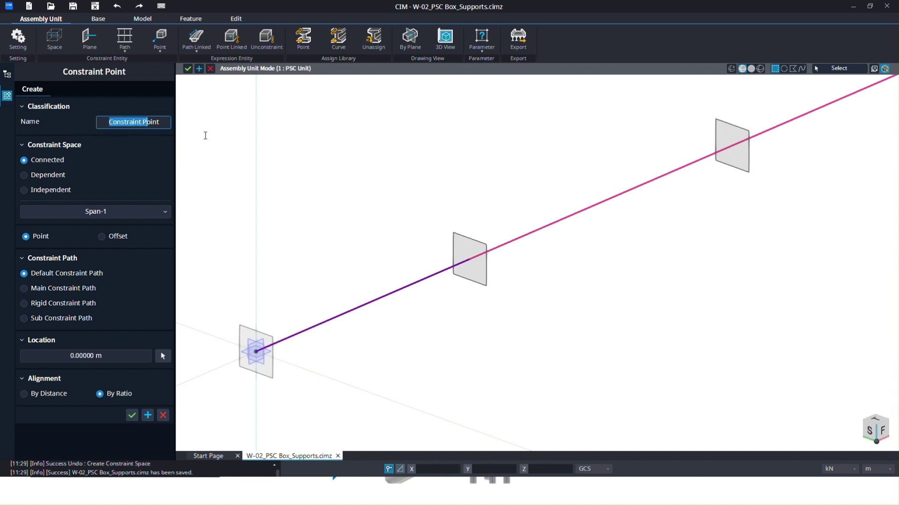
{"action": "left_click", "coordinate": [149, 124]}
{"action": "left_click_drag", "start_coordinate": [109, 122], "coordinate": [160, 122]}
{"action": "type", "text": "Supp"}
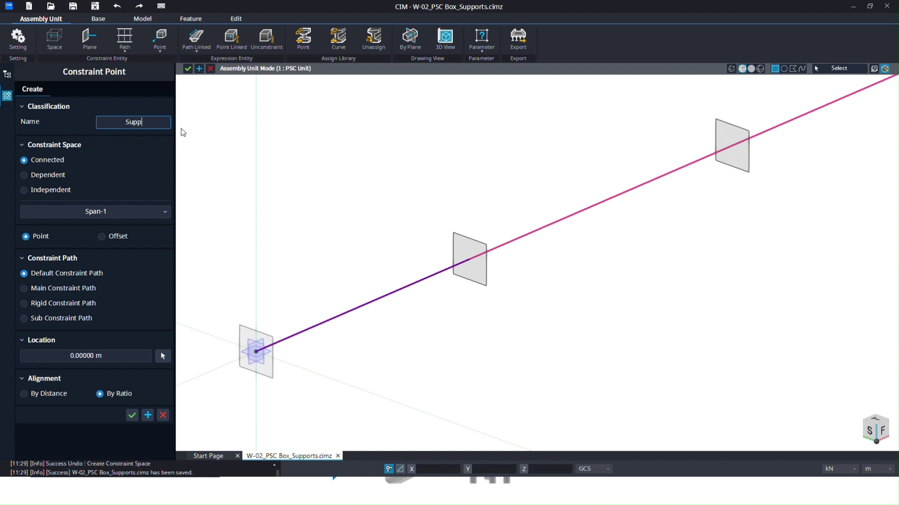
{"action": "type", "text": "ort-1"}
{"action": "left_click", "coordinate": [130, 211]}
{"action": "left_click", "coordinate": [129, 209]}
{"action": "left_click", "coordinate": [24, 394]}
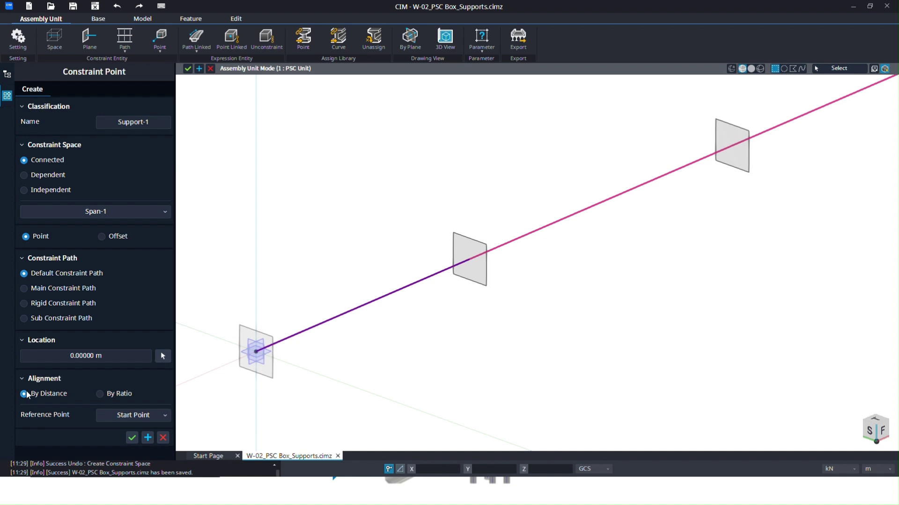
{"action": "left_click", "coordinate": [143, 418]}
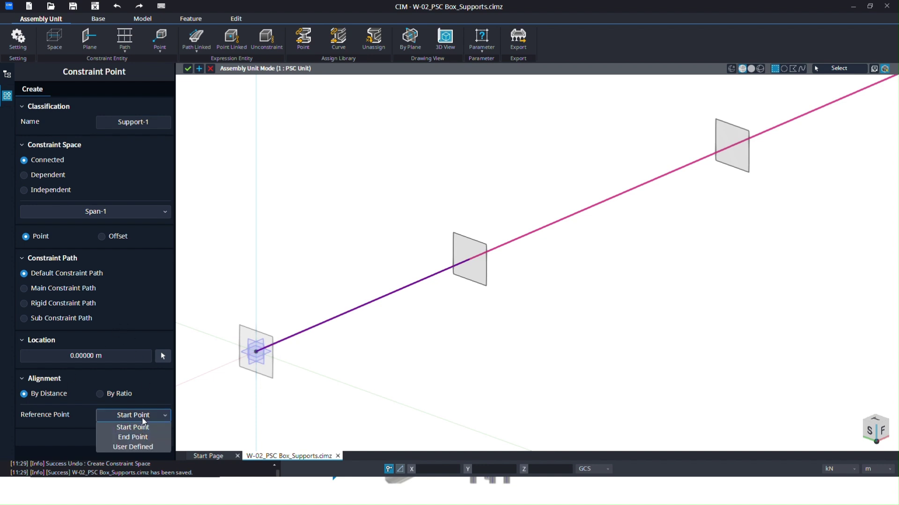
{"action": "left_click", "coordinate": [140, 393]}
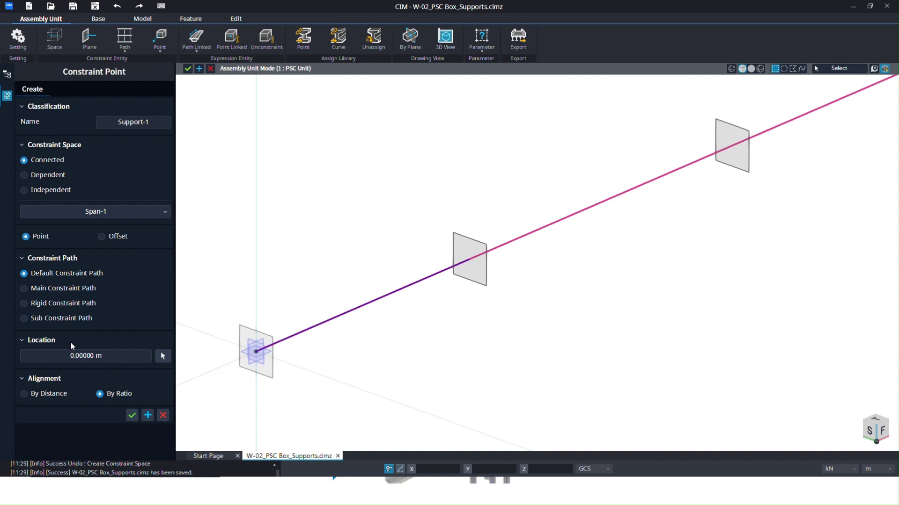
Create the Support-1 constraint point on Span-1 at location 35 m, keeping the alignment by ratio
{"action": "left_click", "coordinate": [116, 357]}
{"action": "type", "text": "3"}
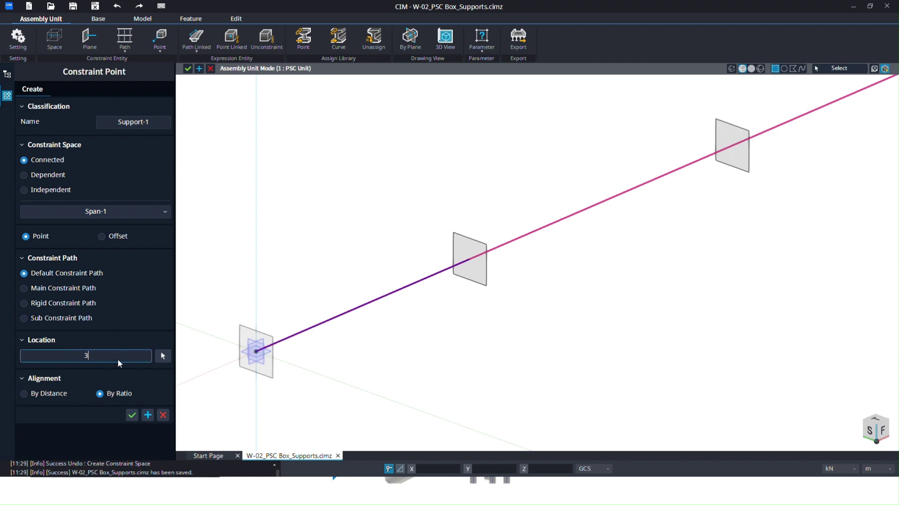
{"action": "type", "text": "5"}
{"action": "left_click", "coordinate": [135, 412]}
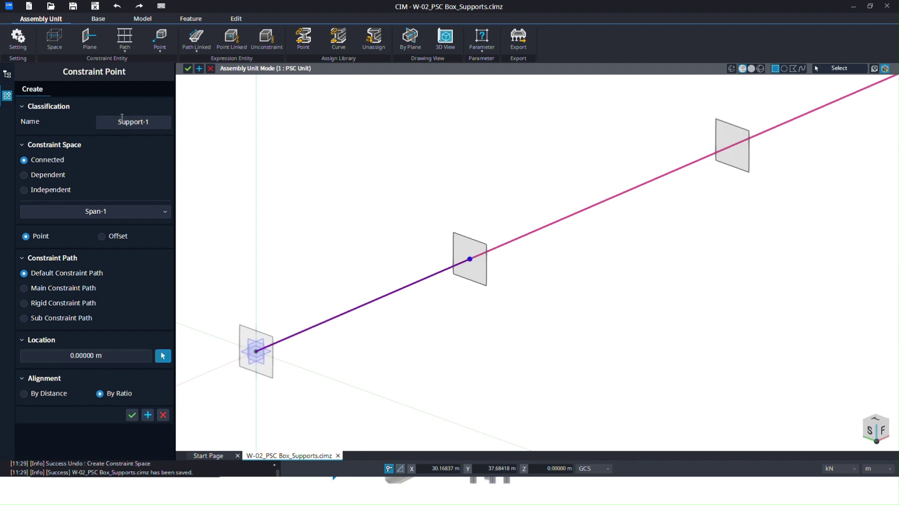
Switch the constraint space to Span-2 and name the new constraint point Support-2
{"action": "left_click", "coordinate": [105, 213]}
{"action": "left_click", "coordinate": [98, 235]}
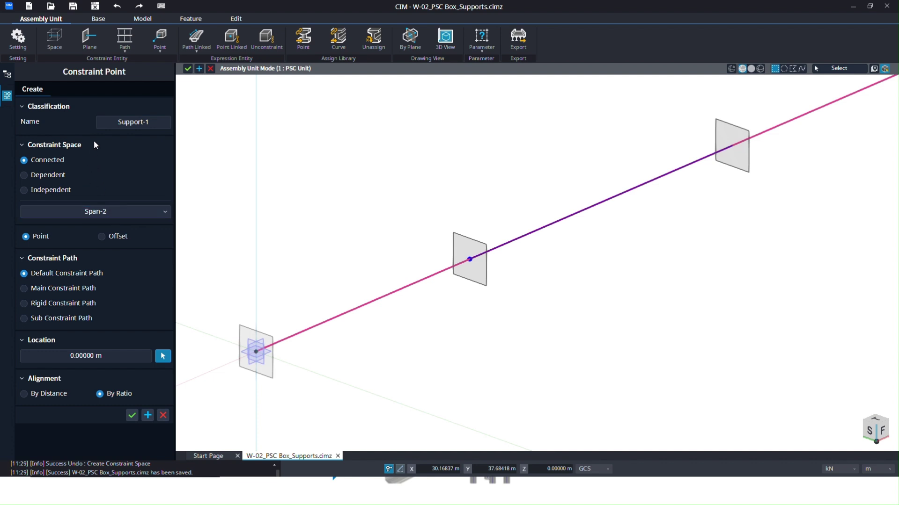
{"action": "left_click", "coordinate": [120, 122]}
{"action": "left_click_drag", "start_coordinate": [145, 122], "coordinate": [150, 122]}
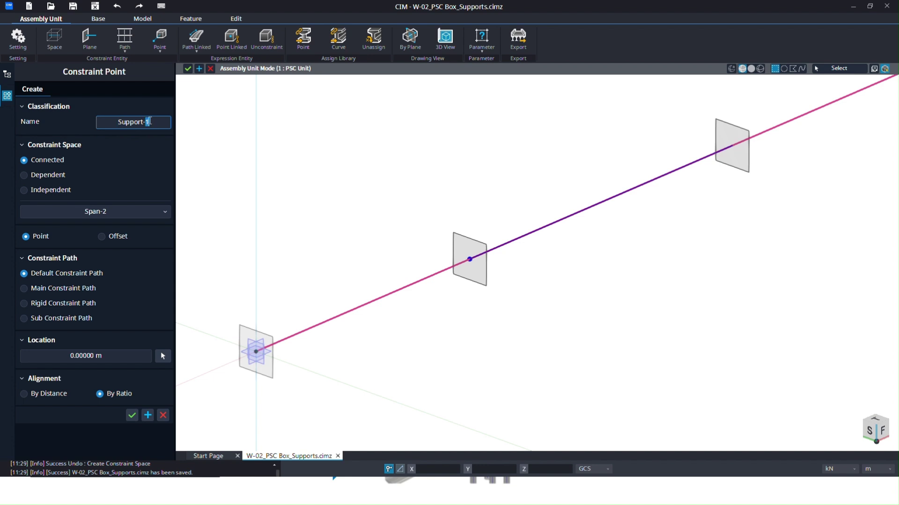
{"action": "type", "text": "2"}
Create the Support-2 point at location 78 m, aligned by distance from the start point
{"action": "left_click", "coordinate": [38, 394]}
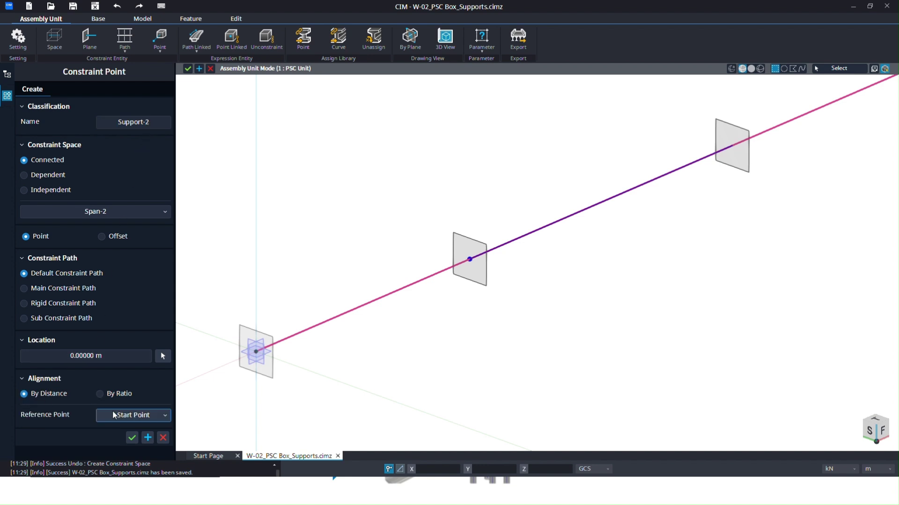
{"action": "left_click", "coordinate": [75, 356]}
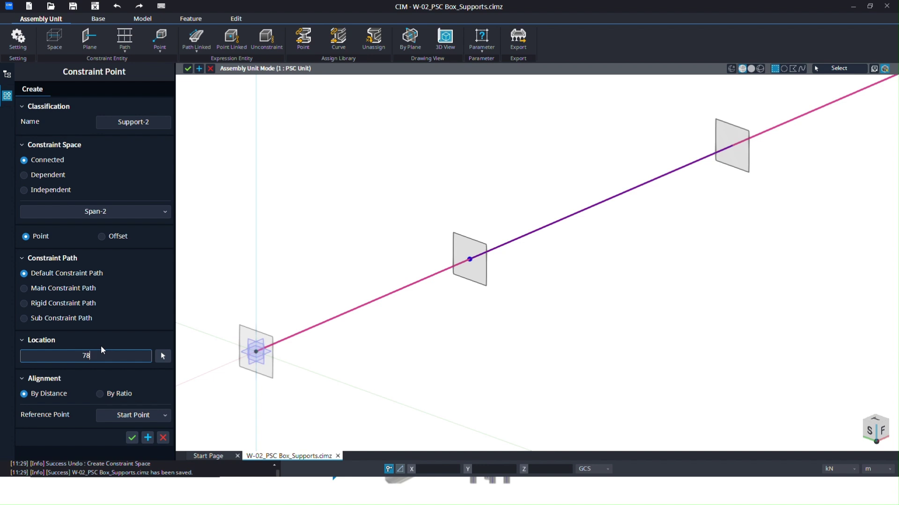
{"action": "left_click", "coordinate": [148, 438]}
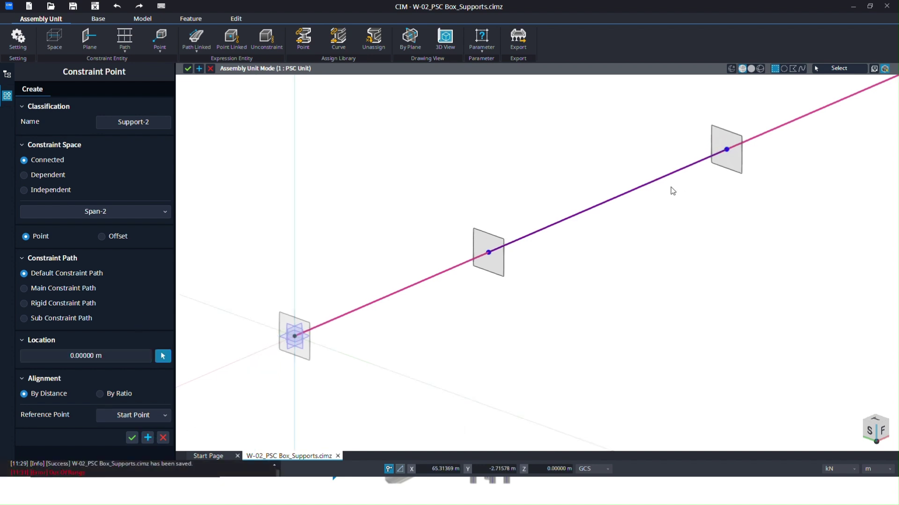
Name the next constraint point End and set its constraint space to Span-3
{"action": "scroll", "coordinate": [672, 191], "scroll_direction": "down", "scroll_amount": 2}
{"action": "right_click_drag", "start_coordinate": [669, 192], "coordinate": [679, 132]}
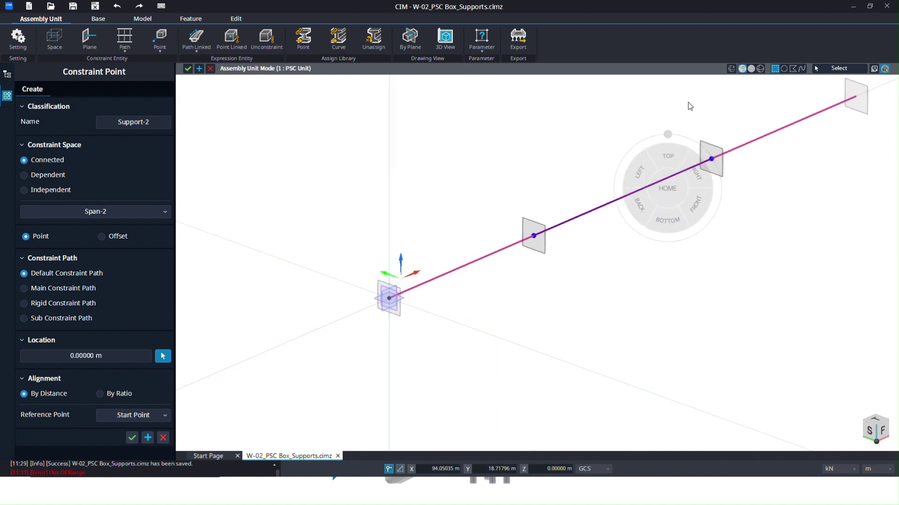
{"action": "middle_click_drag", "start_coordinate": [688, 105], "coordinate": [528, 215]}
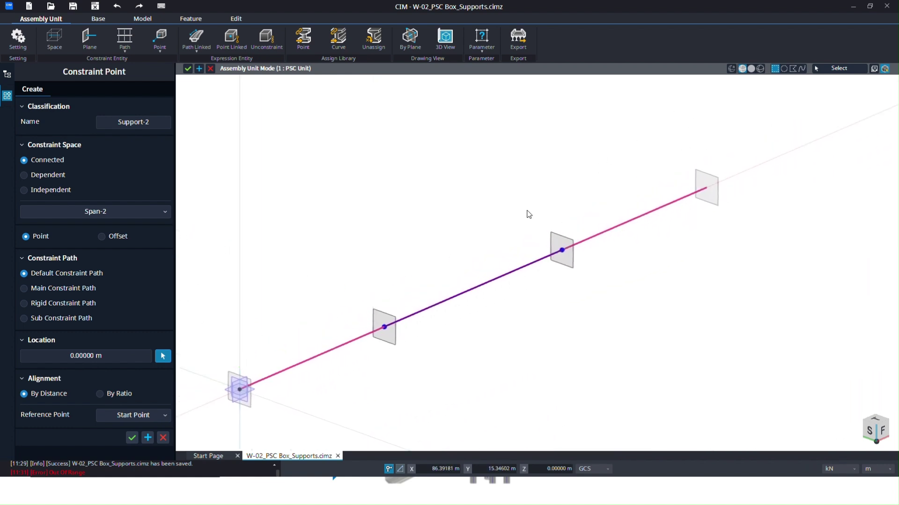
{"action": "left_click", "coordinate": [133, 121]}
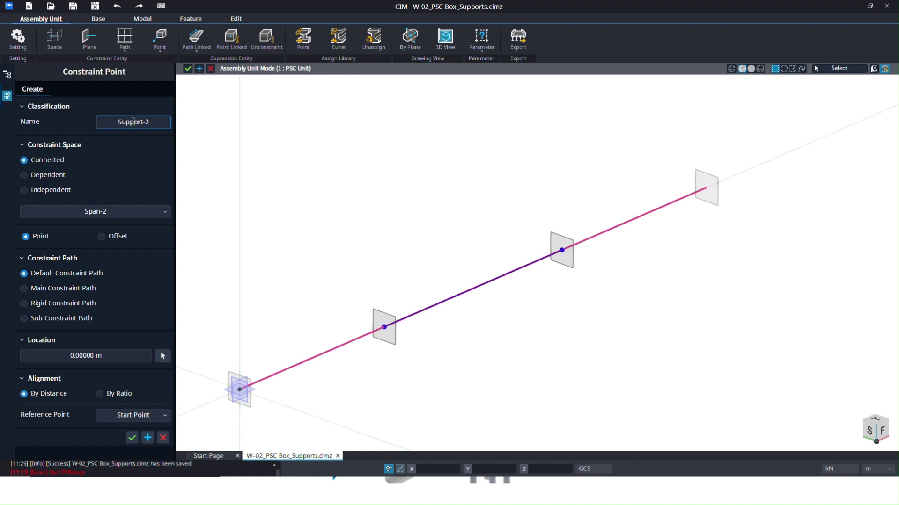
{"action": "left_click_drag", "start_coordinate": [118, 121], "coordinate": [148, 117]}
{"action": "left_click", "coordinate": [113, 212]}
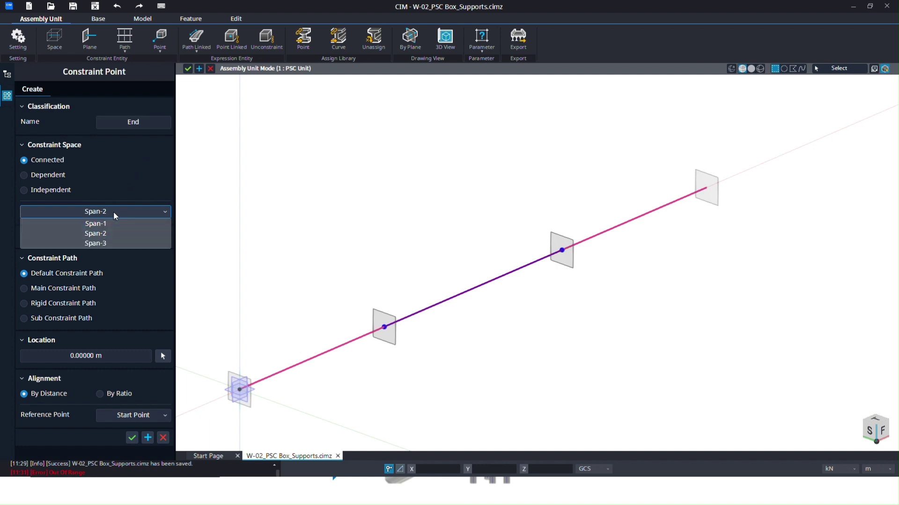
{"action": "left_click", "coordinate": [101, 241]}
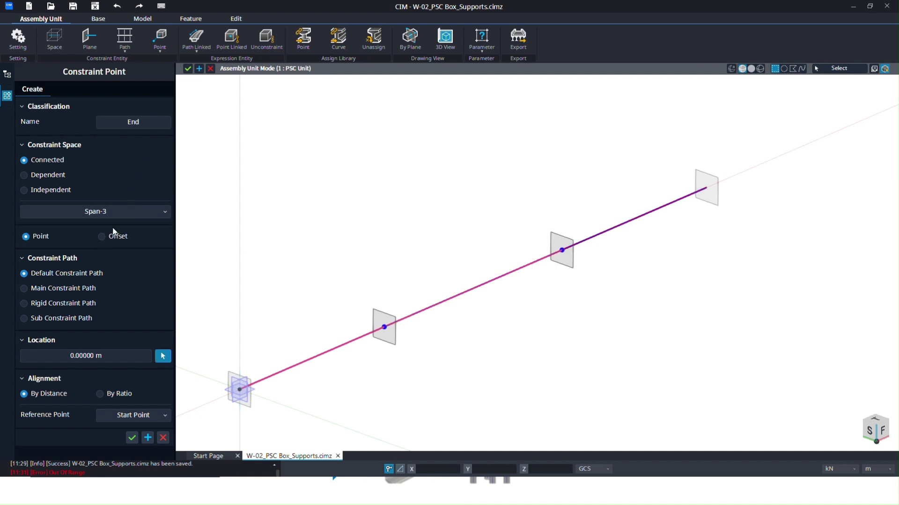
Create the End constraint point at location 113 m and finish constraint point creation
{"action": "left_click", "coordinate": [70, 360]}
{"action": "key", "text": "ctrl+a"}
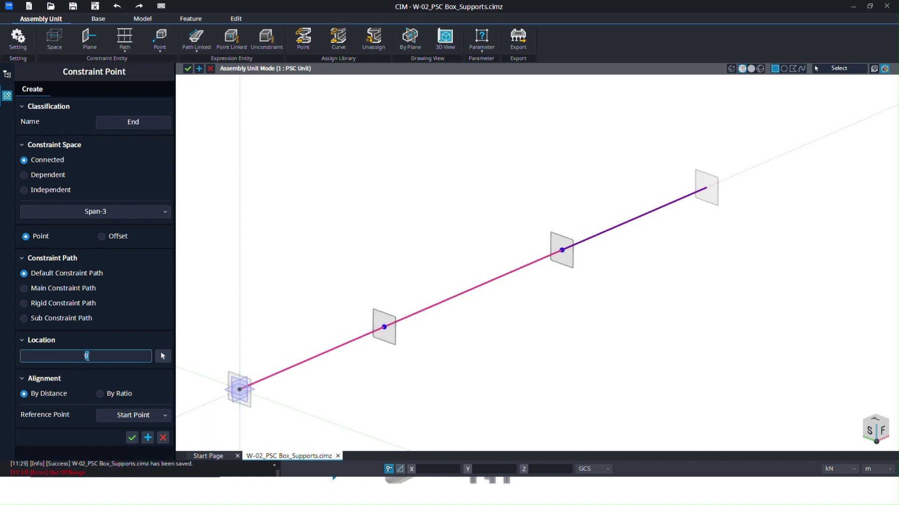
{"action": "type", "text": "113"}
{"action": "key", "text": "Return"}
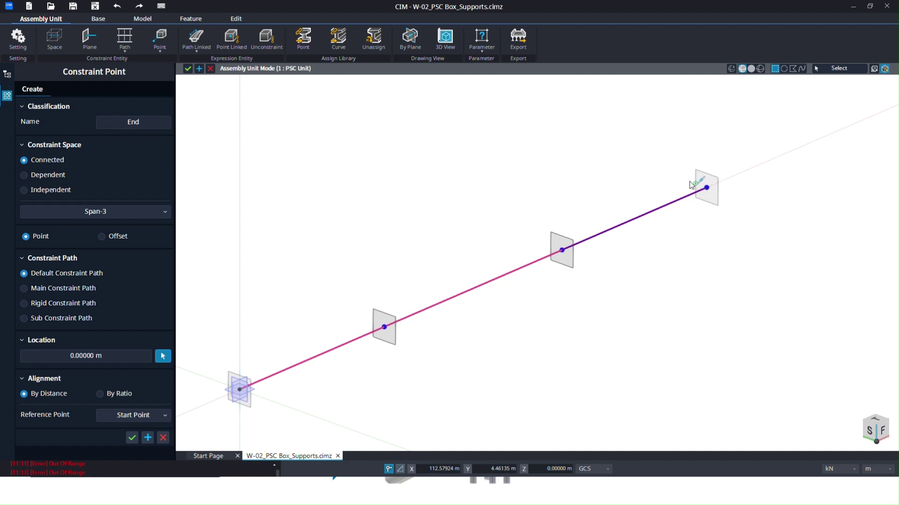
{"action": "left_click", "coordinate": [132, 437]}
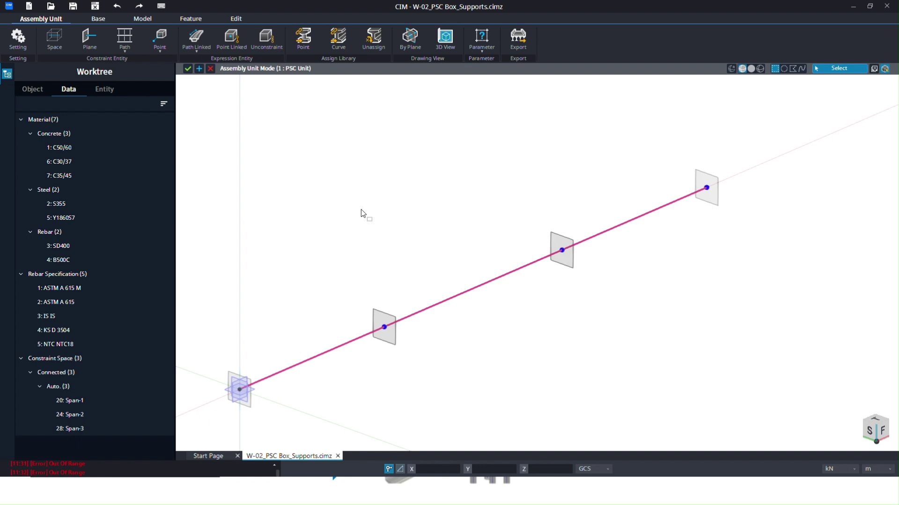
Accept and leave the assembly unit mode, and save the project file
{"action": "middle_click_drag", "start_coordinate": [361, 218], "coordinate": [388, 181]}
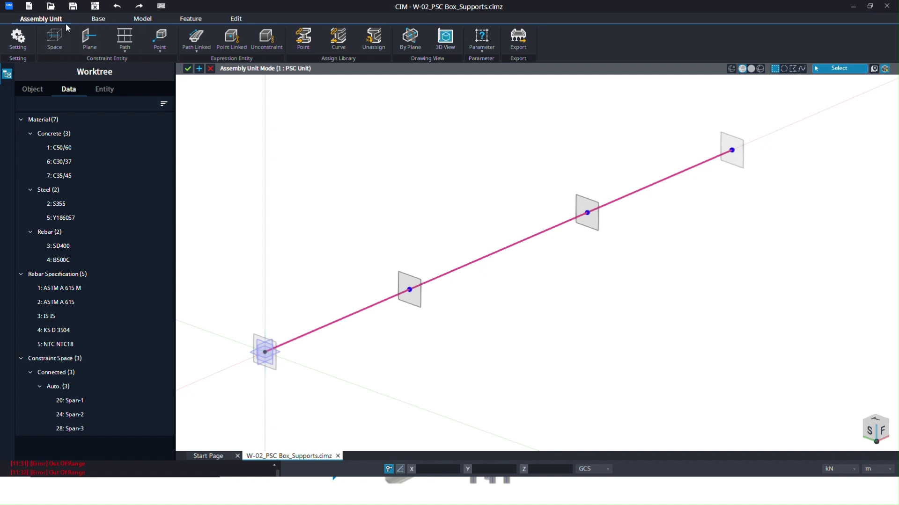
{"action": "left_click", "coordinate": [74, 7]}
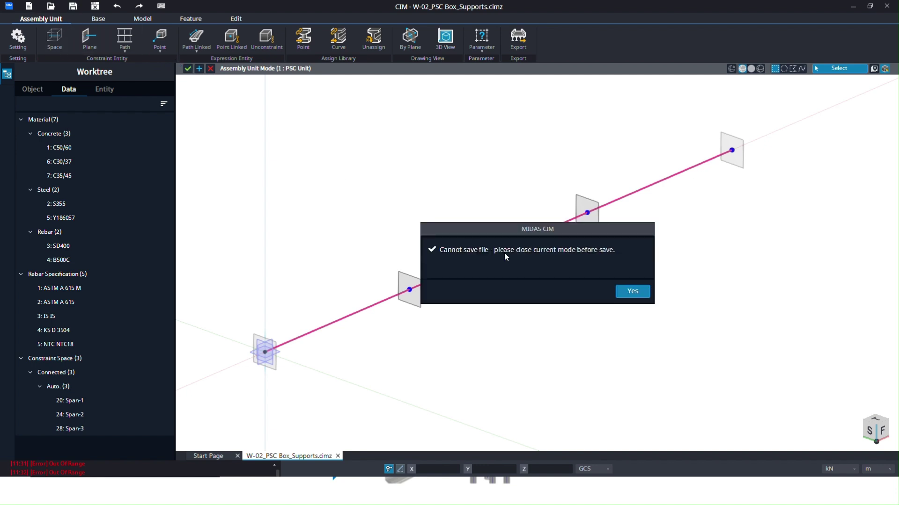
{"action": "left_click", "coordinate": [637, 293]}
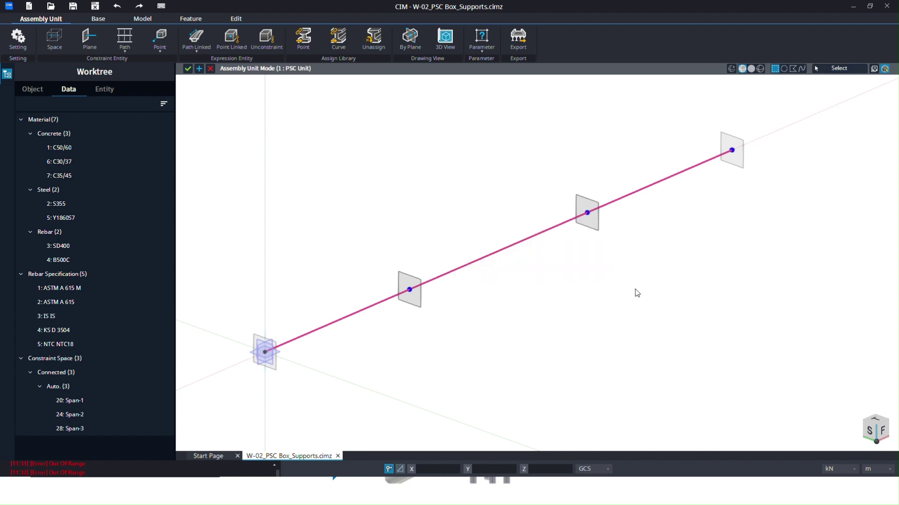
{"action": "left_click", "coordinate": [188, 69]}
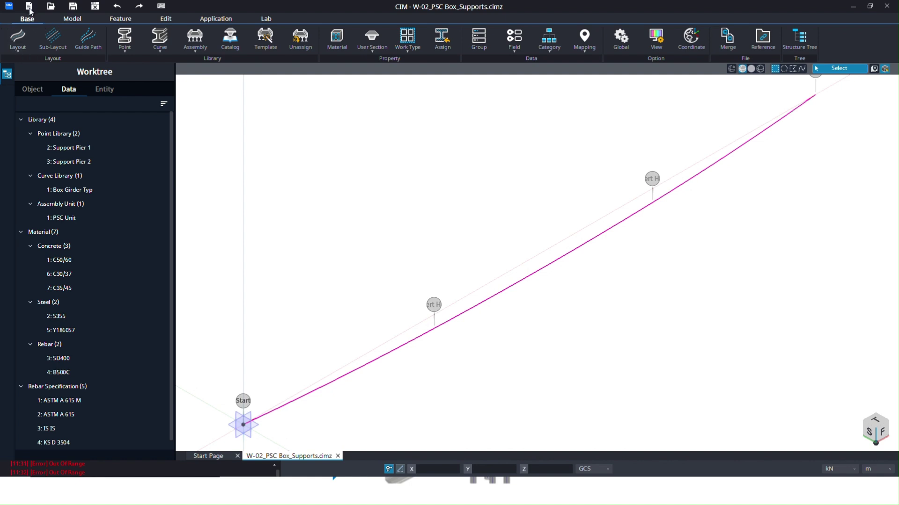
{"action": "key", "text": "ctrl+s"}
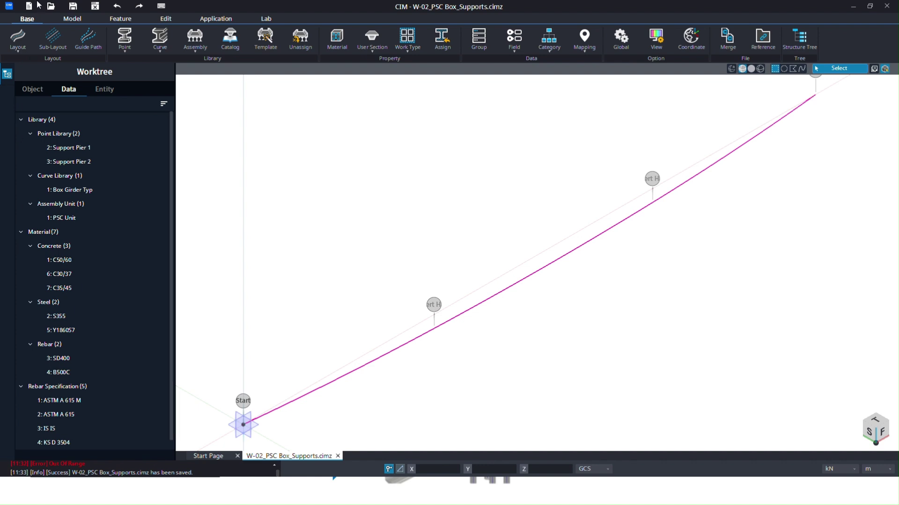
{"action": "left_click", "coordinate": [76, 7]}
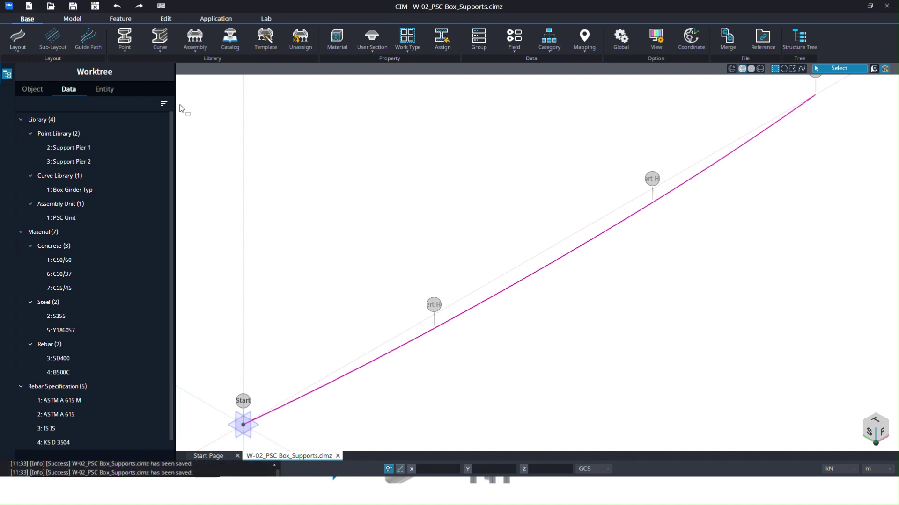
Reopen the PSC Unit assembly unit for editing
{"action": "right_click", "coordinate": [77, 219]}
{"action": "left_click", "coordinate": [113, 269]}
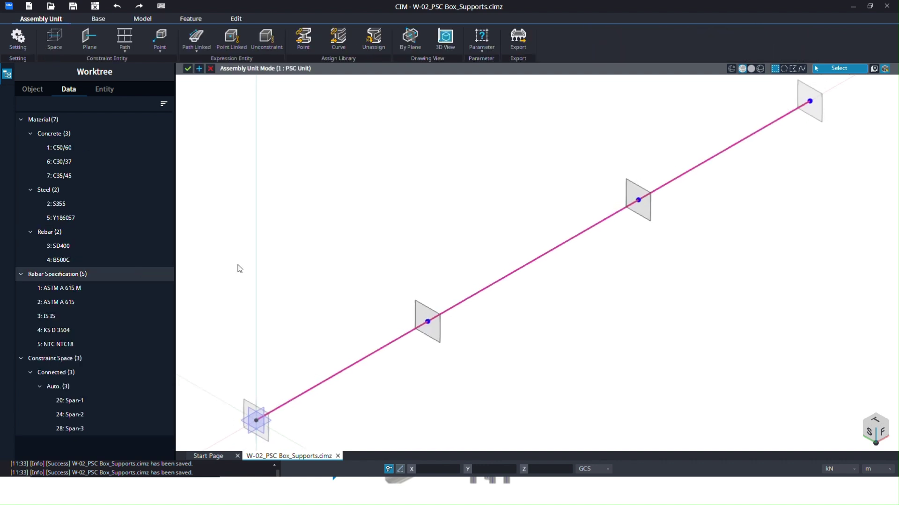
{"action": "scroll", "coordinate": [439, 224], "scroll_direction": "down", "scroll_amount": 2}
{"action": "middle_click_drag", "start_coordinate": [387, 261], "coordinate": [374, 228]}
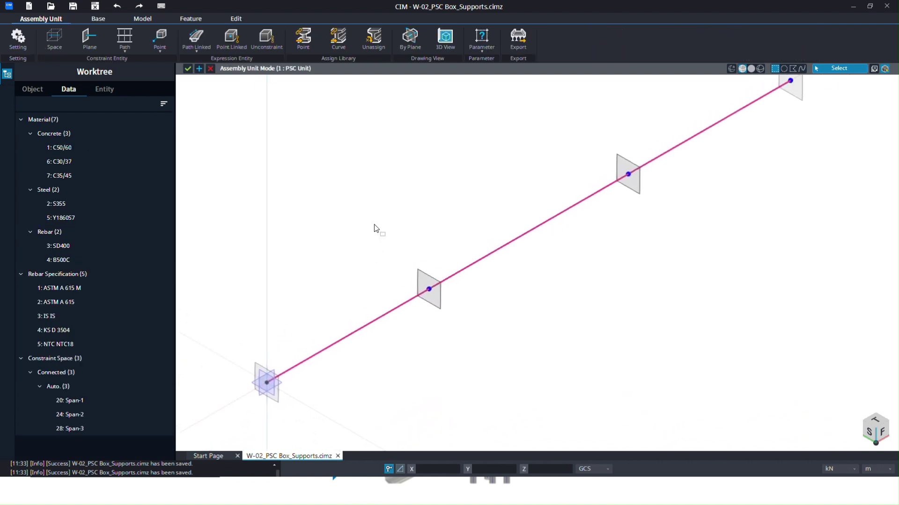
Start a point library assignment of Support Pier 1 in Span-1 and select the constraint point at 35 m
{"action": "left_click", "coordinate": [100, 19]}
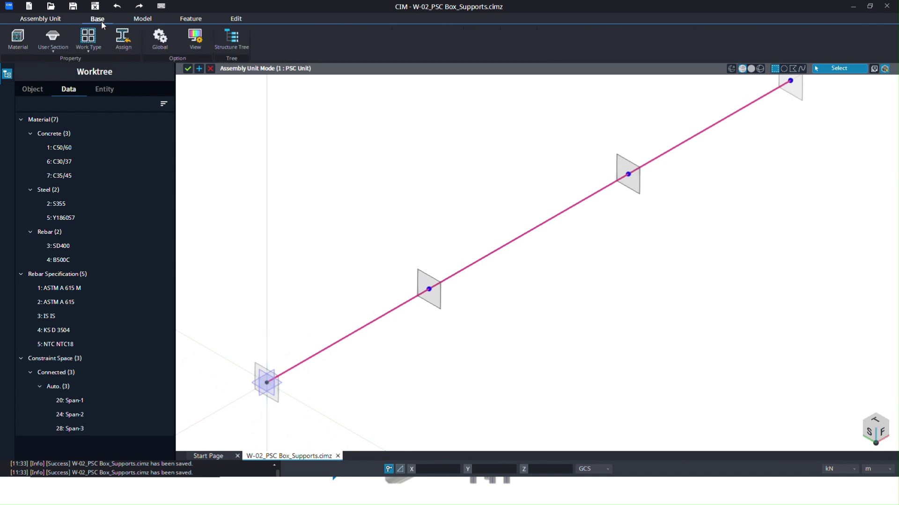
{"action": "left_click", "coordinate": [56, 20]}
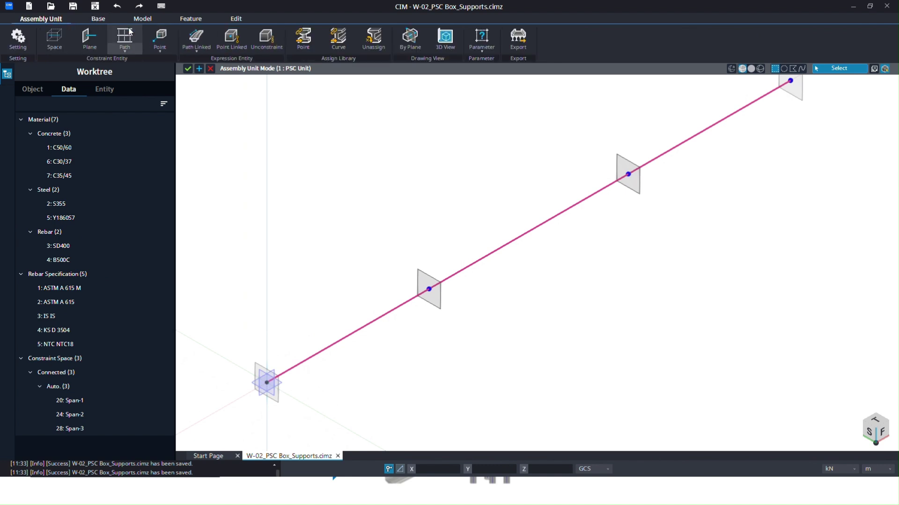
{"action": "left_click", "coordinate": [305, 43]}
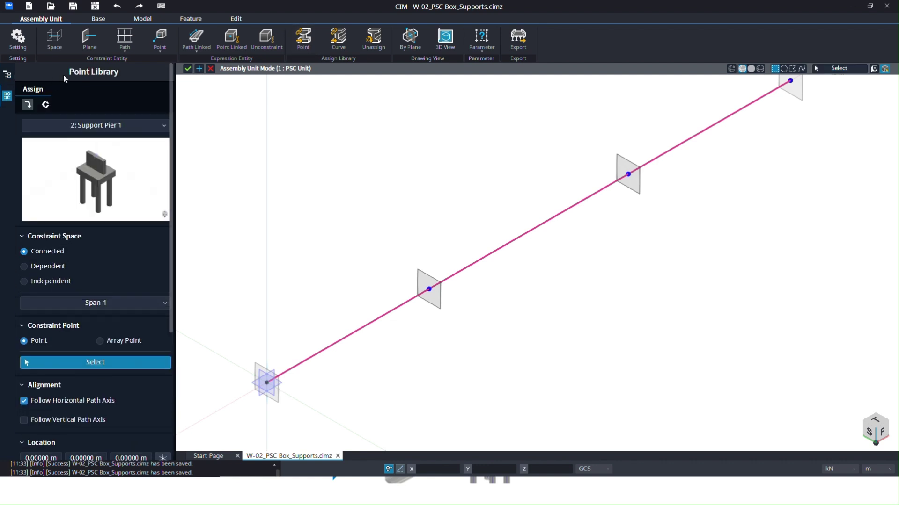
{"action": "left_click", "coordinate": [112, 128]}
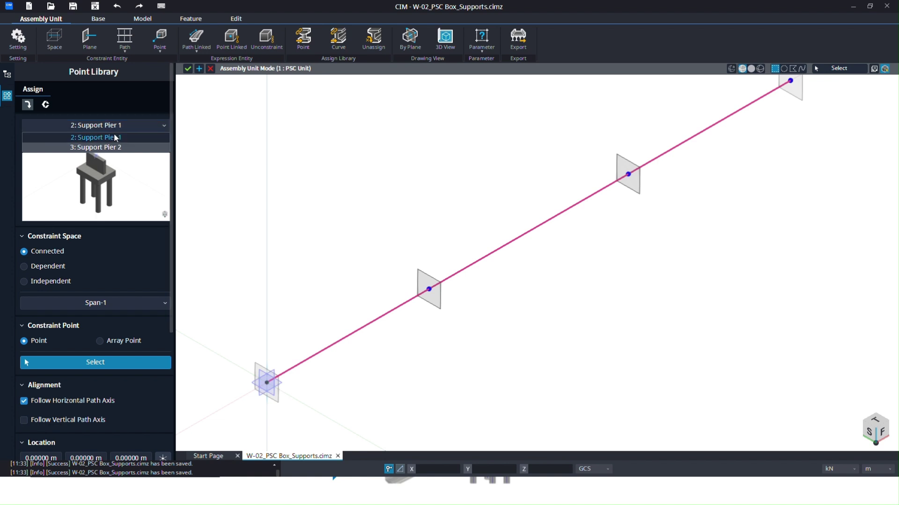
{"action": "left_click", "coordinate": [118, 140]}
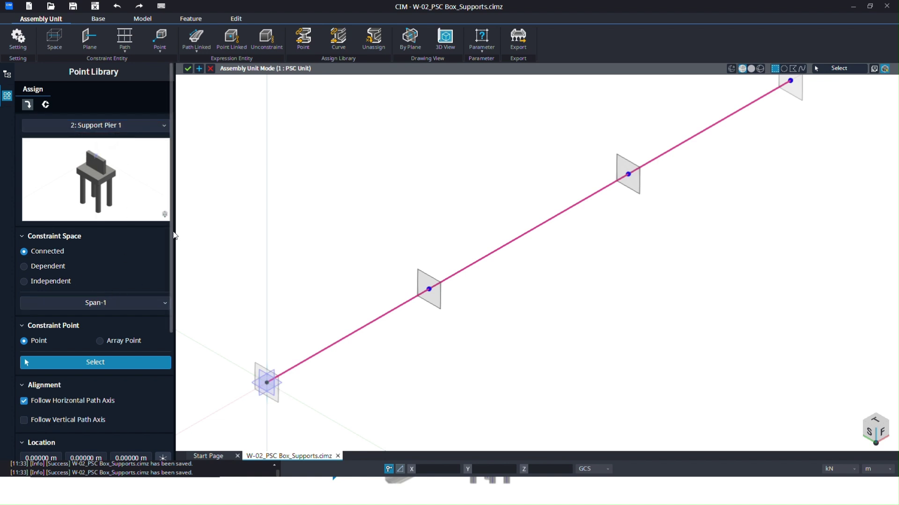
{"action": "left_click_drag", "start_coordinate": [172, 237], "coordinate": [166, 296]}
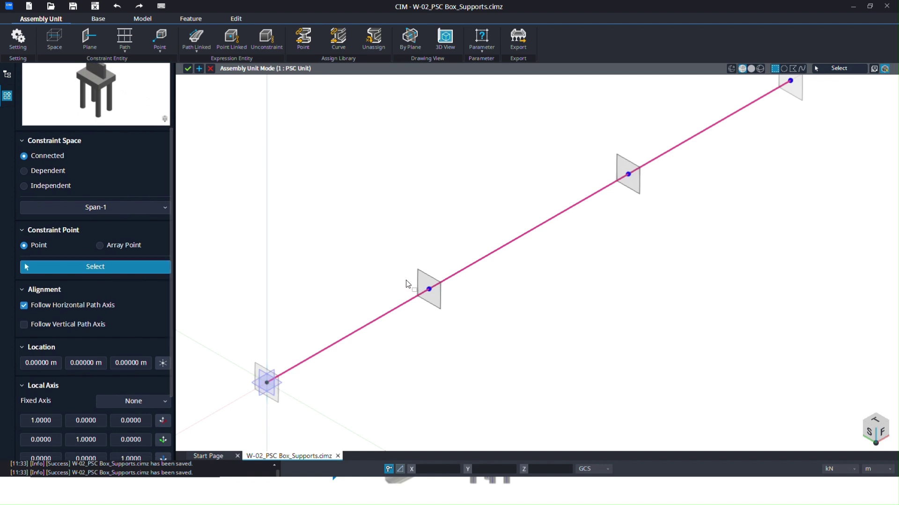
{"action": "left_click_drag", "start_coordinate": [406, 280], "coordinate": [445, 304]}
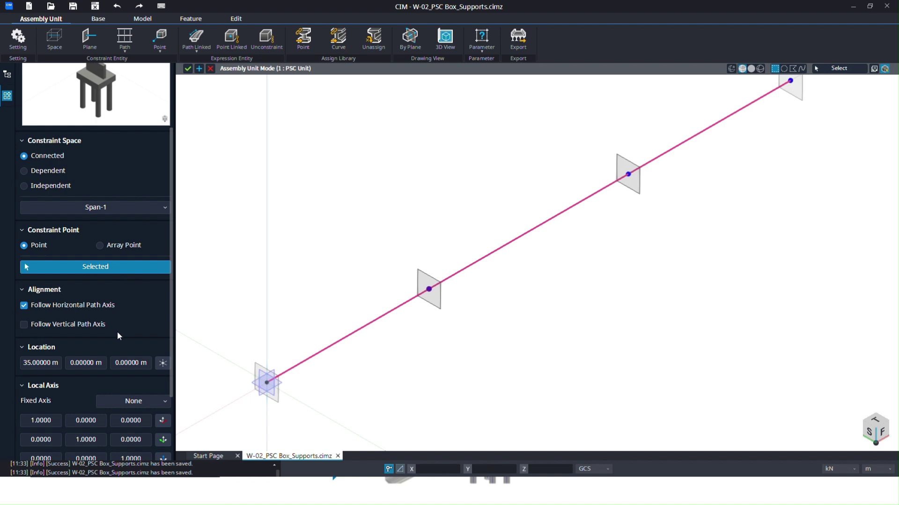
Preview Support Pier 1 as a simplified model at the selected point and inspect its height against the path
{"action": "scroll", "coordinate": [117, 336], "scroll_direction": "down", "scroll_amount": 2}
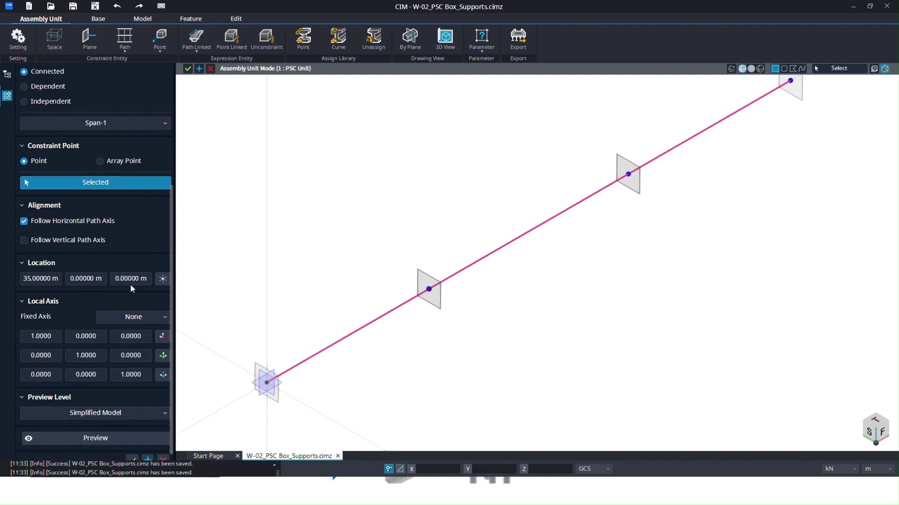
{"action": "scroll", "coordinate": [130, 286], "scroll_direction": "down", "scroll_amount": 1}
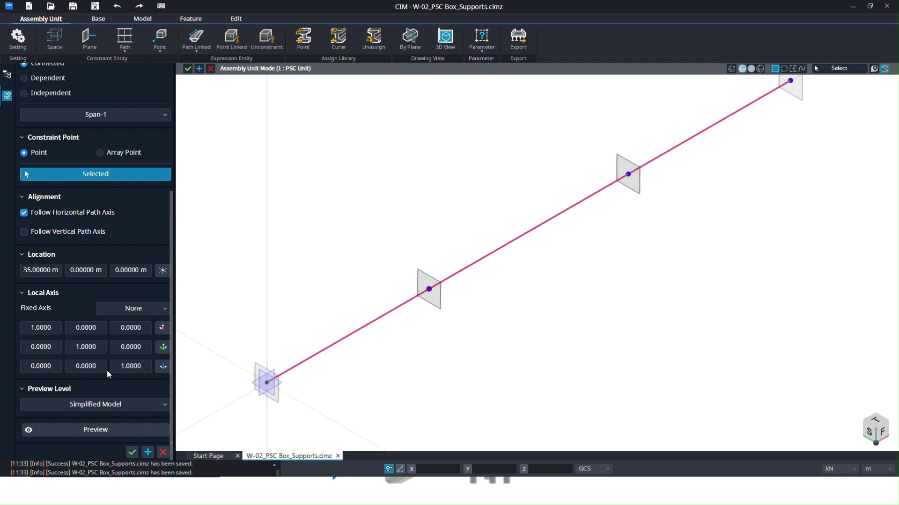
{"action": "left_click", "coordinate": [109, 429]}
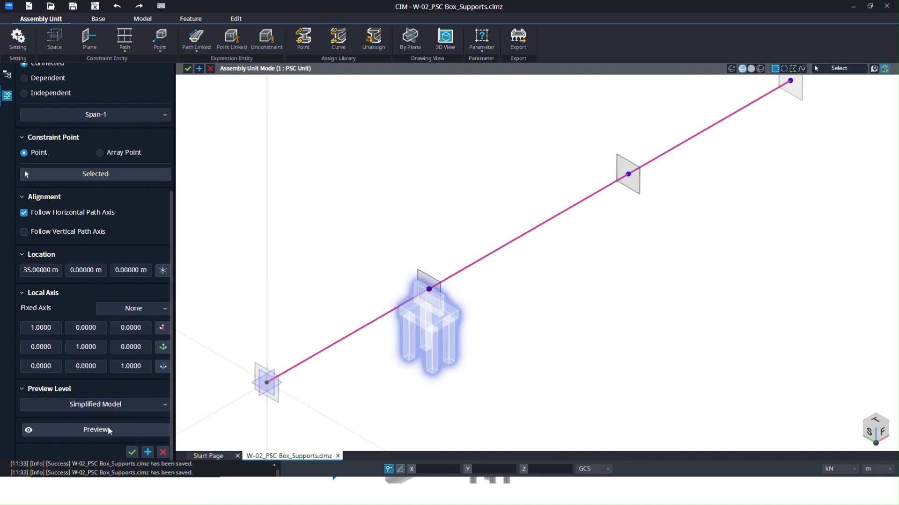
{"action": "scroll", "coordinate": [149, 139], "scroll_direction": "up", "scroll_amount": 2}
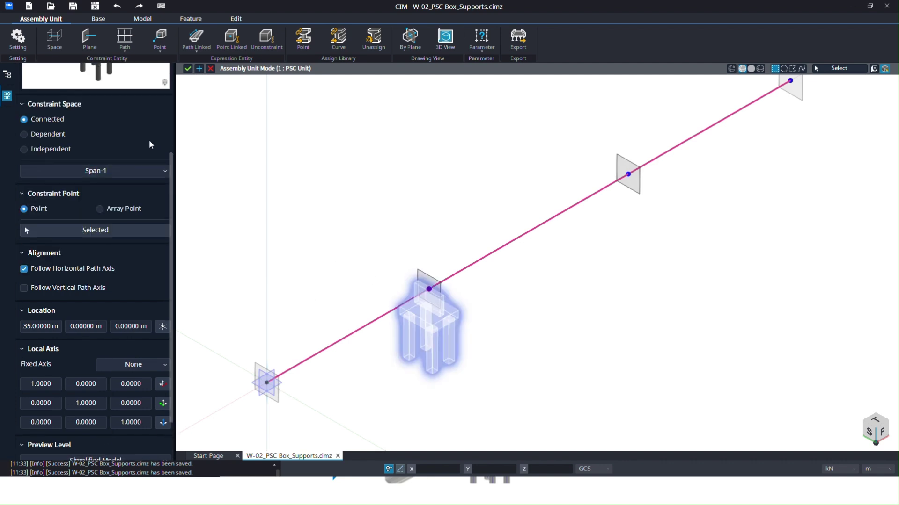
{"action": "scroll", "coordinate": [149, 140], "scroll_direction": "up", "scroll_amount": 4}
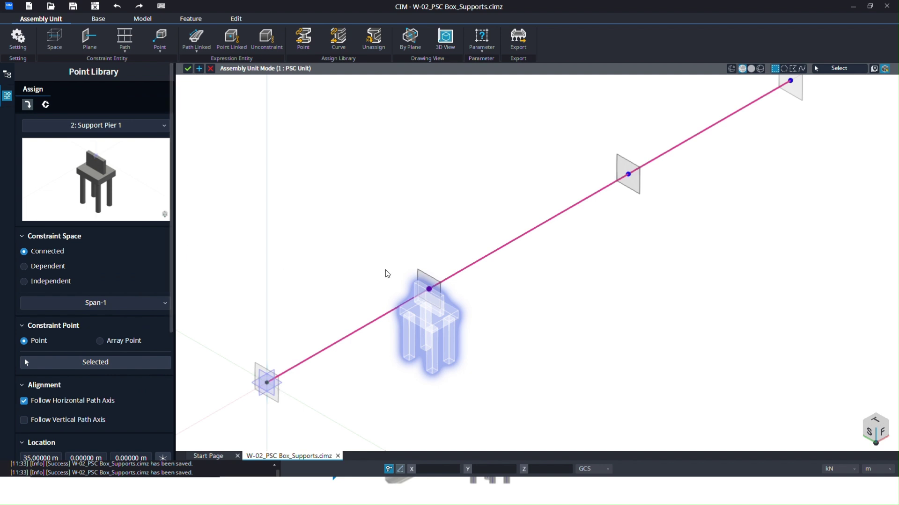
{"action": "scroll", "coordinate": [387, 274], "scroll_direction": "up", "scroll_amount": 3}
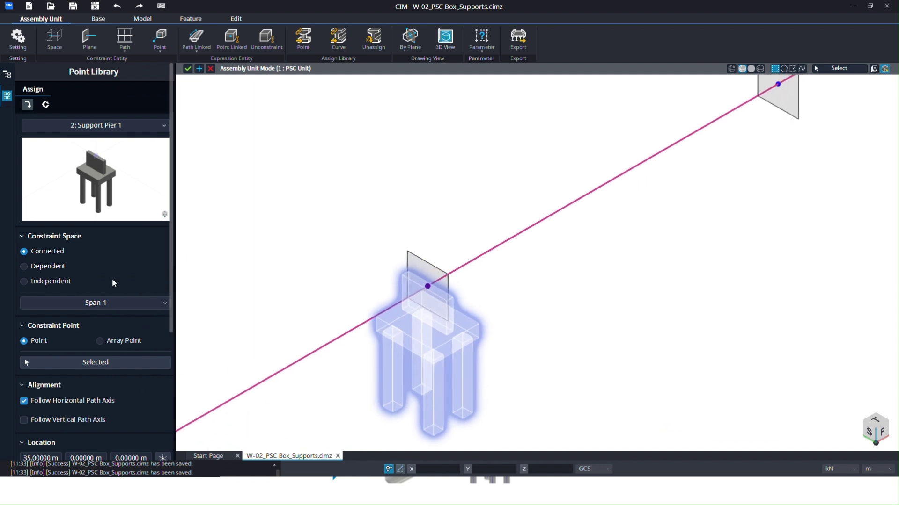
Set the vertical location of Support Pier 1 to -2.2 m, preview it and assign it
{"action": "scroll", "coordinate": [111, 283], "scroll_direction": "down", "scroll_amount": 5}
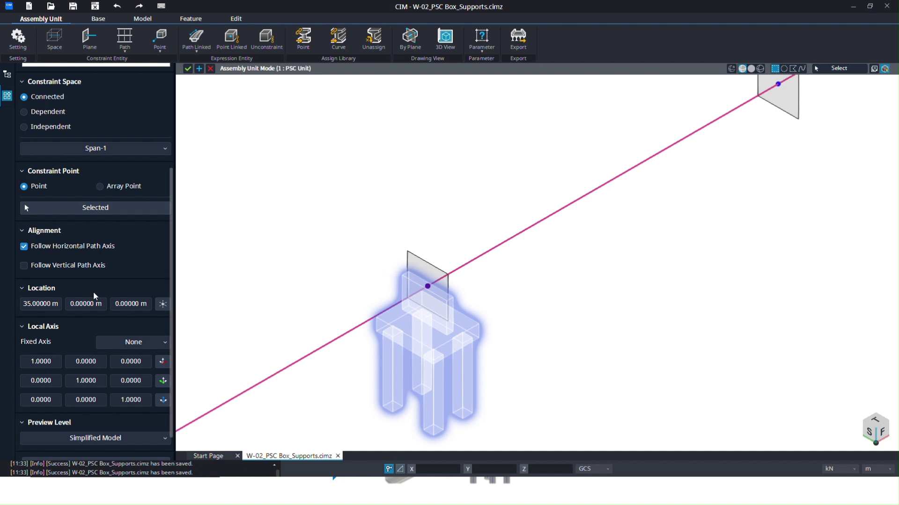
{"action": "left_click", "coordinate": [120, 304]}
{"action": "left_click_drag", "start_coordinate": [121, 303], "coordinate": [133, 304]}
{"action": "type", "text": "-2.2"}
{"action": "key", "text": "Return"}
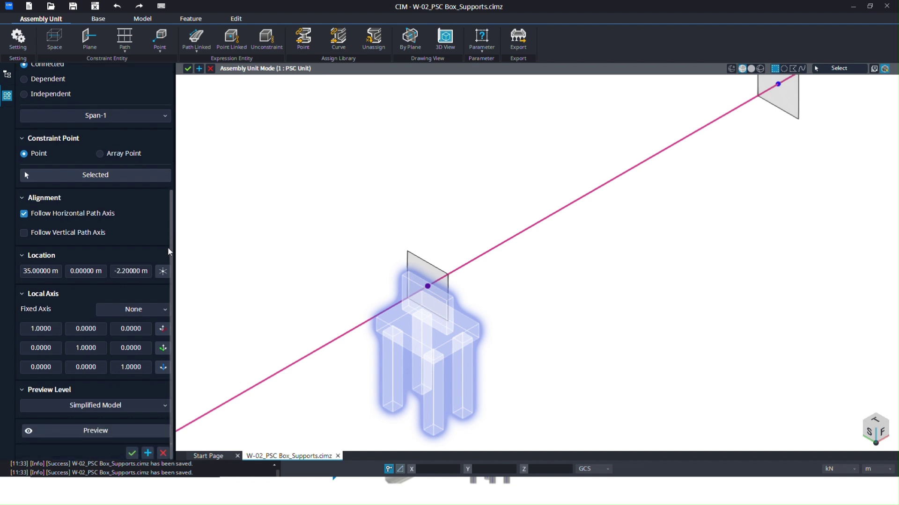
{"action": "left_click", "coordinate": [108, 433]}
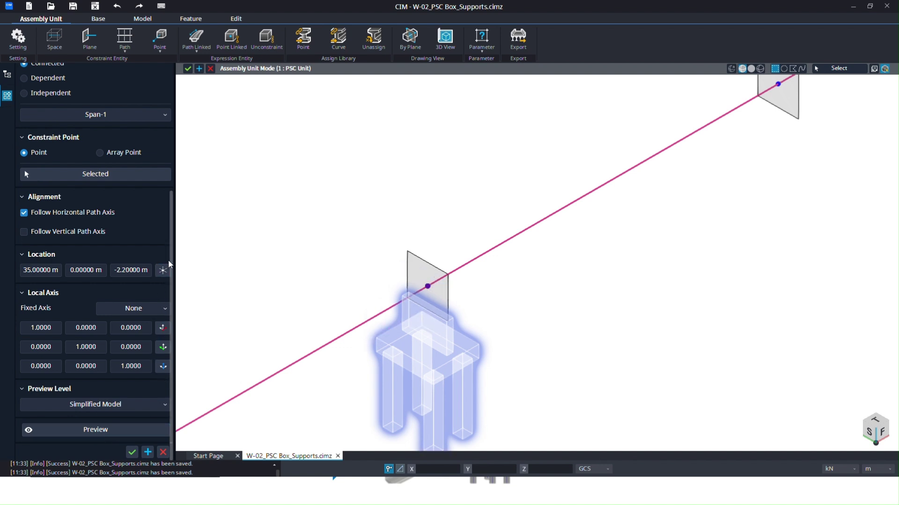
{"action": "left_click", "coordinate": [132, 452]}
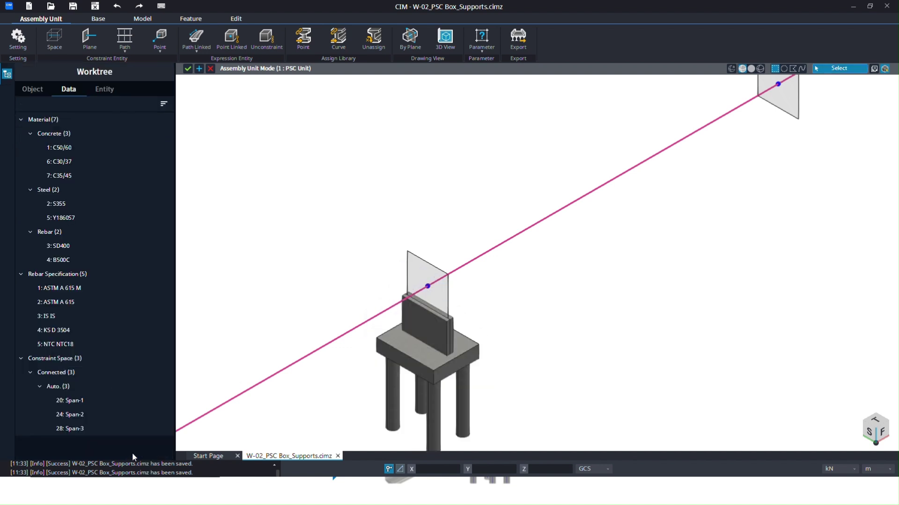
Start a point library assignment of Support Pier 2 in Span-2 and select the constraint point at 78 m
{"action": "middle_click_drag", "start_coordinate": [370, 289], "coordinate": [349, 266]}
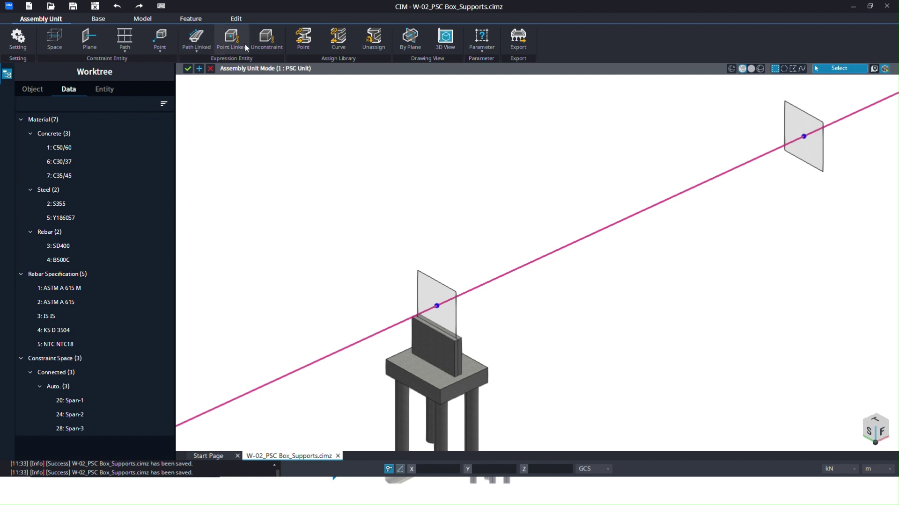
{"action": "left_click", "coordinate": [303, 45]}
{"action": "left_click", "coordinate": [129, 125]}
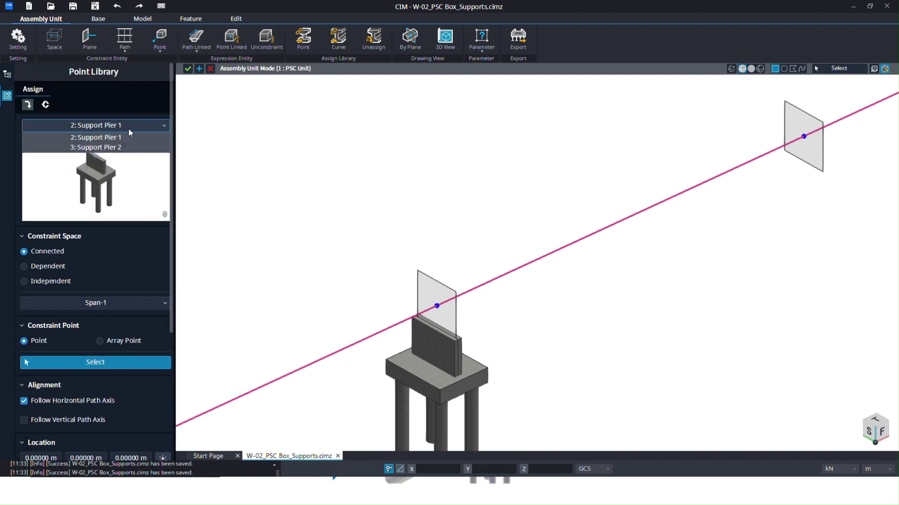
{"action": "left_click", "coordinate": [121, 146]}
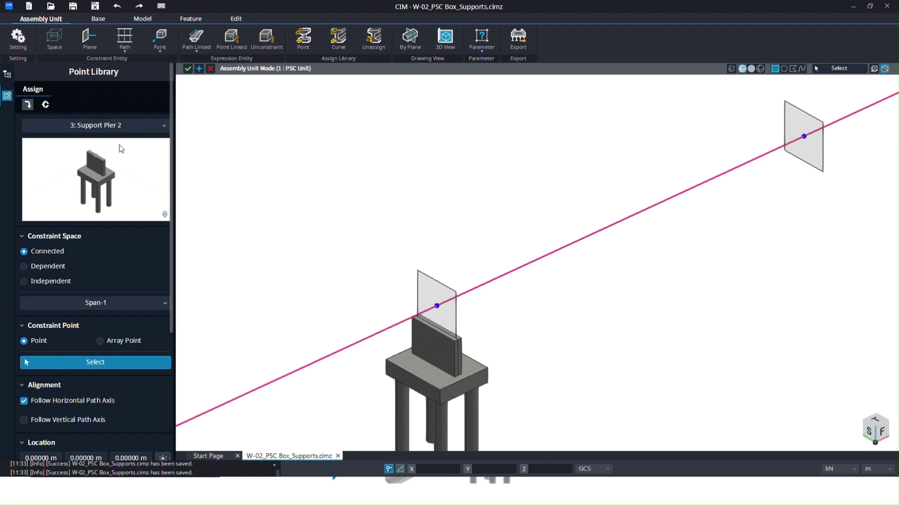
{"action": "left_click", "coordinate": [88, 304]}
{"action": "left_click", "coordinate": [84, 324]}
{"action": "scroll", "coordinate": [166, 262], "scroll_direction": "down", "scroll_amount": 5}
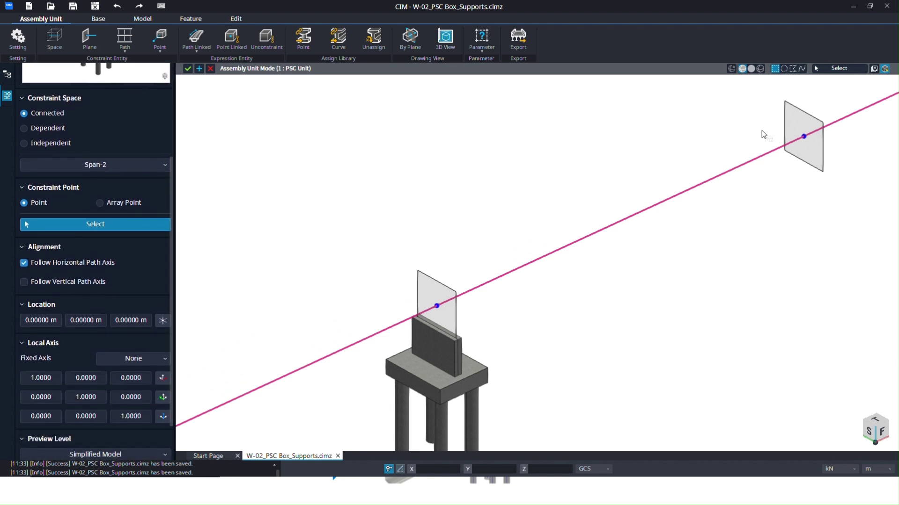
{"action": "left_click_drag", "start_coordinate": [762, 130], "coordinate": [825, 146]}
Set the vertical location of Support Pier 2 to -2.2 m, preview it and assign it
{"action": "left_click", "coordinate": [118, 320]}
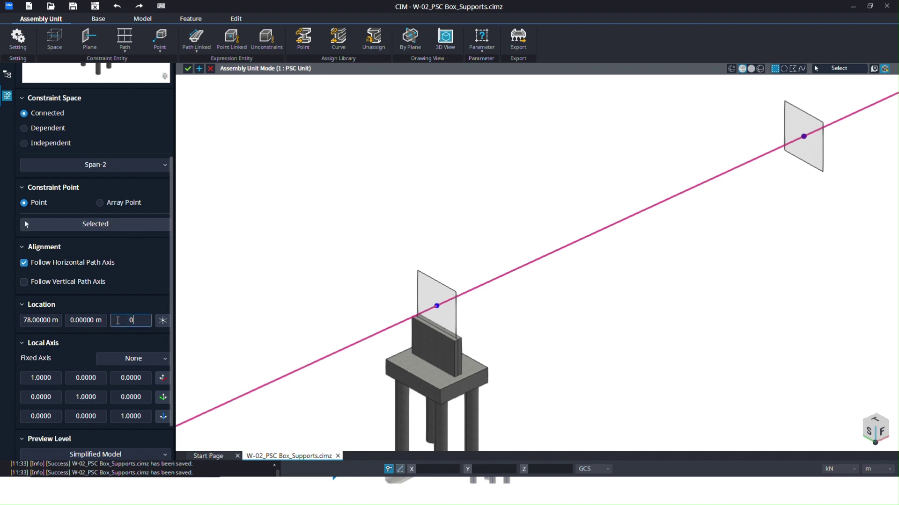
{"action": "left_click_drag", "start_coordinate": [118, 321], "coordinate": [141, 321]}
{"action": "type", "text": "-2.2"}
{"action": "left_click_drag", "start_coordinate": [170, 264], "coordinate": [171, 314]}
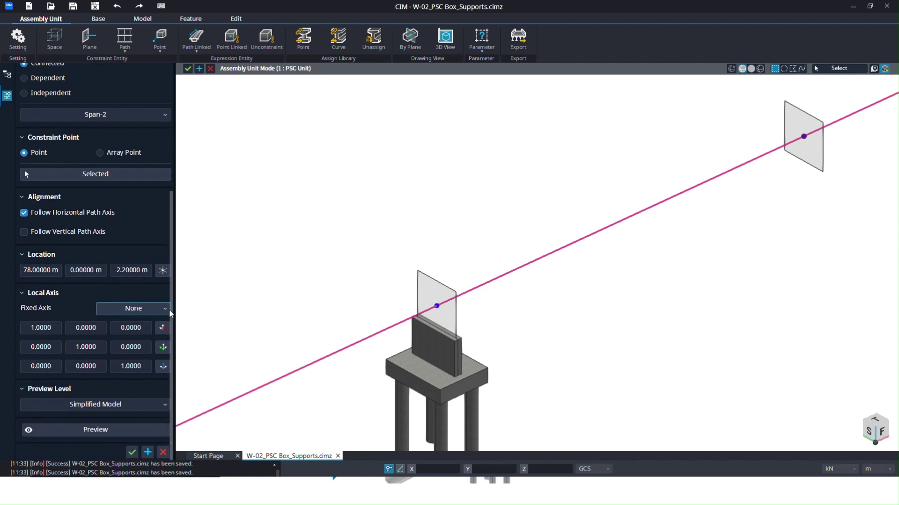
{"action": "left_click", "coordinate": [101, 432]}
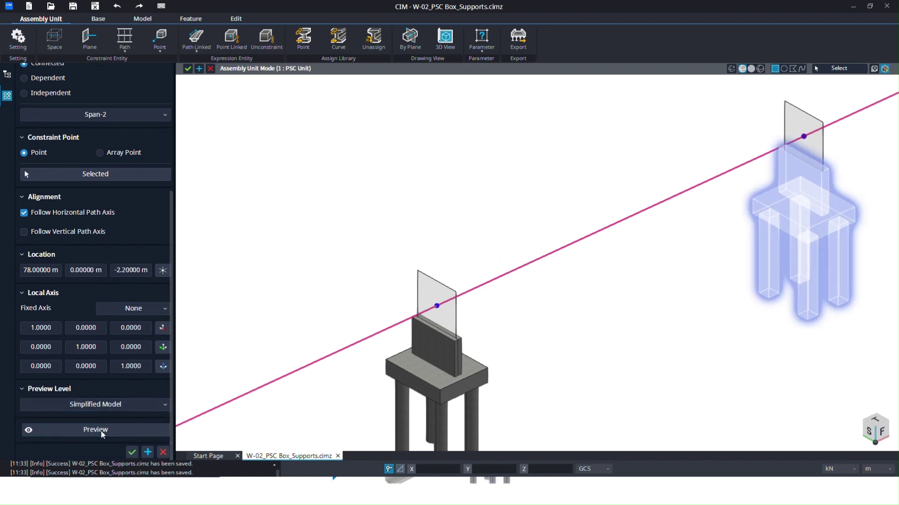
{"action": "left_click", "coordinate": [133, 451]}
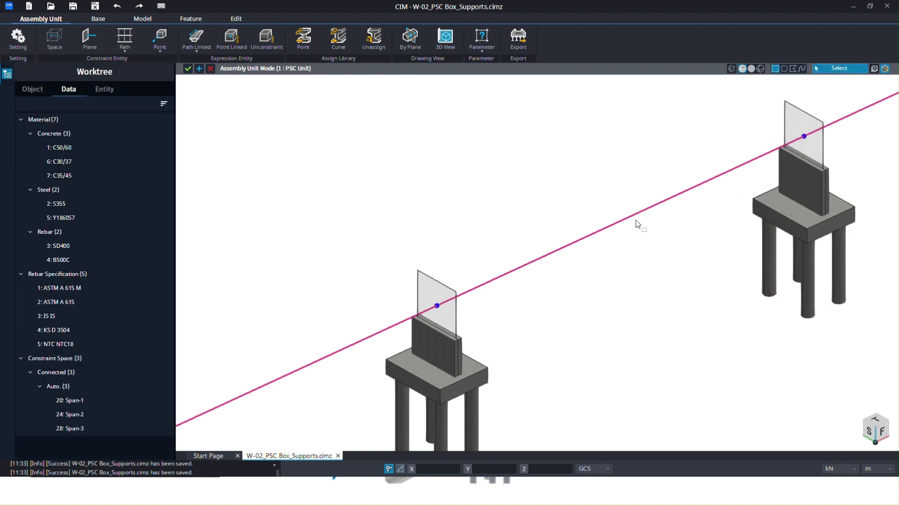
Start a curve library assignment of Box Girder Typ on Span-1, preview it as a simplified model from the start, and assign it
{"action": "middle_click_drag", "start_coordinate": [553, 217], "coordinate": [480, 203]}
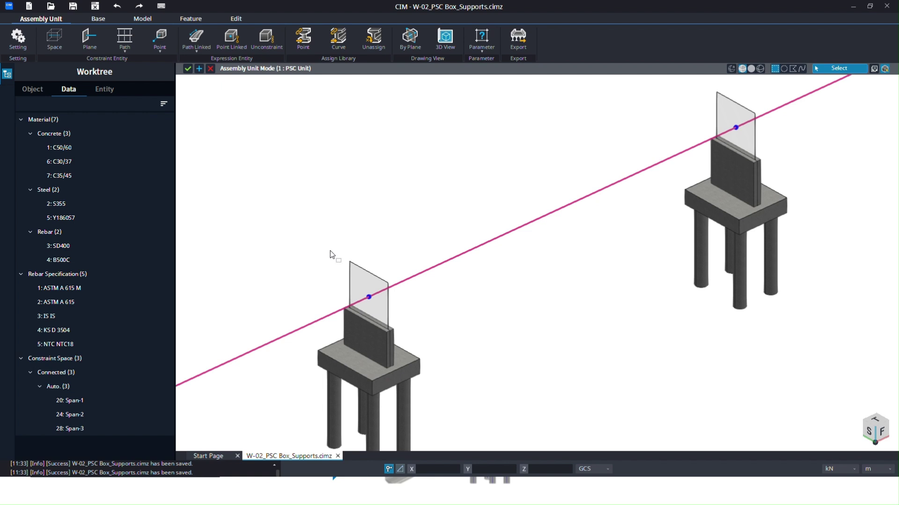
{"action": "middle_click_drag", "start_coordinate": [388, 246], "coordinate": [355, 277]}
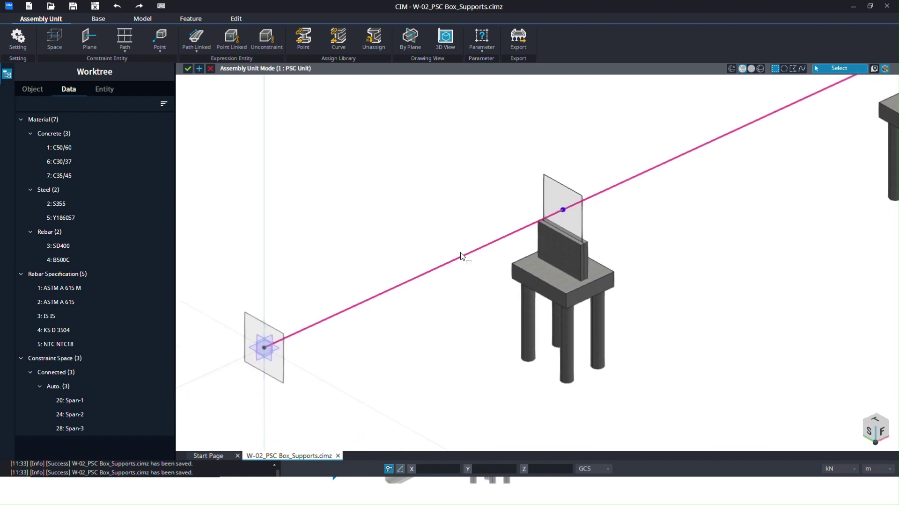
{"action": "middle_click_drag", "start_coordinate": [463, 257], "coordinate": [230, 337]}
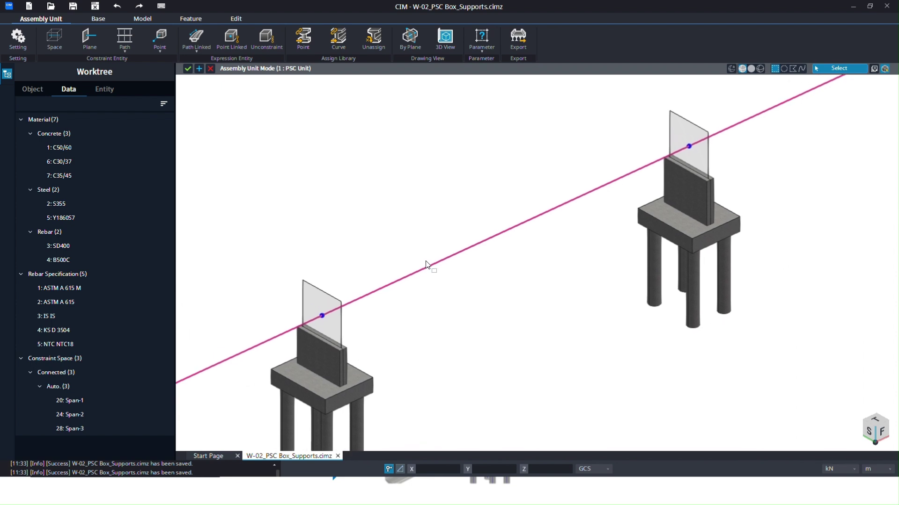
{"action": "middle_click_drag", "start_coordinate": [426, 264], "coordinate": [496, 242]}
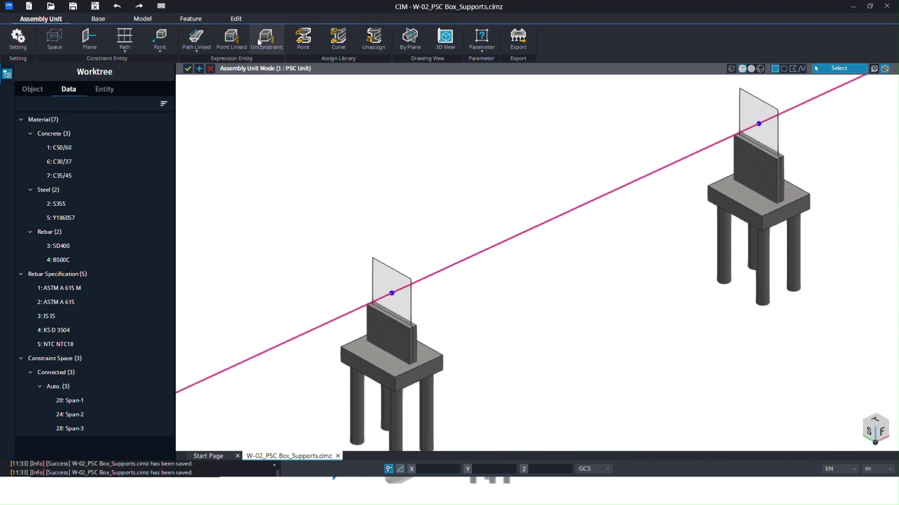
{"action": "left_click", "coordinate": [339, 40]}
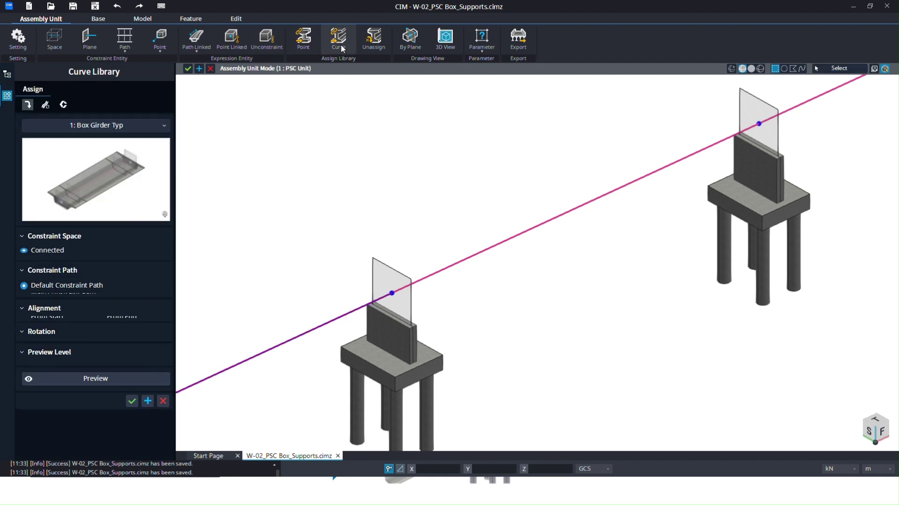
{"action": "left_click", "coordinate": [101, 126]}
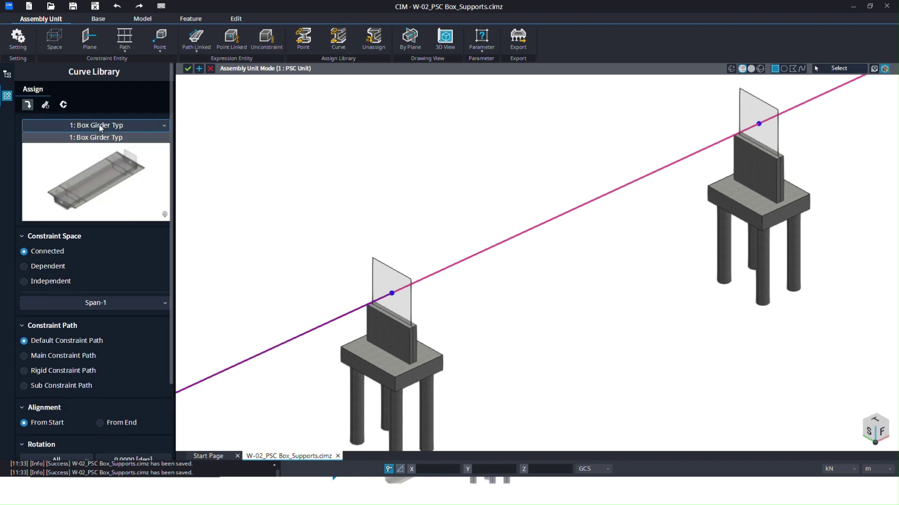
{"action": "left_click", "coordinate": [101, 127]}
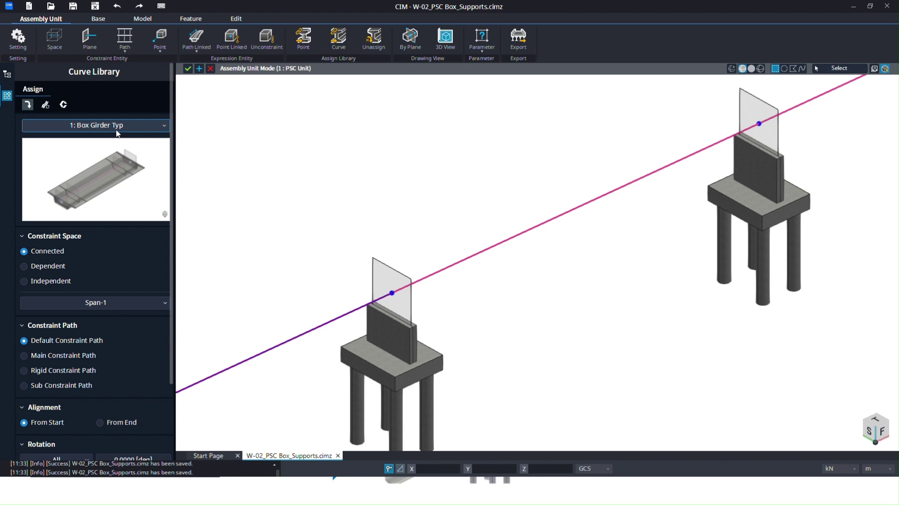
{"action": "scroll", "coordinate": [410, 205], "scroll_direction": "down", "scroll_amount": 5}
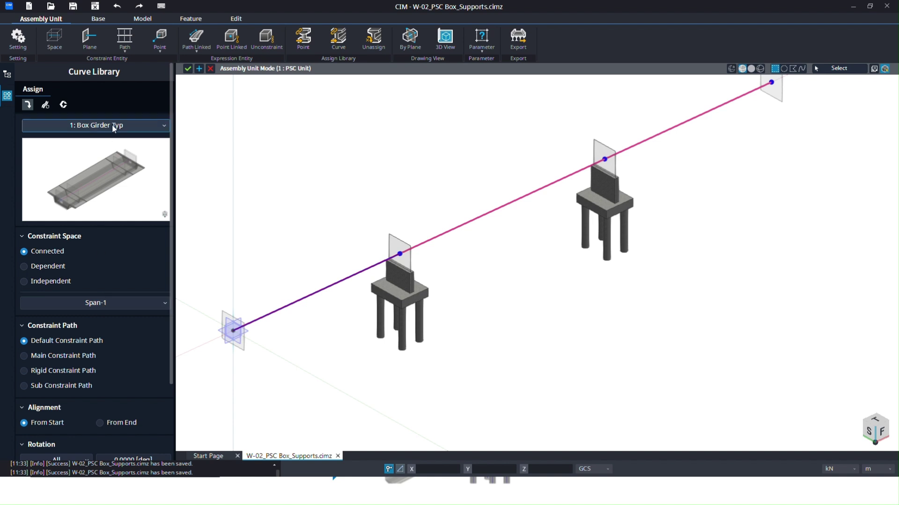
{"action": "scroll", "coordinate": [120, 350], "scroll_direction": "down", "scroll_amount": 2}
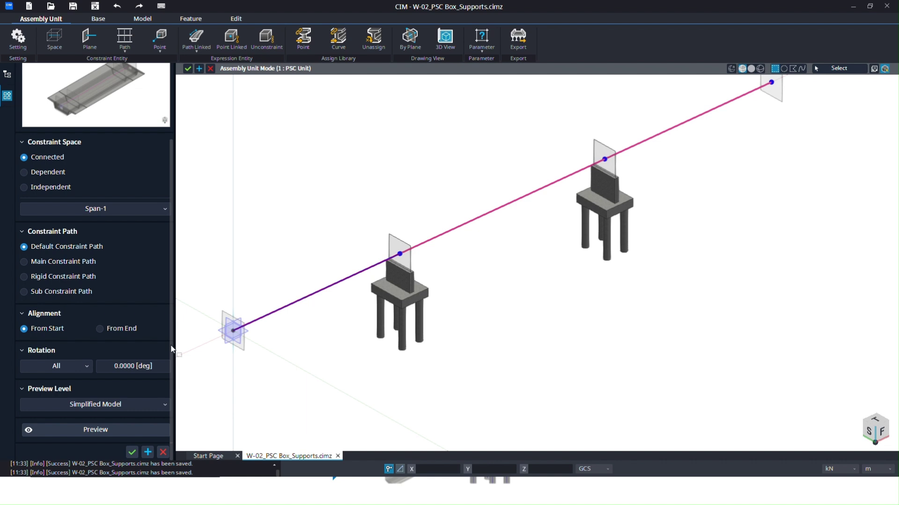
{"action": "left_click", "coordinate": [113, 429]}
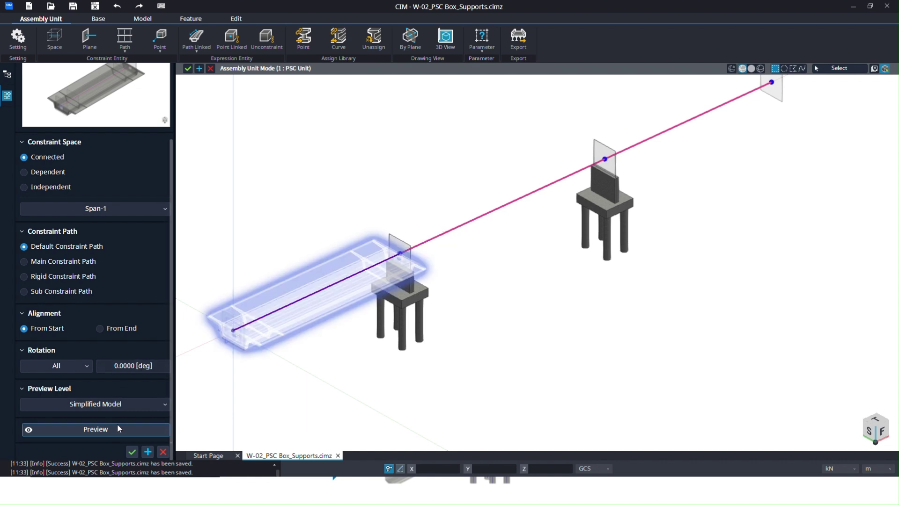
{"action": "left_click", "coordinate": [147, 452]}
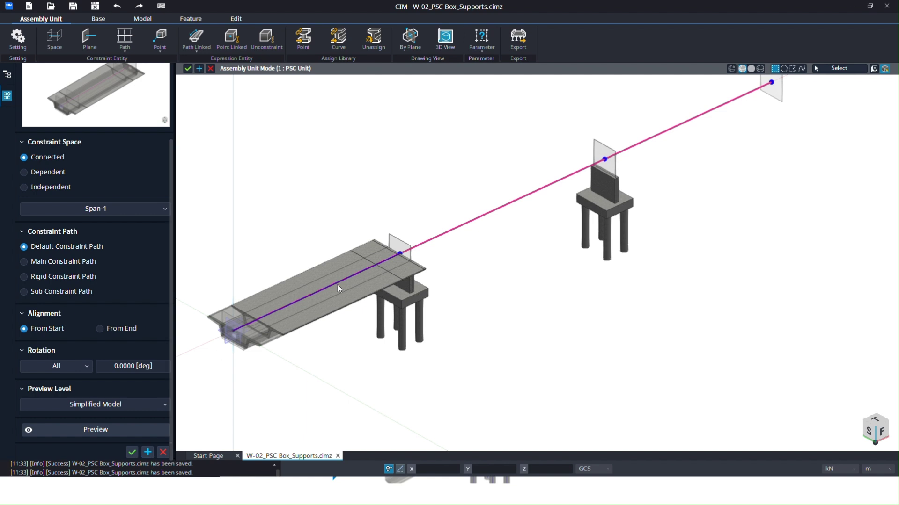
Assign the Box Girder Typ curve library to the connected constraint space Span-2 along the default constraint path
{"action": "left_click", "coordinate": [125, 209]}
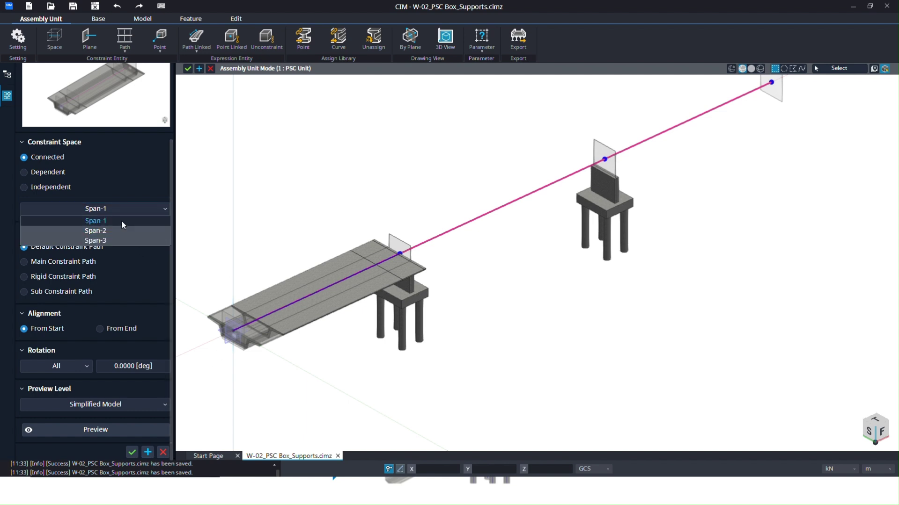
{"action": "left_click", "coordinate": [119, 230]}
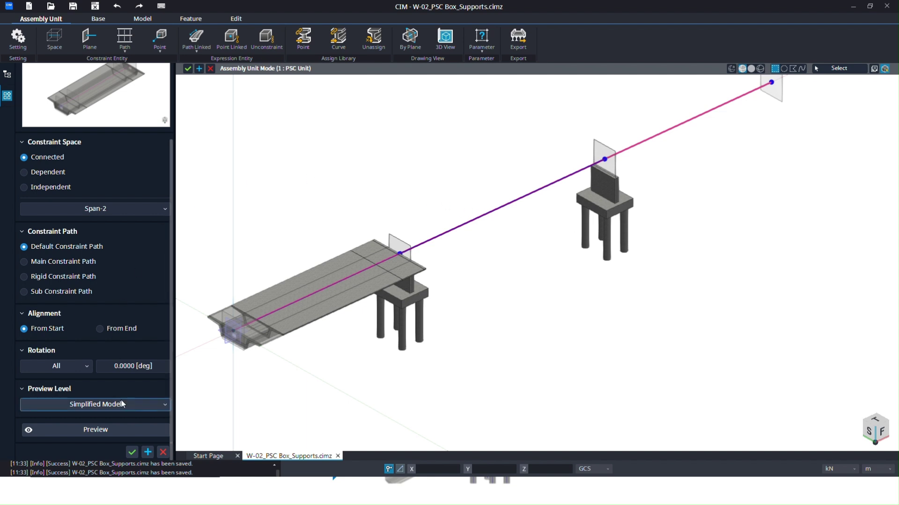
{"action": "scroll", "coordinate": [164, 299], "scroll_direction": "up", "scroll_amount": 3}
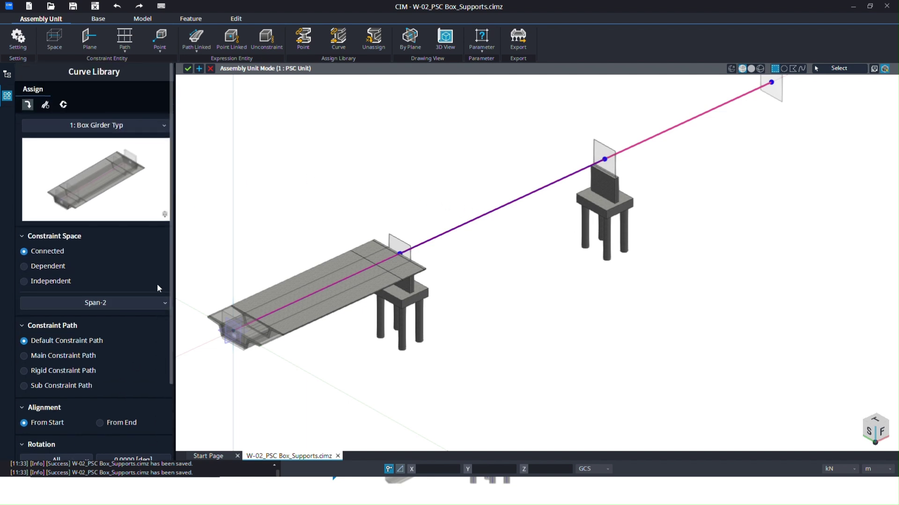
{"action": "scroll", "coordinate": [157, 285], "scroll_direction": "down", "scroll_amount": 3}
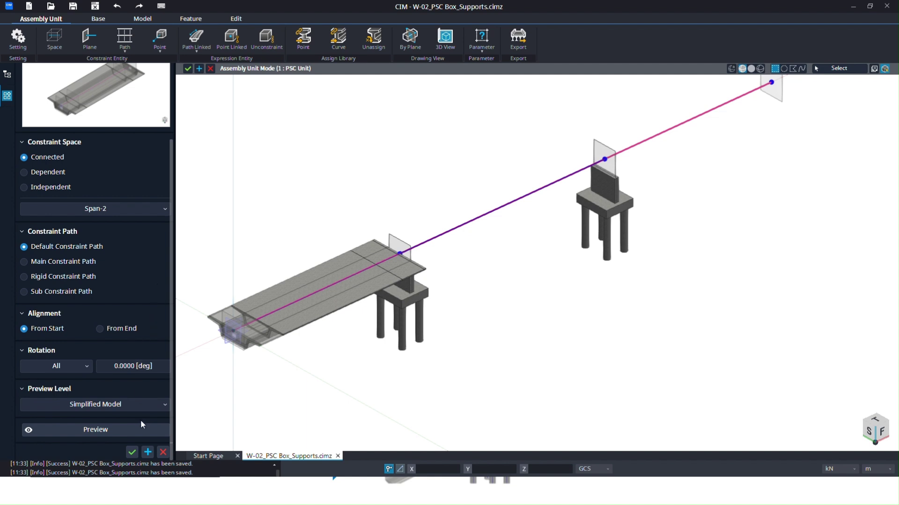
{"action": "left_click", "coordinate": [146, 452]}
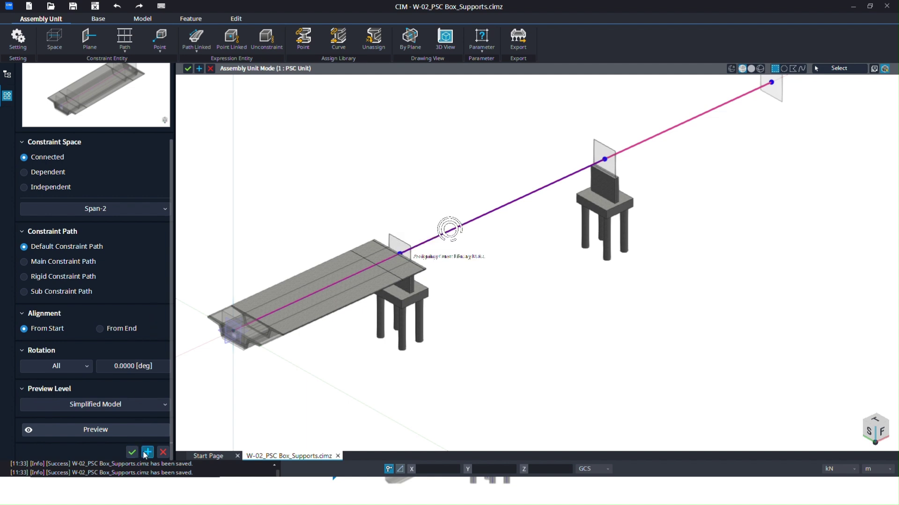
Preview and assign the Box Girder Typ curve library to Span-3, and finish the curve library assignment
{"action": "left_click", "coordinate": [122, 209]}
{"action": "left_click", "coordinate": [116, 237]}
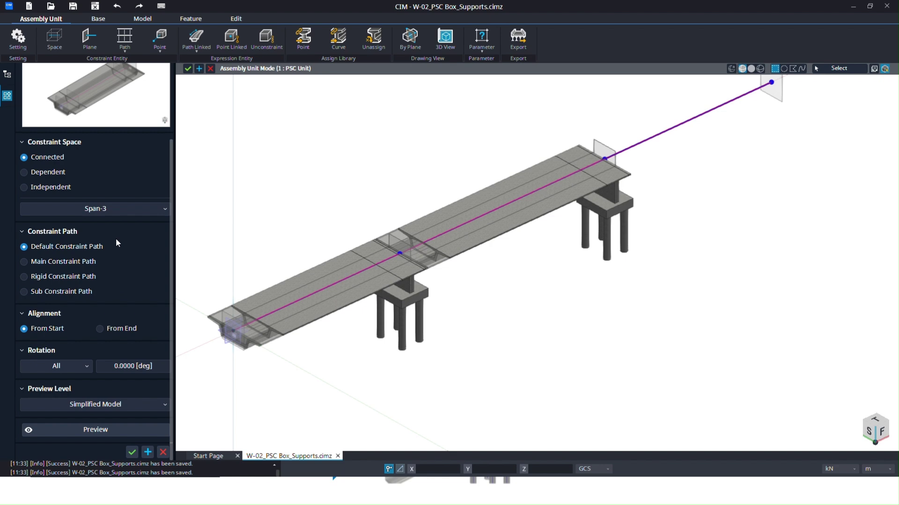
{"action": "left_click", "coordinate": [119, 428]}
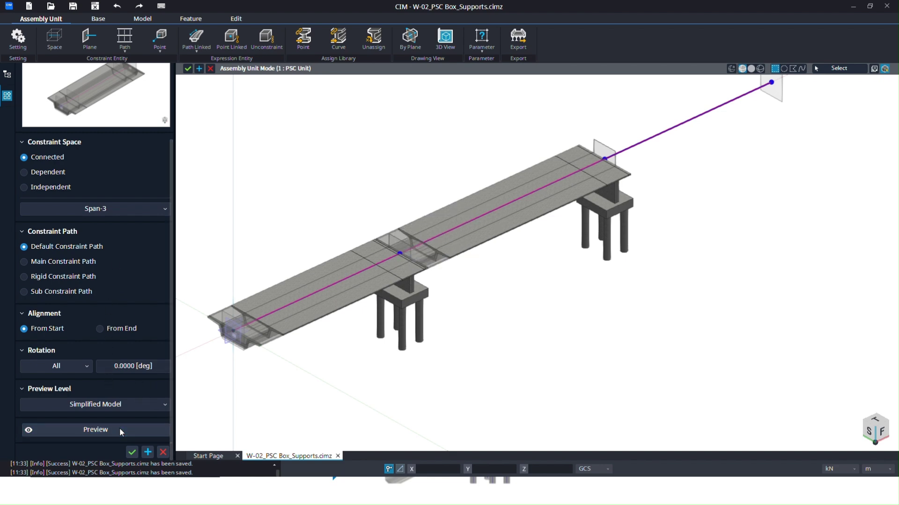
{"action": "left_click", "coordinate": [133, 451]}
Examine the assembled three-span bridge from above, in perspective angles and from the front to check the girders over the piers
{"action": "middle_click", "coordinate": [470, 148]}
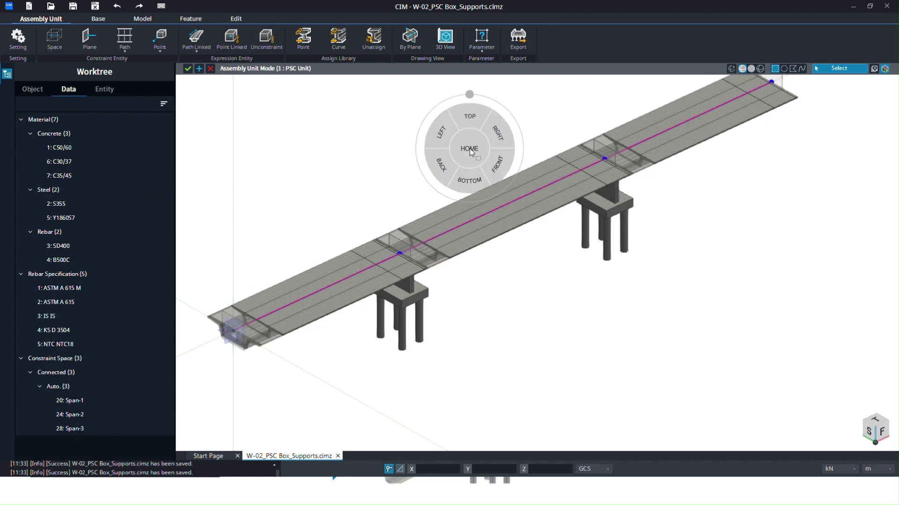
{"action": "left_click", "coordinate": [465, 120]}
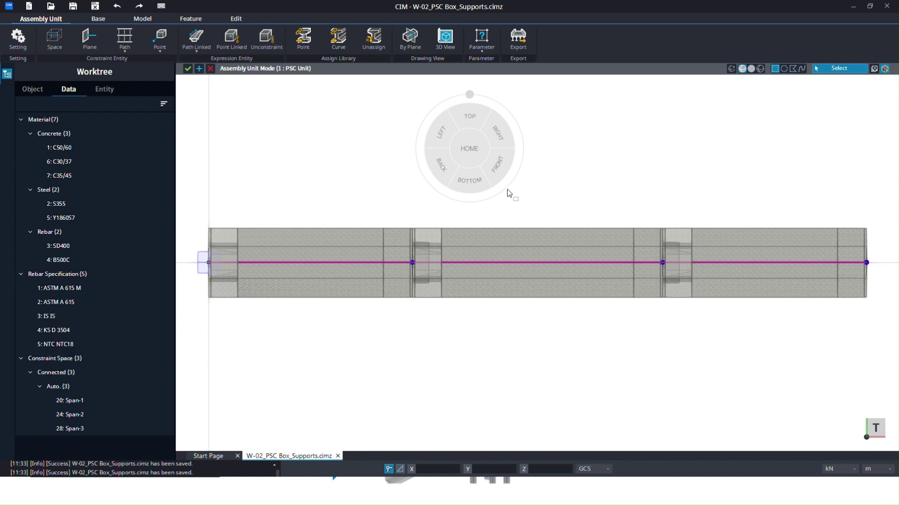
{"action": "middle_click_drag", "start_coordinate": [489, 192], "coordinate": [516, 49]}
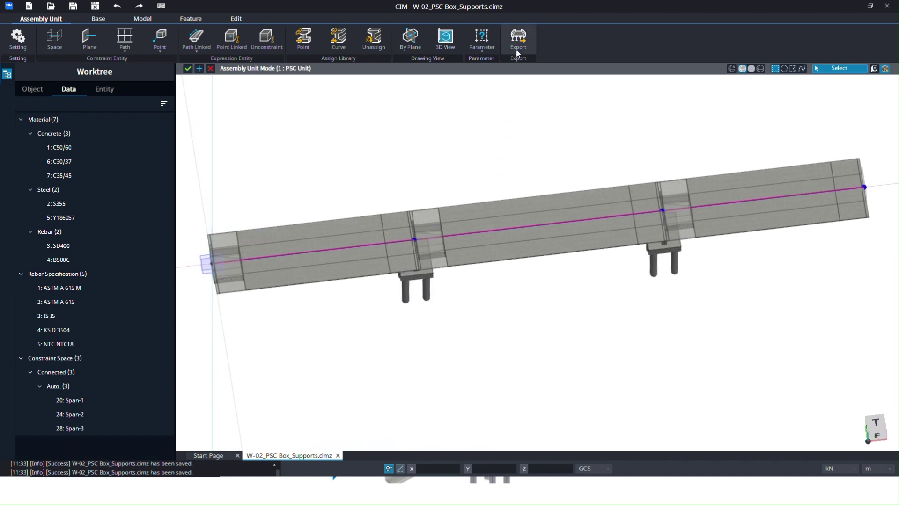
{"action": "middle_click_drag", "start_coordinate": [467, 146], "coordinate": [501, 104]}
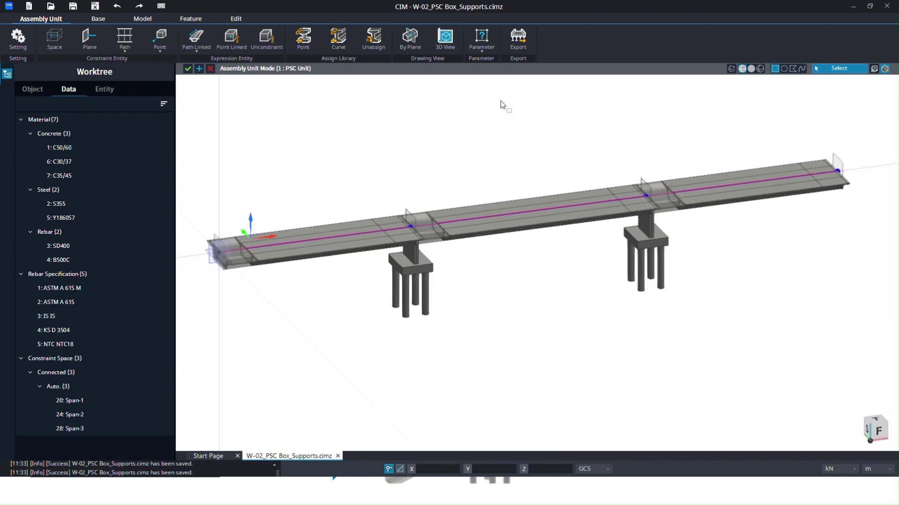
{"action": "scroll", "coordinate": [308, 244], "scroll_direction": "up", "scroll_amount": 3}
{"action": "middle_click", "coordinate": [332, 164]}
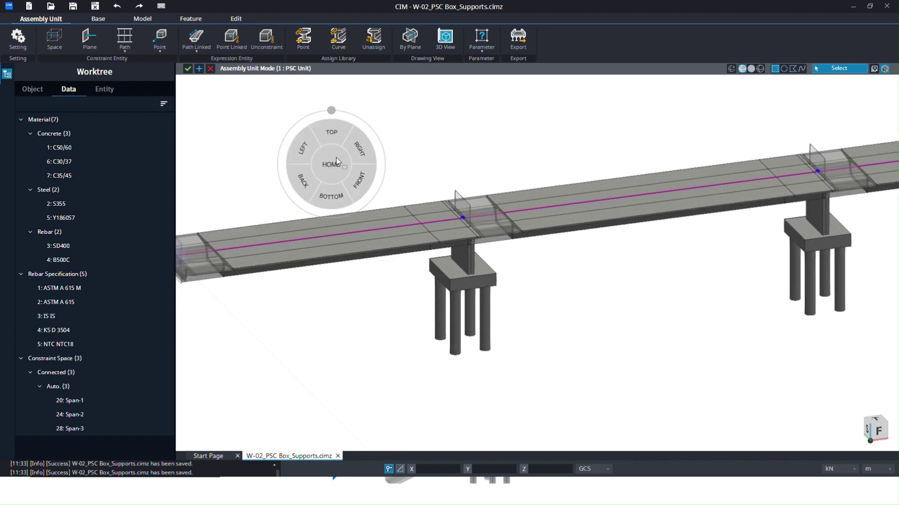
{"action": "left_click", "coordinate": [373, 189]}
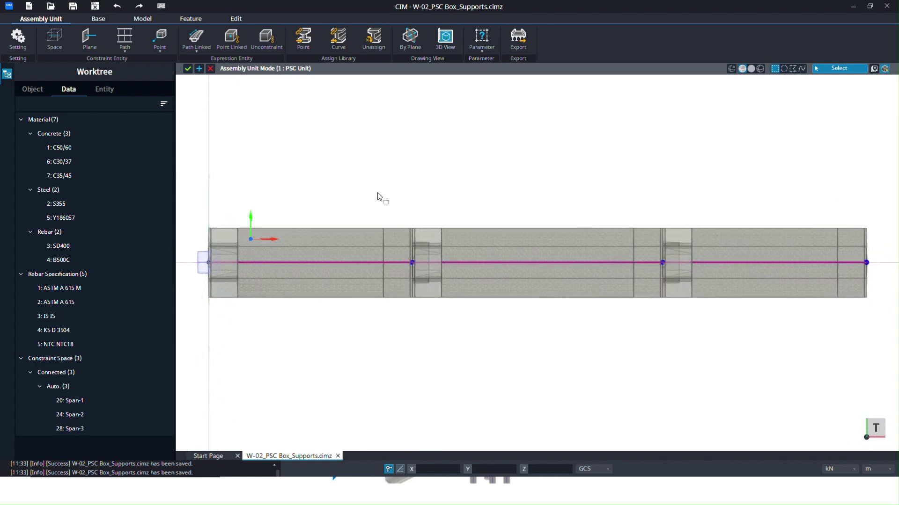
{"action": "middle_click_drag", "start_coordinate": [377, 192], "coordinate": [436, 161]}
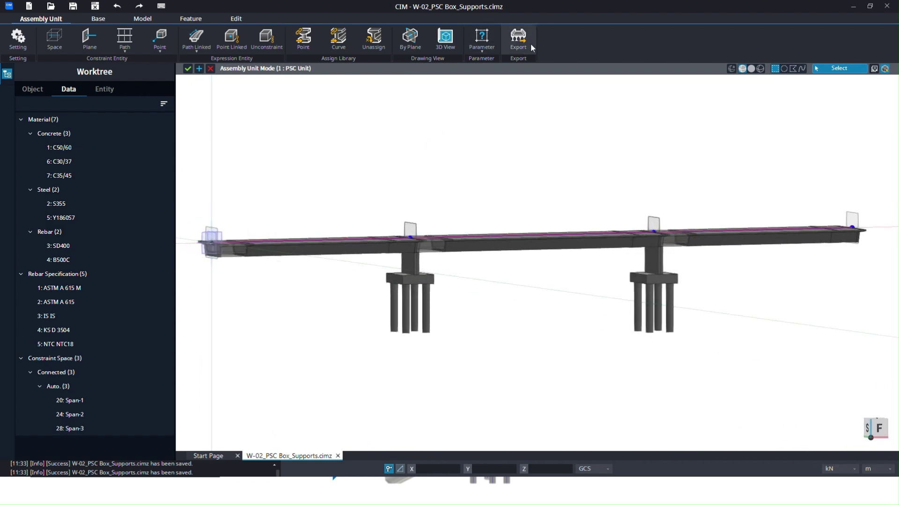
{"action": "left_click", "coordinate": [17, 41]}
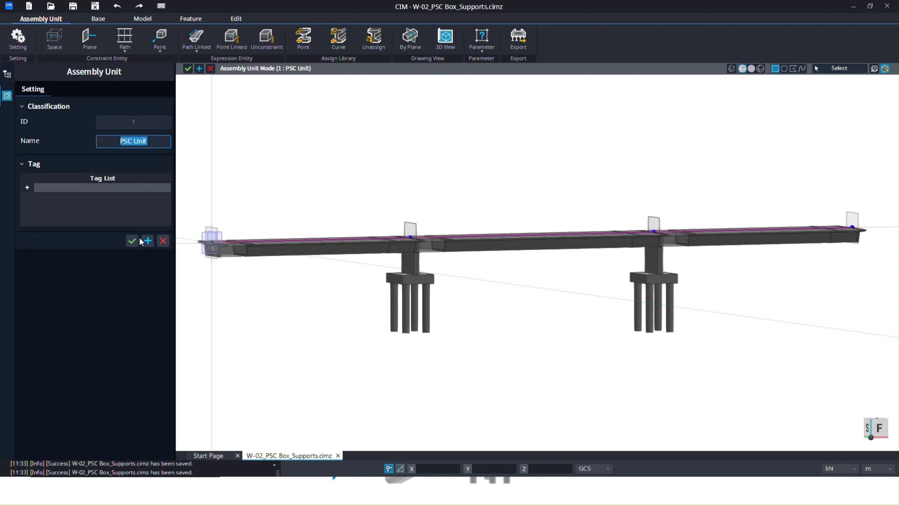
{"action": "left_click", "coordinate": [141, 19]}
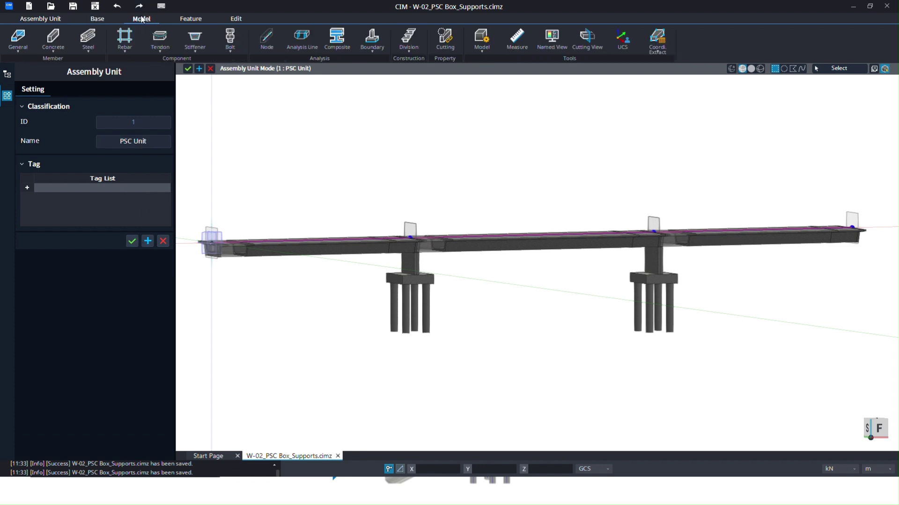
{"action": "left_click", "coordinate": [164, 241]}
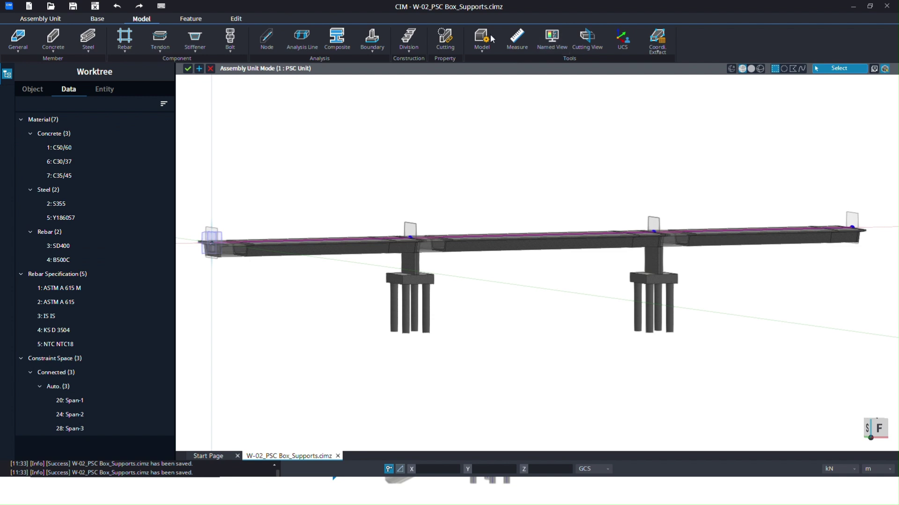
{"action": "left_click", "coordinate": [237, 20]}
{"action": "left_click", "coordinate": [194, 20]}
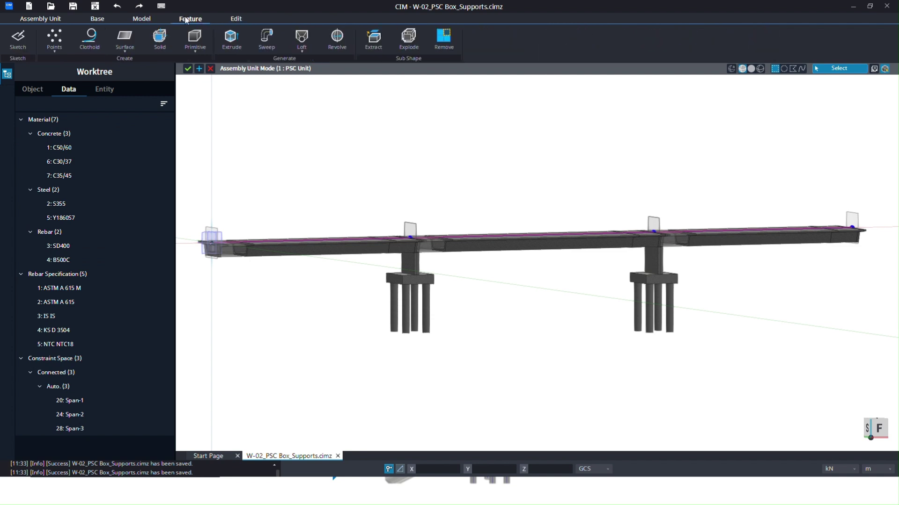
{"action": "left_click", "coordinate": [142, 19]}
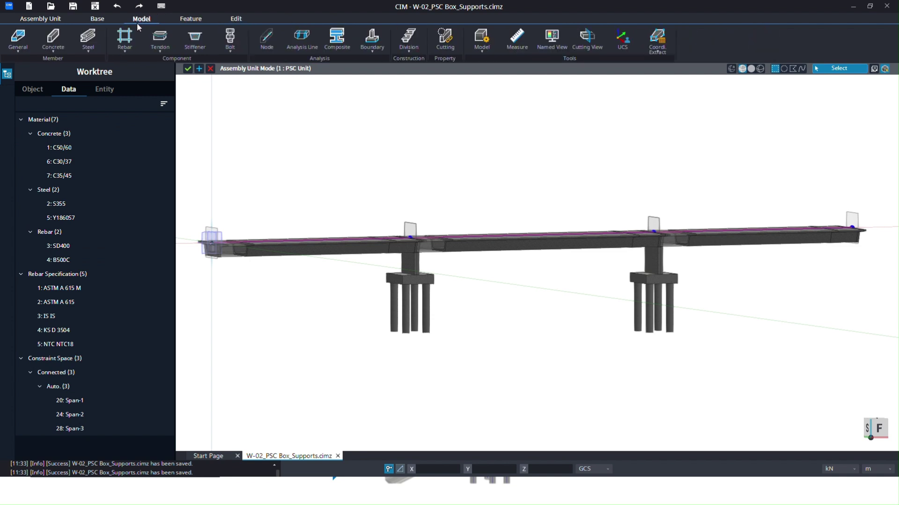
Set the display transparency of all concrete members to Mono with a value of 0.5 and apply it
{"action": "left_click", "coordinate": [93, 19]}
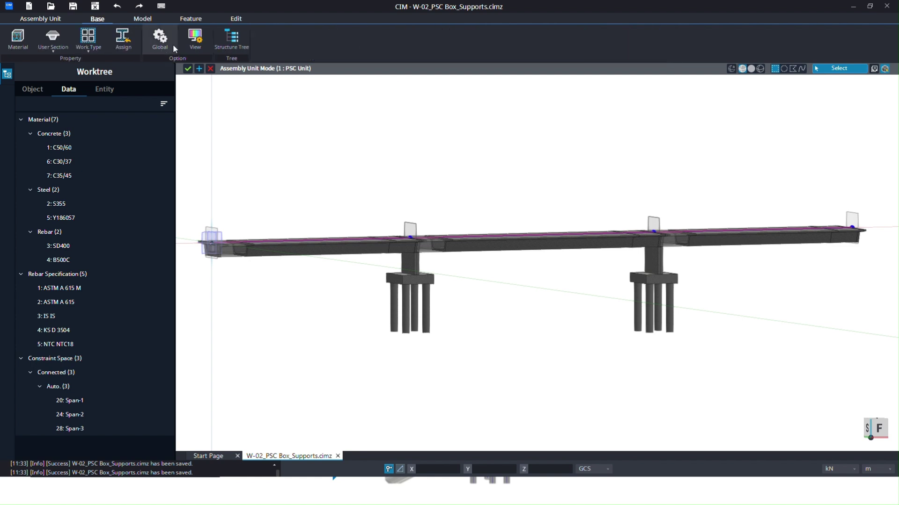
{"action": "left_click", "coordinate": [197, 38]}
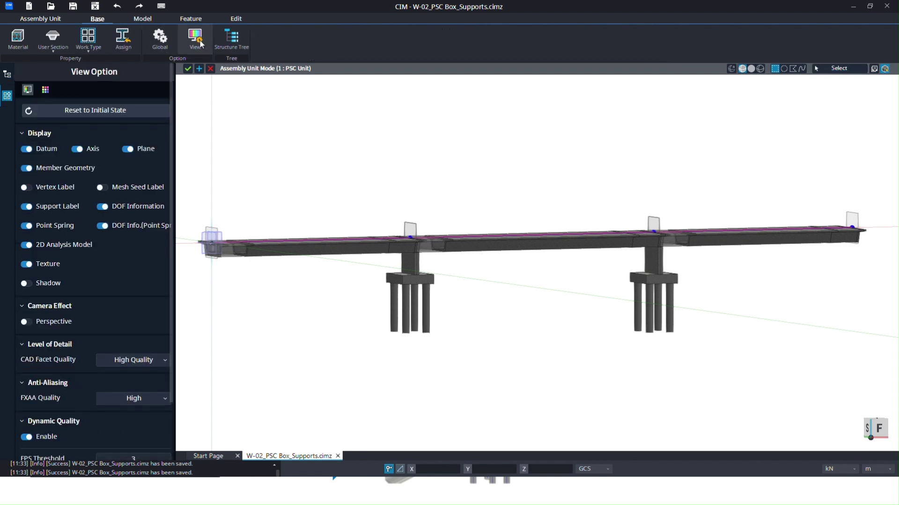
{"action": "left_click", "coordinate": [44, 89]}
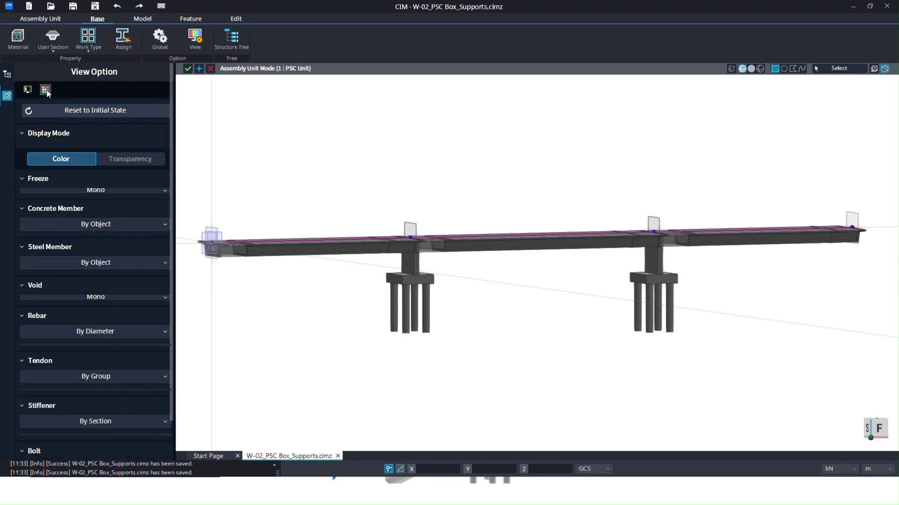
{"action": "left_click", "coordinate": [117, 174]}
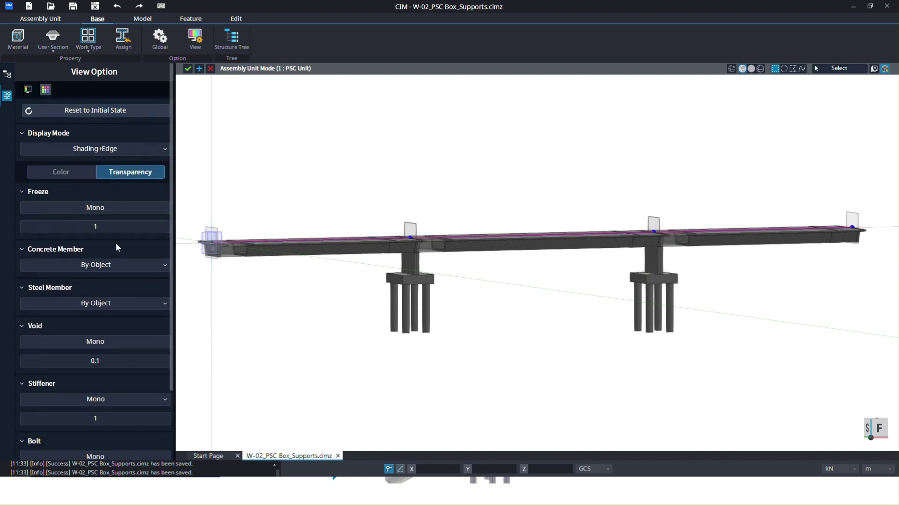
{"action": "left_click", "coordinate": [114, 265]}
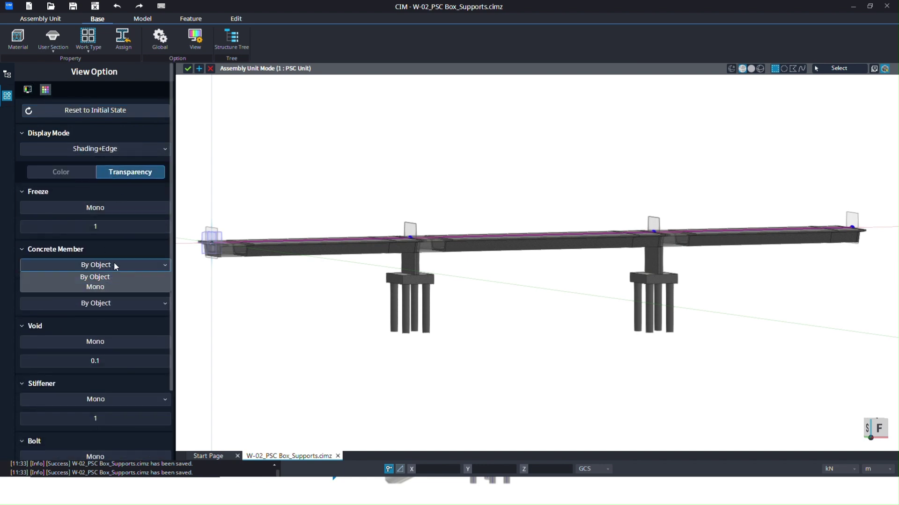
{"action": "left_click", "coordinate": [110, 285]}
{"action": "left_click_drag", "start_coordinate": [111, 286], "coordinate": [68, 279]}
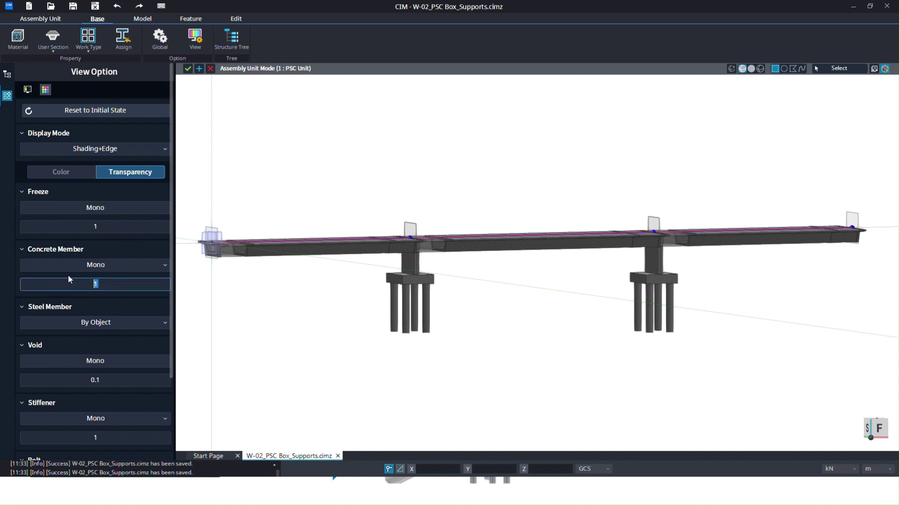
{"action": "type", "text": "0.5"}
{"action": "scroll", "coordinate": [140, 435], "scroll_direction": "down", "scroll_amount": 3}
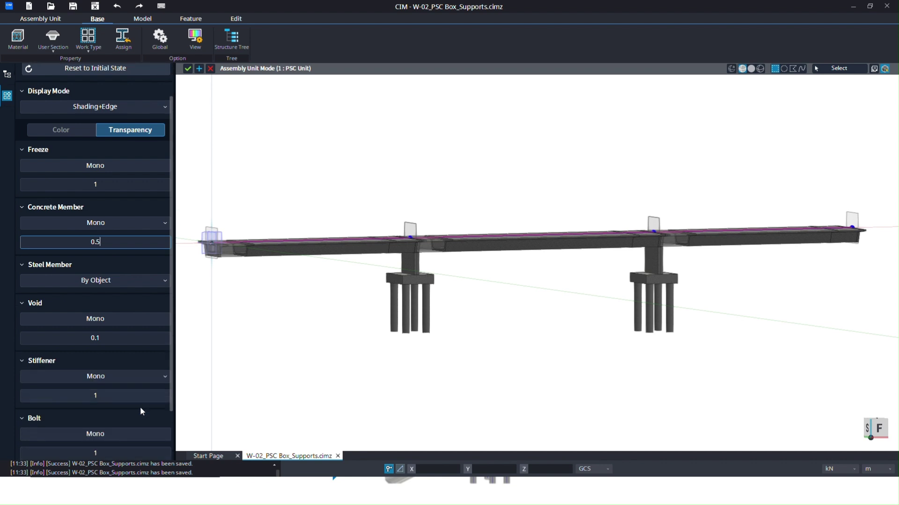
{"action": "left_click", "coordinate": [133, 452]}
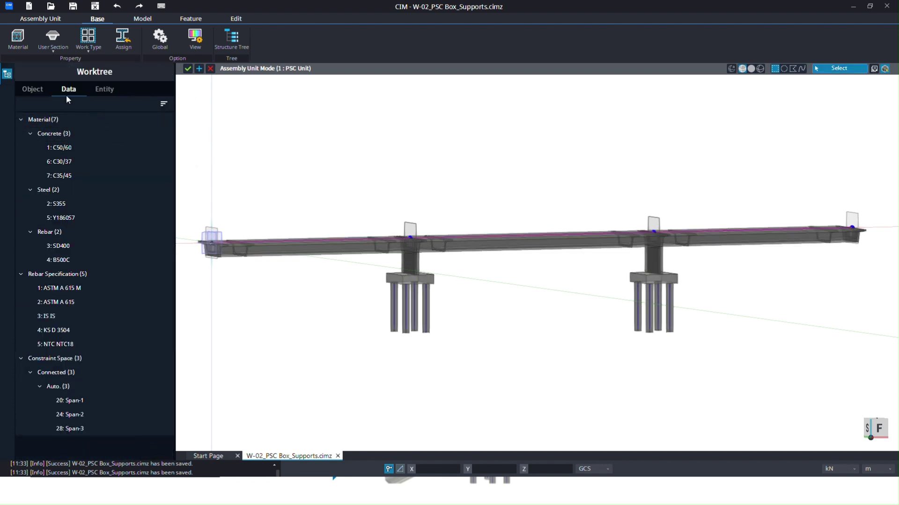
In front view, measure point to point along the girder's bottom edge from its start to the first span's first section change
{"action": "left_click", "coordinate": [32, 89]}
{"action": "mouse_move", "coordinate": [371, 207]}
{"action": "middle_mouse_down"}
{"action": "mouse_move", "coordinate": [388, 255]}
{"action": "mouse_move", "coordinate": [382, 282]}
{"action": "mouse_move", "coordinate": [342, 265]}
{"action": "mouse_move", "coordinate": [358, 103]}
{"action": "mouse_move", "coordinate": [380, 215]}
{"action": "middle_mouse_up"}
{"action": "scroll", "coordinate": [380, 213], "scroll_direction": "up", "scroll_amount": 5}
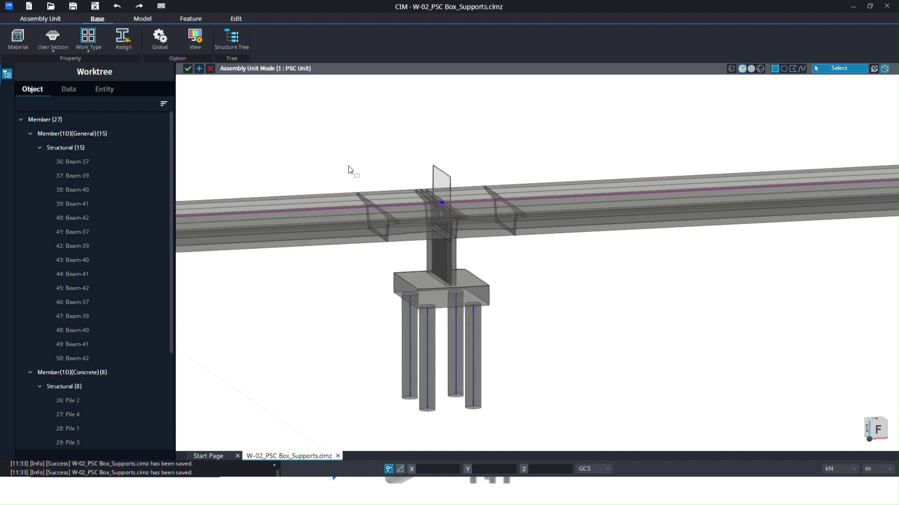
{"action": "scroll", "coordinate": [348, 158], "scroll_direction": "up", "scroll_amount": 3}
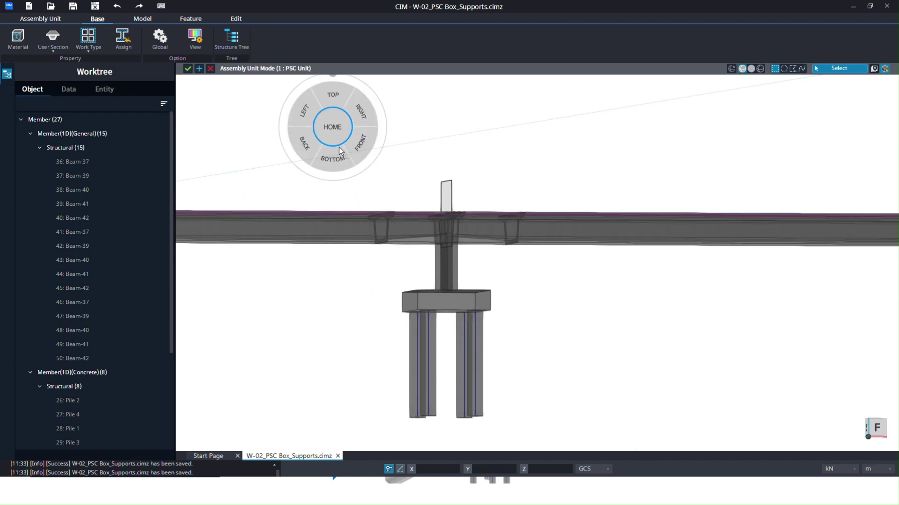
{"action": "left_click", "coordinate": [332, 127]}
{"action": "scroll", "coordinate": [239, 243], "scroll_direction": "up", "scroll_amount": 5}
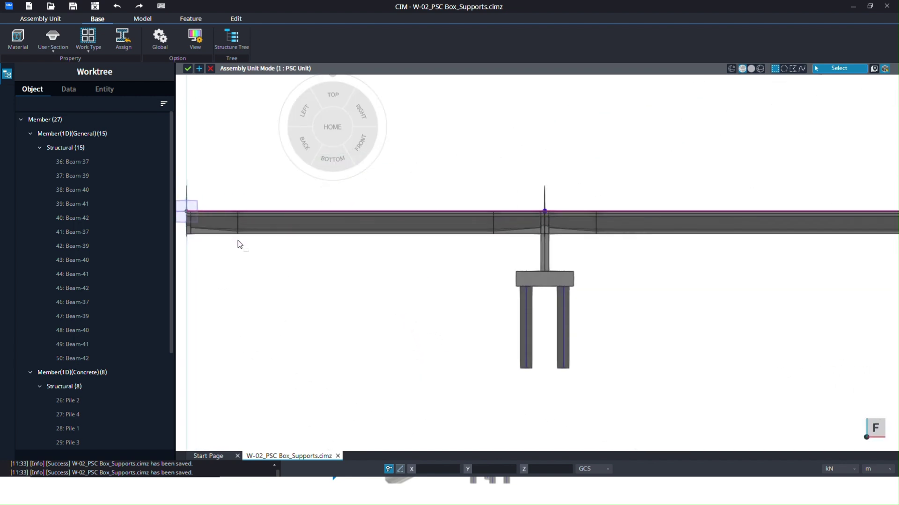
{"action": "middle_click_drag", "start_coordinate": [239, 243], "coordinate": [291, 301]}
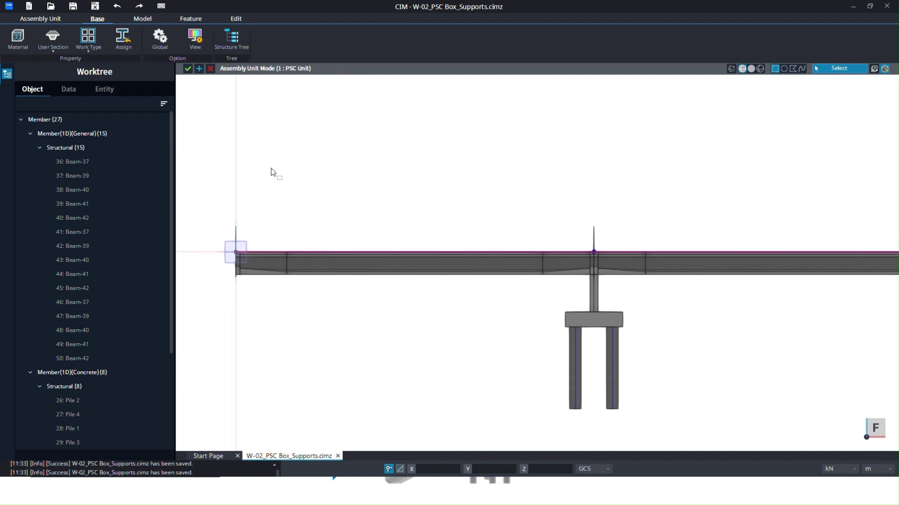
{"action": "left_click", "coordinate": [140, 18]}
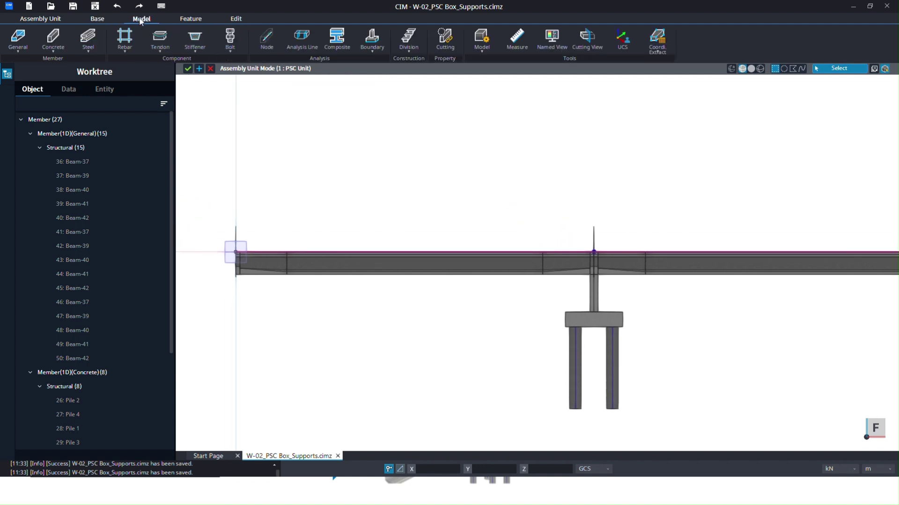
{"action": "left_click", "coordinate": [517, 38]}
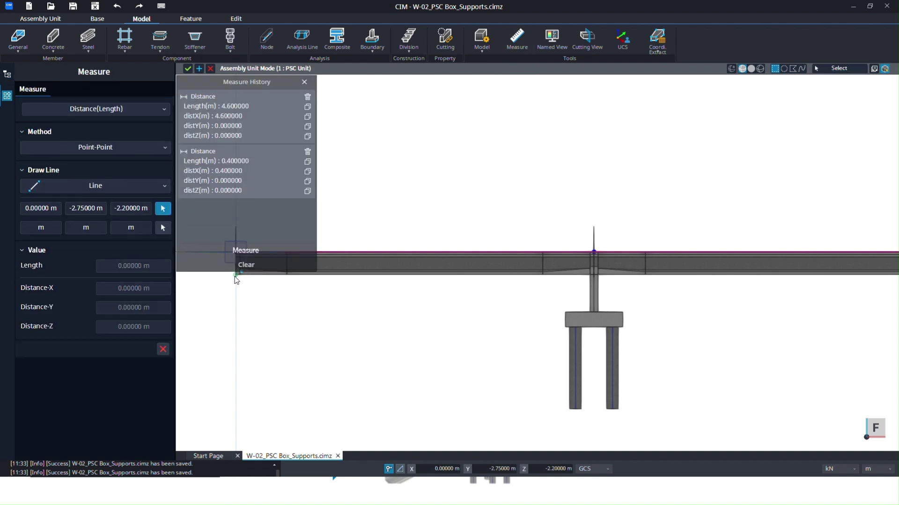
{"action": "left_click", "coordinate": [235, 275]}
{"action": "left_click", "coordinate": [289, 281]}
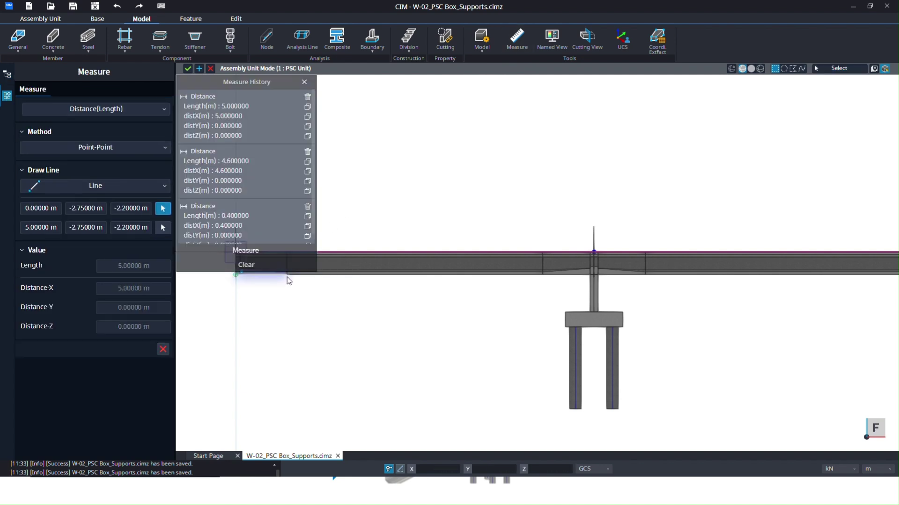
Measure the length of the short solid end section at the start of the girder
{"action": "middle_click_drag", "start_coordinate": [271, 281], "coordinate": [308, 306]}
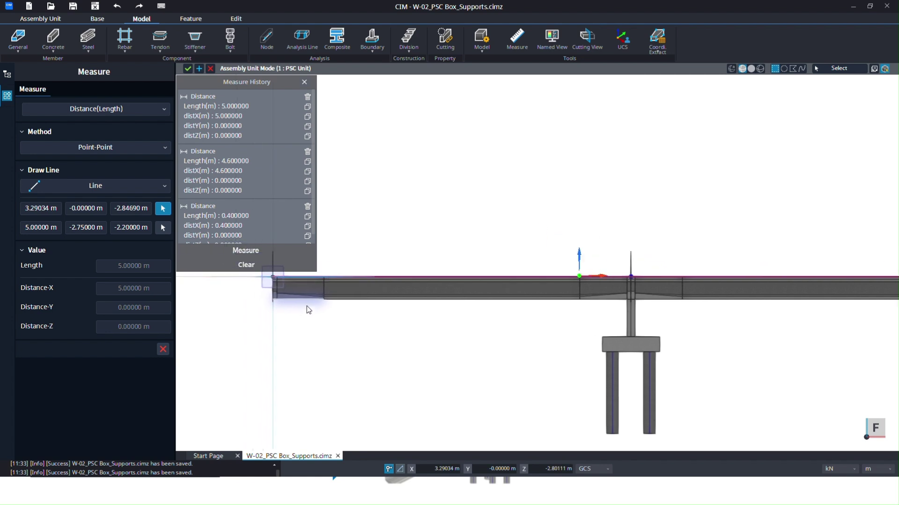
{"action": "left_click", "coordinate": [273, 305]}
{"action": "left_click", "coordinate": [275, 302]}
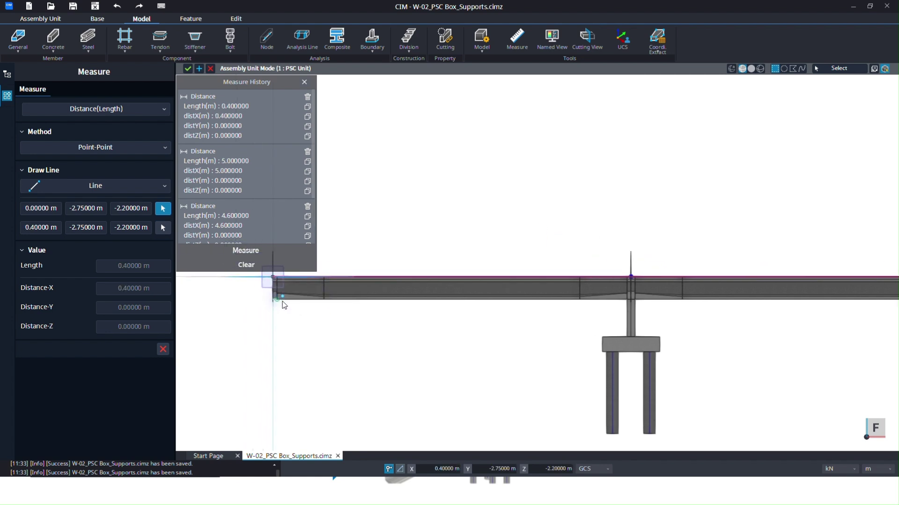
Measure the girder's bottom edge across the first pier, from the section change before it to the one after it
{"action": "scroll", "coordinate": [582, 304], "scroll_direction": "up", "scroll_amount": 3}
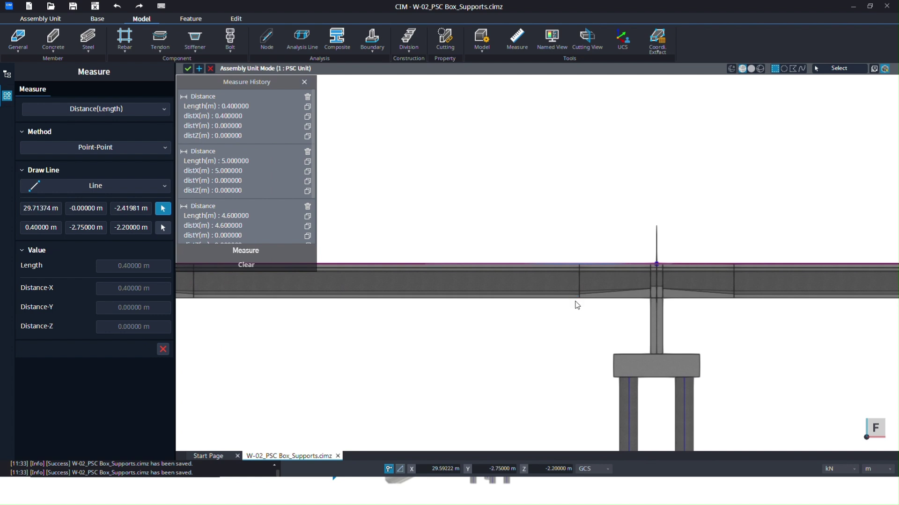
{"action": "left_click", "coordinate": [583, 303]}
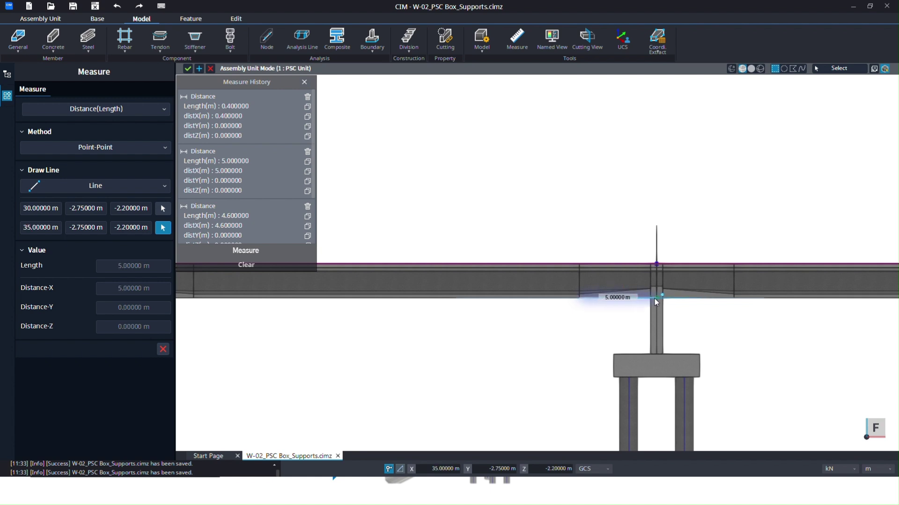
{"action": "left_click", "coordinate": [654, 298]}
{"action": "scroll", "coordinate": [543, 301], "scroll_direction": "down", "scroll_amount": 1}
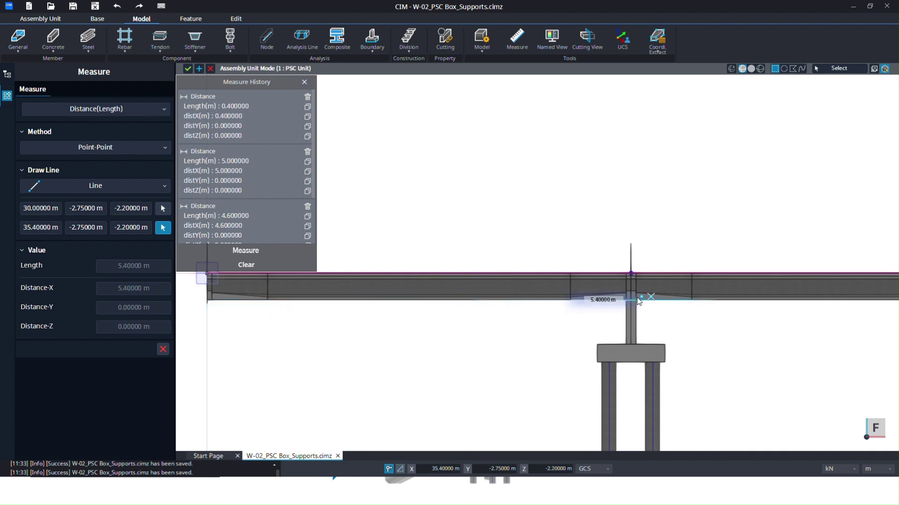
{"action": "left_click", "coordinate": [694, 304]}
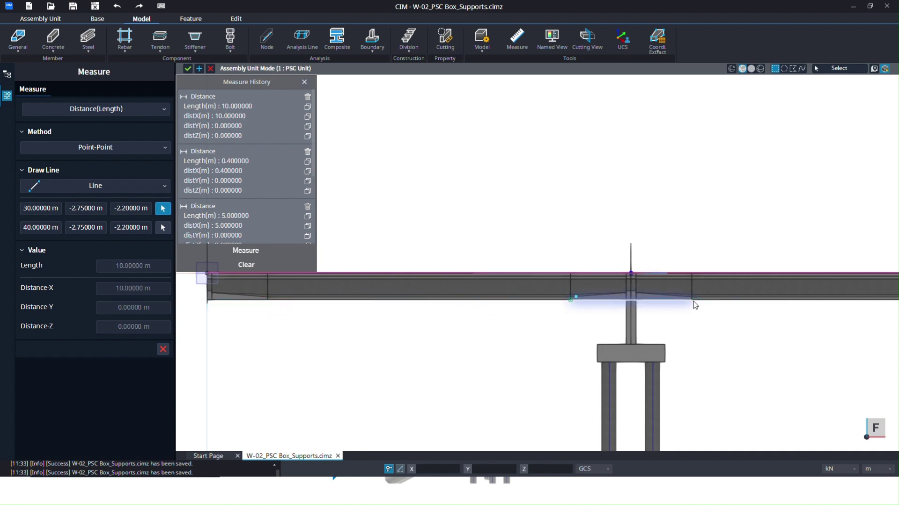
Measure from the section change past the first pier to the one past the second pier, and on to the last span's final section change
{"action": "left_click", "coordinate": [694, 305]}
{"action": "middle_click_drag", "start_coordinate": [694, 306], "coordinate": [374, 309]}
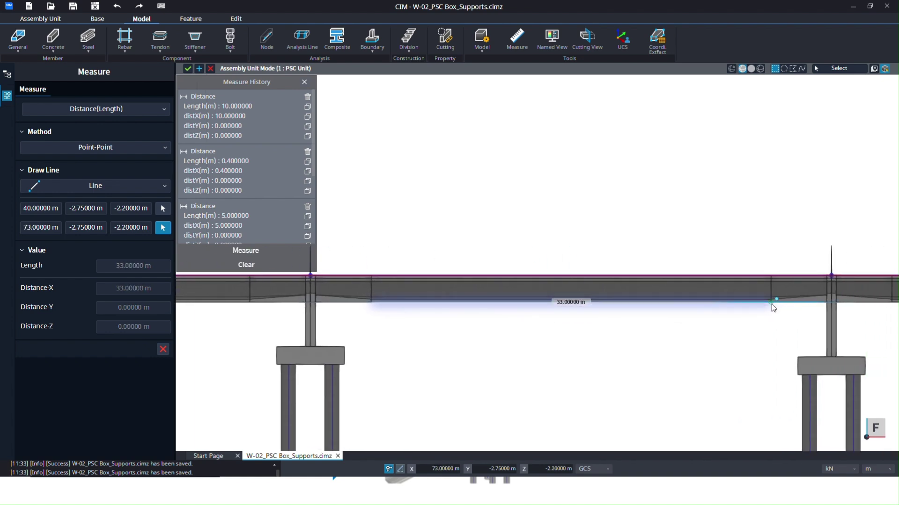
{"action": "middle_click_drag", "start_coordinate": [715, 311], "coordinate": [427, 316]}
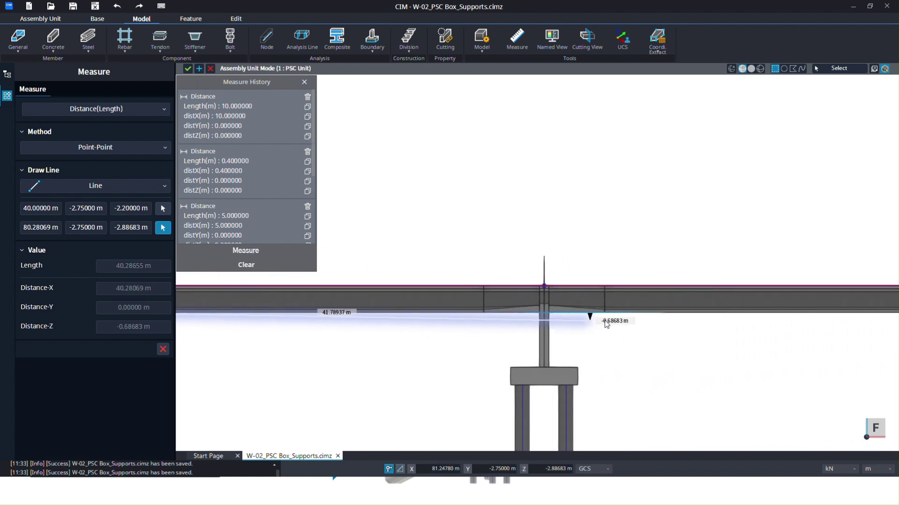
{"action": "left_click", "coordinate": [605, 313]}
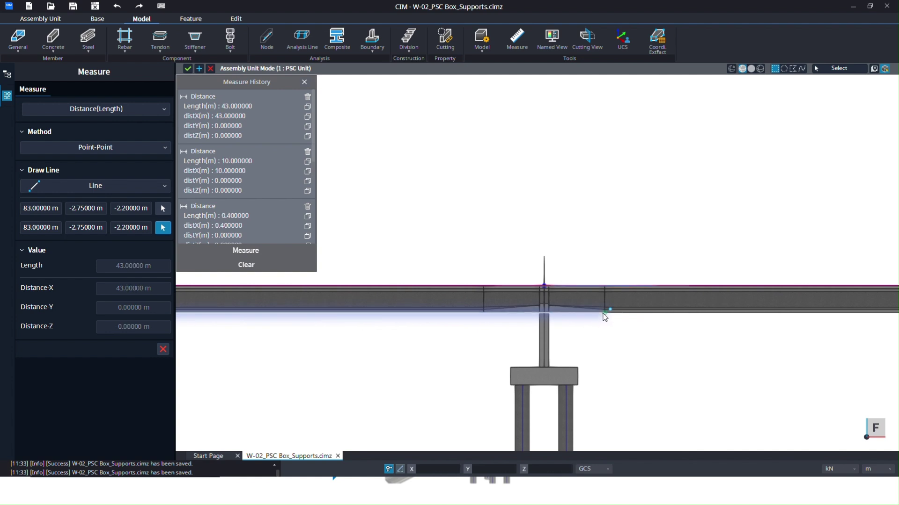
{"action": "middle_click_drag", "start_coordinate": [712, 323], "coordinate": [437, 332]}
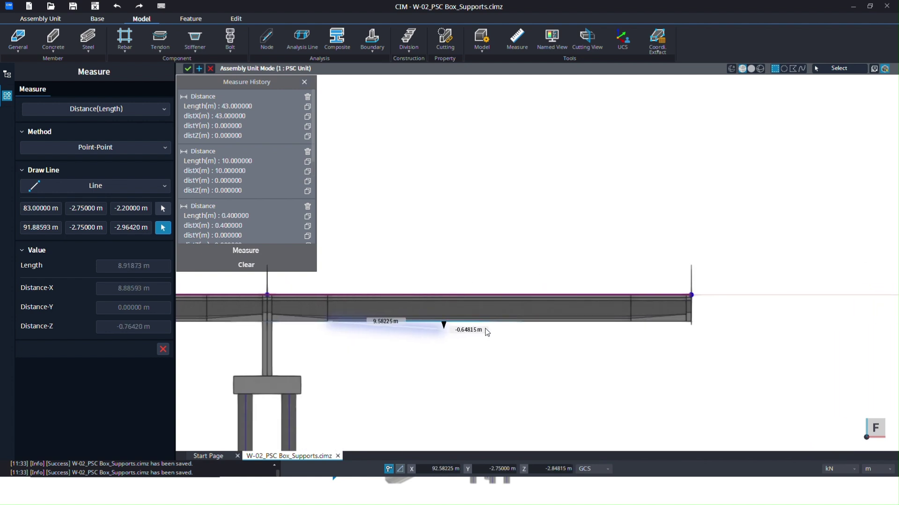
{"action": "left_click", "coordinate": [635, 326]}
Close the measure history and the Measure command, and finish the PSC Unit assembly unit mode
{"action": "left_click", "coordinate": [305, 82]}
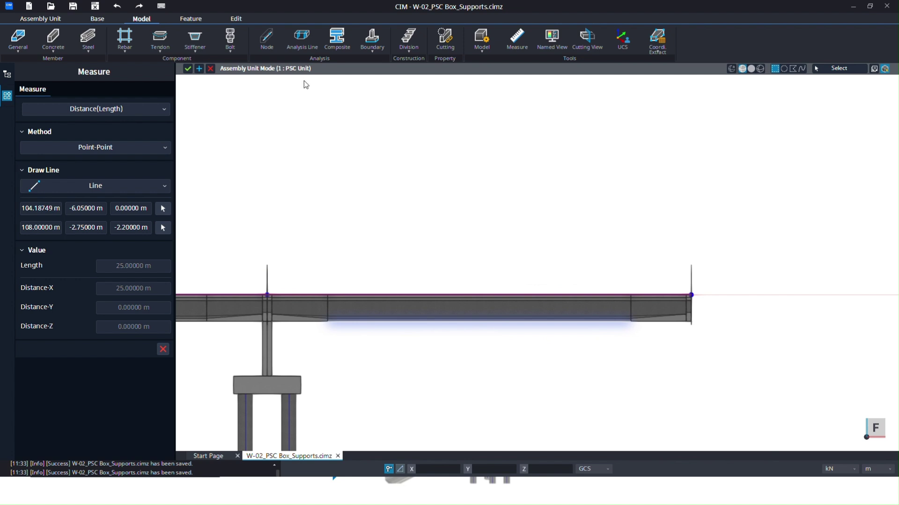
{"action": "middle_click_drag", "start_coordinate": [204, 96], "coordinate": [596, 257]}
{"action": "middle_click_drag", "start_coordinate": [522, 219], "coordinate": [601, 261]}
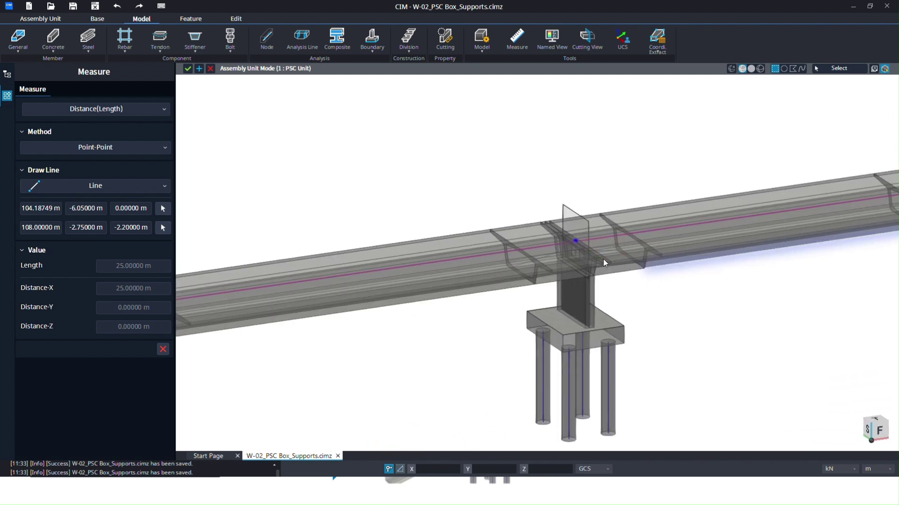
{"action": "left_click", "coordinate": [163, 350]}
{"action": "left_click", "coordinate": [187, 69]}
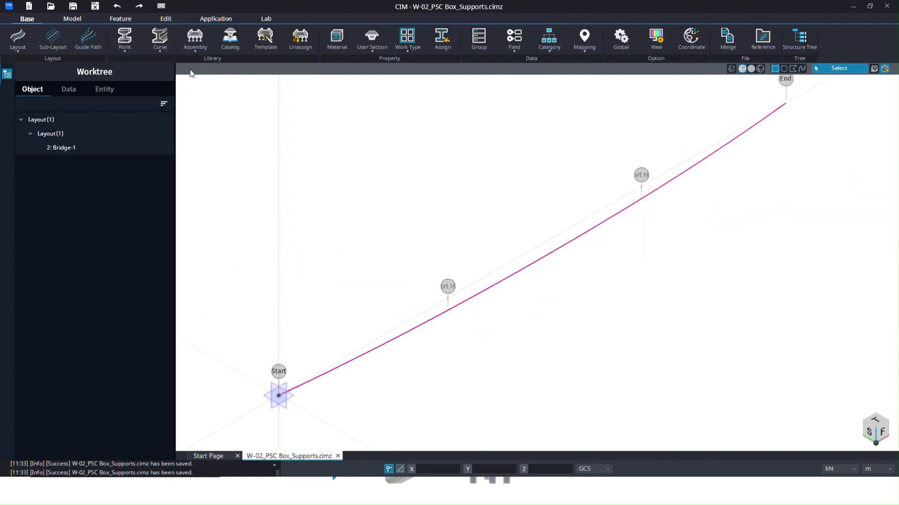
Show the bridge layout from the top and save the project
{"action": "right_click", "coordinate": [420, 204]}
{"action": "left_click", "coordinate": [425, 183]}
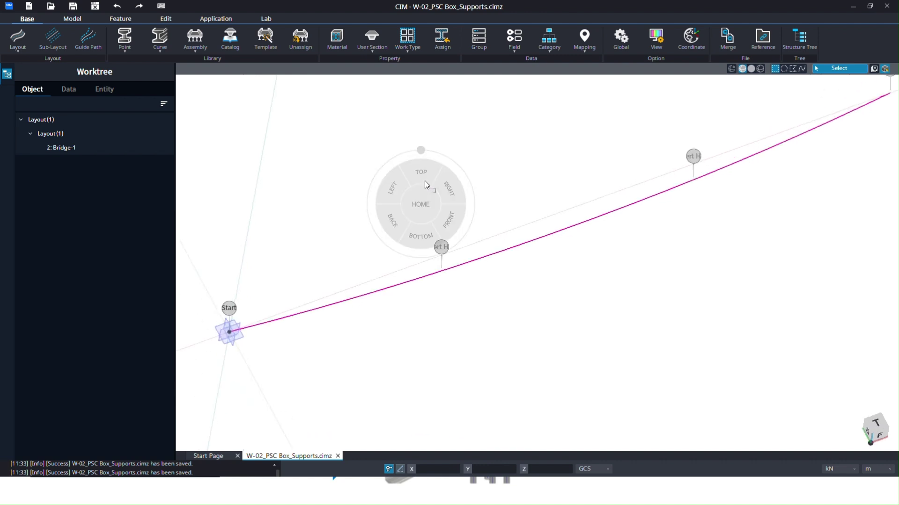
{"action": "left_click", "coordinate": [73, 6]}
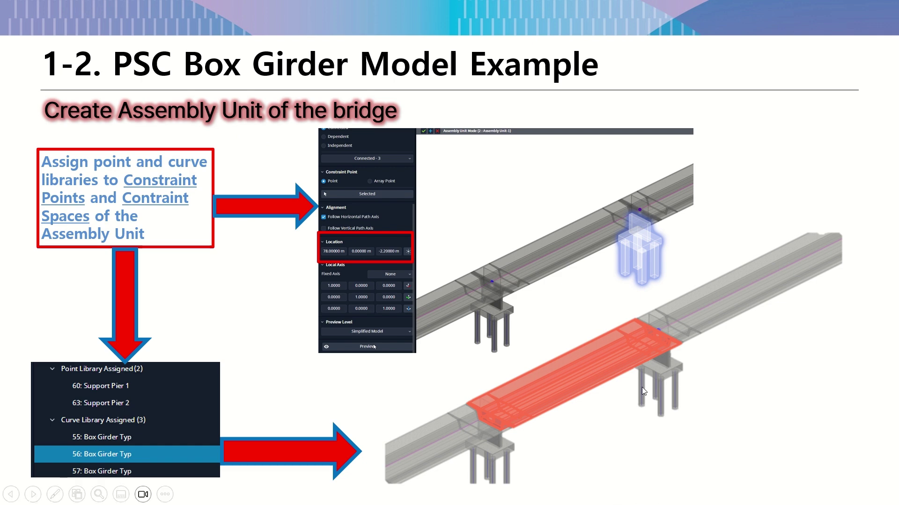
Switch to the CIM window with the W-02_PSC Box_Live.cimz project and show it maximized
{"action": "key", "text": "alt+Tab"}
{"action": "key", "text": "alt+Tab"}
{"action": "key", "text": "alt+Tab"}
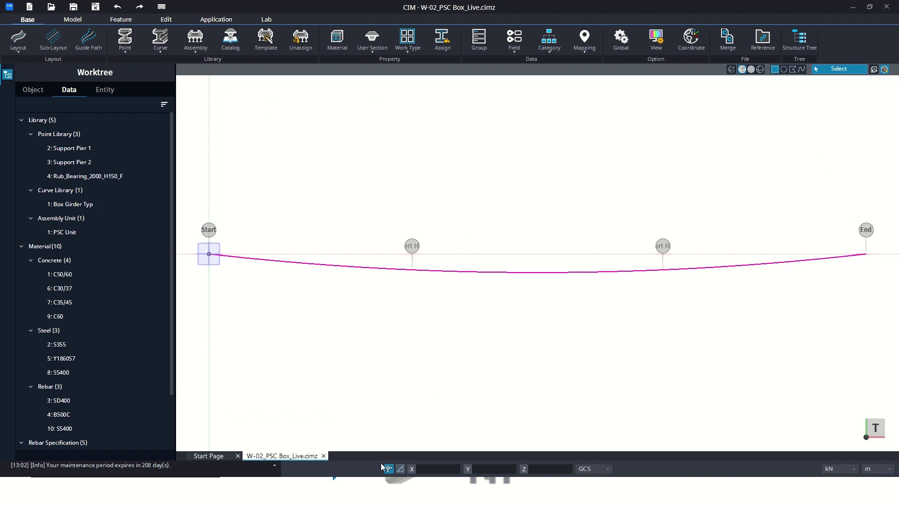
{"action": "left_click", "coordinate": [868, 7]}
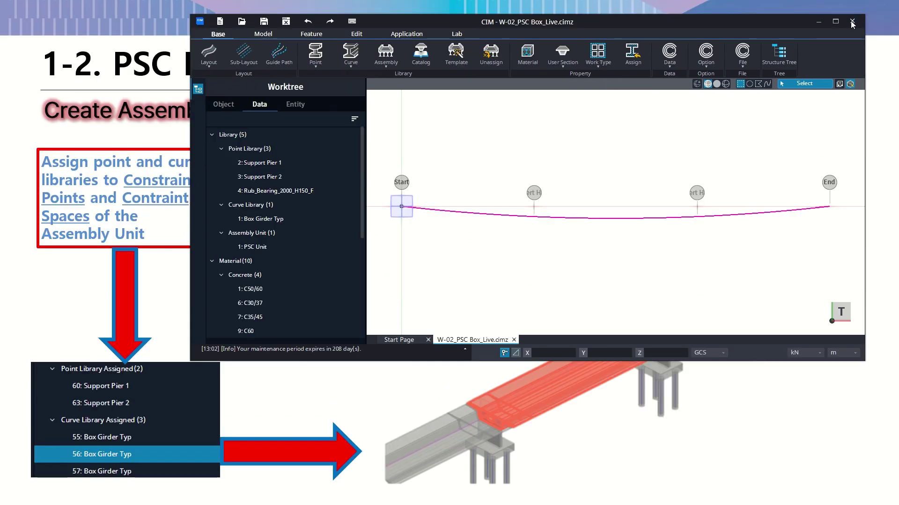
{"action": "left_click", "coordinate": [836, 21]}
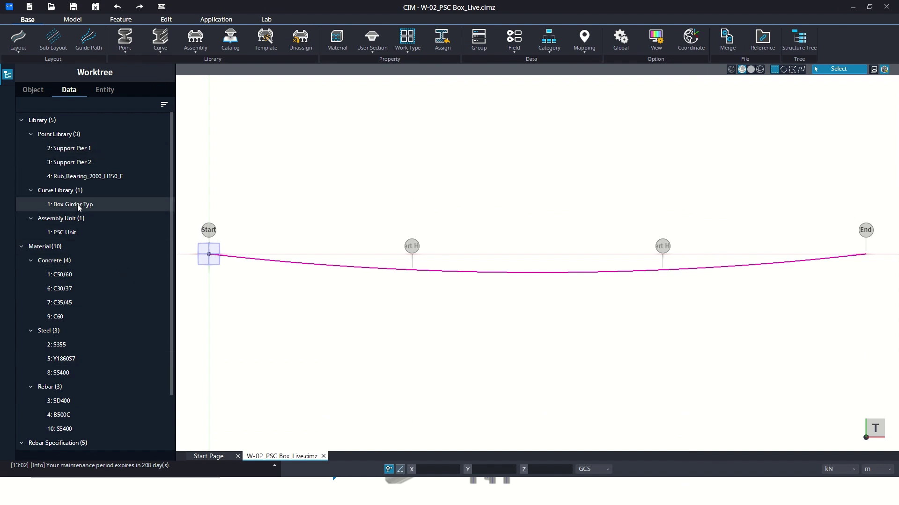
Start assigning the PSC Unit, define its path as Whole Layout, select the bridge layout line, and add it to the assignment list
{"action": "right_click", "coordinate": [77, 232]}
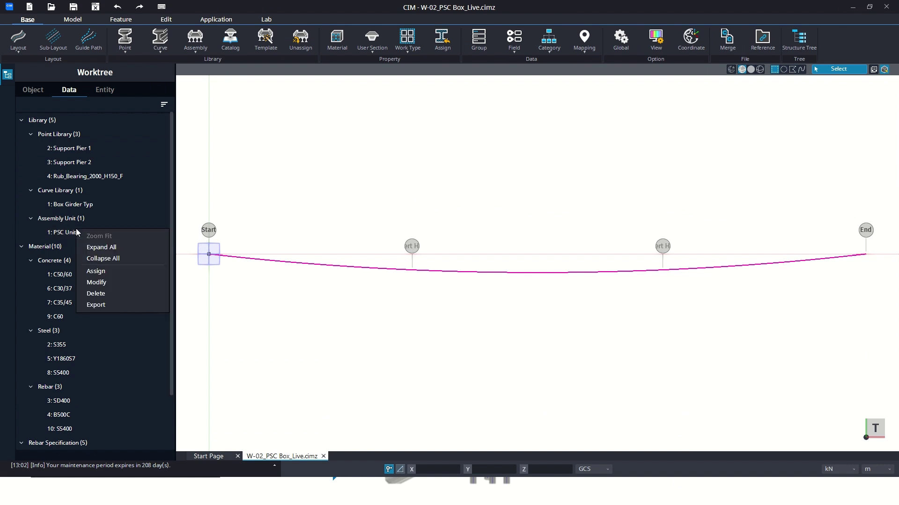
{"action": "left_click", "coordinate": [93, 268]}
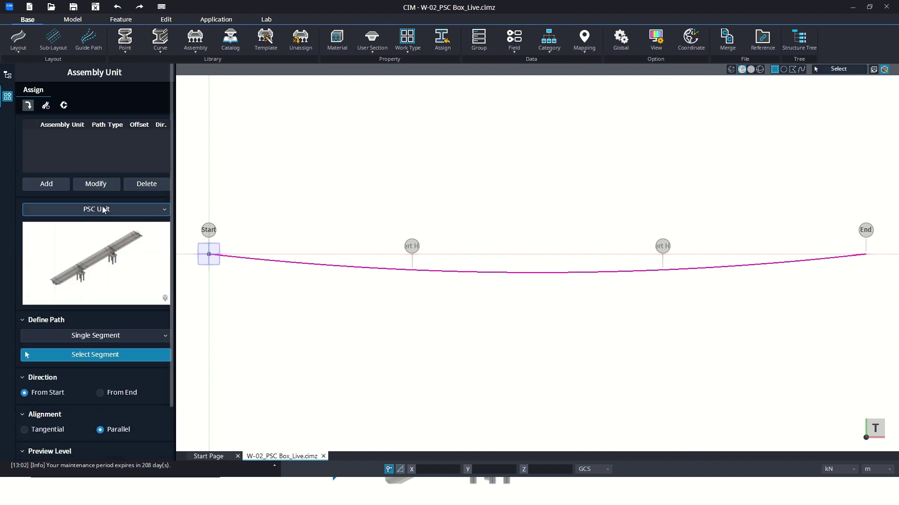
{"action": "left_click", "coordinate": [86, 335]}
{"action": "left_click", "coordinate": [86, 335]}
{"action": "left_click", "coordinate": [86, 335]}
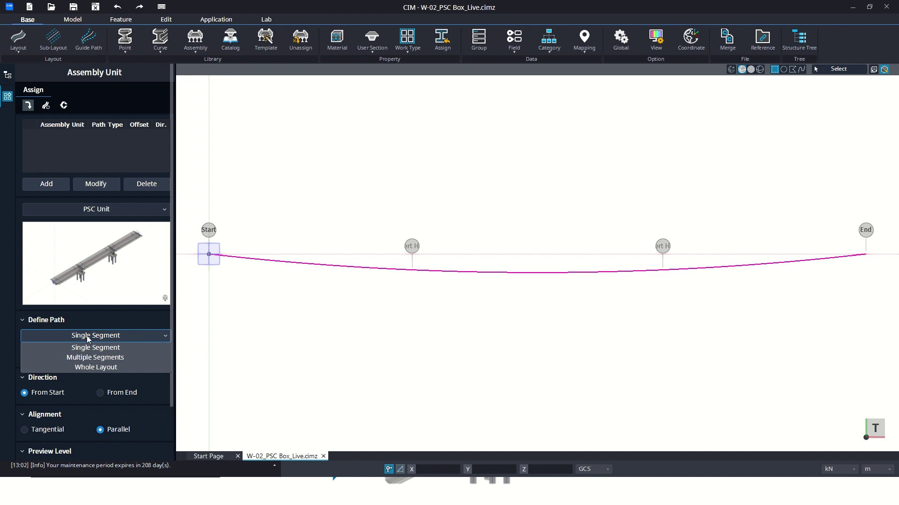
{"action": "left_click", "coordinate": [96, 368]}
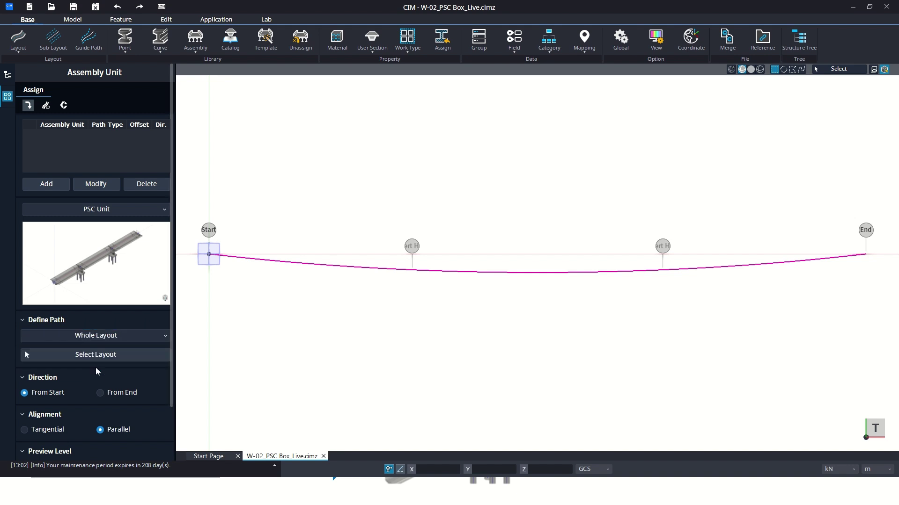
{"action": "left_click", "coordinate": [301, 269]}
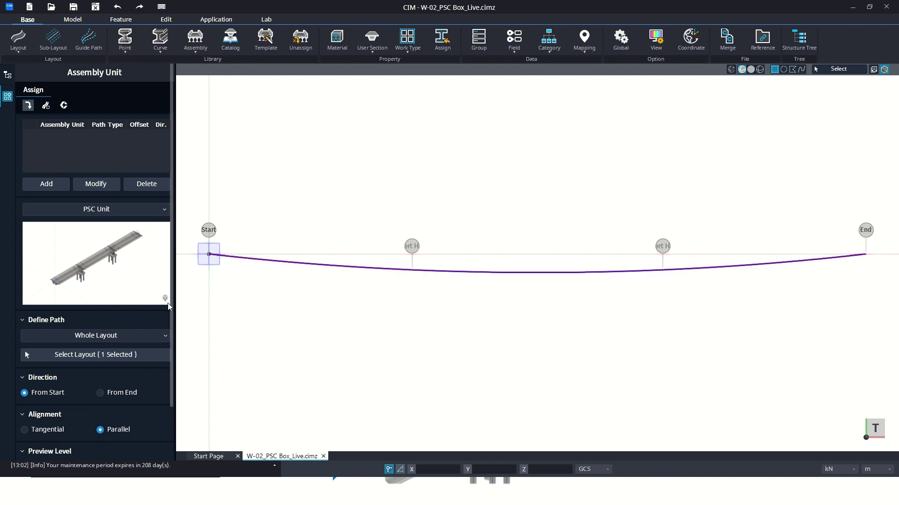
{"action": "left_click", "coordinate": [61, 185]}
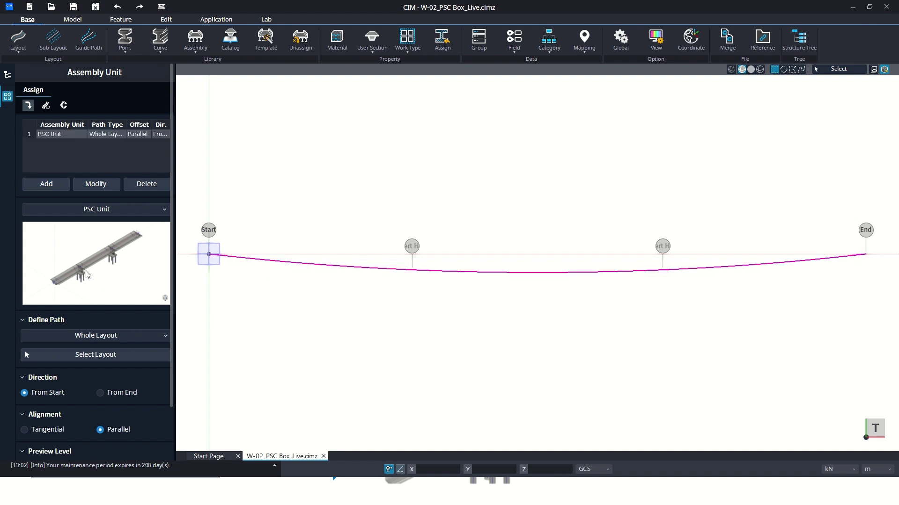
Preview the PSC Unit assignment on the layout as a Simplified Model and apply it
{"action": "scroll", "coordinate": [120, 381], "scroll_direction": "down", "scroll_amount": 3}
{"action": "left_click", "coordinate": [102, 431]}
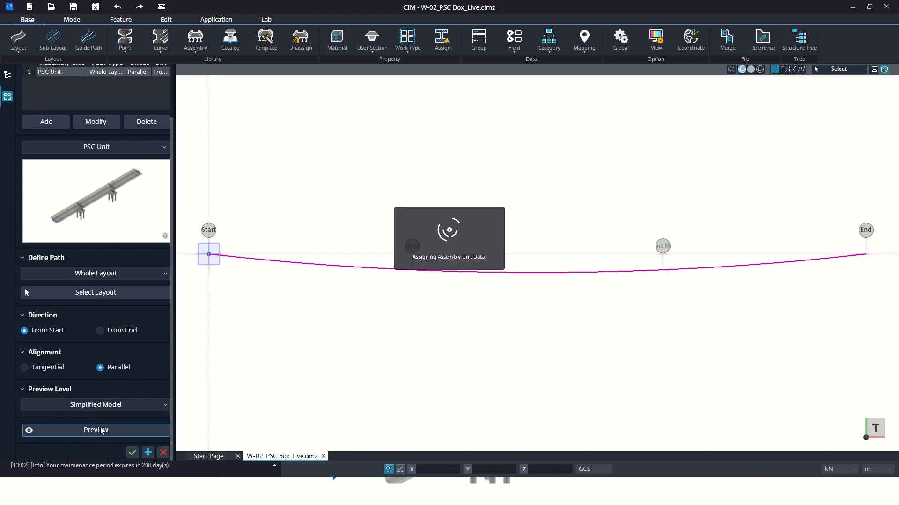
{"action": "left_click", "coordinate": [133, 453]}
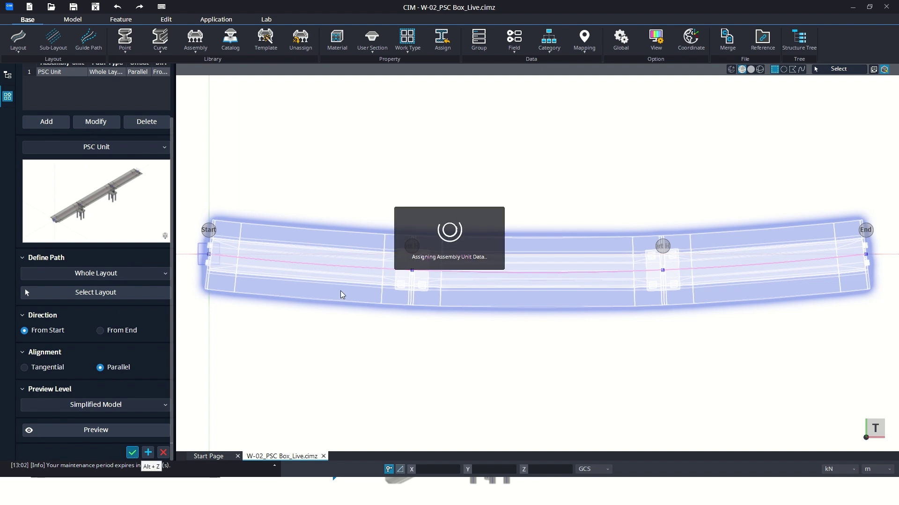
{"action": "middle_click_drag", "start_coordinate": [324, 261], "coordinate": [381, 148]}
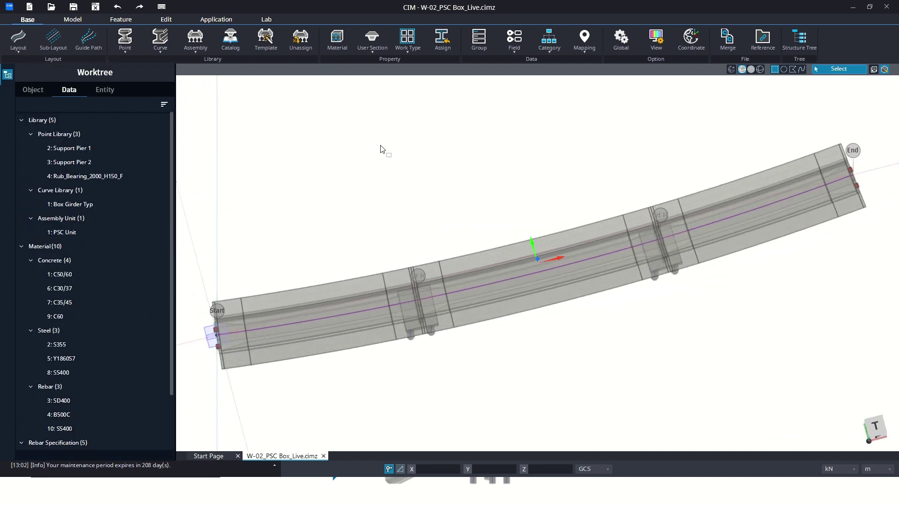
{"action": "middle_click_drag", "start_coordinate": [379, 193], "coordinate": [389, 135]}
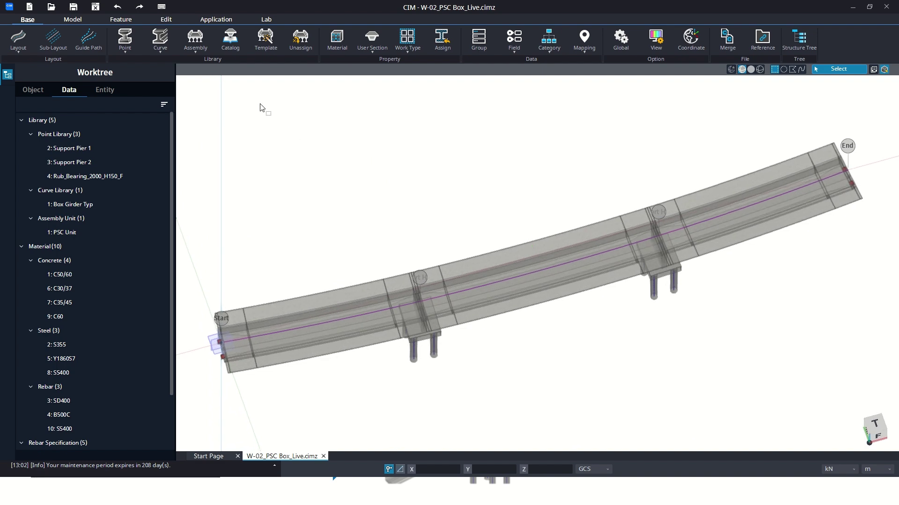
{"action": "key", "text": "XF86AudioRaiseVolume"}
{"action": "key", "text": "XF86AudioLowerVolume"}
{"action": "key", "text": "XF86AudioLowerVolume"}
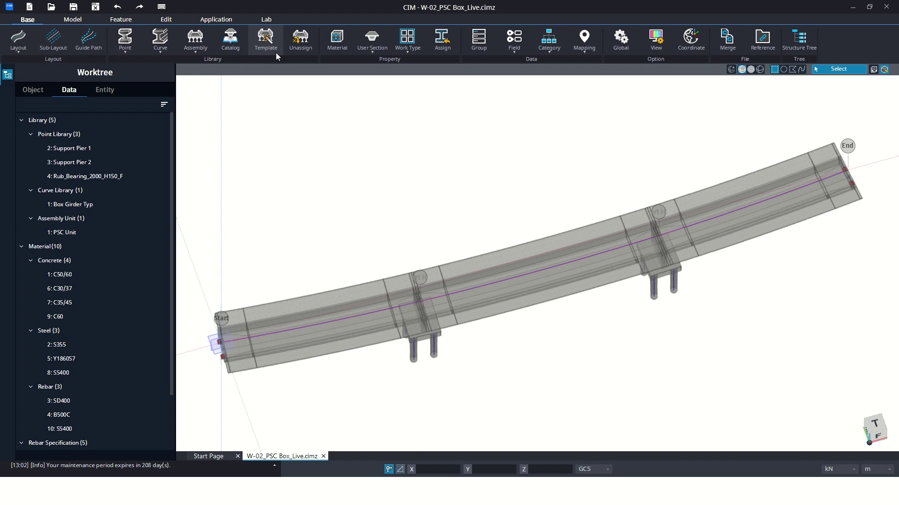
Create supports fixed in all six degrees of freedom at the eight pile bottom vertices of both piers
{"action": "left_click", "coordinate": [79, 18]}
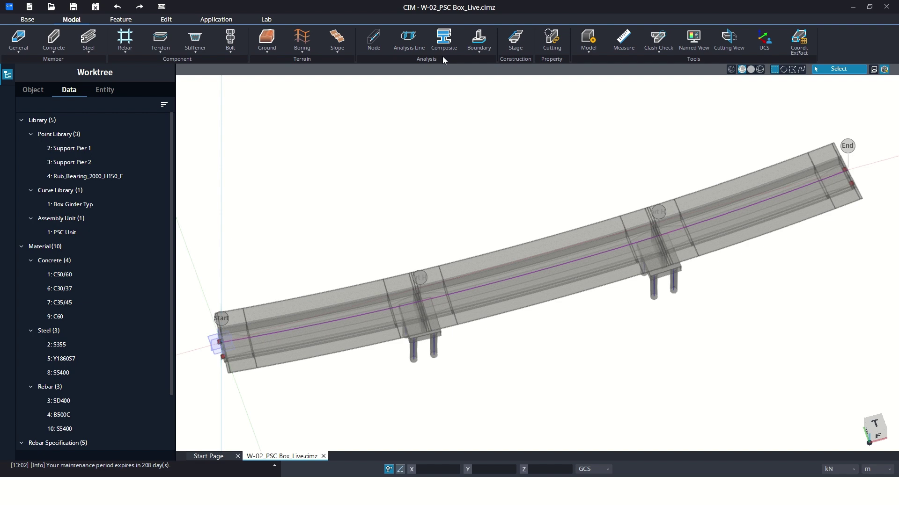
{"action": "left_click", "coordinate": [477, 52]}
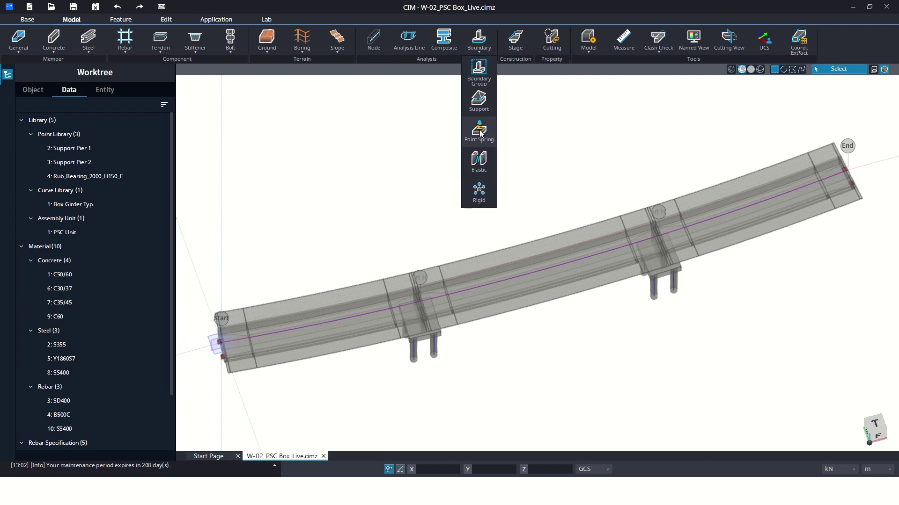
{"action": "left_click", "coordinate": [479, 107]}
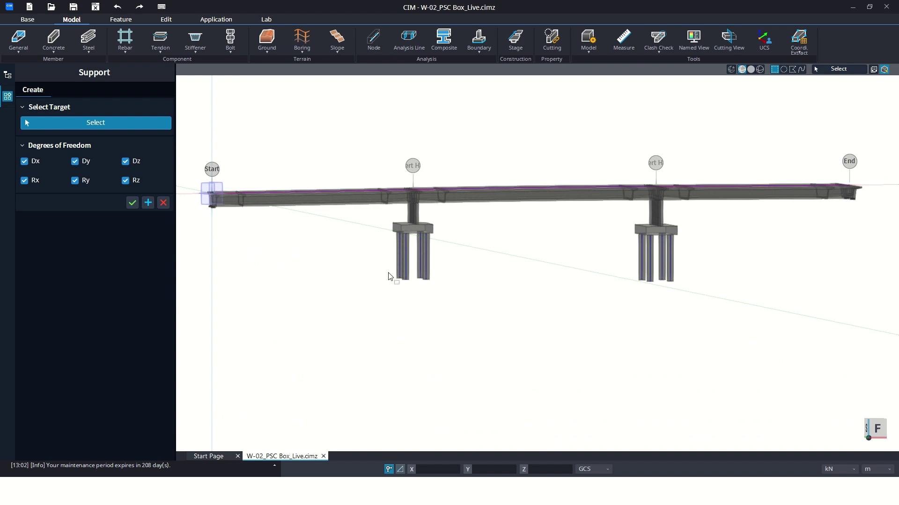
{"action": "left_click_drag", "start_coordinate": [388, 273], "coordinate": [434, 288]}
{"action": "left_click_drag", "start_coordinate": [626, 274], "coordinate": [687, 297]}
{"action": "left_click_drag", "start_coordinate": [379, 266], "coordinate": [453, 291]}
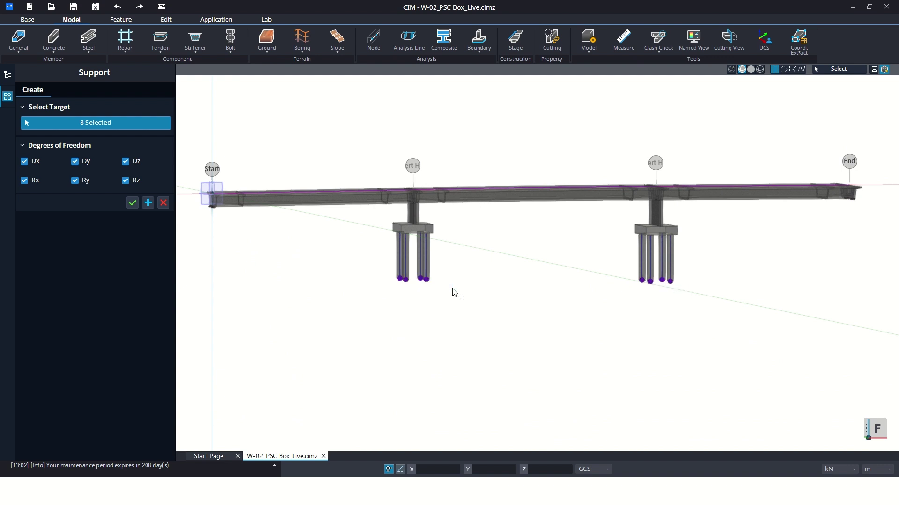
{"action": "left_click", "coordinate": [148, 203]}
Create supports fixed in all six degrees of freedom at the bottom vertices of the two bearings at the bridge start
{"action": "middle_click_drag", "start_coordinate": [314, 237], "coordinate": [395, 274]}
{"action": "scroll", "coordinate": [331, 271], "scroll_direction": "up", "scroll_amount": 8}
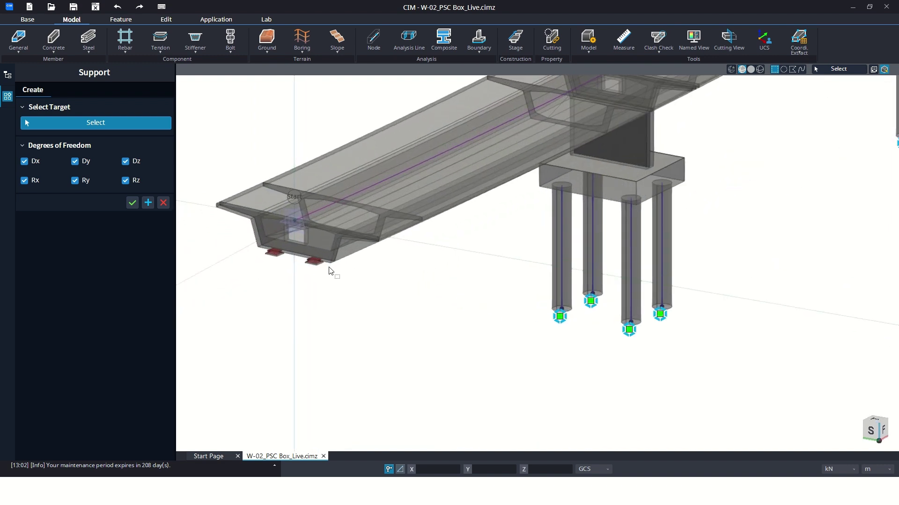
{"action": "scroll", "coordinate": [476, 173], "scroll_direction": "up", "scroll_amount": 3}
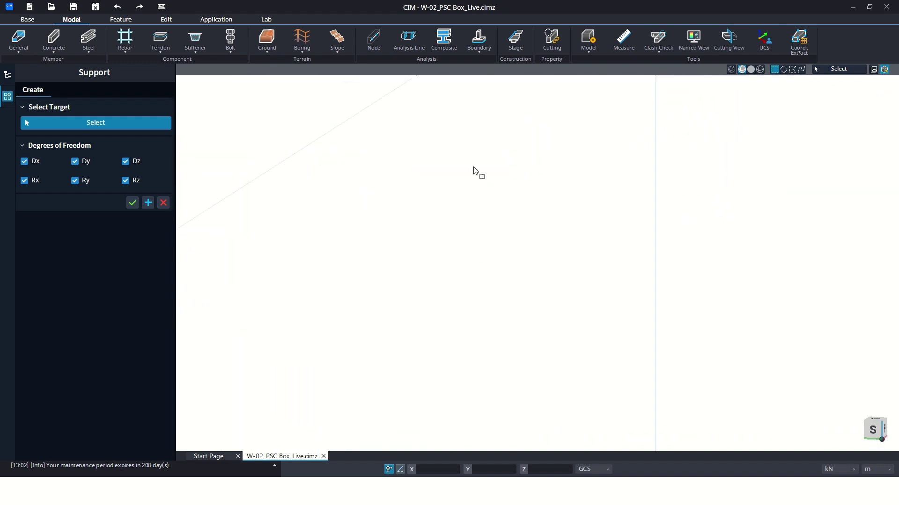
{"action": "scroll", "coordinate": [343, 315], "scroll_direction": "down", "scroll_amount": 3}
{"action": "scroll", "coordinate": [412, 257], "scroll_direction": "down", "scroll_amount": 1}
{"action": "scroll", "coordinate": [488, 194], "scroll_direction": "up", "scroll_amount": 2}
{"action": "scroll", "coordinate": [488, 194], "scroll_direction": "up", "scroll_amount": 1}
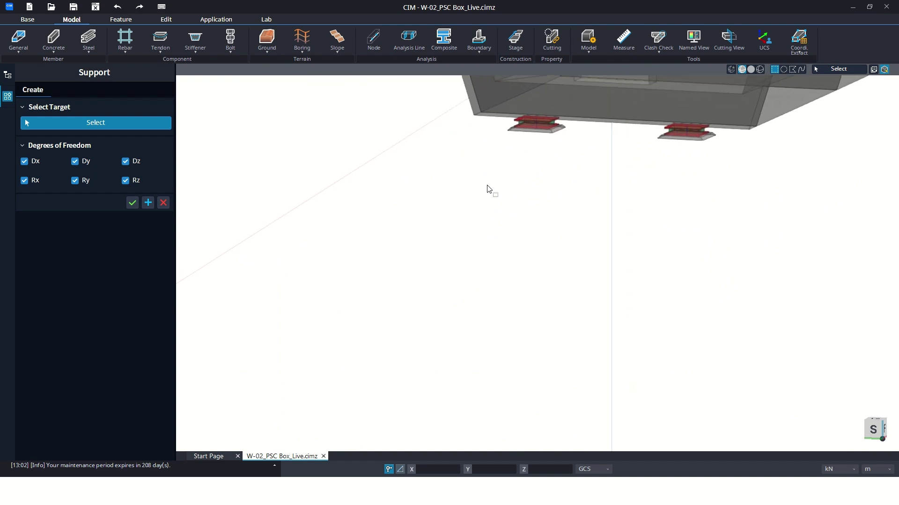
{"action": "scroll", "coordinate": [457, 207], "scroll_direction": "up", "scroll_amount": 5}
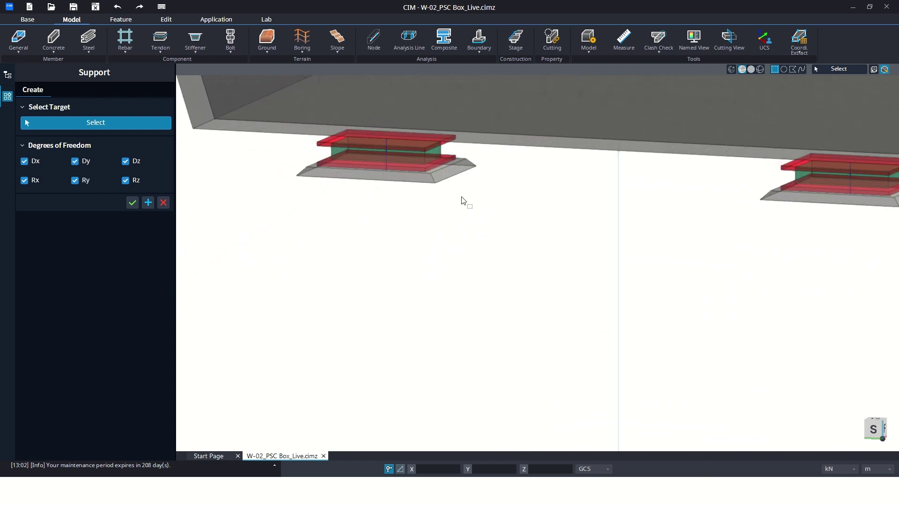
{"action": "middle_click_drag", "start_coordinate": [463, 199], "coordinate": [347, 257]}
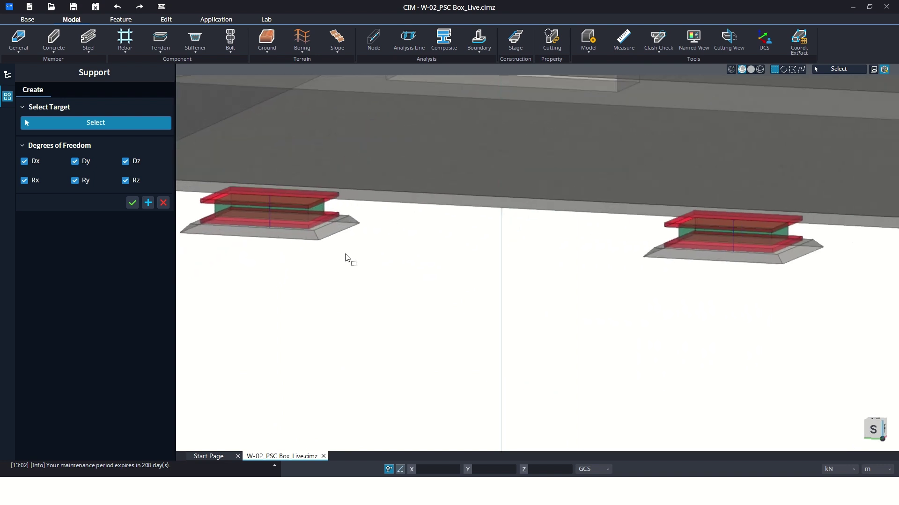
{"action": "left_click", "coordinate": [272, 232]}
{"action": "left_click", "coordinate": [148, 202]}
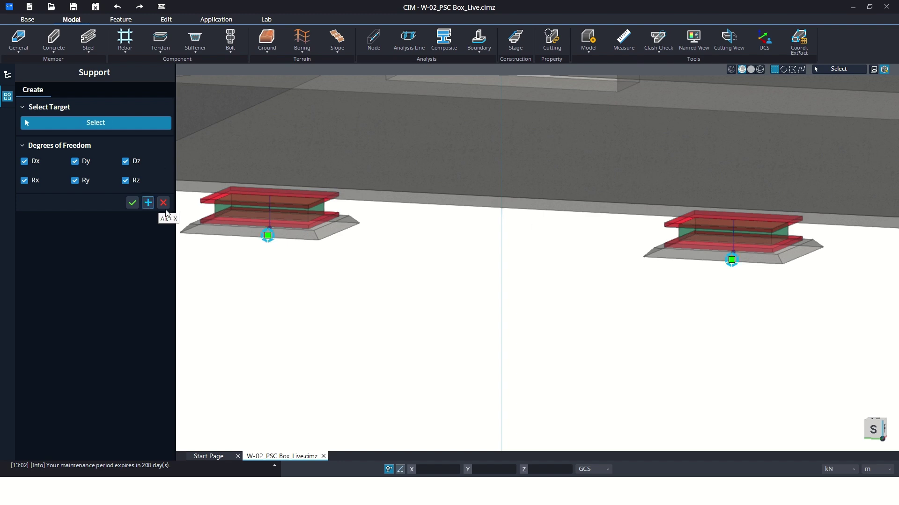
Create fully fixed supports at the bottom vertices of the two bearings at the bridge end, and close the Support command
{"action": "middle_click_drag", "start_coordinate": [602, 245], "coordinate": [566, 257]}
{"action": "scroll", "coordinate": [562, 254], "scroll_direction": "down", "scroll_amount": 8}
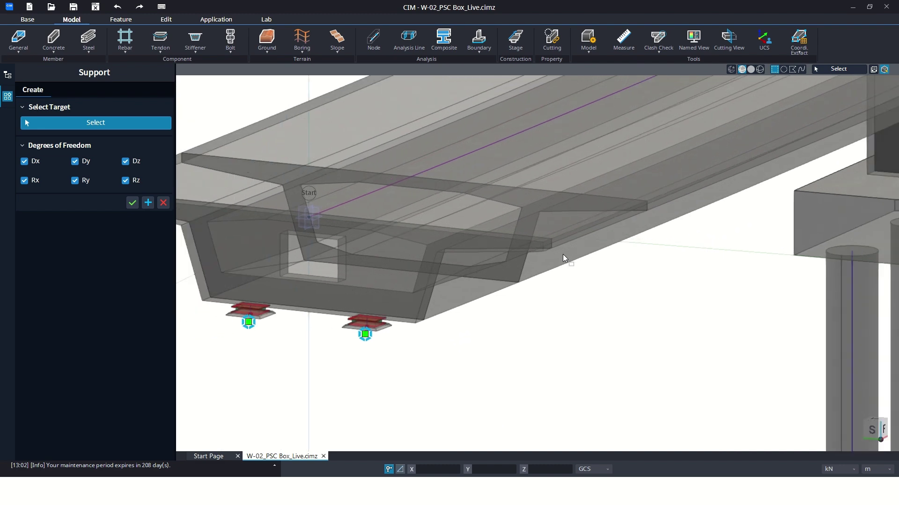
{"action": "middle_click_drag", "start_coordinate": [563, 256], "coordinate": [302, 266]}
{"action": "middle_click_drag", "start_coordinate": [577, 267], "coordinate": [213, 145]}
{"action": "scroll", "coordinate": [363, 226], "scroll_direction": "up", "scroll_amount": 5}
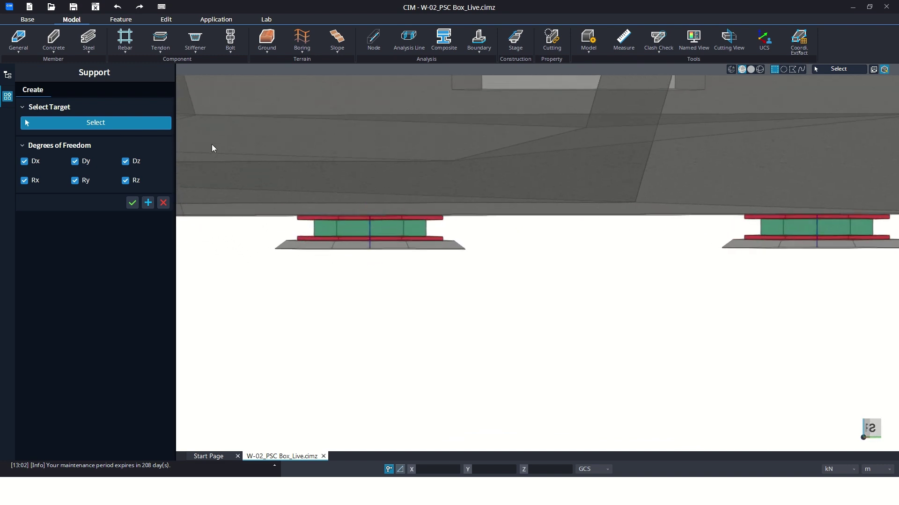
{"action": "left_click", "coordinate": [370, 249]}
{"action": "left_click", "coordinate": [817, 248]}
{"action": "left_click", "coordinate": [148, 203]}
{"action": "left_click", "coordinate": [163, 203]}
Examine the supports across the whole bridge and at the bearings under the start of the girder
{"action": "right_click", "coordinate": [571, 289]}
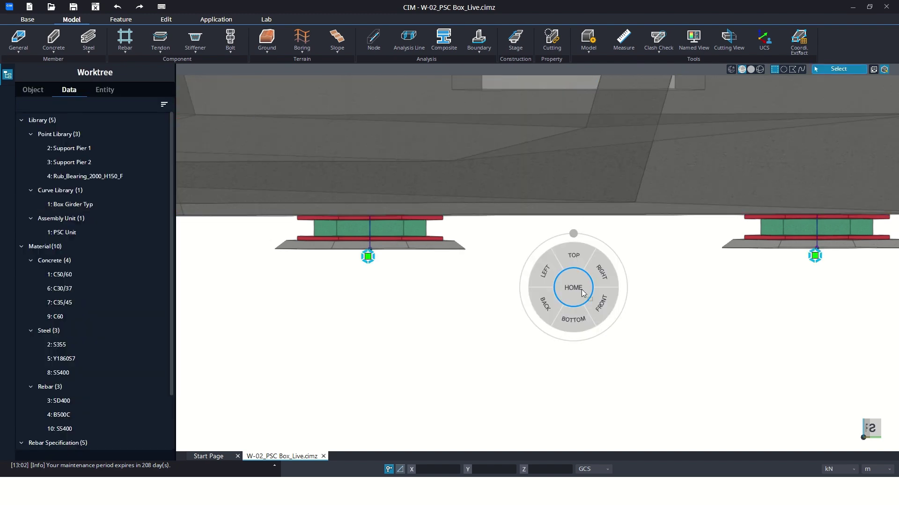
{"action": "left_click", "coordinate": [583, 292]}
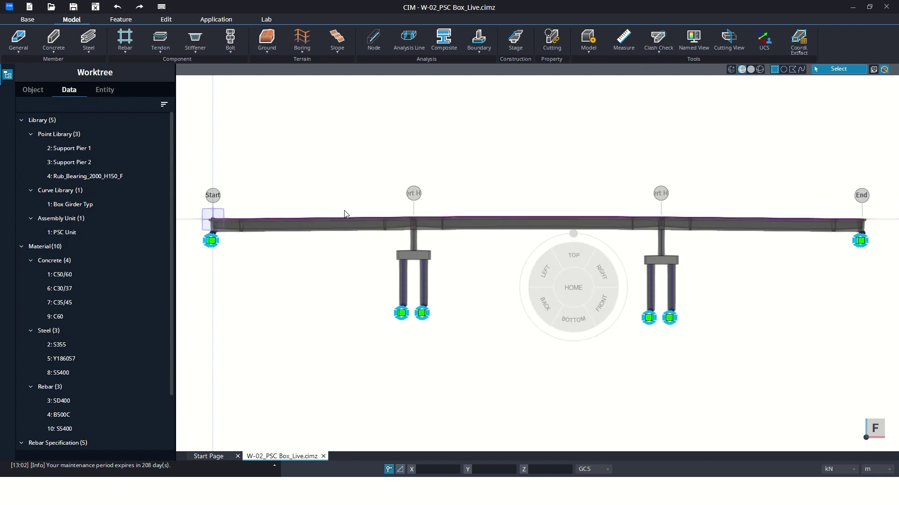
{"action": "middle_click_drag", "start_coordinate": [345, 213], "coordinate": [436, 257]}
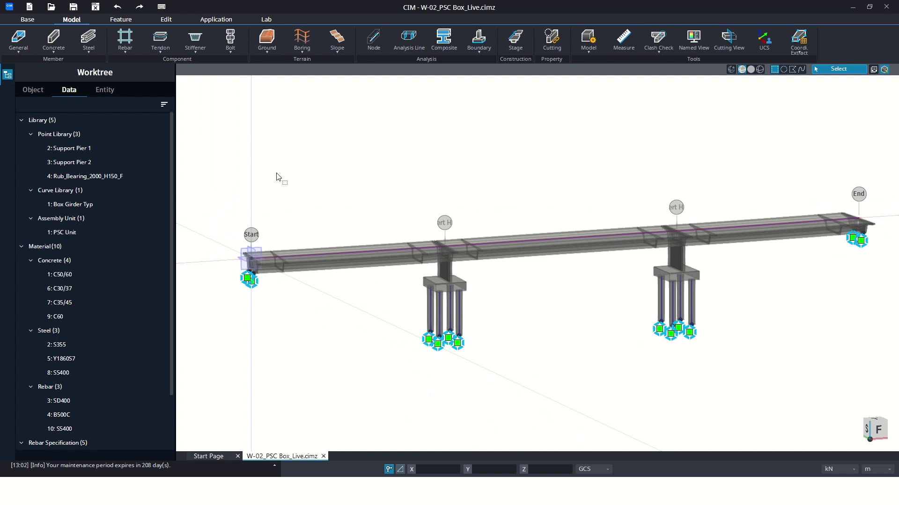
{"action": "middle_click_drag", "start_coordinate": [277, 178], "coordinate": [316, 264]}
{"action": "scroll", "coordinate": [250, 263], "scroll_direction": "up", "scroll_amount": 5}
{"action": "scroll", "coordinate": [316, 264], "scroll_direction": "up", "scroll_amount": 2}
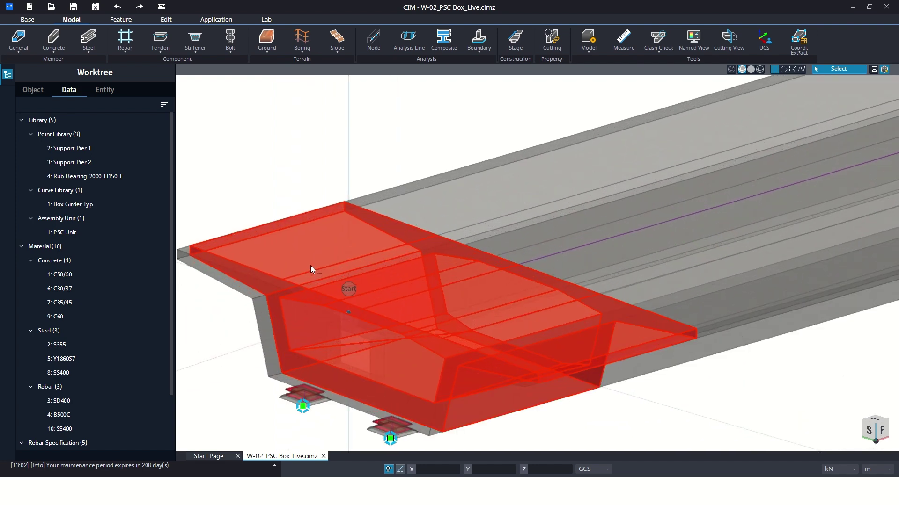
Start an elastic link in the first bearing at the bridge start, running from its bottom vertex to its top vertex
{"action": "left_click", "coordinate": [479, 52]}
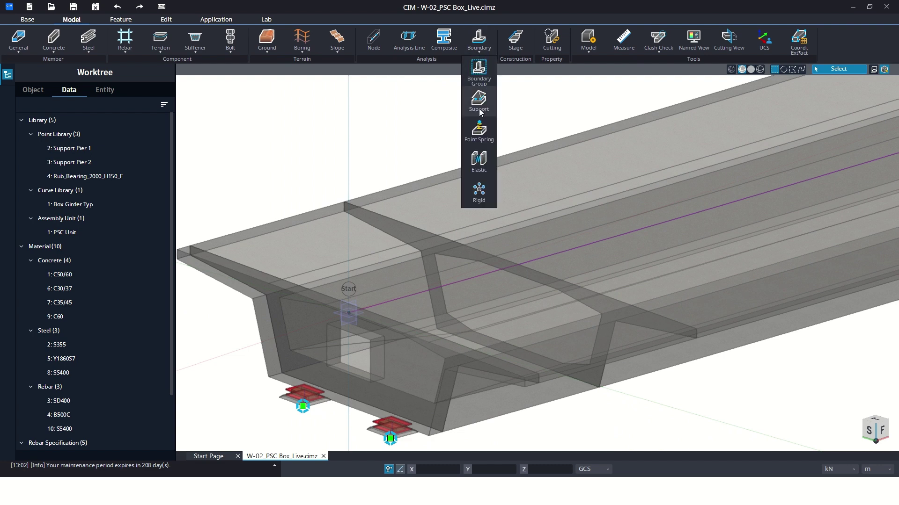
{"action": "left_click", "coordinate": [482, 156]}
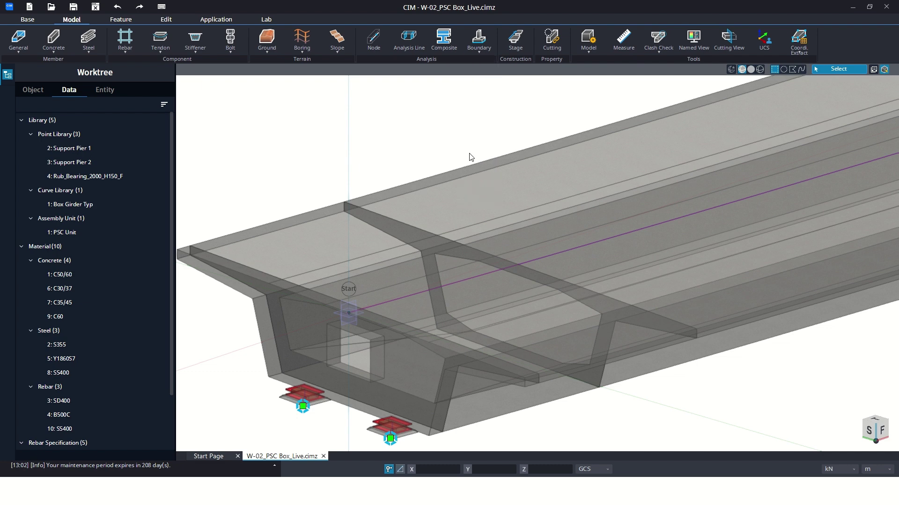
{"action": "middle_click_drag", "start_coordinate": [345, 226], "coordinate": [393, 190]}
{"action": "scroll", "coordinate": [347, 362], "scroll_direction": "up", "scroll_amount": 6}
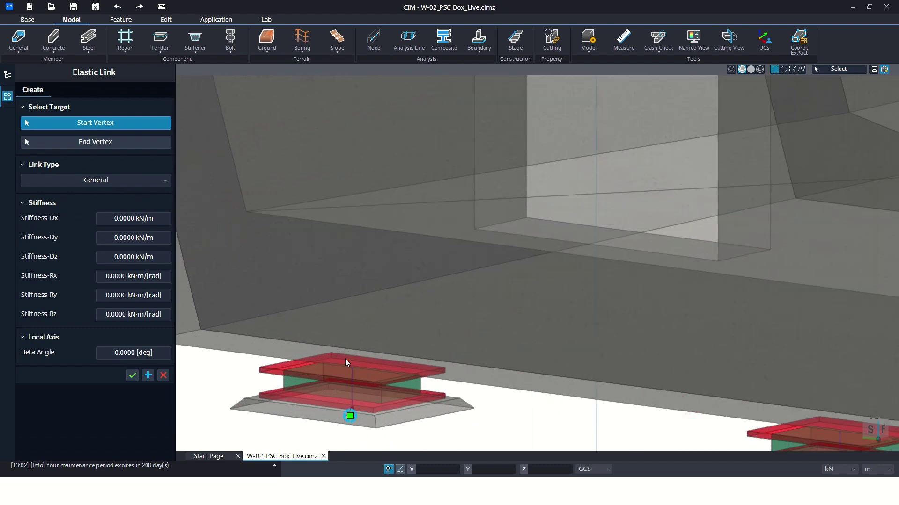
{"action": "middle_click_drag", "start_coordinate": [347, 363], "coordinate": [389, 277]}
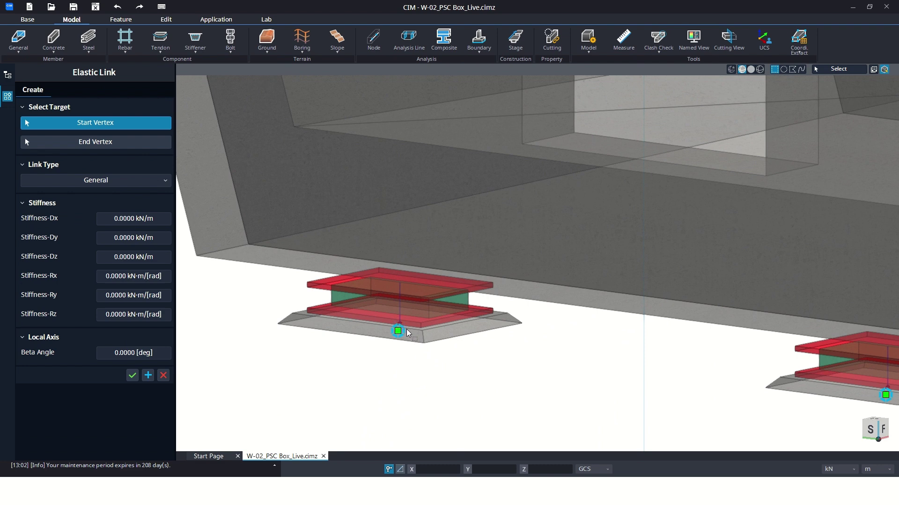
{"action": "scroll", "coordinate": [402, 330], "scroll_direction": "up", "scroll_amount": 5}
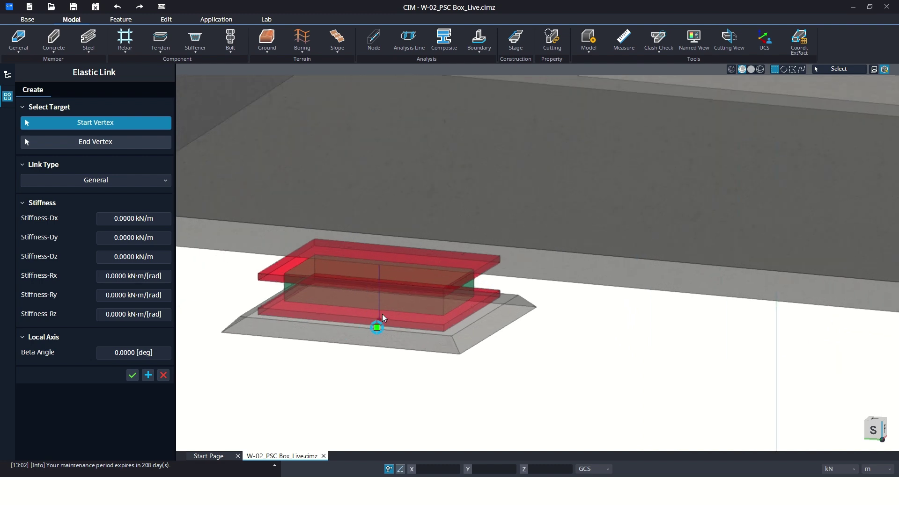
{"action": "scroll", "coordinate": [383, 318], "scroll_direction": "up", "scroll_amount": 4}
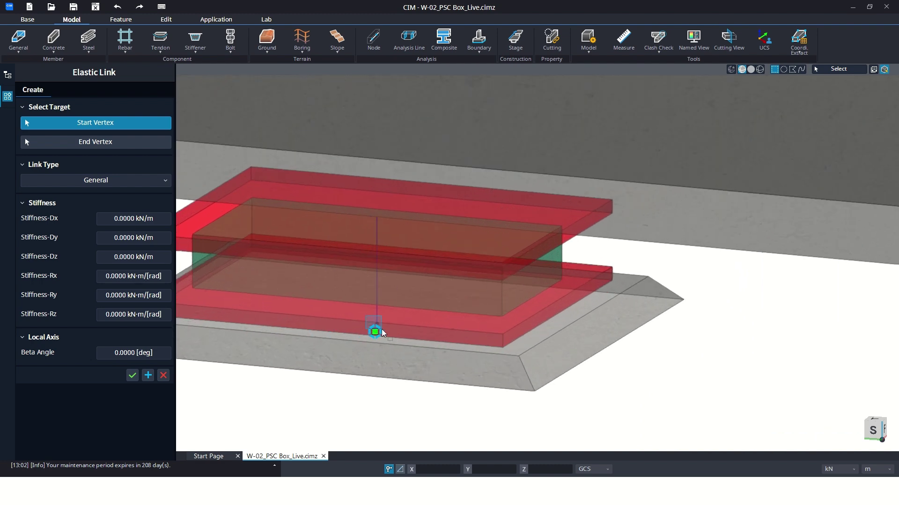
{"action": "left_click", "coordinate": [381, 330]}
{"action": "left_click", "coordinate": [106, 127]}
{"action": "left_click", "coordinate": [127, 143]}
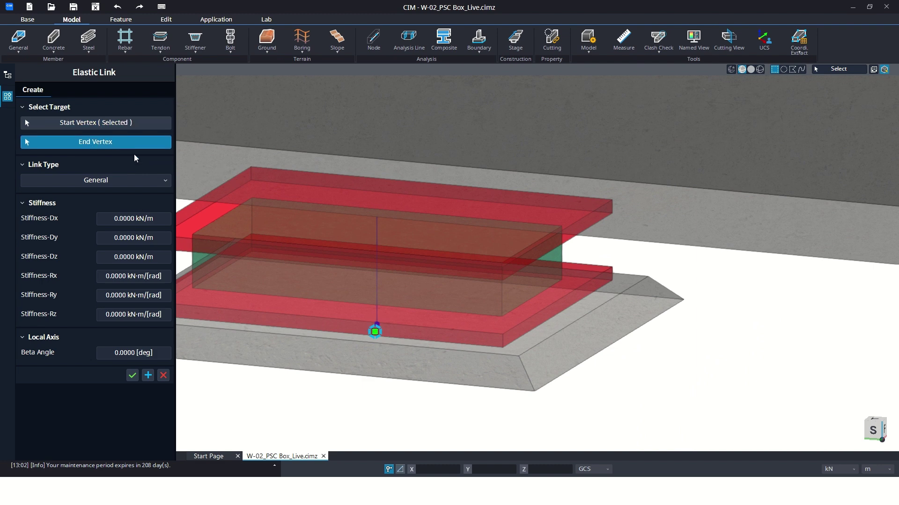
{"action": "middle_click_drag", "start_coordinate": [365, 221], "coordinate": [390, 186]}
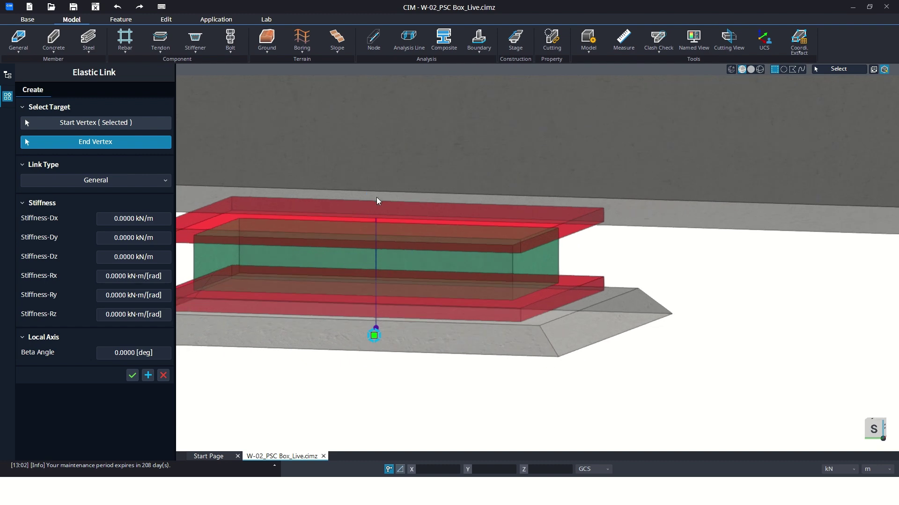
{"action": "left_click", "coordinate": [377, 219]}
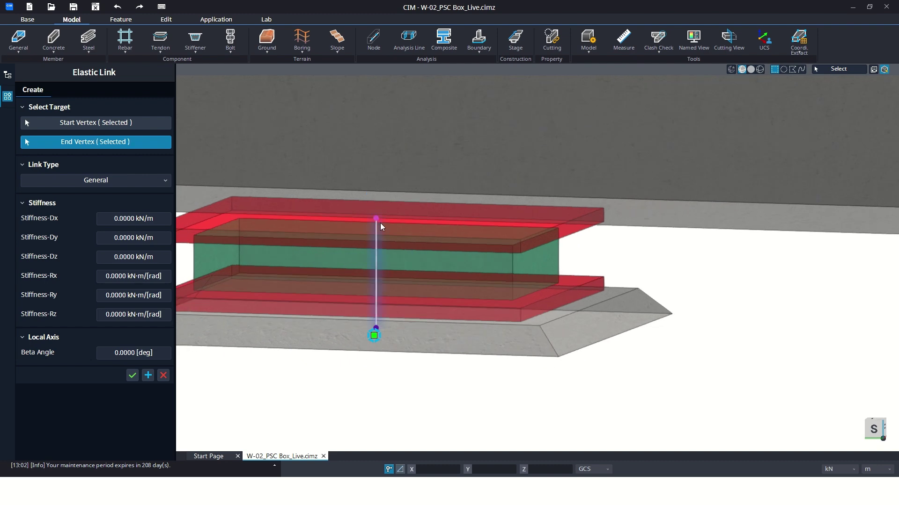
Create the link as General type with Stiffness-Dx and Dy of 10000000 kN/m and Stiffness-Dz of 10 kN/m
{"action": "left_click", "coordinate": [104, 184]}
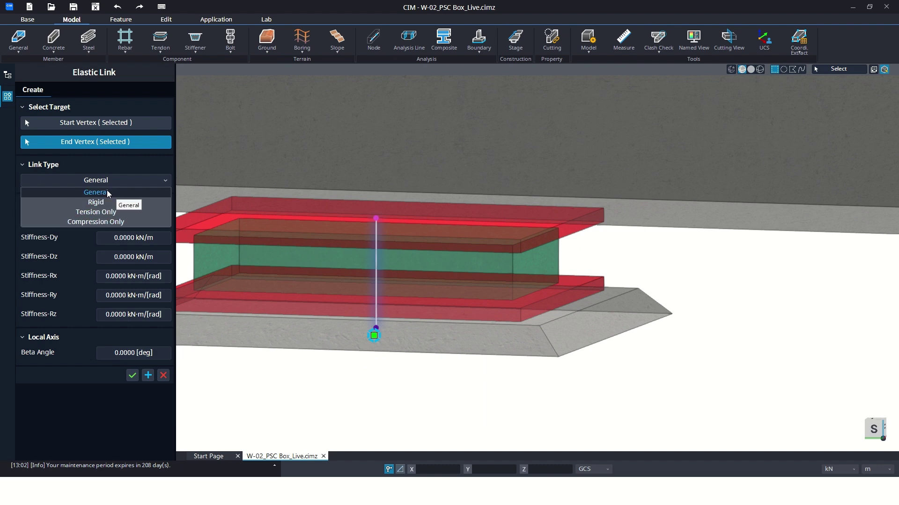
{"action": "left_click", "coordinate": [107, 192]}
{"action": "left_click", "coordinate": [154, 219]}
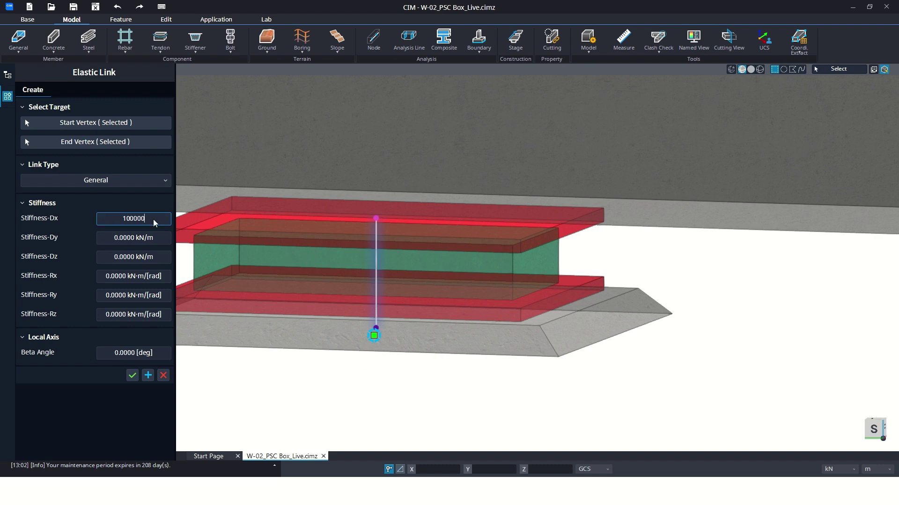
{"action": "type", "text": "10000000"}
{"action": "left_click", "coordinate": [135, 234]}
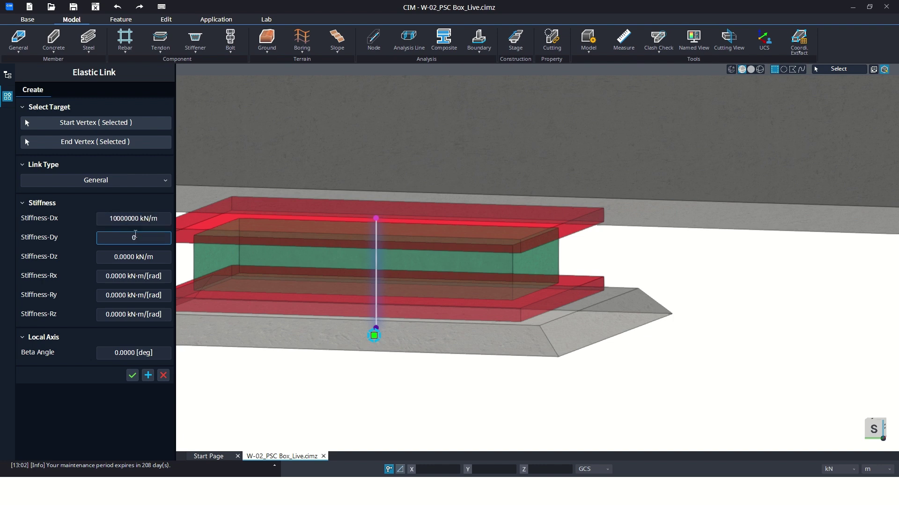
{"action": "double_click", "coordinate": [142, 238]}
{"action": "type", "text": "10000000"}
{"action": "left_click", "coordinate": [126, 257]}
{"action": "double_click", "coordinate": [125, 257]}
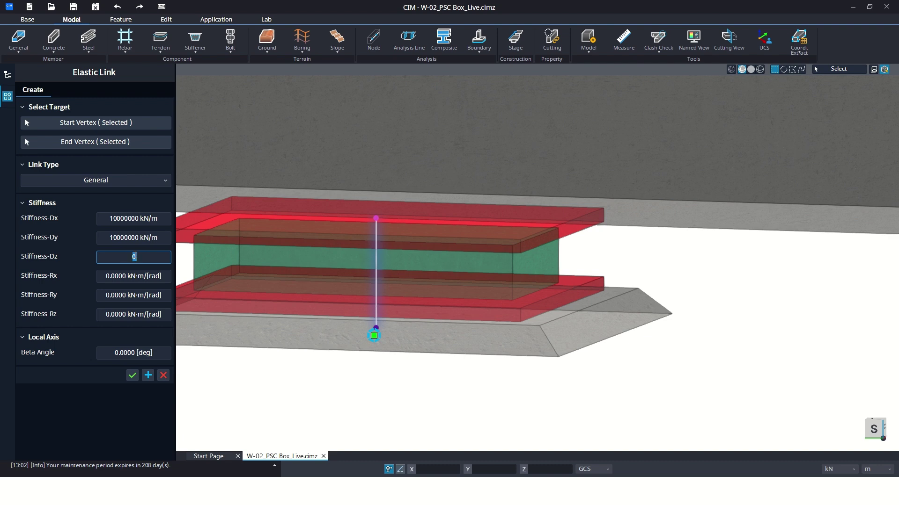
{"action": "type", "text": "10"}
{"action": "key", "text": "Return"}
Create an elastic link from bottom to top vertex of the second start bearing with Stiffness-Dy 10 kN/m, and close the Elastic Link command
{"action": "scroll", "coordinate": [384, 244], "scroll_direction": "down", "scroll_amount": 3}
{"action": "middle_click_drag", "start_coordinate": [383, 244], "coordinate": [672, 298]}
{"action": "scroll", "coordinate": [673, 297], "scroll_direction": "up", "scroll_amount": 4}
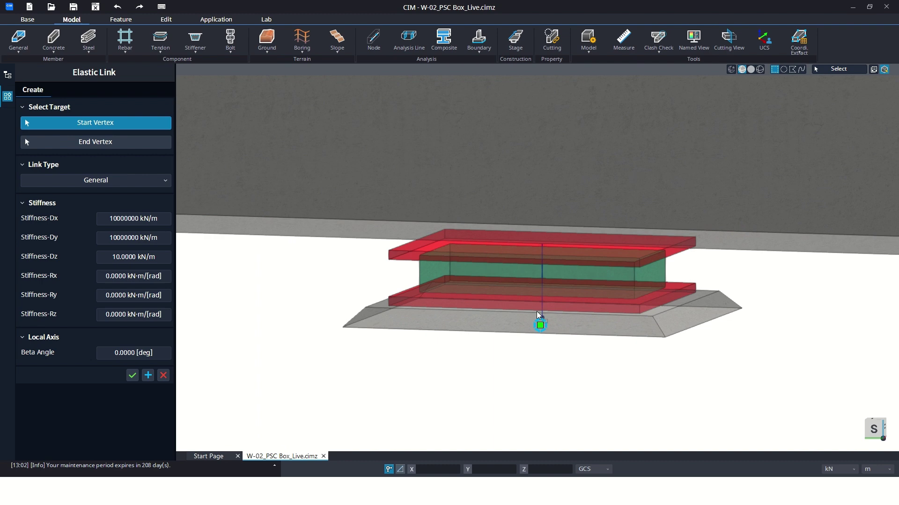
{"action": "left_click", "coordinate": [550, 322]}
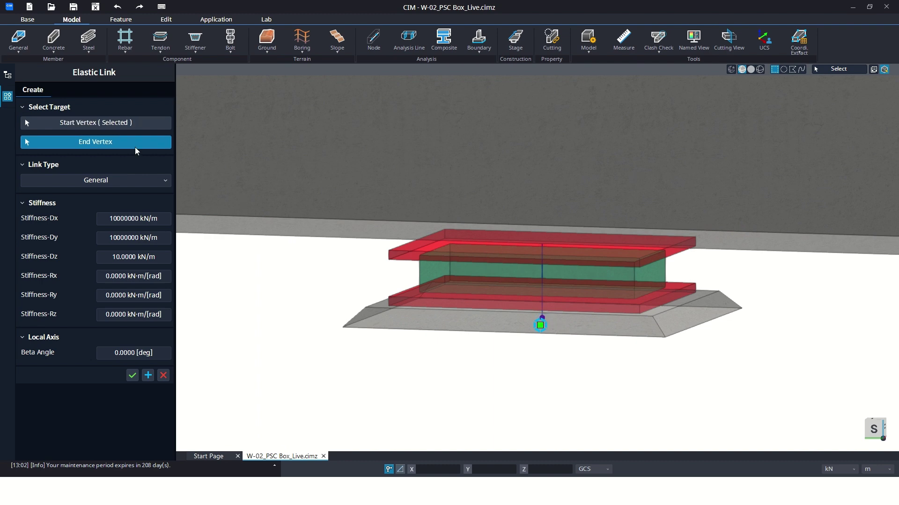
{"action": "left_click", "coordinate": [548, 245]}
{"action": "left_click", "coordinate": [113, 237]}
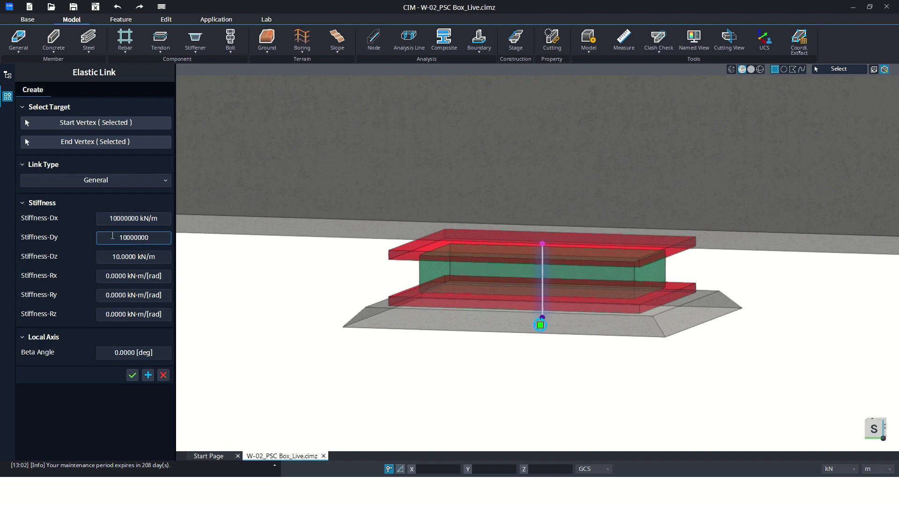
{"action": "left_click_drag", "start_coordinate": [118, 237], "coordinate": [184, 248]}
{"action": "type", "text": "10"}
{"action": "left_click", "coordinate": [147, 376]}
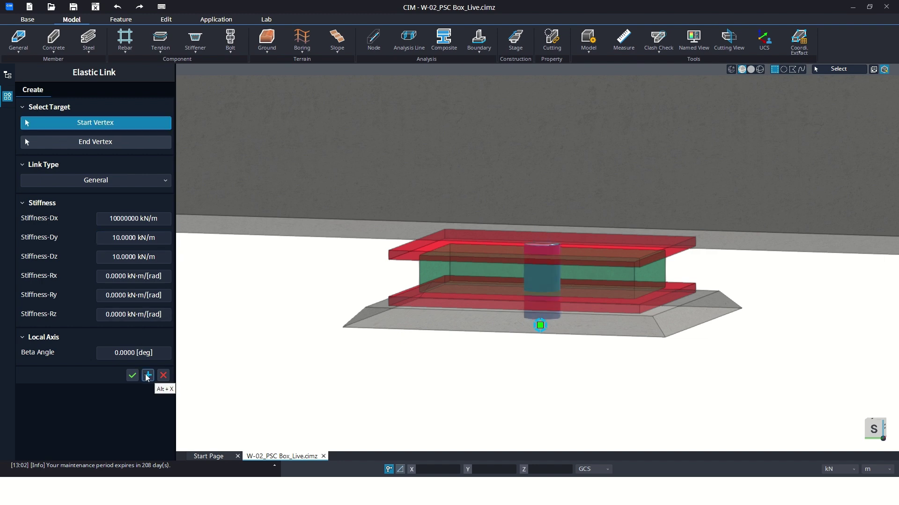
{"action": "left_click", "coordinate": [163, 376]}
Start a vertex-to-vertex rigid link with the girder's start vertex as master and the first bearing's top vertex as slave
{"action": "scroll", "coordinate": [558, 251], "scroll_direction": "down", "scroll_amount": 5}
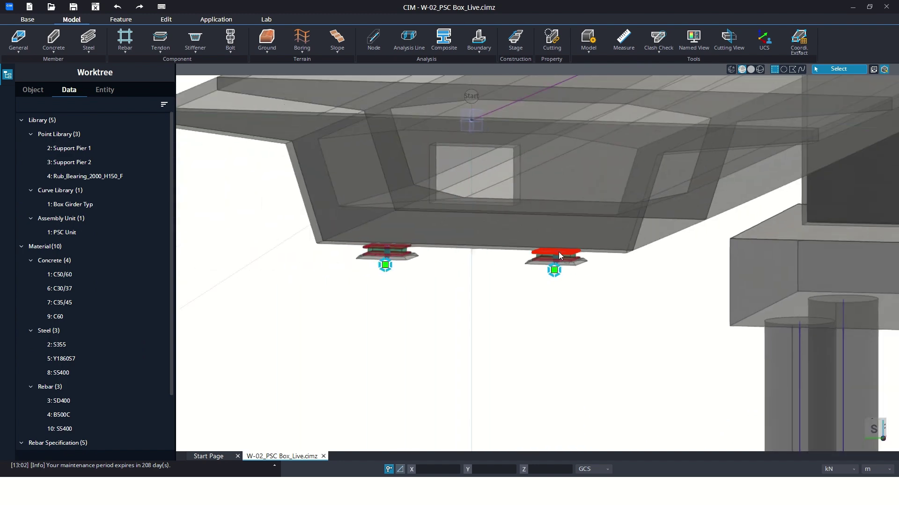
{"action": "left_click", "coordinate": [477, 46]}
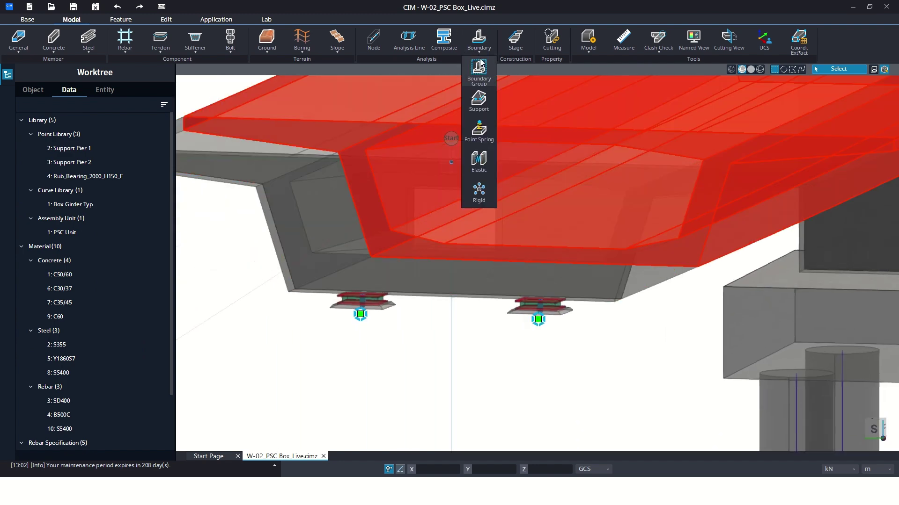
{"action": "left_click", "coordinate": [482, 195]}
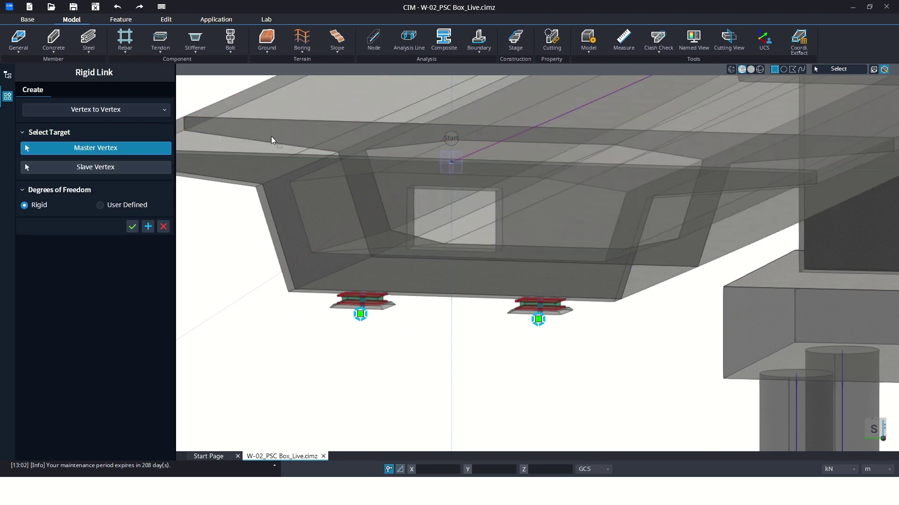
{"action": "scroll", "coordinate": [354, 187], "scroll_direction": "up", "scroll_amount": 3}
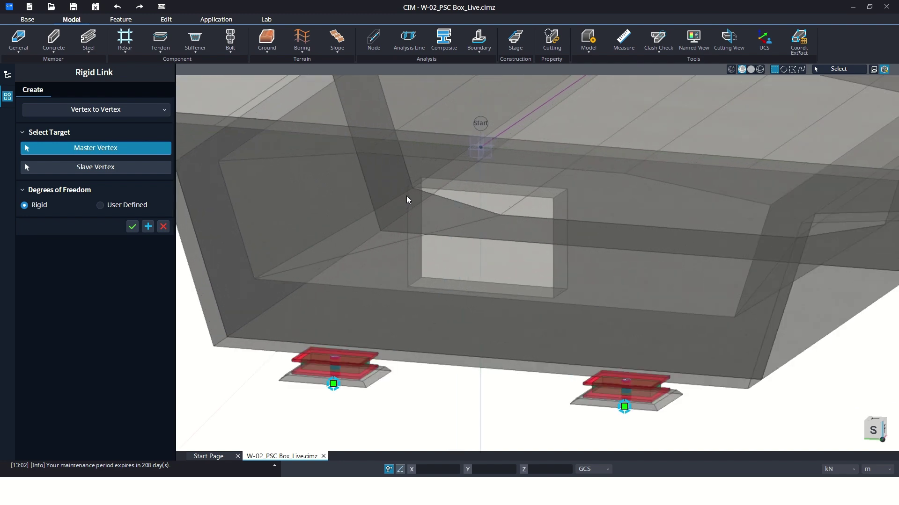
{"action": "left_click", "coordinate": [481, 147]}
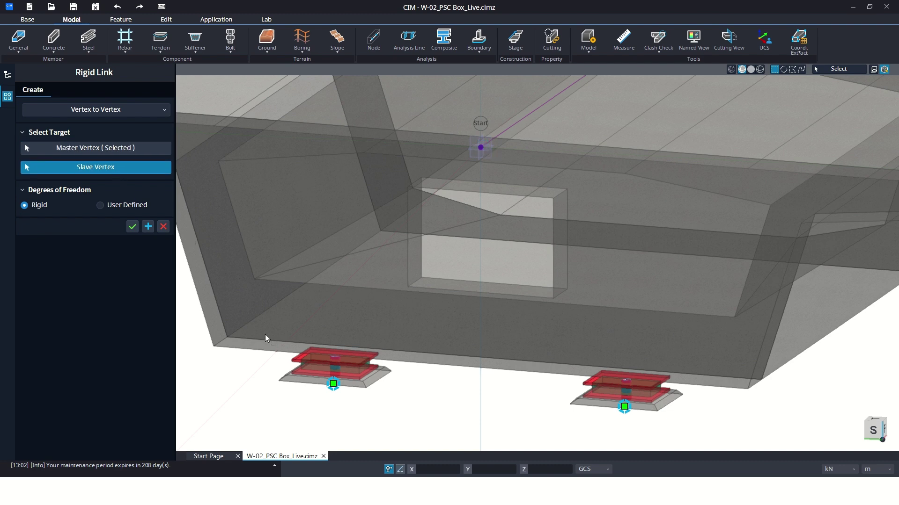
{"action": "scroll", "coordinate": [361, 330], "scroll_direction": "up", "scroll_amount": 10}
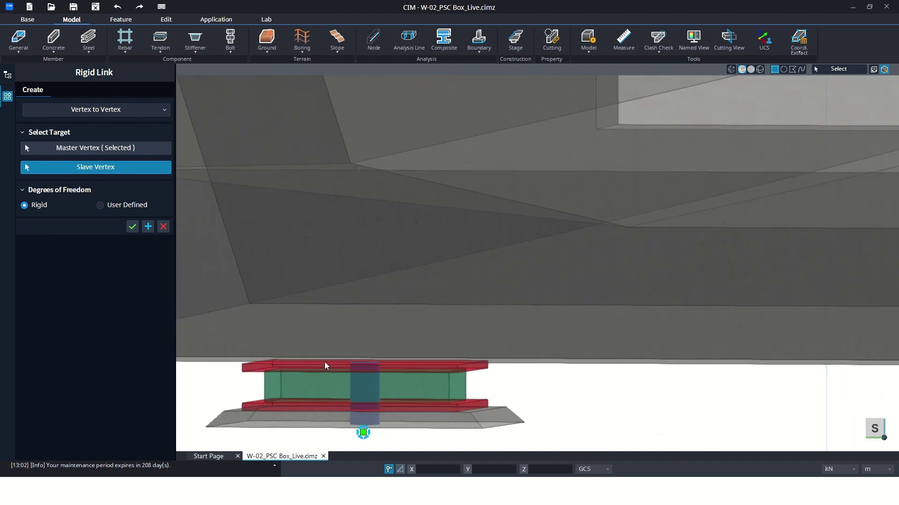
{"action": "scroll", "coordinate": [358, 358], "scroll_direction": "up", "scroll_amount": 3}
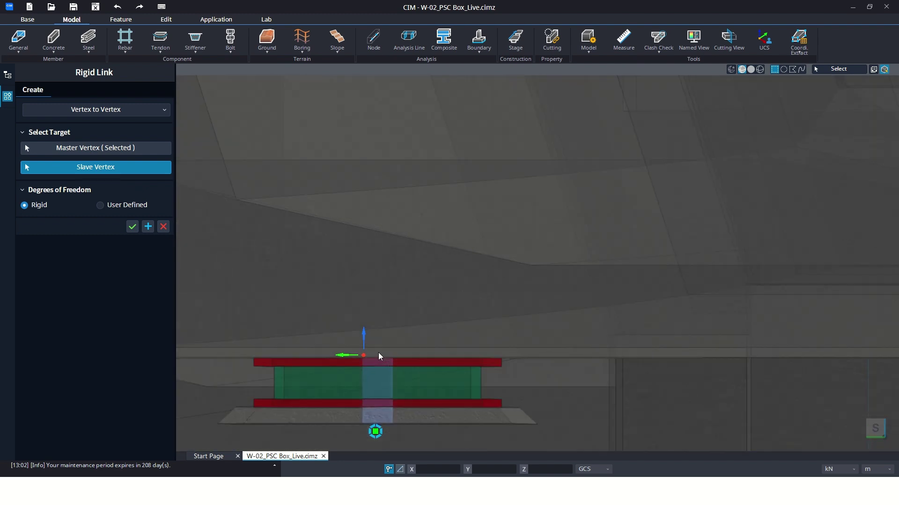
{"action": "middle_click_drag", "start_coordinate": [379, 356], "coordinate": [367, 370]}
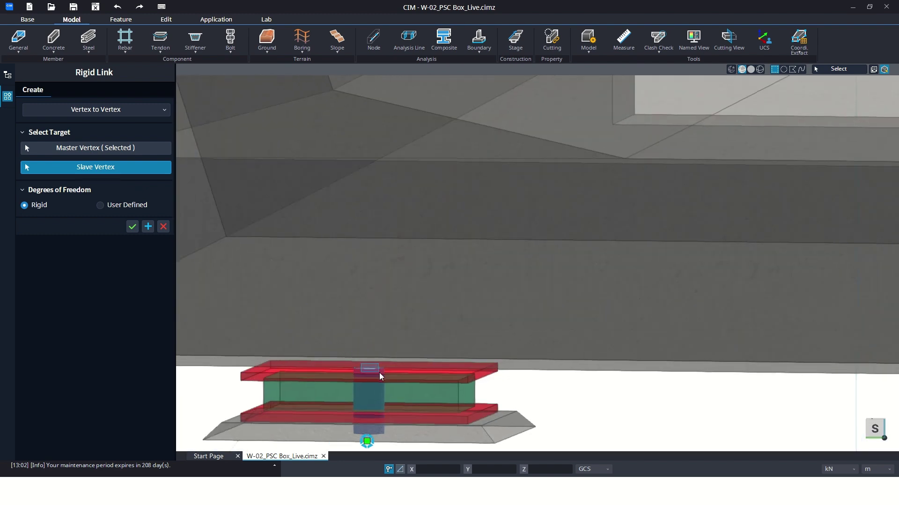
{"action": "left_click", "coordinate": [378, 372]}
Add the second start bearing's top vertex as a slave and create the rigid links to both bearings
{"action": "scroll", "coordinate": [376, 371], "scroll_direction": "down", "scroll_amount": 5}
{"action": "scroll", "coordinate": [375, 372], "scroll_direction": "down", "scroll_amount": 2}
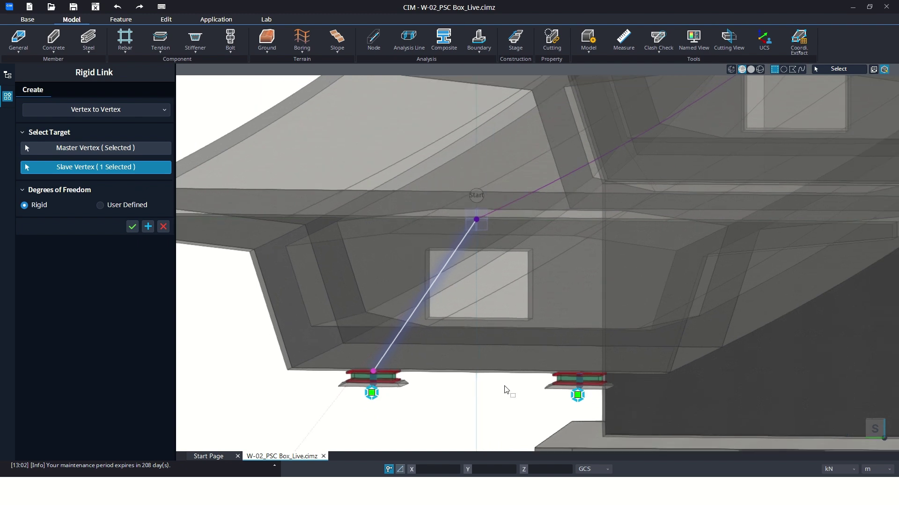
{"action": "middle_click_drag", "start_coordinate": [501, 391], "coordinate": [439, 392]}
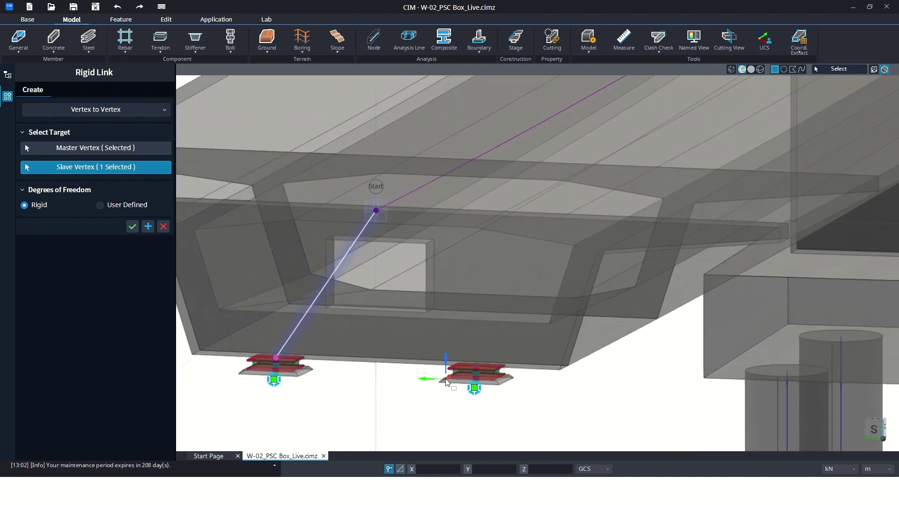
{"action": "scroll", "coordinate": [473, 373], "scroll_direction": "up", "scroll_amount": 5}
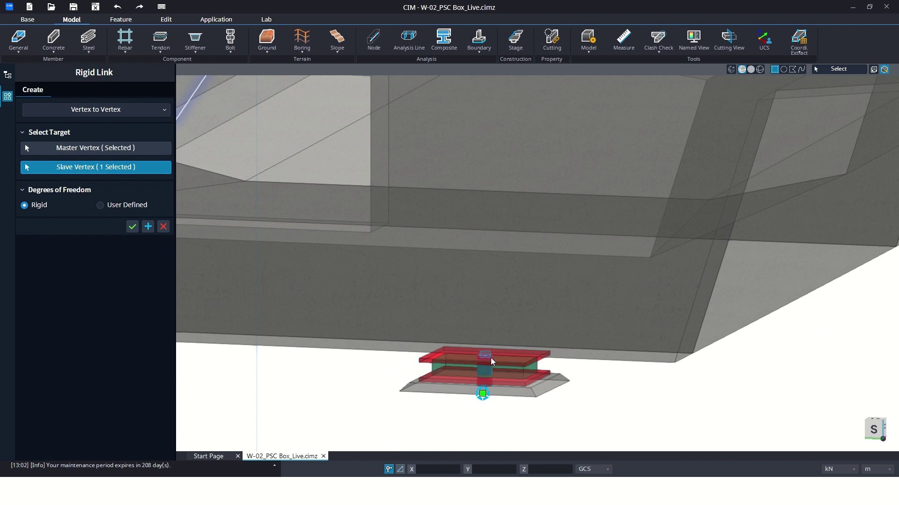
{"action": "left_click", "coordinate": [490, 357]}
{"action": "scroll", "coordinate": [468, 318], "scroll_direction": "down", "scroll_amount": 4}
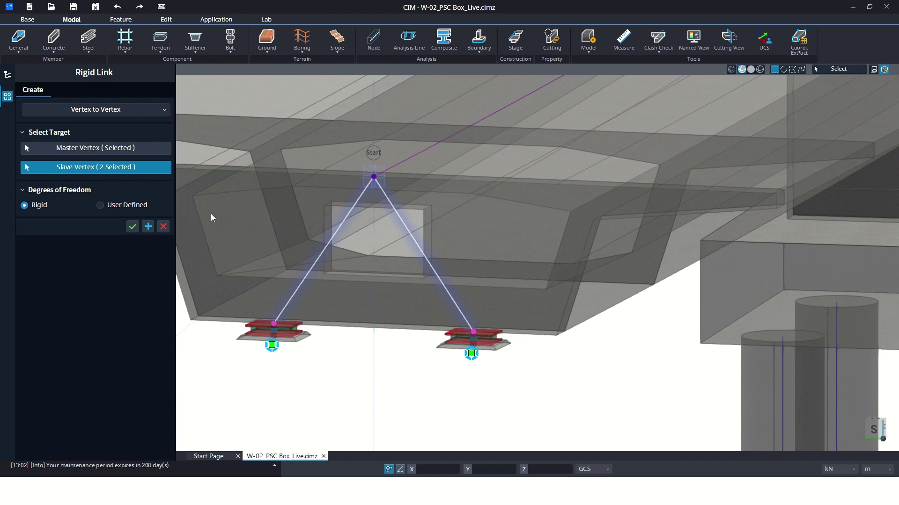
{"action": "left_click", "coordinate": [147, 226]}
Examine the rigid links at the bridge start and the supports along the bridge, and close the Rigid Link command
{"action": "scroll", "coordinate": [381, 248], "scroll_direction": "down", "scroll_amount": 4}
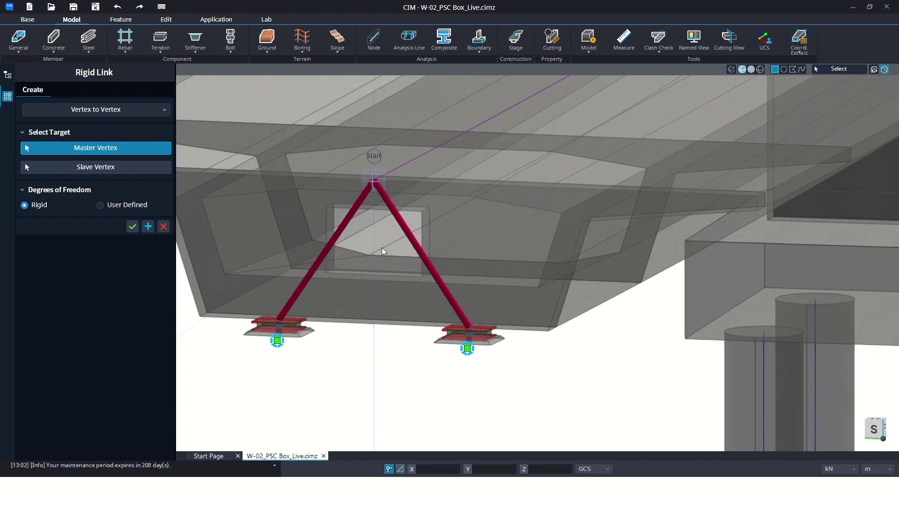
{"action": "scroll", "coordinate": [381, 248], "scroll_direction": "down", "scroll_amount": 2}
{"action": "middle_click_drag", "start_coordinate": [444, 237], "coordinate": [429, 219]}
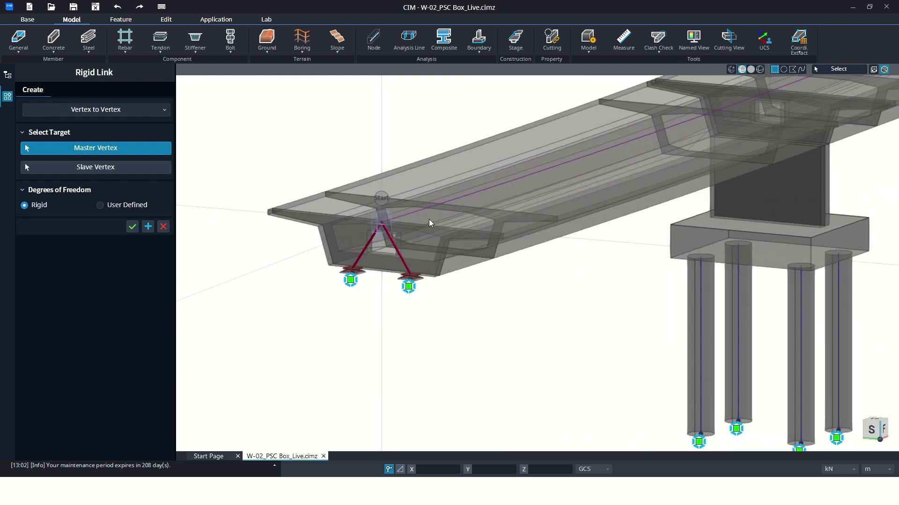
{"action": "middle_click_drag", "start_coordinate": [504, 200], "coordinate": [454, 249]}
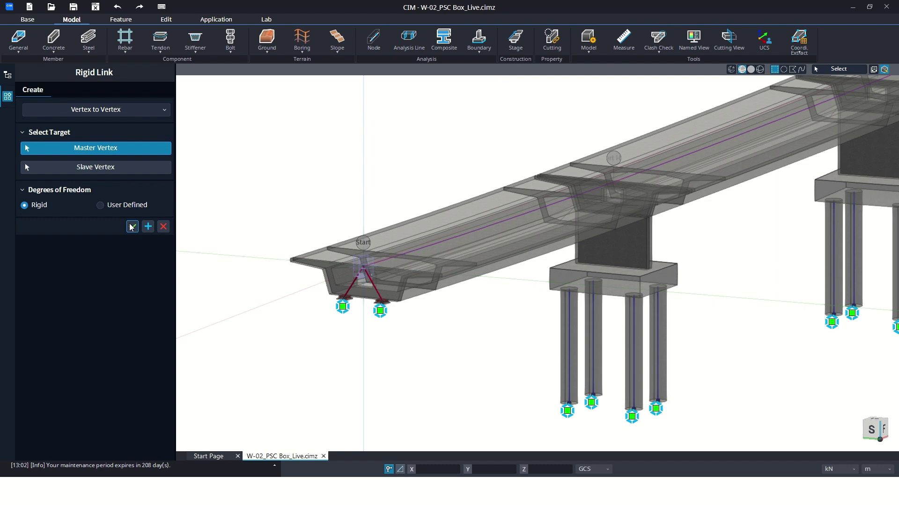
{"action": "scroll", "coordinate": [423, 210], "scroll_direction": "down", "scroll_amount": 4}
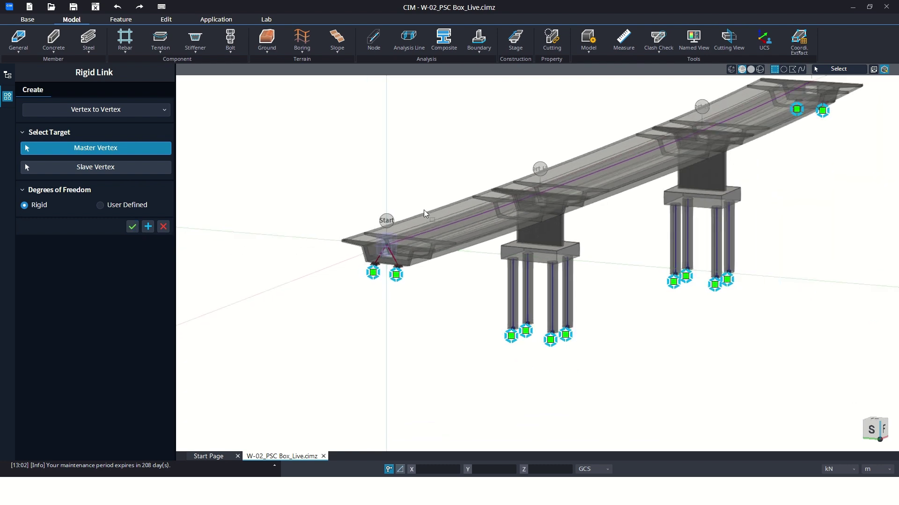
{"action": "scroll", "coordinate": [408, 215], "scroll_direction": "up", "scroll_amount": 2}
{"action": "middle_click_drag", "start_coordinate": [470, 202], "coordinate": [418, 211]}
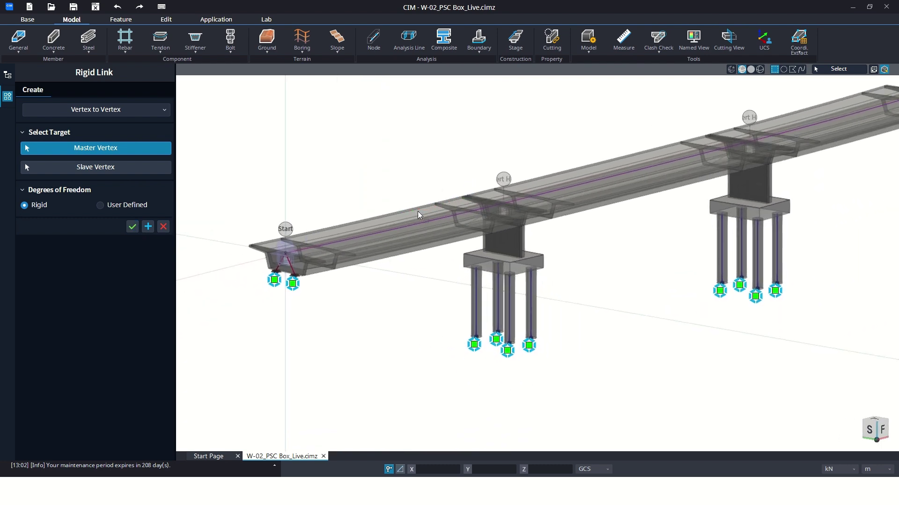
{"action": "left_click", "coordinate": [132, 227]}
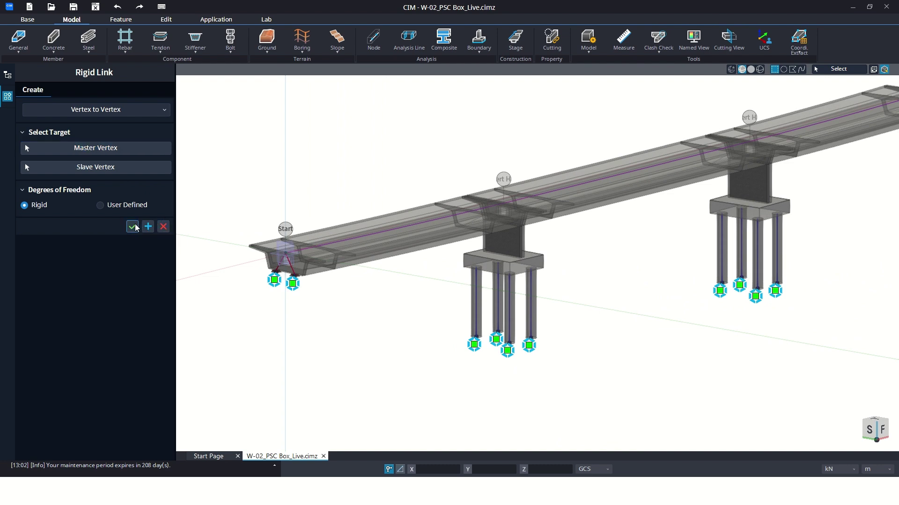
Close the Rigid Link command, then highlight all bridge members and clear the selection
{"action": "left_click", "coordinate": [163, 227]}
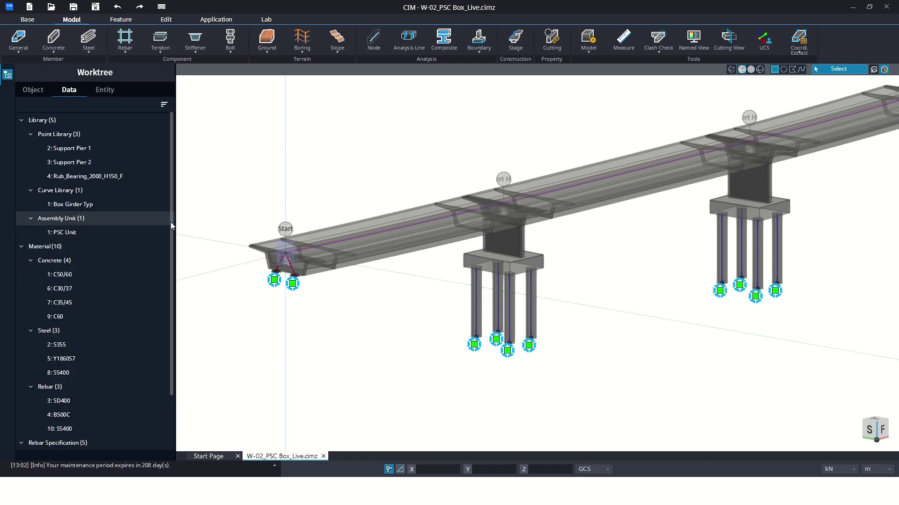
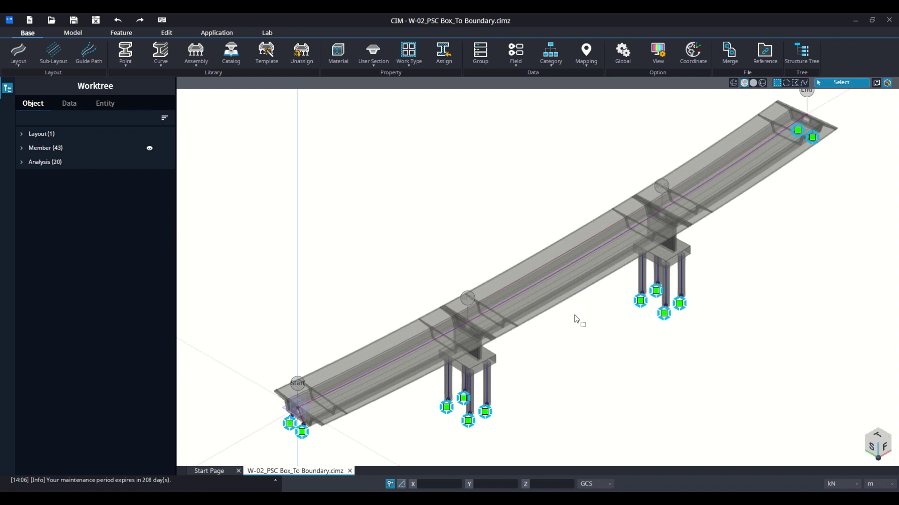
{"action": "left_click", "coordinate": [45, 148]}
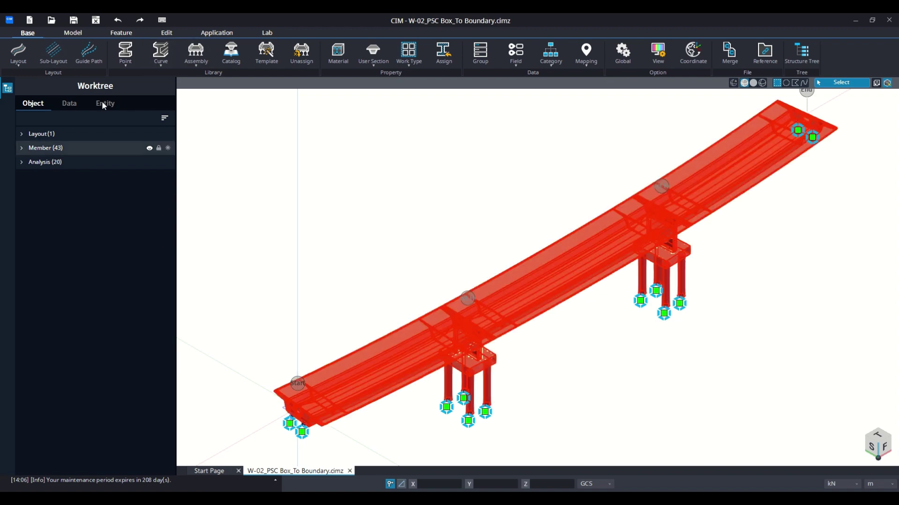
{"action": "left_click", "coordinate": [222, 103]}
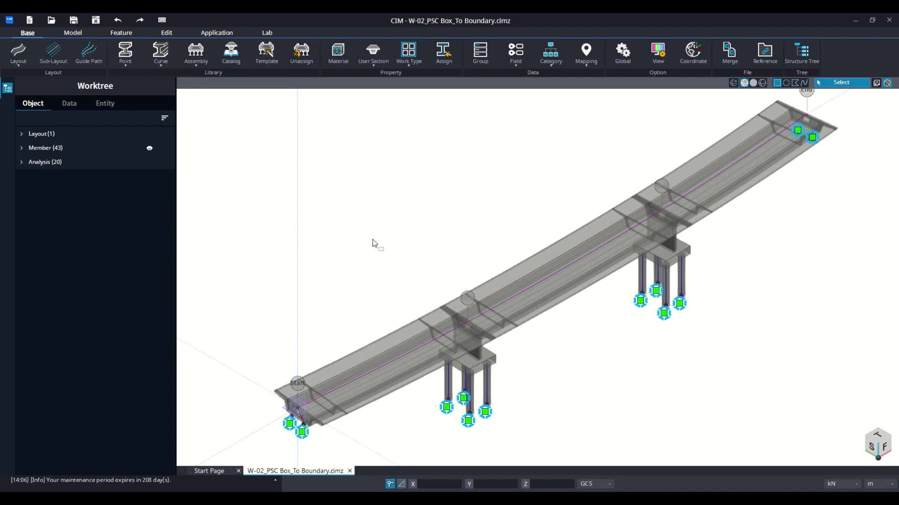
Switch to Excel, examine the tendon stations and offsets in the Tendons_CS1 sheet, and return to the bridge model in CIM
{"action": "left_click", "coordinate": [555, 502]}
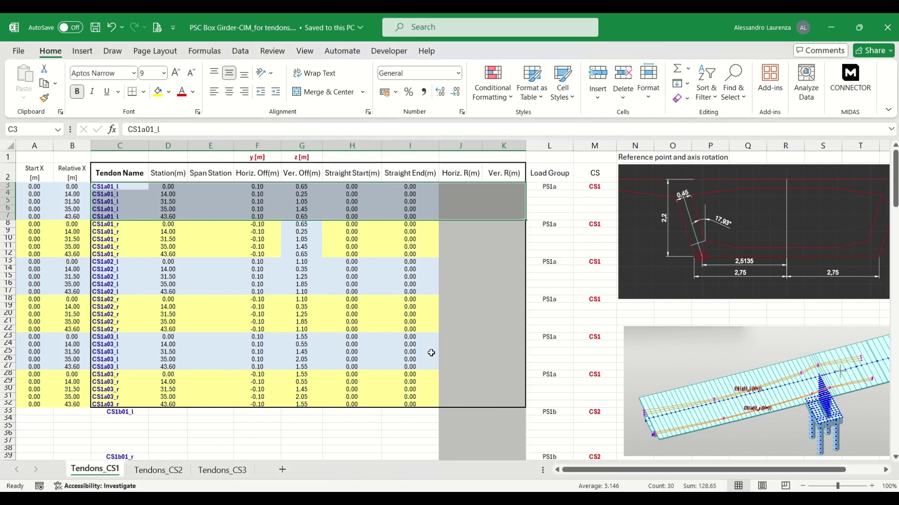
{"action": "left_click", "coordinate": [173, 185]}
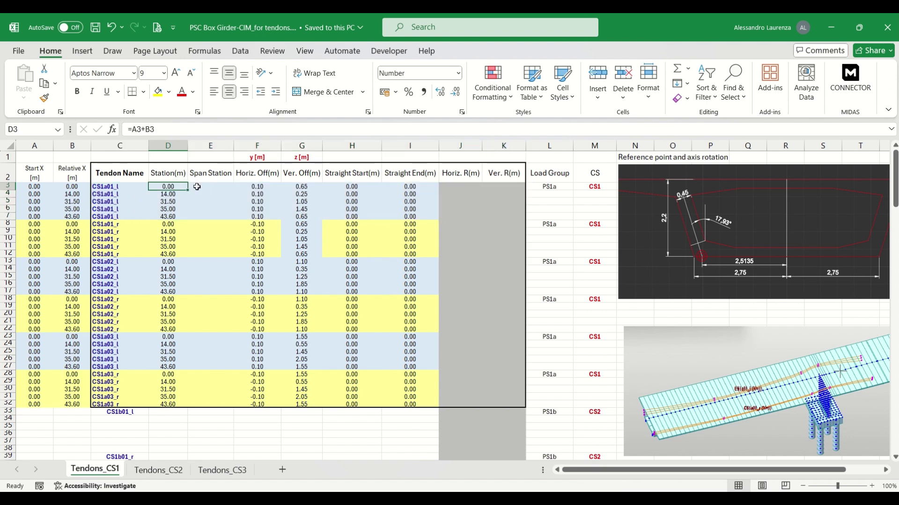
{"action": "key", "text": "alt+Tab"}
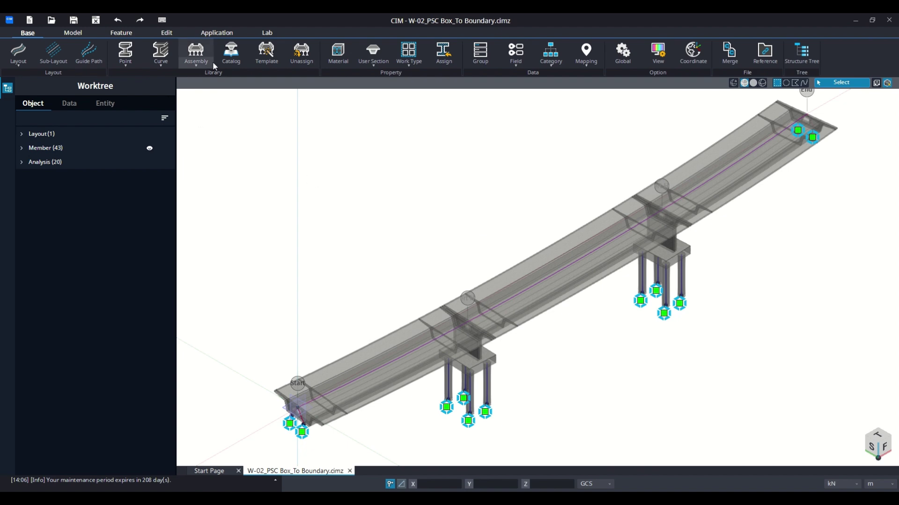
Start a new tendon group named CS1 and define its path By Layout using the bridge's longitudinal layout line
{"action": "left_click", "coordinate": [75, 33]}
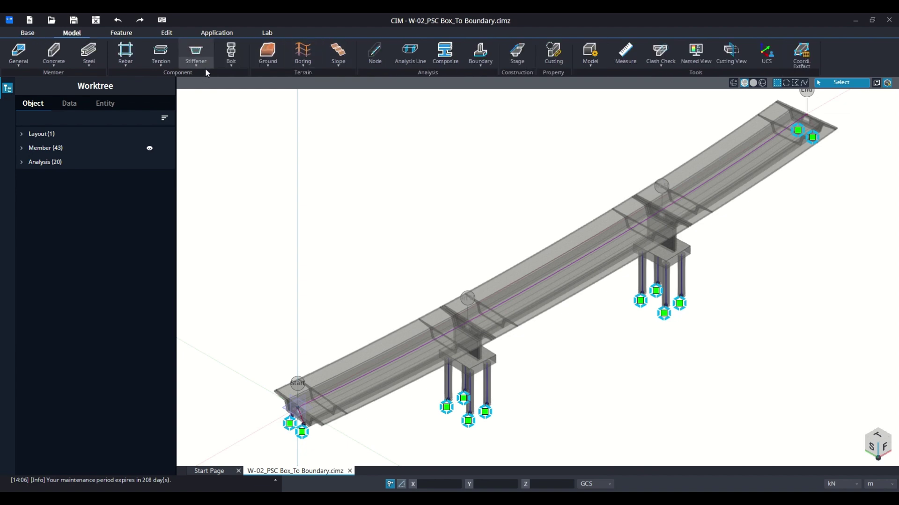
{"action": "left_click", "coordinate": [165, 65]}
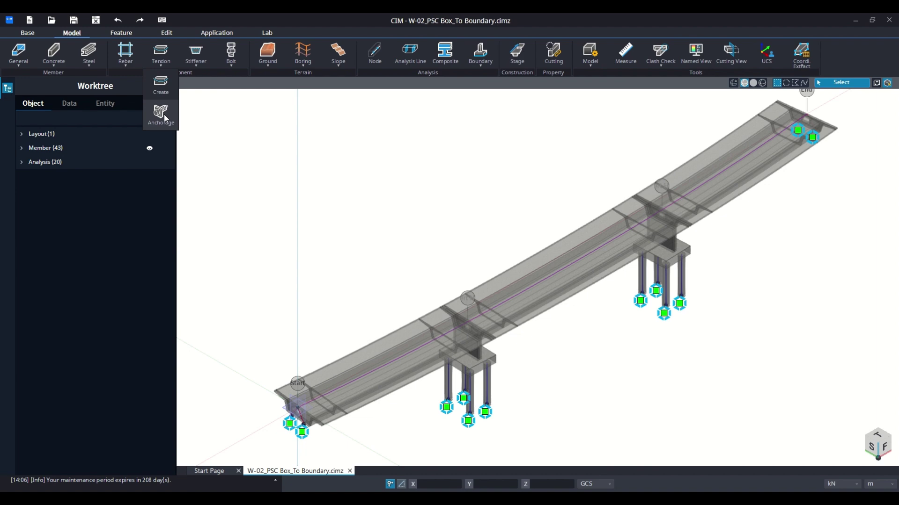
{"action": "left_click", "coordinate": [161, 89]}
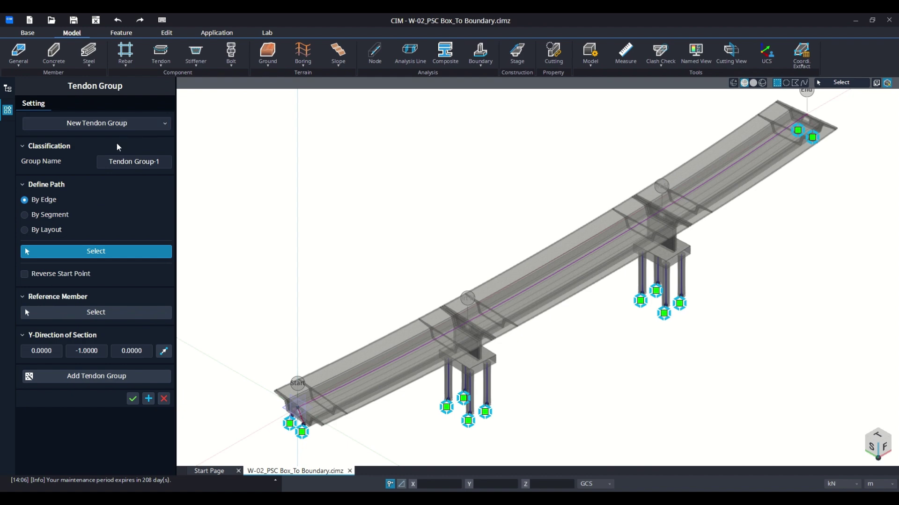
{"action": "left_click", "coordinate": [106, 161]}
{"action": "left_click_drag", "start_coordinate": [106, 161], "coordinate": [167, 164]}
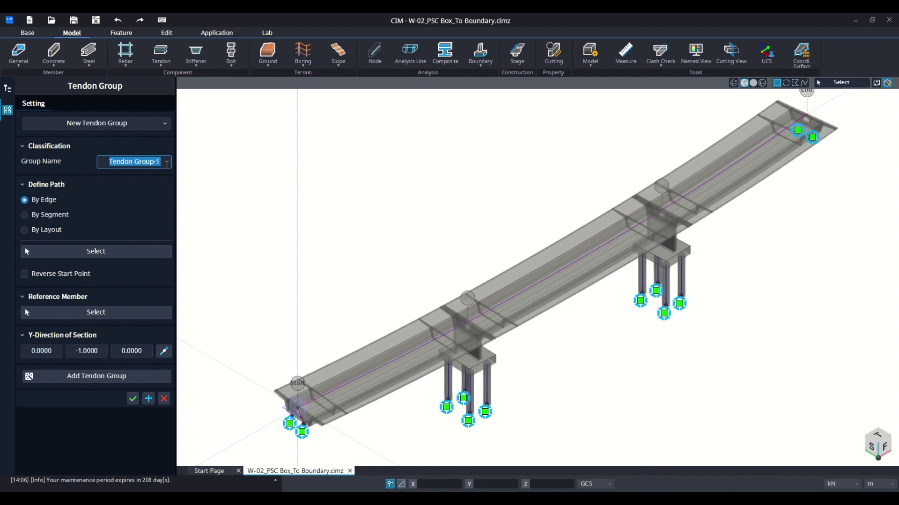
{"action": "type", "text": "CS1"}
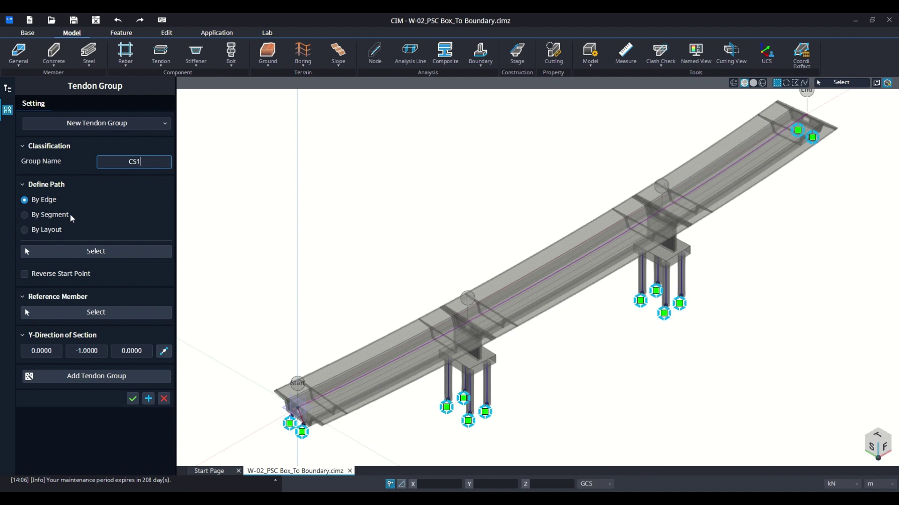
{"action": "left_click", "coordinate": [37, 230]}
{"action": "left_click", "coordinate": [415, 340]}
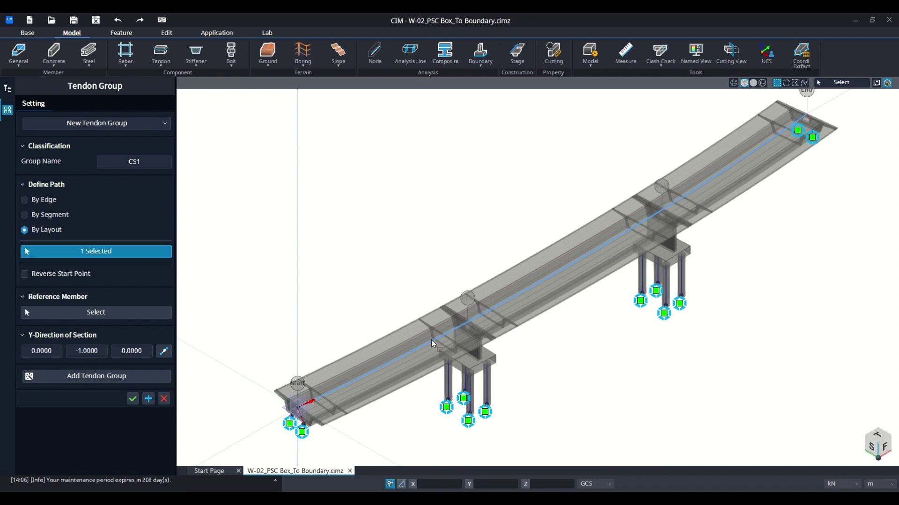
Assign all box girder members along the full bridge length as the tendon group's reference members, excluding piers and piles
{"action": "left_click", "coordinate": [63, 310]}
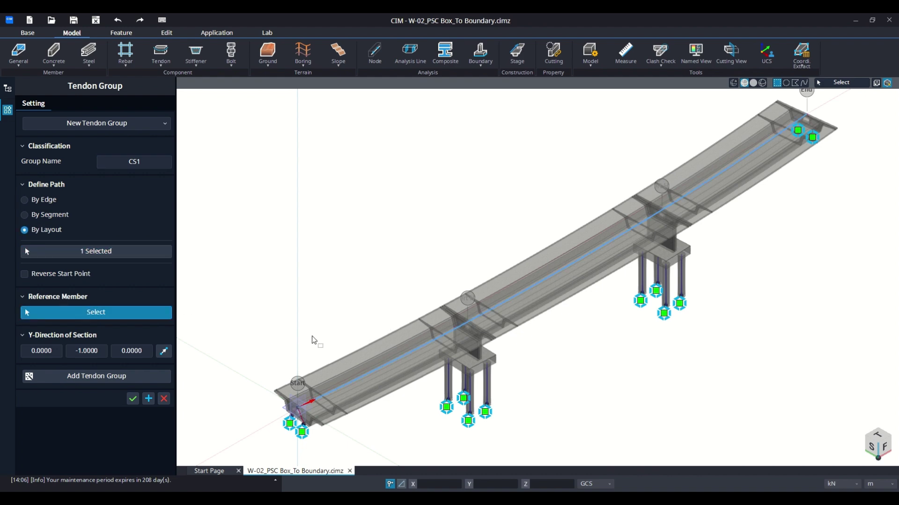
{"action": "middle_click_drag", "start_coordinate": [344, 321], "coordinate": [243, 119]}
{"action": "right_click", "coordinate": [435, 157]}
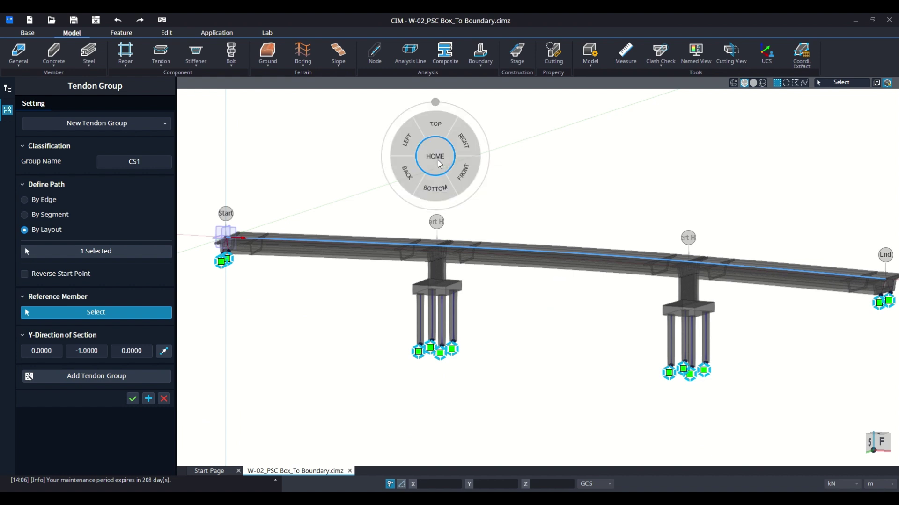
{"action": "left_click", "coordinate": [451, 180]}
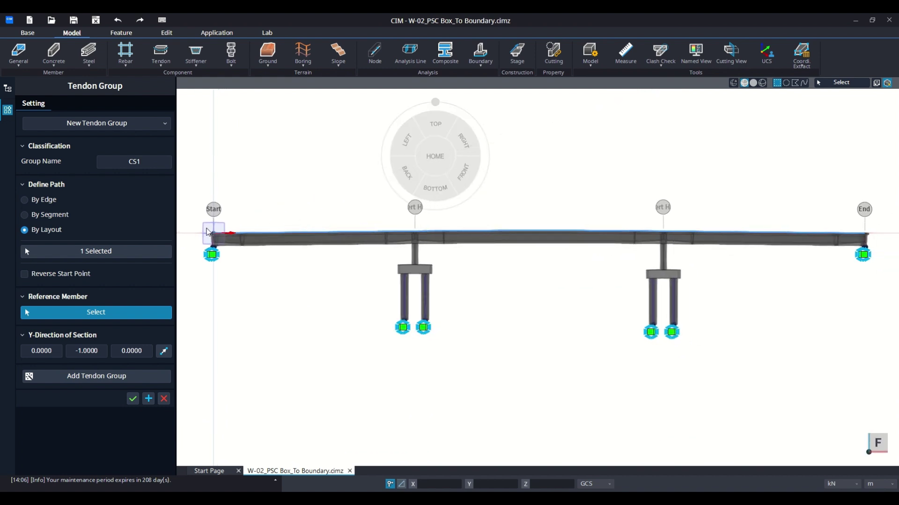
{"action": "left_click_drag", "start_coordinate": [207, 228], "coordinate": [871, 253]}
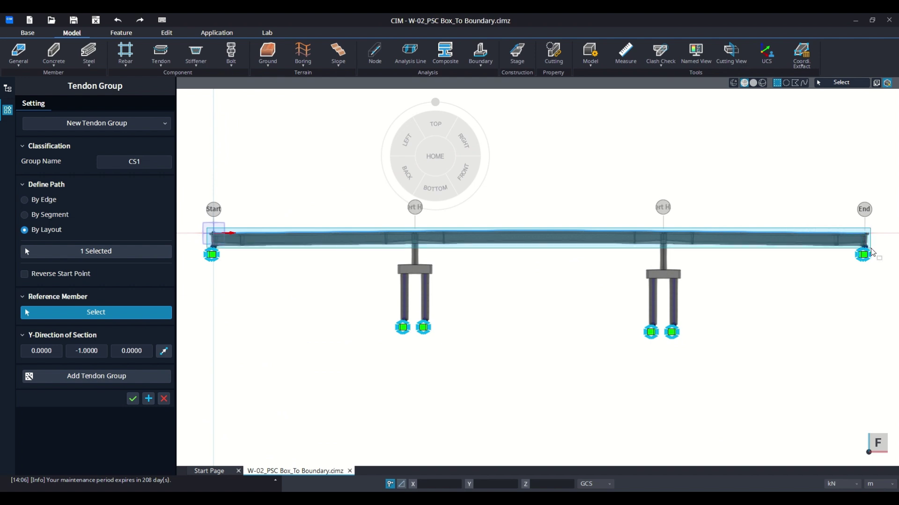
{"action": "left_click_drag", "start_coordinate": [871, 253], "coordinate": [872, 254]}
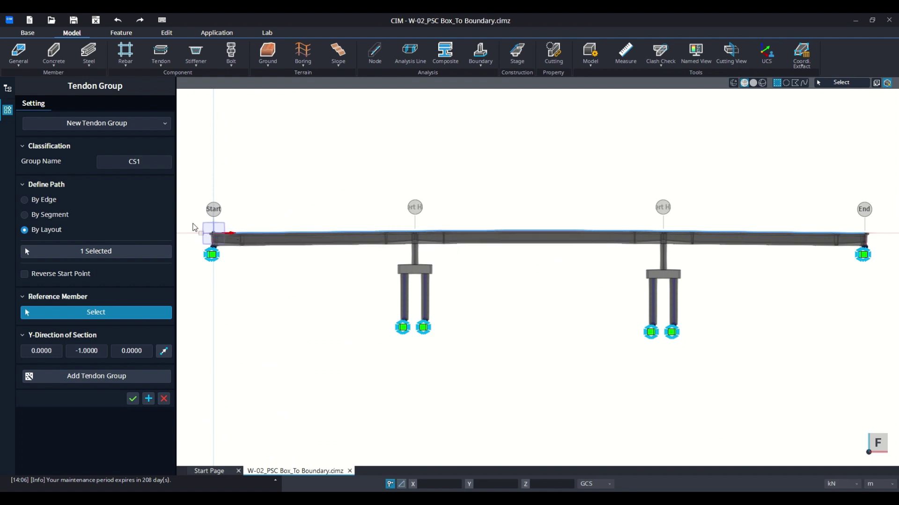
{"action": "left_click_drag", "start_coordinate": [200, 226], "coordinate": [876, 254]}
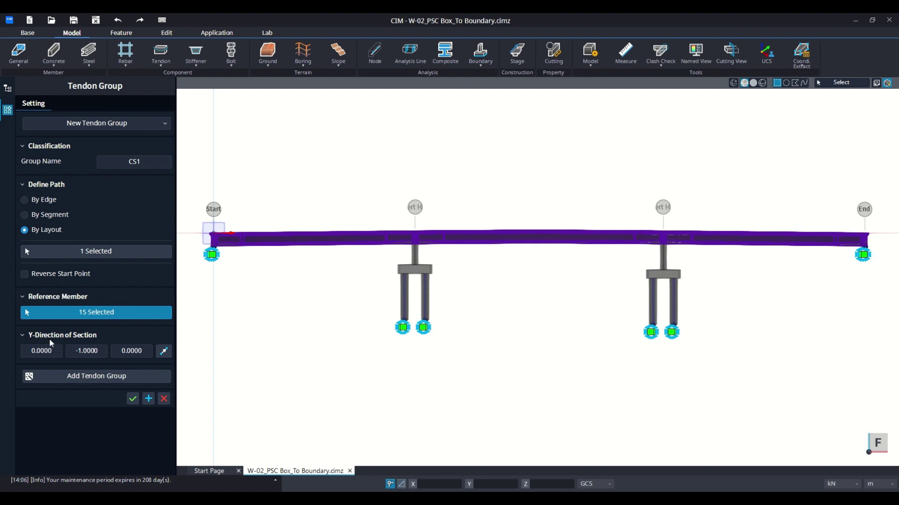
Pick the section's Y-direction from the deck's start corner to the layout's start point, and create the tendon group
{"action": "left_click", "coordinate": [163, 352]}
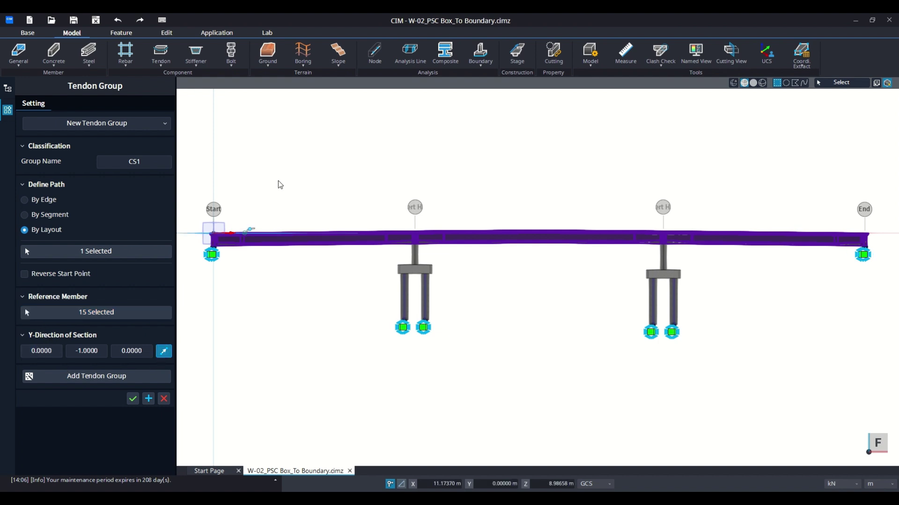
{"action": "mouse_move", "coordinate": [279, 185]}
{"action": "right_mouse_down"}
{"action": "mouse_move", "coordinate": [304, 209]}
{"action": "mouse_move", "coordinate": [314, 202]}
{"action": "mouse_move", "coordinate": [280, 209]}
{"action": "mouse_move", "coordinate": [282, 193]}
{"action": "right_mouse_up"}
{"action": "scroll", "coordinate": [285, 346], "scroll_direction": "up", "scroll_amount": 5}
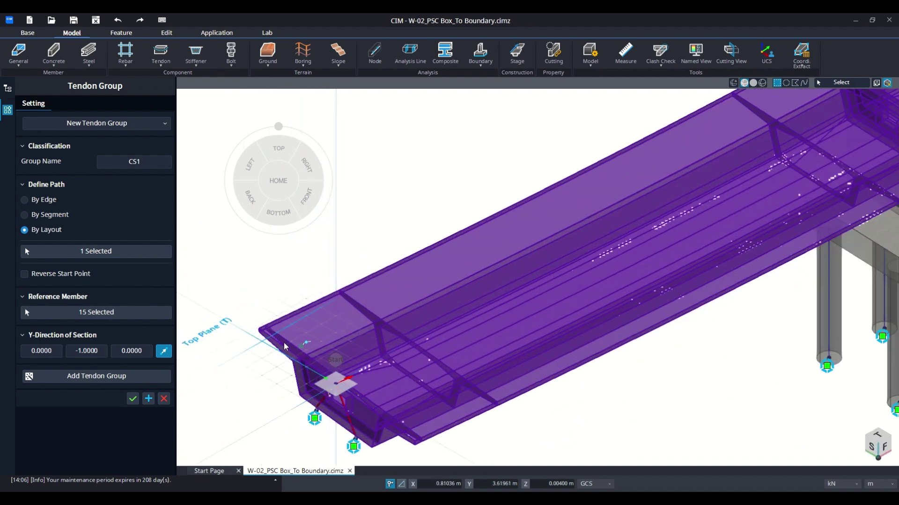
{"action": "scroll", "coordinate": [262, 328], "scroll_direction": "up", "scroll_amount": 5}
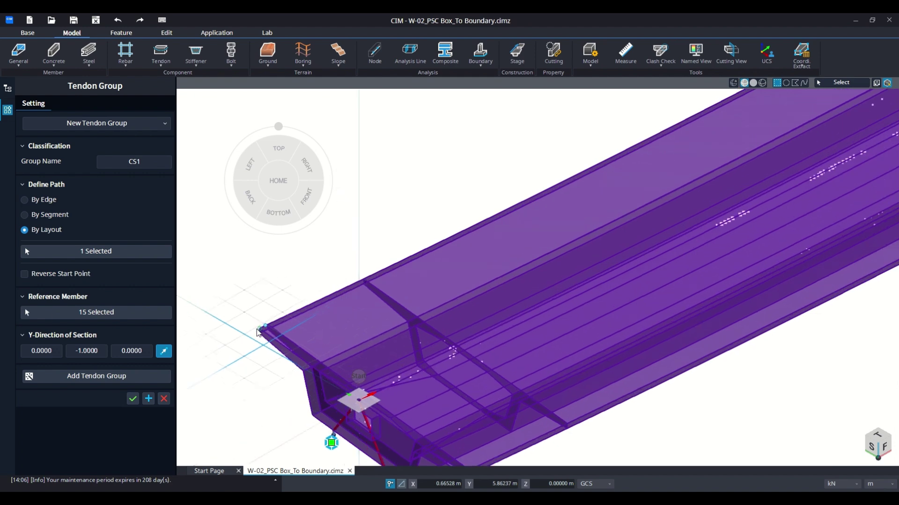
{"action": "scroll", "coordinate": [264, 333], "scroll_direction": "down", "scroll_amount": 3}
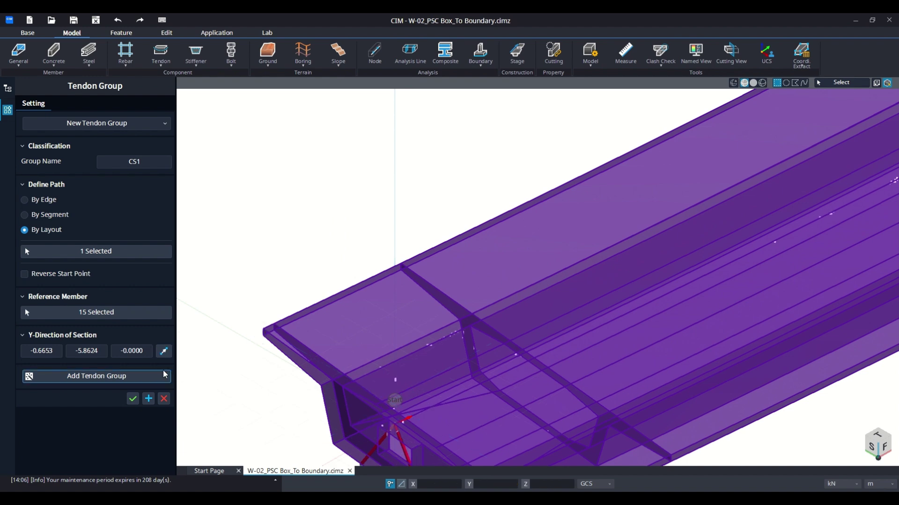
{"action": "left_click", "coordinate": [133, 400]}
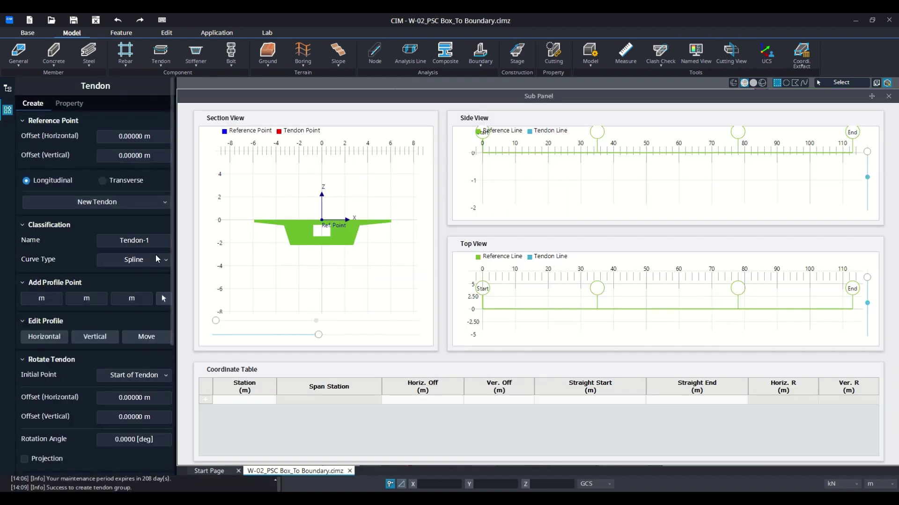
Set the tendon material to Y1860S7, strand diameter to 15.2mm(0.6") and number of strands to 19, and check its structural strength properties
{"action": "left_click", "coordinate": [70, 104]}
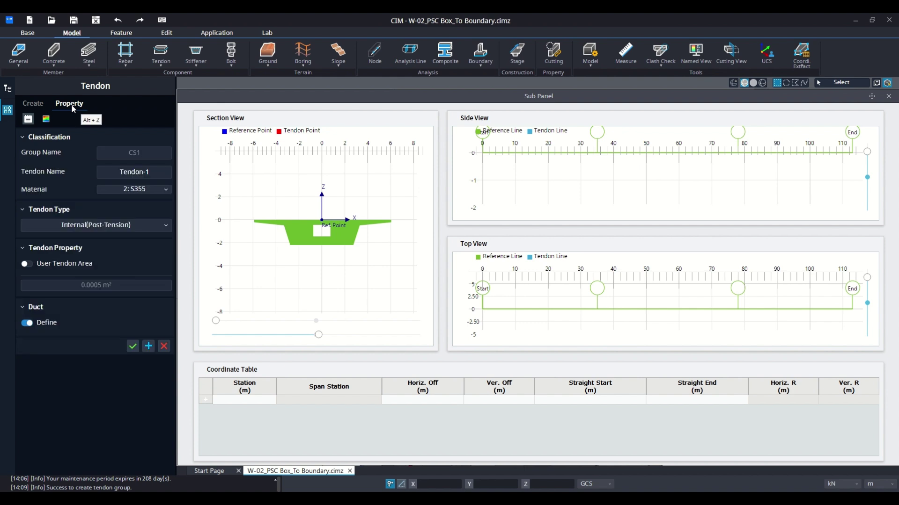
{"action": "left_click", "coordinate": [147, 192]}
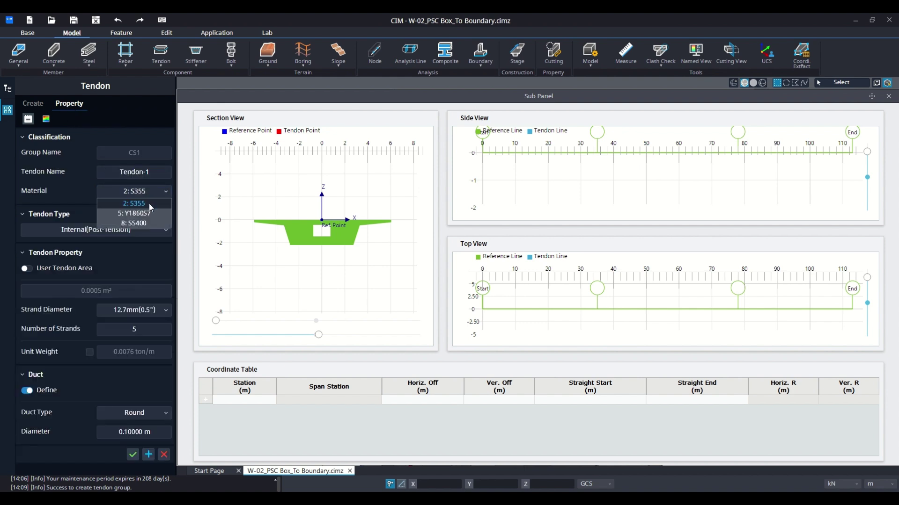
{"action": "left_click", "coordinate": [150, 213]}
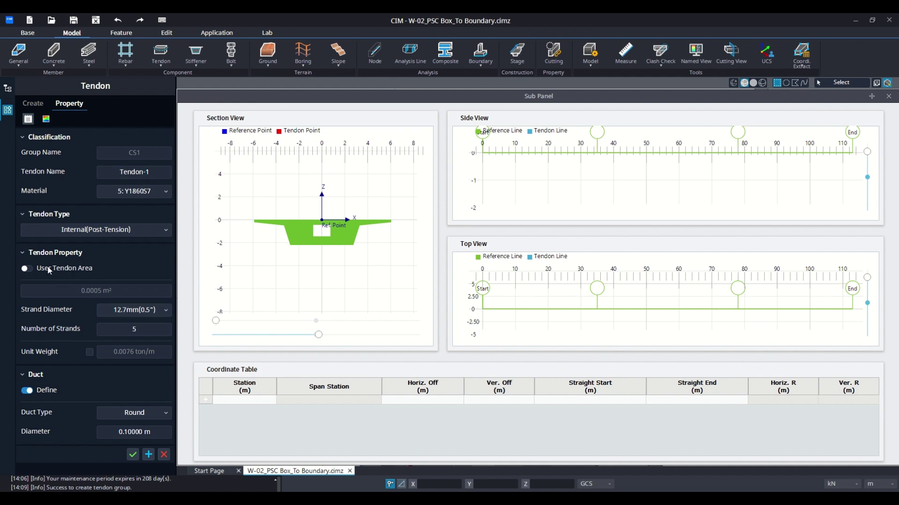
{"action": "left_click", "coordinate": [135, 310]}
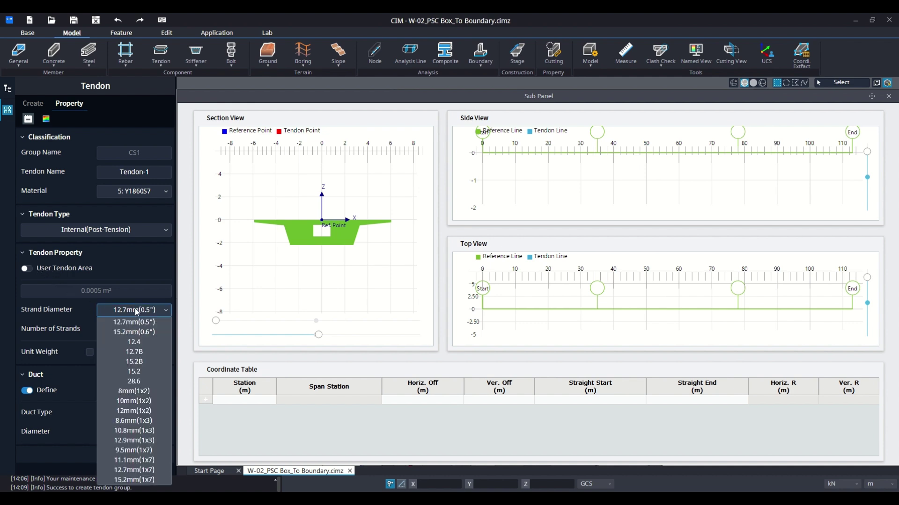
{"action": "left_click", "coordinate": [143, 333]}
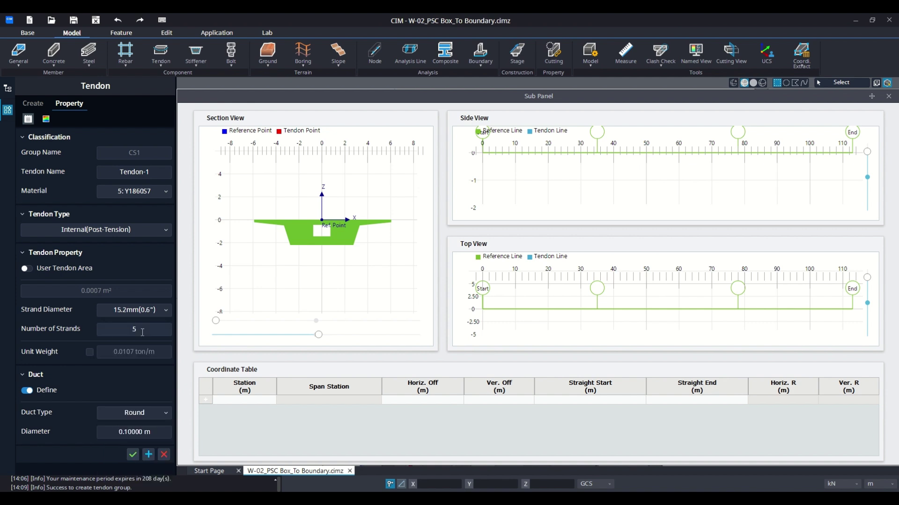
{"action": "left_click", "coordinate": [139, 331]}
{"action": "left_click", "coordinate": [45, 121]}
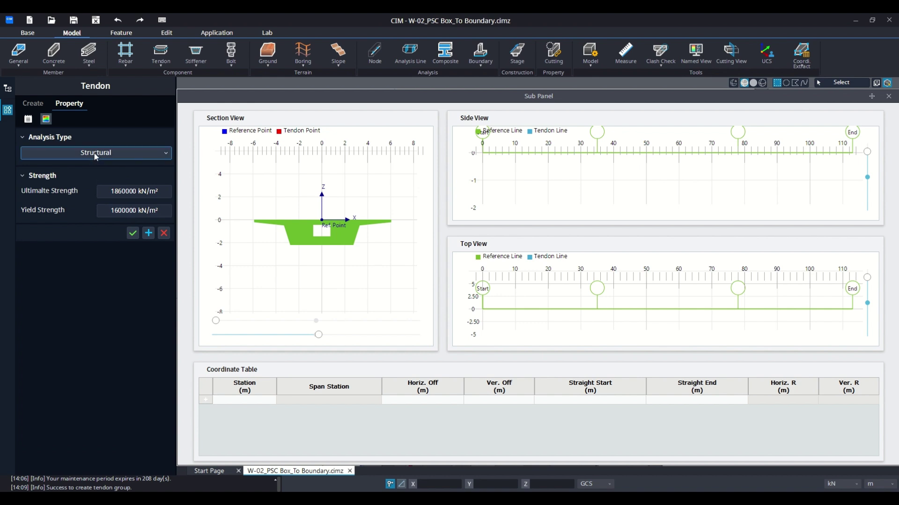
{"action": "left_click", "coordinate": [27, 119]}
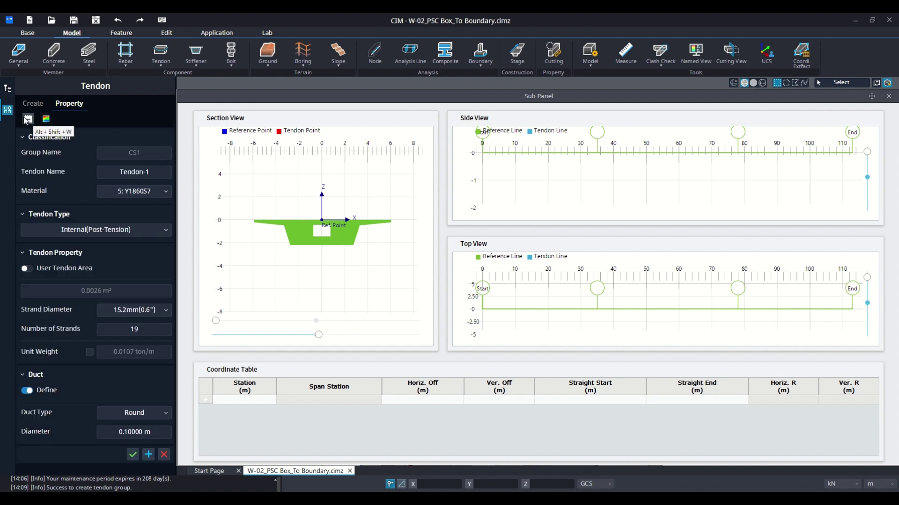
Set the tendon reference point's horizontal offset to -2.5135 m and vertical offset to -2.2 m, matching the Excel section sketch
{"action": "left_click", "coordinate": [34, 104]}
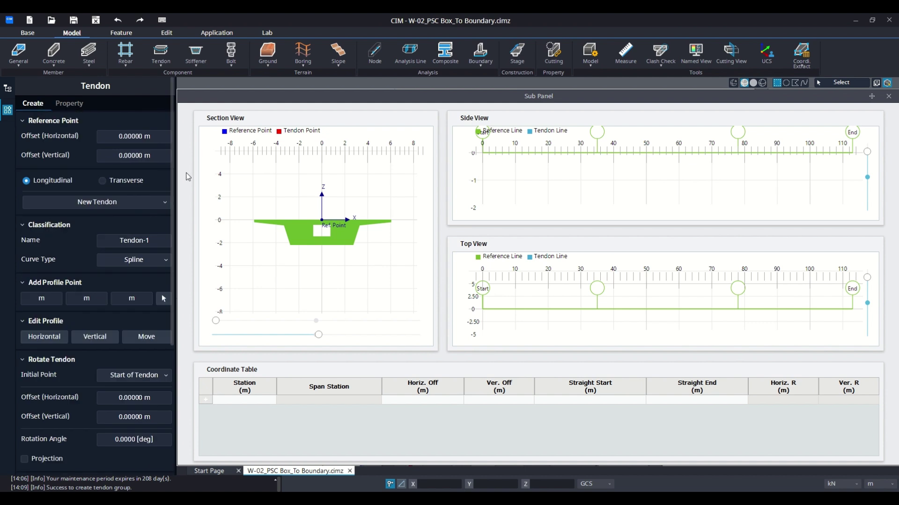
{"action": "key", "text": "alt+Tab"}
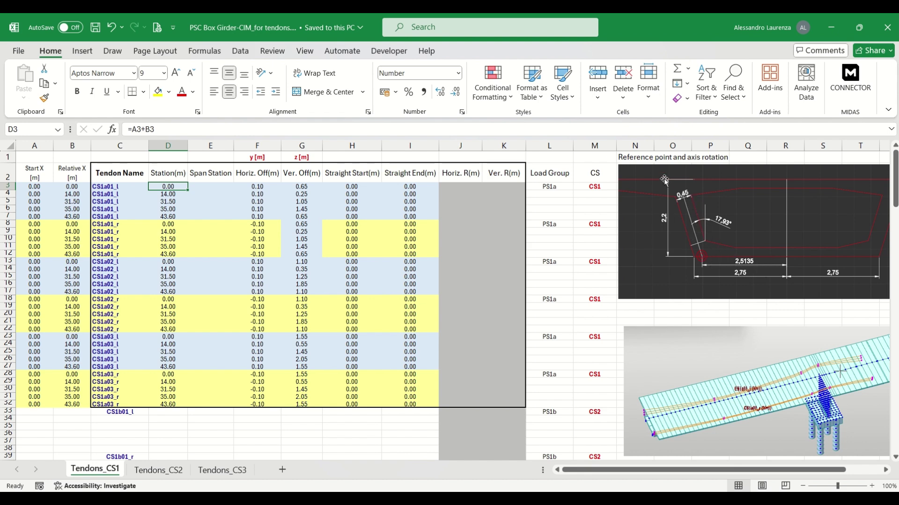
{"action": "key", "text": "alt+Tab"}
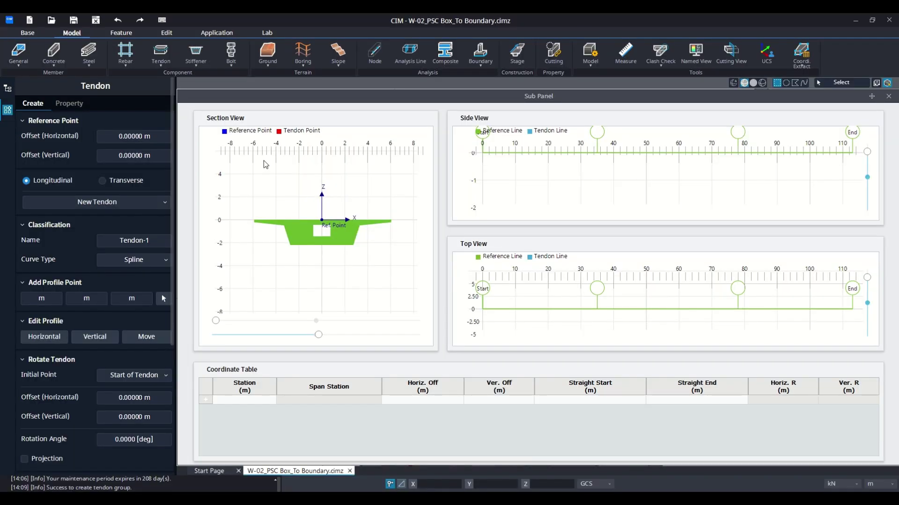
{"action": "left_click", "coordinate": [119, 137]}
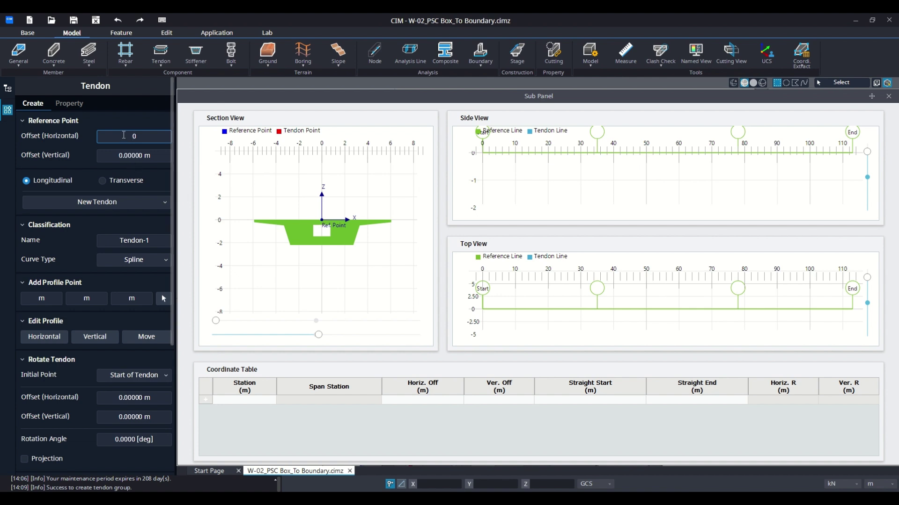
{"action": "double_click", "coordinate": [140, 136]}
{"action": "type", "text": "-2.5135"}
{"action": "left_click", "coordinate": [131, 156]}
{"action": "type", "text": "-2"}
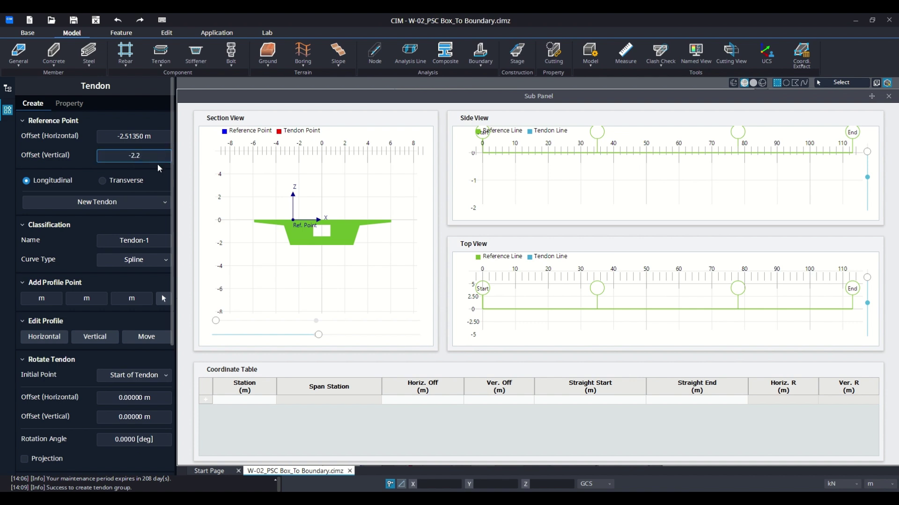
{"action": "type", "text": ".2"}
Keep the New Tendon option and name the tendon CS1a01_l, copying the name from cell C3 of the Excel tendon sheet
{"action": "left_click", "coordinate": [124, 202]}
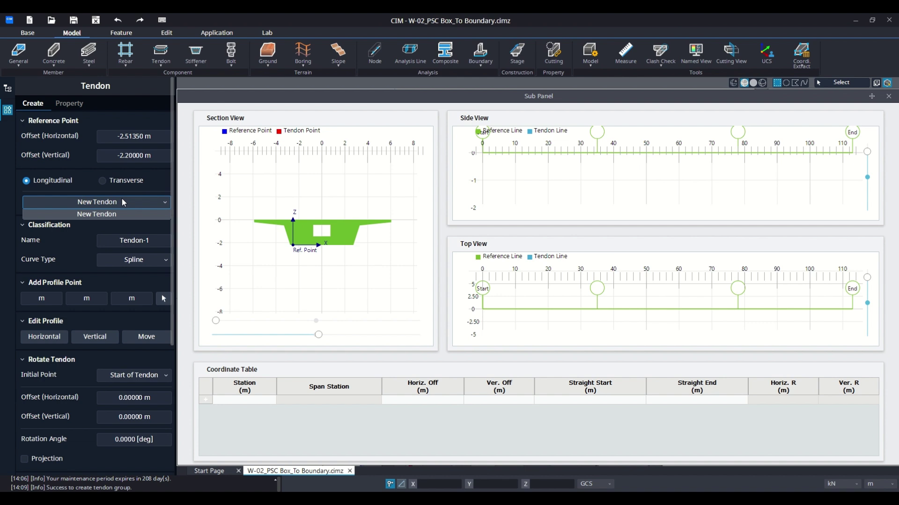
{"action": "left_click", "coordinate": [119, 217]}
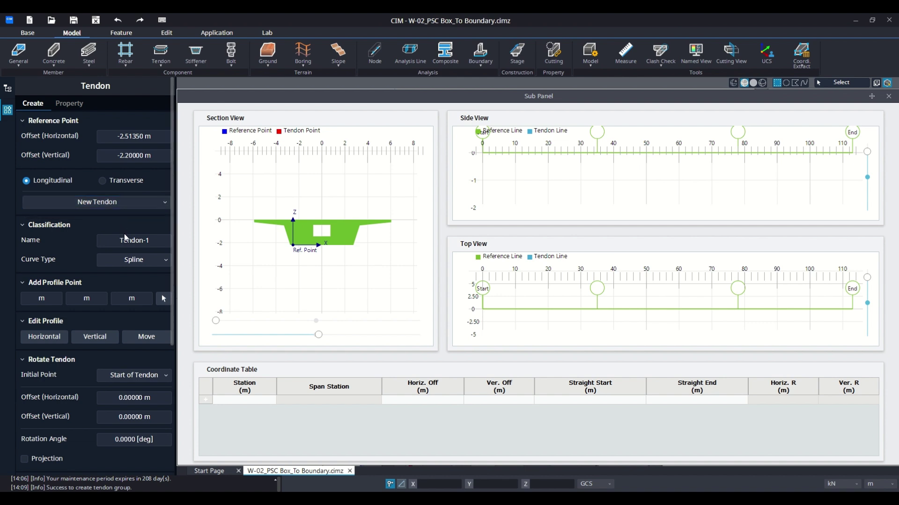
{"action": "left_click", "coordinate": [124, 240]}
{"action": "double_click", "coordinate": [119, 244]}
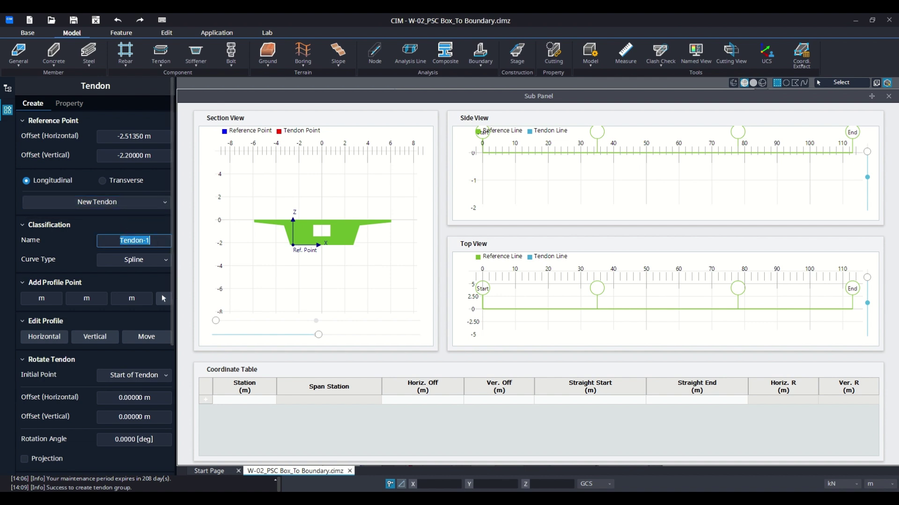
{"action": "key", "text": "alt+Tab"}
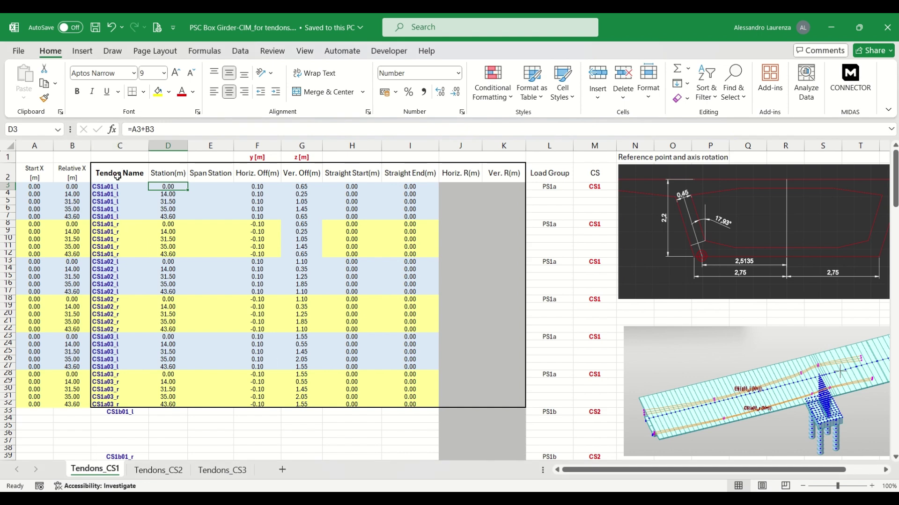
{"action": "key", "text": "Left"}
{"action": "double_click", "coordinate": [143, 129]}
{"action": "right_click", "coordinate": [161, 130]}
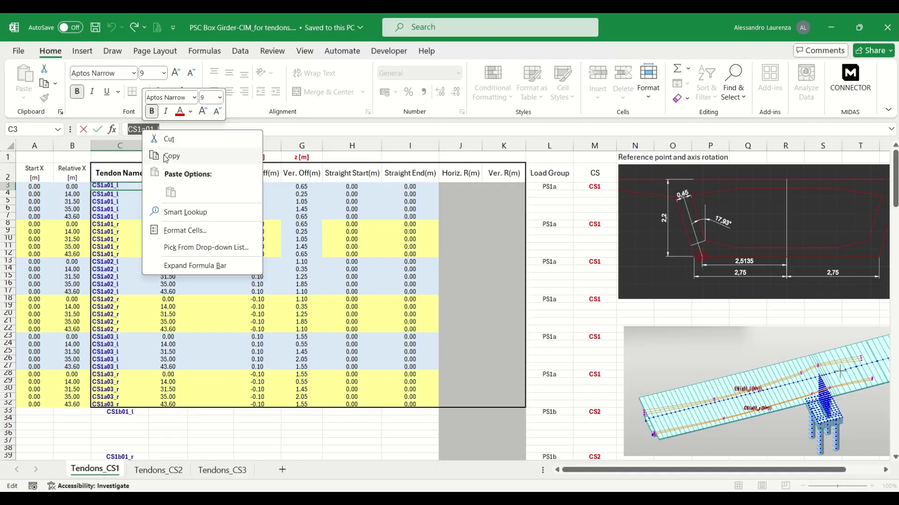
{"action": "left_click", "coordinate": [166, 157]}
{"action": "key", "text": "alt+Tab"}
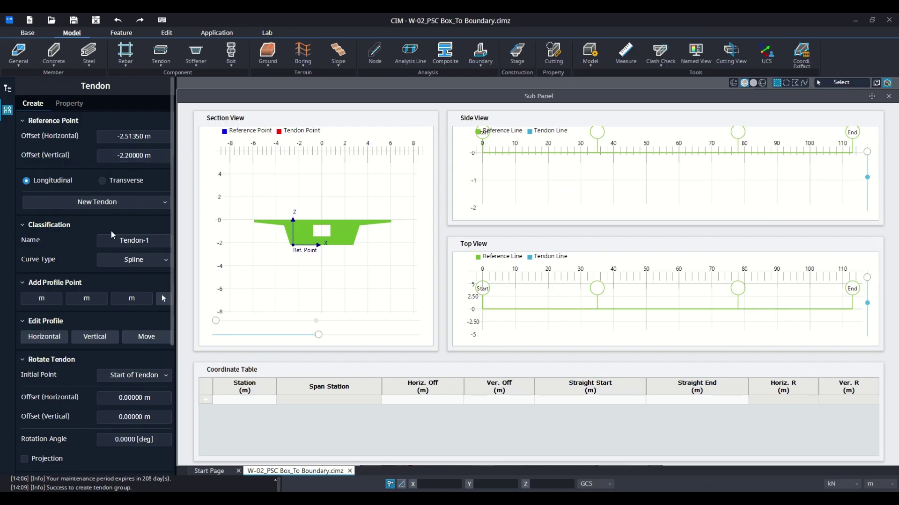
{"action": "left_click_drag", "start_coordinate": [118, 240], "coordinate": [170, 242]}
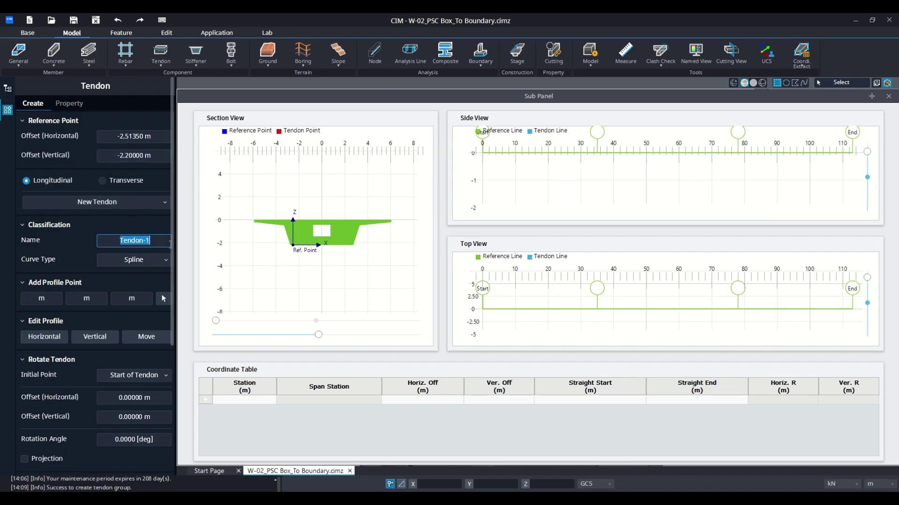
{"action": "key", "text": "ctrl+v"}
Set the tendon rotation's initial point to Reference Point and its rotation angle to -17.93 degrees
{"action": "scroll", "coordinate": [134, 252], "scroll_direction": "down", "scroll_amount": 1}
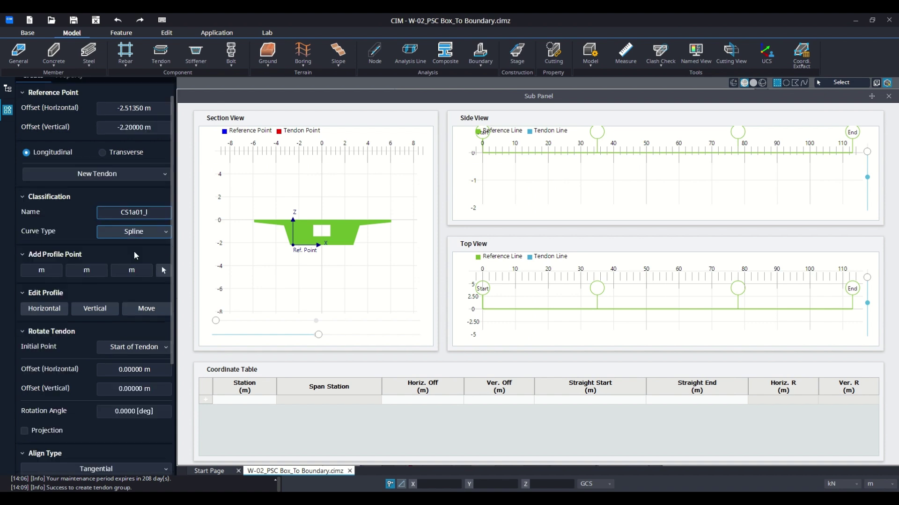
{"action": "scroll", "coordinate": [133, 244], "scroll_direction": "down", "scroll_amount": 1}
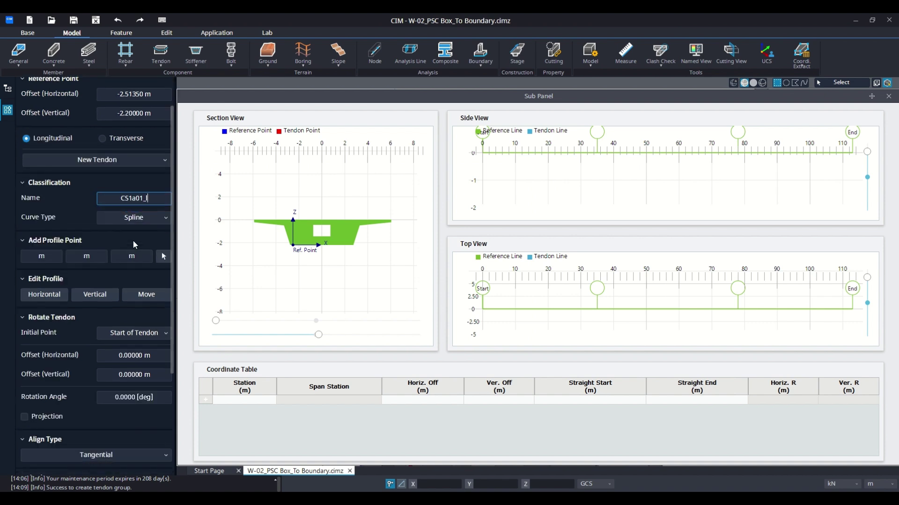
{"action": "scroll", "coordinate": [133, 240], "scroll_direction": "down", "scroll_amount": 1}
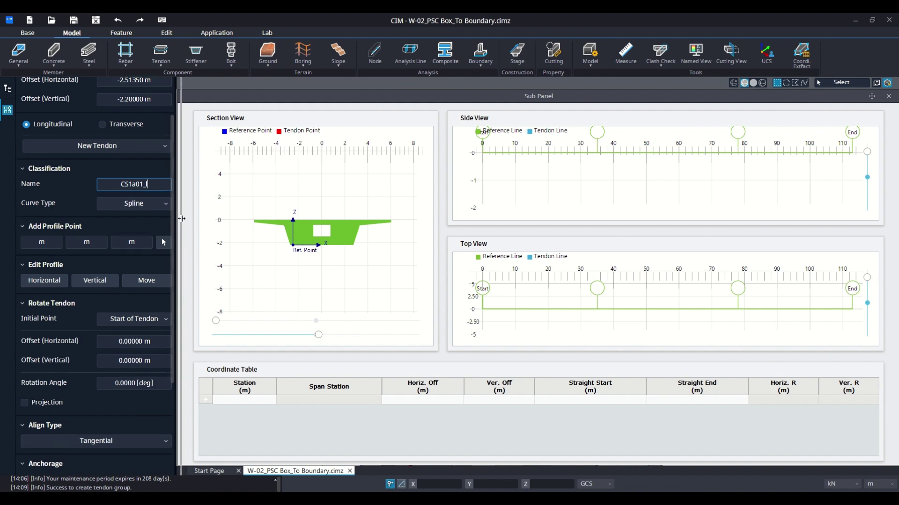
{"action": "left_click_drag", "start_coordinate": [182, 218], "coordinate": [183, 222]}
{"action": "left_click", "coordinate": [128, 321]}
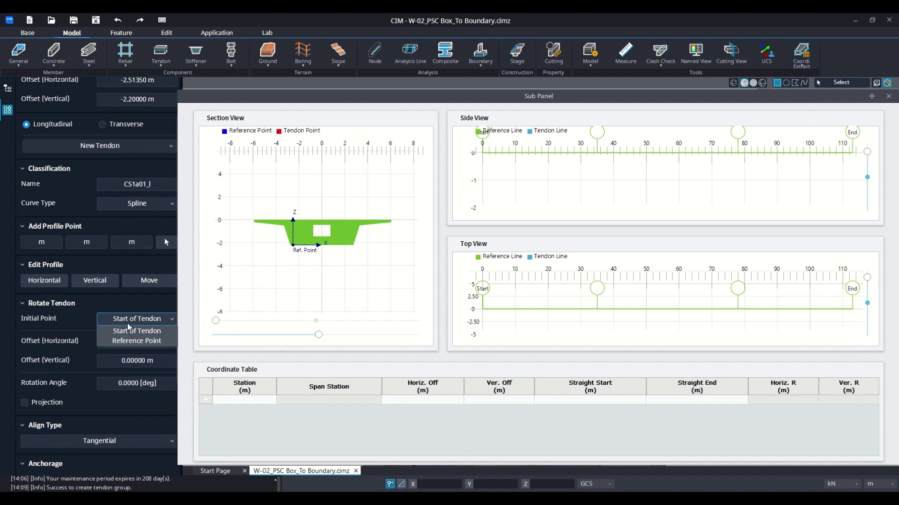
{"action": "left_click", "coordinate": [131, 341]}
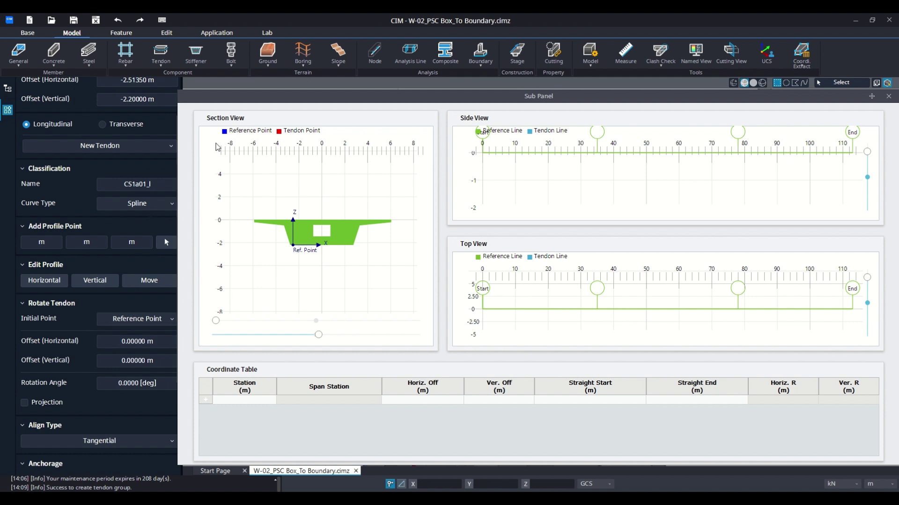
{"action": "mouse_move", "coordinate": [180, 126]}
{"action": "left_mouse_down"}
{"action": "mouse_move", "coordinate": [197, 125]}
{"action": "mouse_move", "coordinate": [184, 125]}
{"action": "left_mouse_up"}
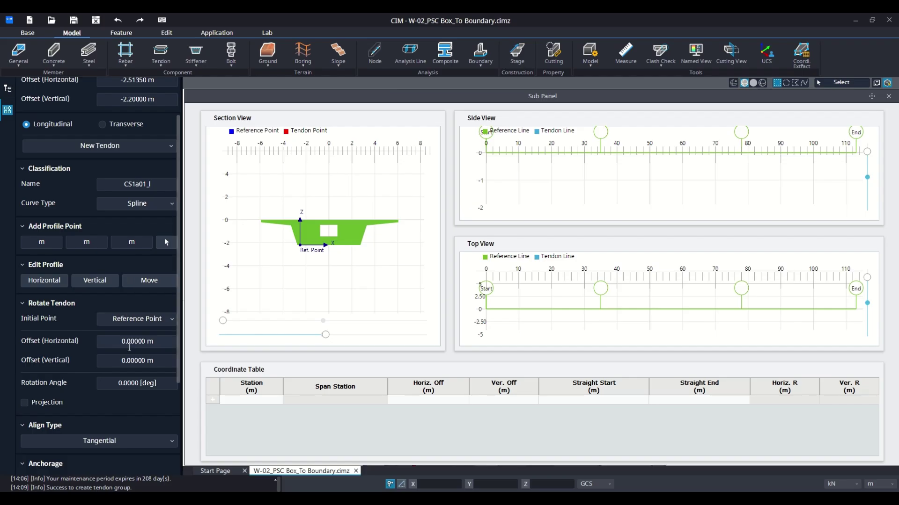
{"action": "left_click", "coordinate": [127, 386]}
{"action": "left_click_drag", "start_coordinate": [127, 387], "coordinate": [158, 385]}
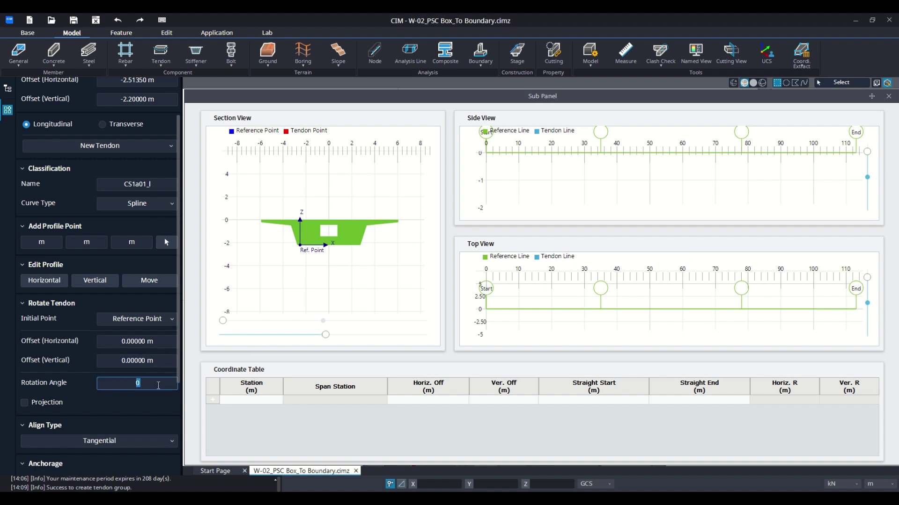
{"action": "type", "text": "-17.93"}
{"action": "key", "text": "Return"}
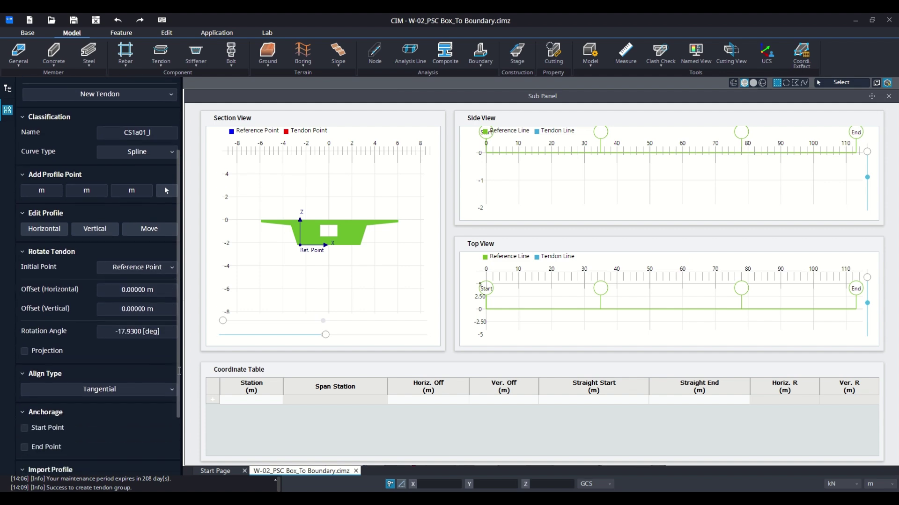
Import the CS1a01_l profile as 3D coordinates copied from C3:K7 of the Tendons_CS1 sheet, and create the tendon
{"action": "scroll", "coordinate": [180, 341], "scroll_direction": "down", "scroll_amount": 3}
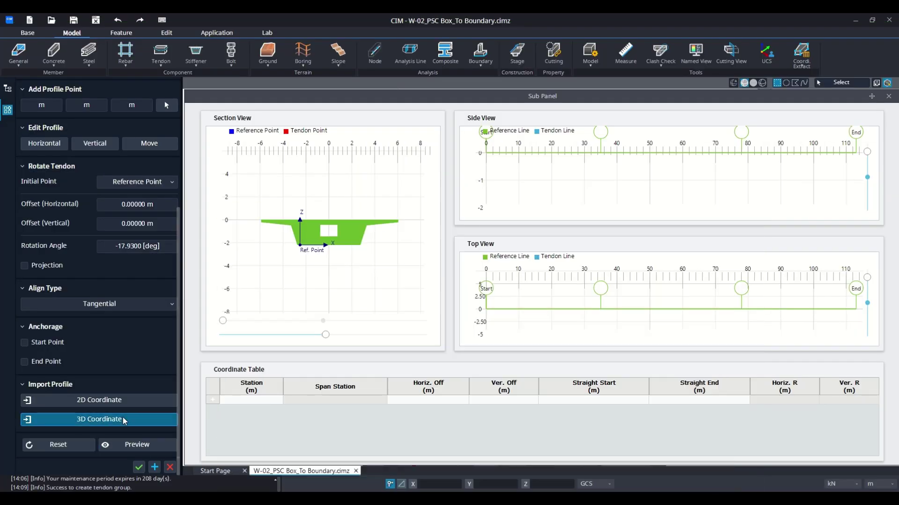
{"action": "left_click", "coordinate": [100, 419]}
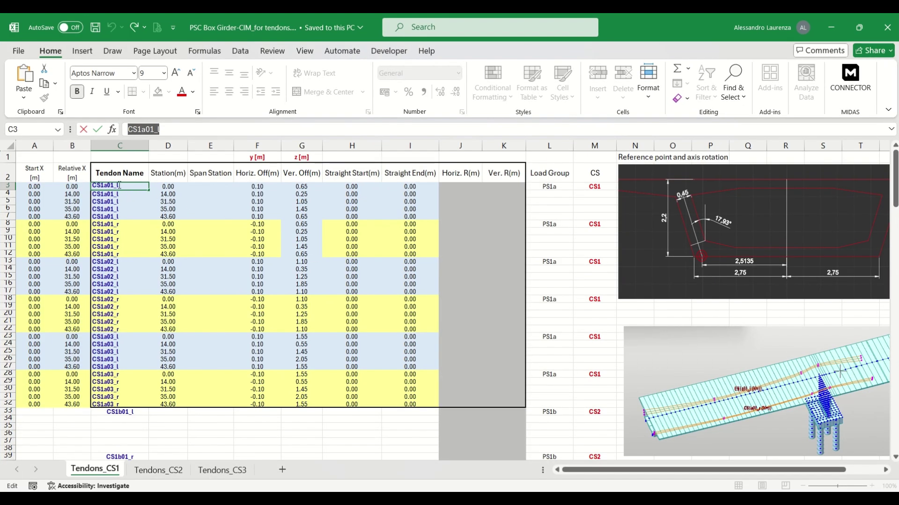
{"action": "key", "text": "Escape"}
{"action": "left_click_drag", "start_coordinate": [107, 188], "coordinate": [407, 213]}
{"action": "left_click_drag", "start_coordinate": [537, 223], "coordinate": [504, 217]}
{"action": "key", "text": "ctrl+c"}
{"action": "key", "text": "alt+Tab"}
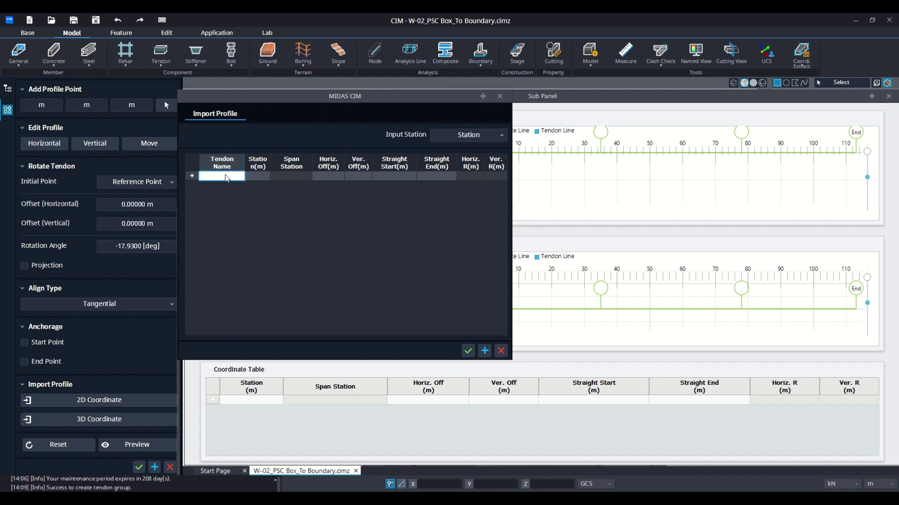
{"action": "key", "text": "ctrl+v"}
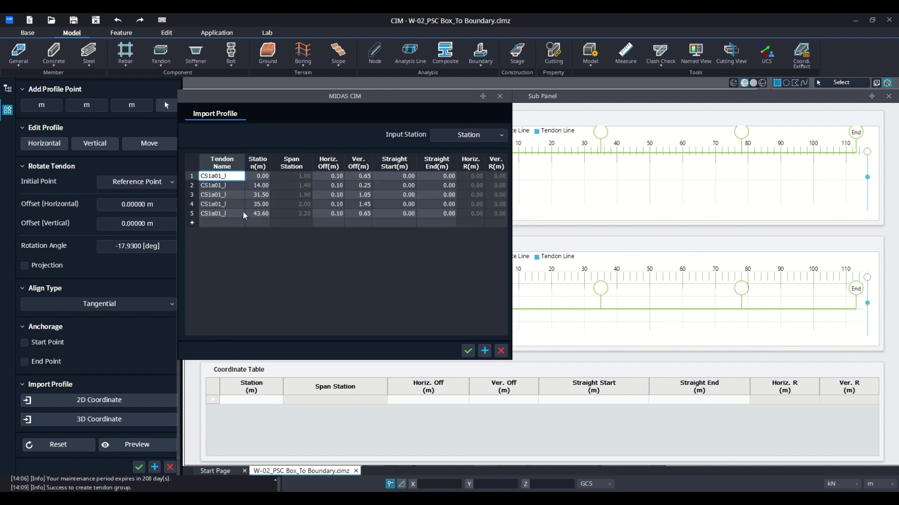
{"action": "key", "text": "alt+Tab"}
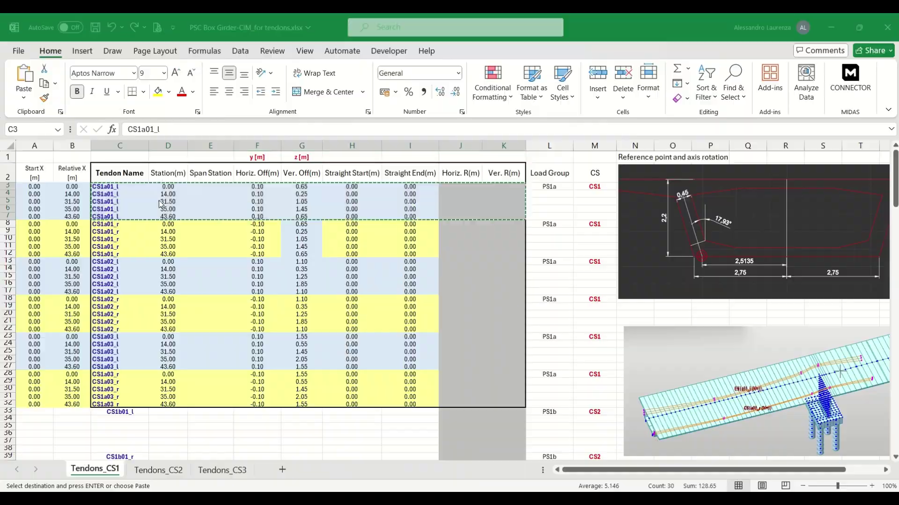
{"action": "key", "text": "alt+Tab"}
{"action": "key", "text": "alt+Tab"}
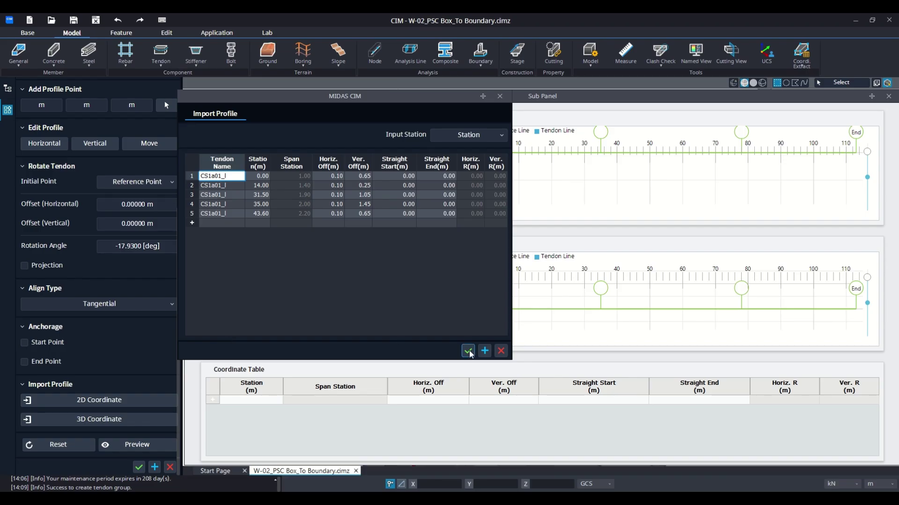
{"action": "left_click", "coordinate": [468, 351]}
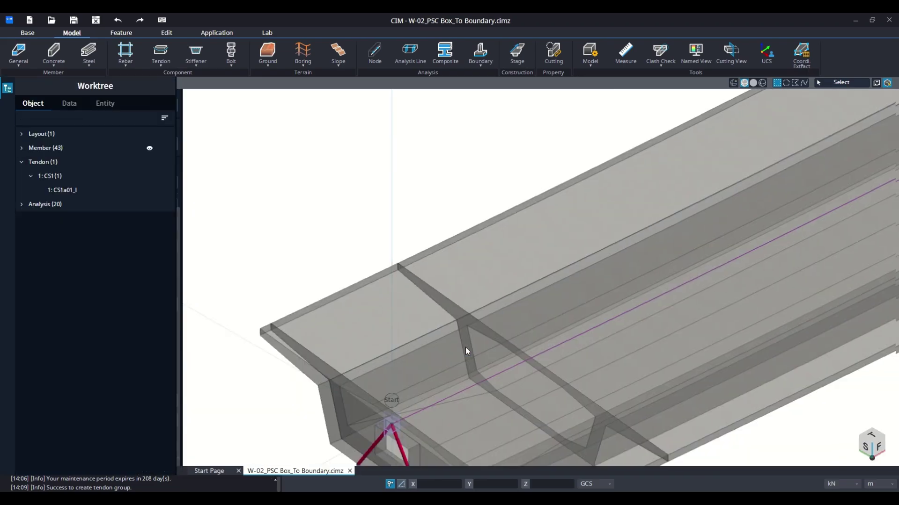
Select tendon CS1a01_l and examine its path through the girder in the 3D, top and front views
{"action": "left_click", "coordinate": [71, 190]}
{"action": "scroll", "coordinate": [351, 234], "scroll_direction": "down", "scroll_amount": 3}
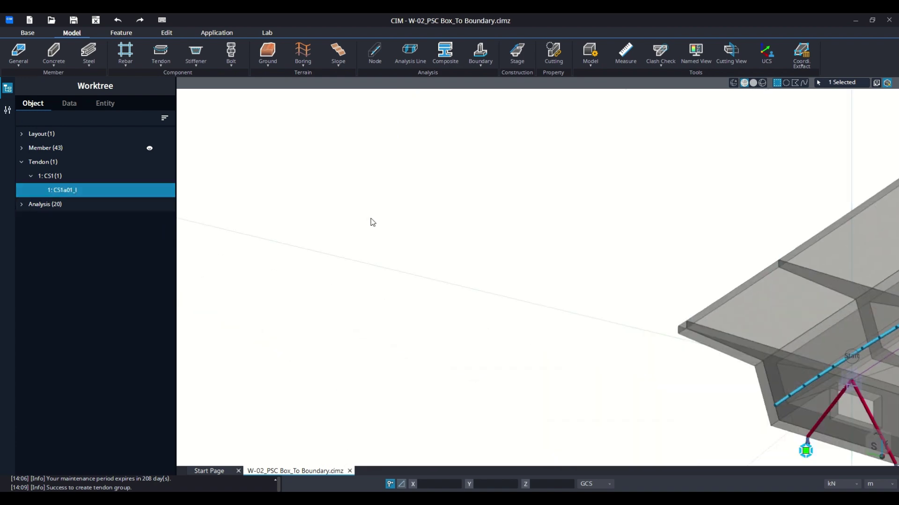
{"action": "middle_click_drag", "start_coordinate": [558, 249], "coordinate": [477, 233]}
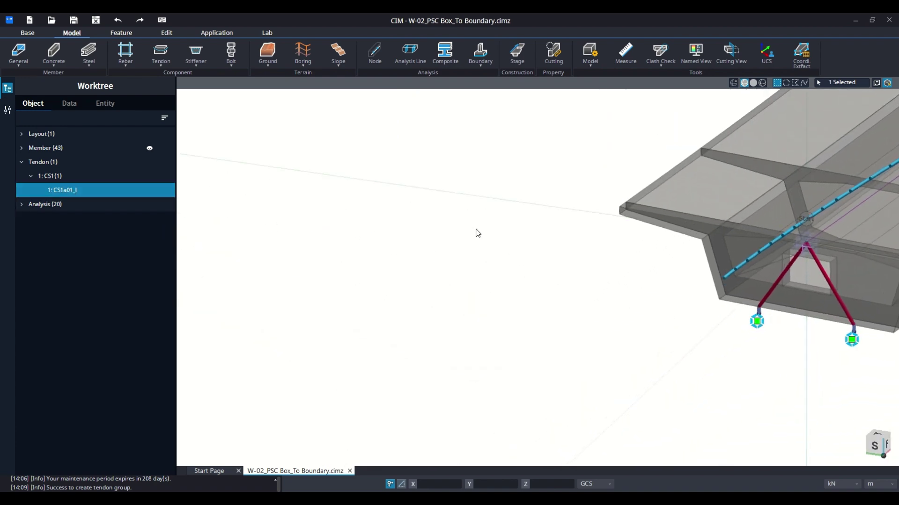
{"action": "right_click", "coordinate": [97, 190]}
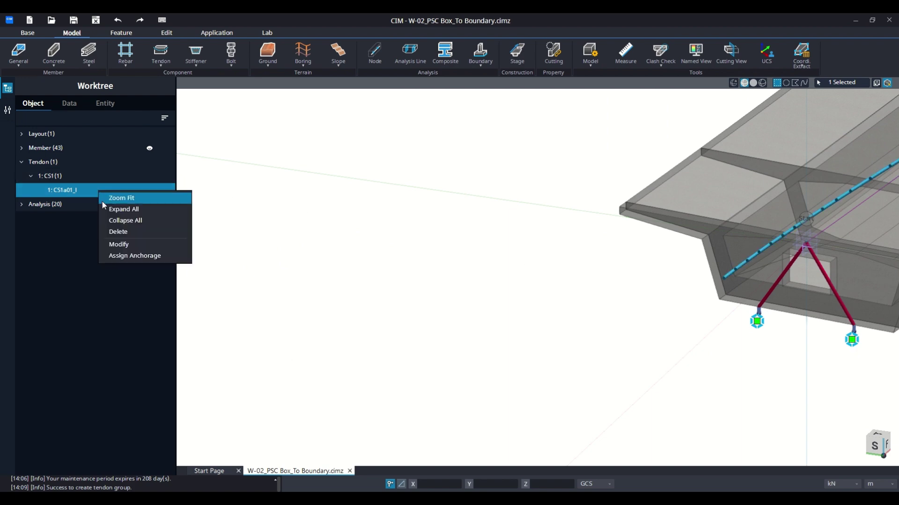
{"action": "right_click", "coordinate": [594, 269]}
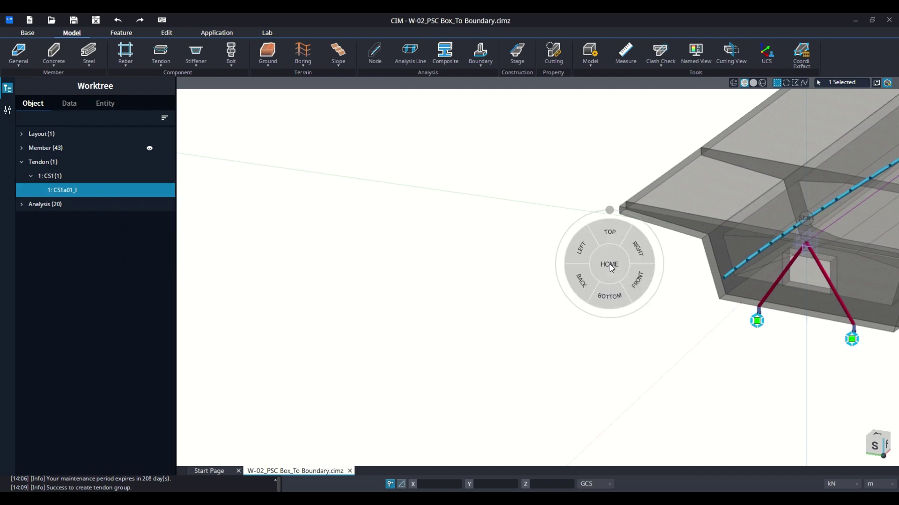
{"action": "left_click", "coordinate": [611, 234]}
{"action": "left_click", "coordinate": [611, 234]}
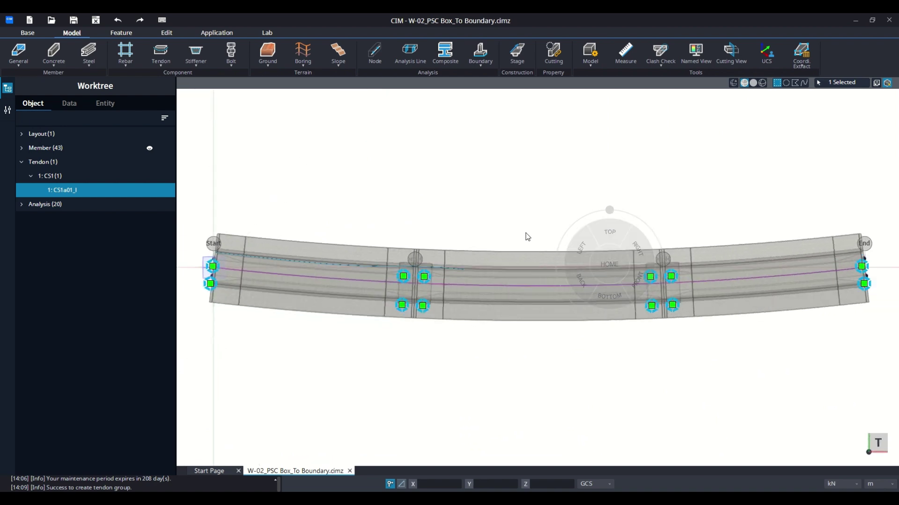
{"action": "left_click", "coordinate": [523, 235]}
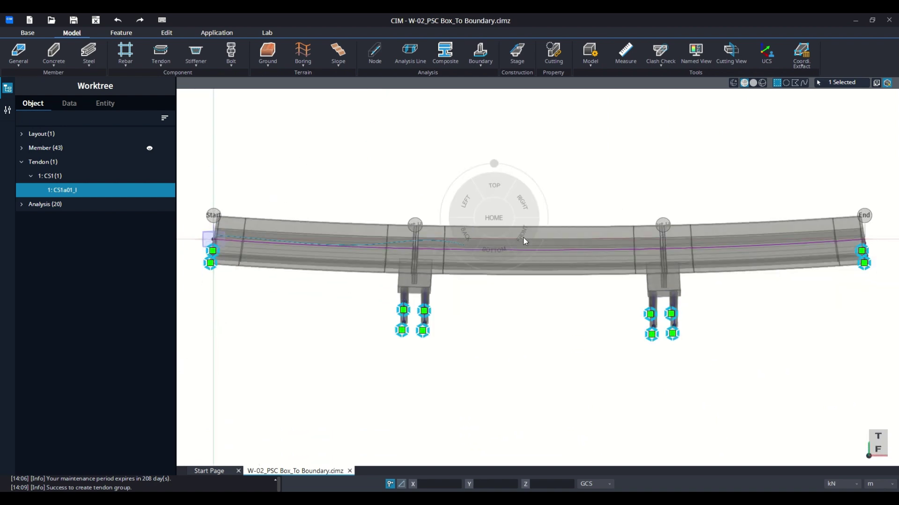
{"action": "scroll", "coordinate": [296, 240], "scroll_direction": "up", "scroll_amount": 3}
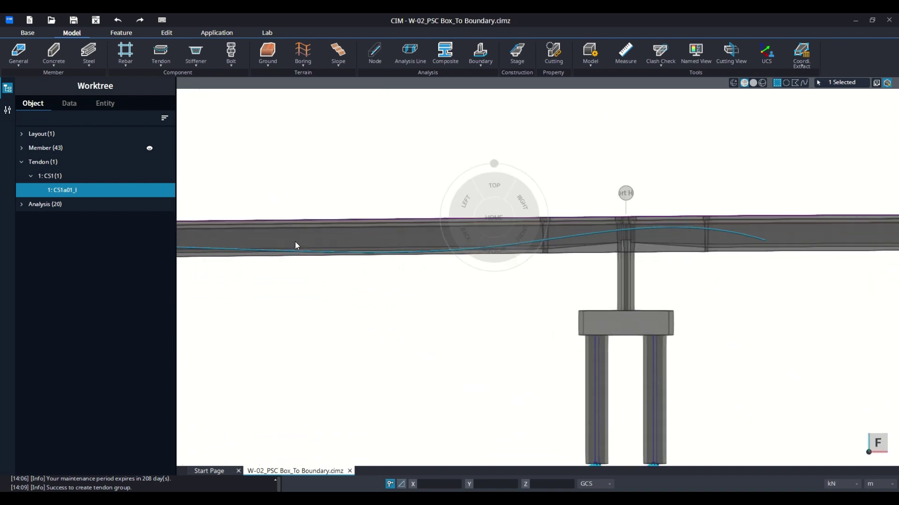
{"action": "middle_click_drag", "start_coordinate": [295, 241], "coordinate": [342, 241]}
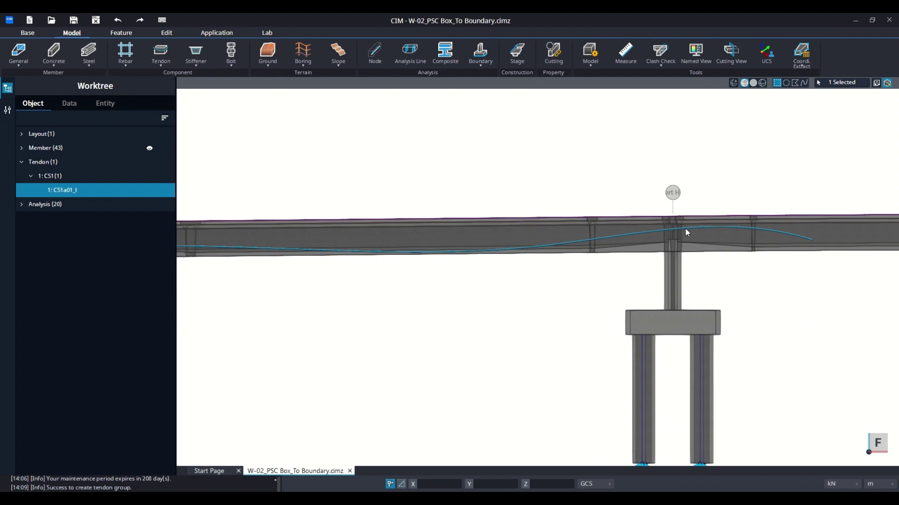
Open tendon CS1a01_l for modification and review its profile, rotation and anchorage settings
{"action": "left_click", "coordinate": [595, 233]}
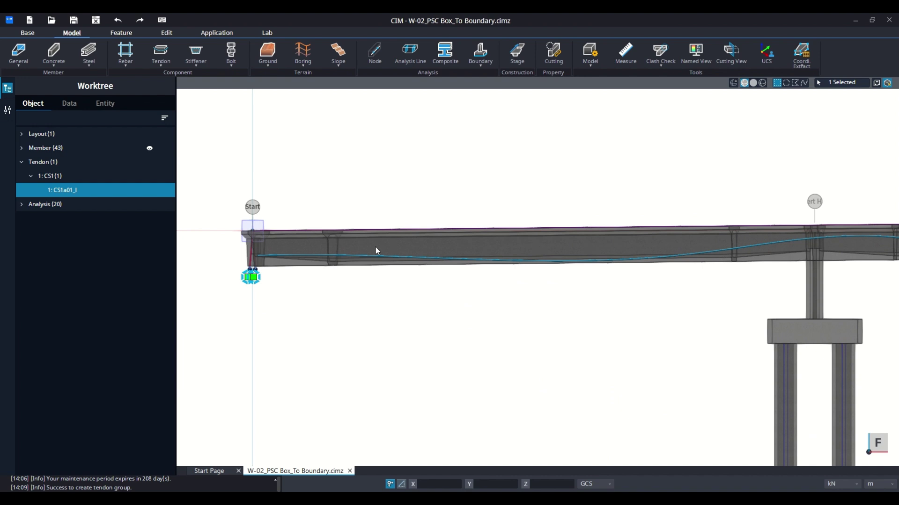
{"action": "middle_click_drag", "start_coordinate": [375, 246], "coordinate": [442, 246]}
{"action": "right_click", "coordinate": [86, 189]}
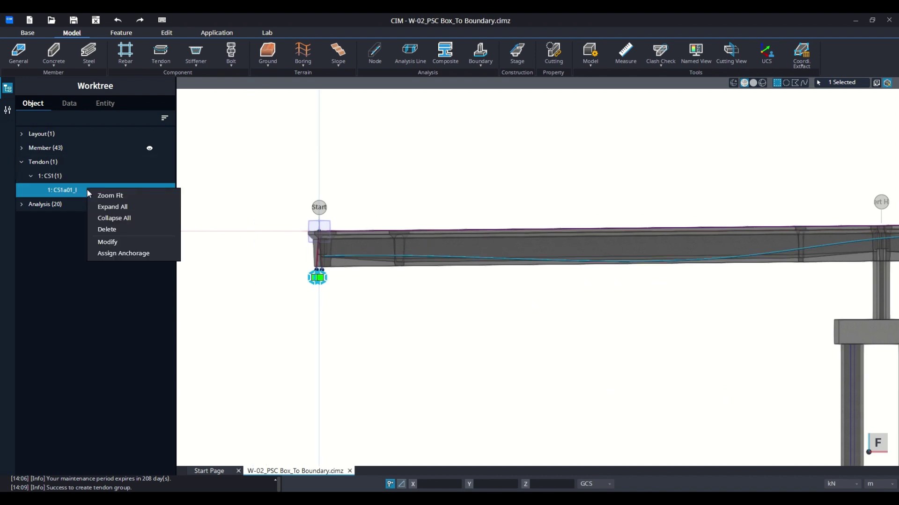
{"action": "left_click", "coordinate": [111, 240]}
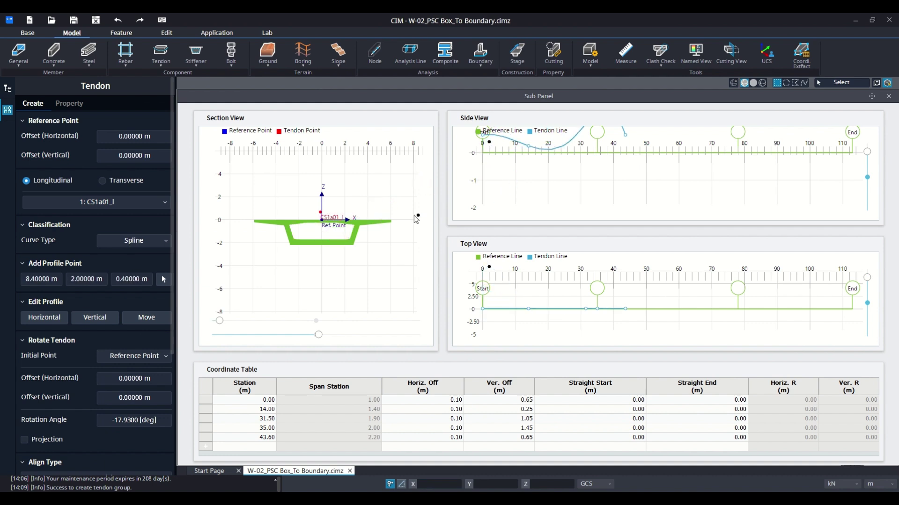
{"action": "scroll", "coordinate": [145, 281], "scroll_direction": "down", "scroll_amount": 3}
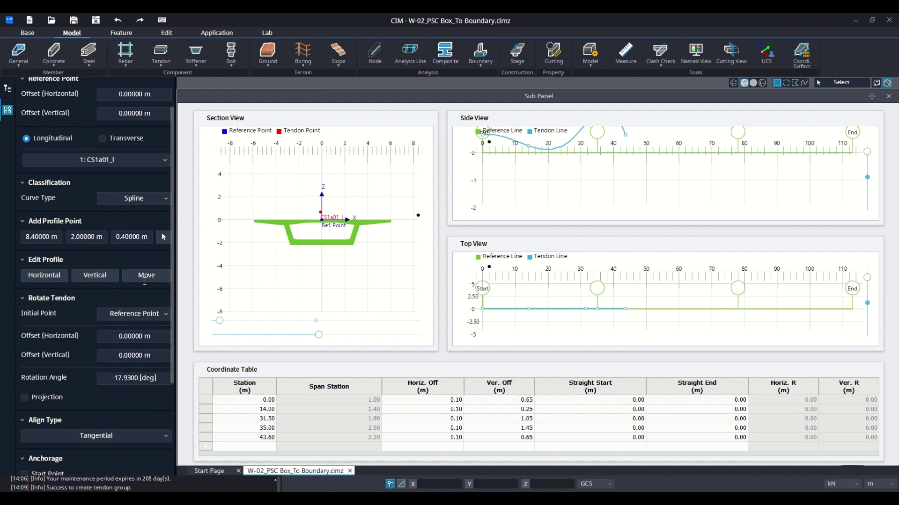
{"action": "scroll", "coordinate": [144, 281], "scroll_direction": "down", "scroll_amount": 3}
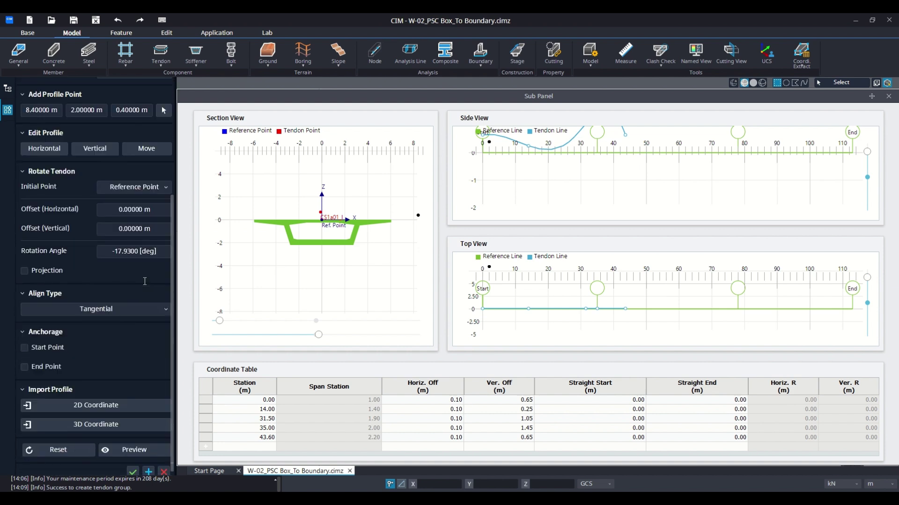
{"action": "scroll", "coordinate": [145, 281], "scroll_direction": "down", "scroll_amount": 1}
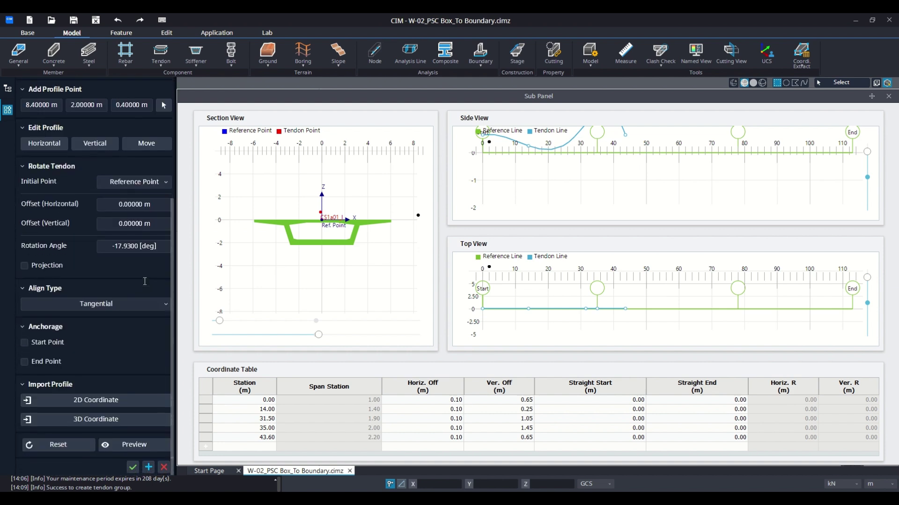
{"action": "scroll", "coordinate": [145, 281], "scroll_direction": "up", "scroll_amount": 6}
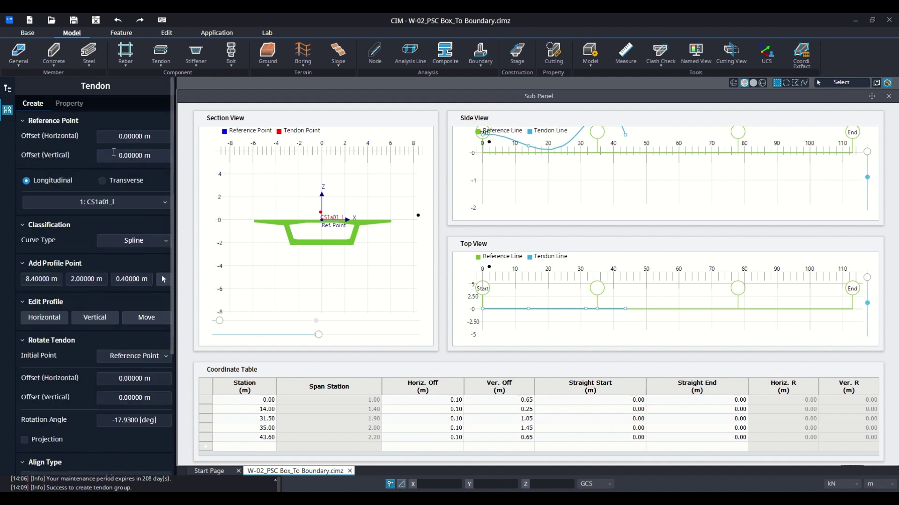
Set the tendon's reference point offsets to -2.5135 m horizontally and -2.2 m vertically
{"action": "left_click", "coordinate": [119, 137]}
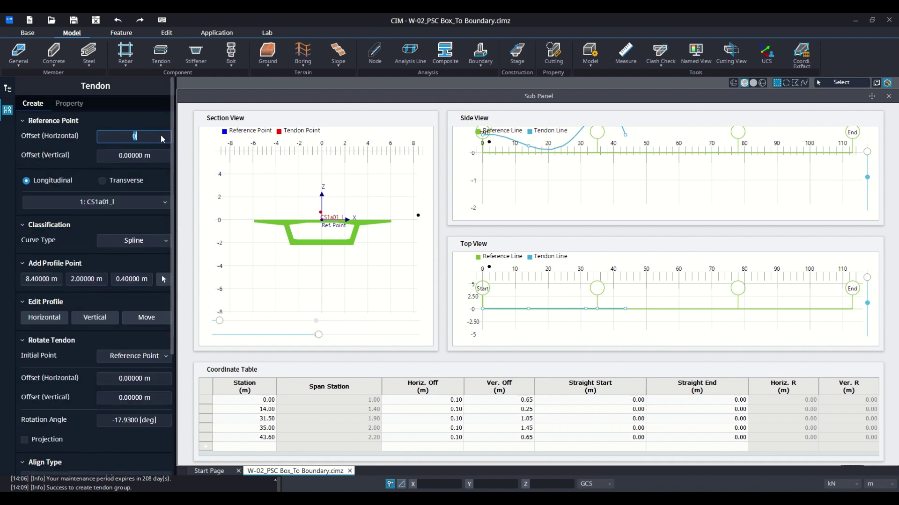
{"action": "type", "text": "-2.5135"}
{"action": "left_click", "coordinate": [135, 155]}
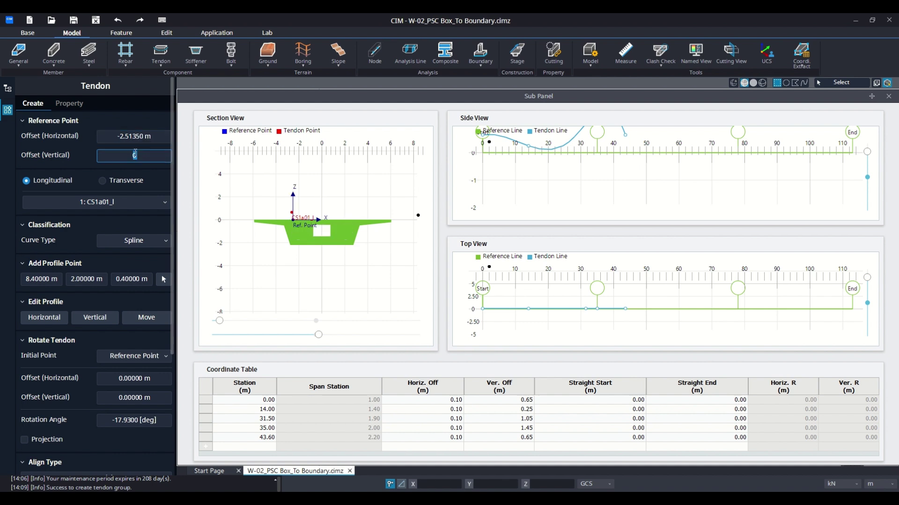
{"action": "type", "text": "-2.2"}
{"action": "key", "text": "Return"}
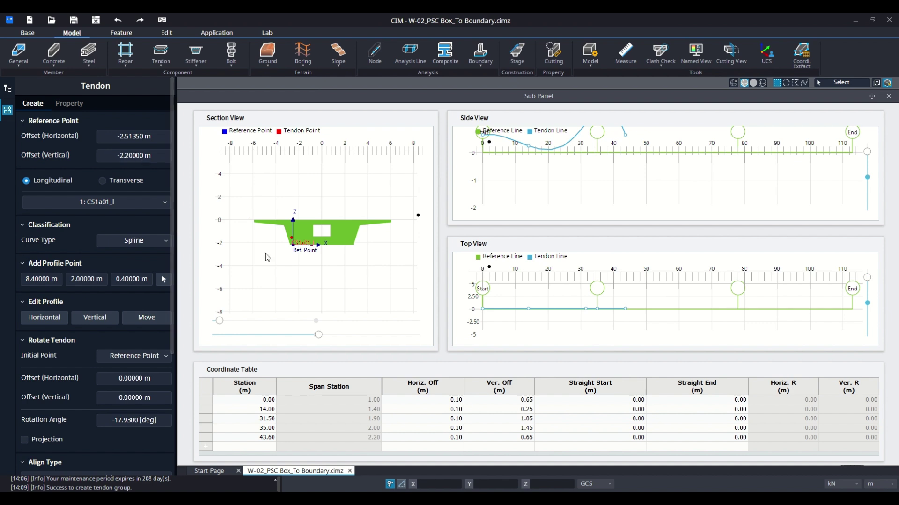
Examine the tendon's position inside the box girder web in the section view at different stations along the span
{"action": "scroll", "coordinate": [281, 238], "scroll_direction": "up", "scroll_amount": 5}
{"action": "scroll", "coordinate": [284, 234], "scroll_direction": "up", "scroll_amount": 4}
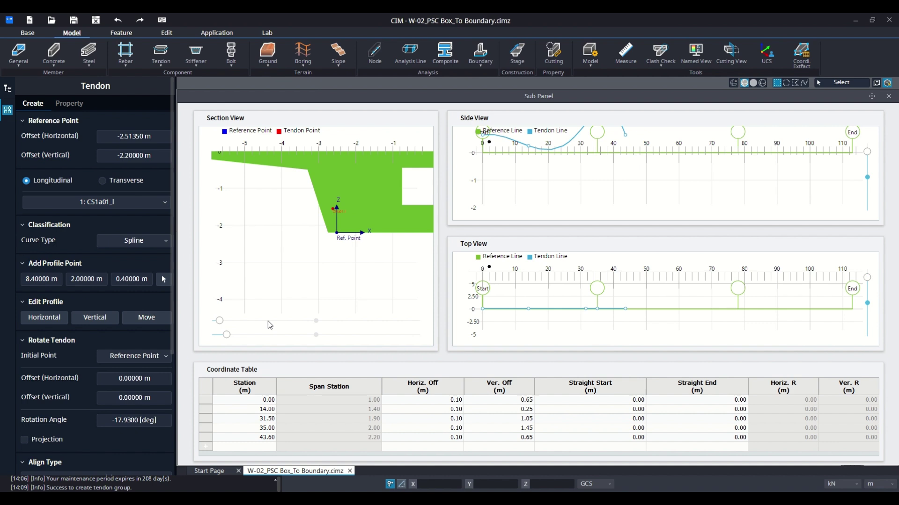
{"action": "left_click_drag", "start_coordinate": [226, 335], "coordinate": [279, 335]}
{"action": "left_click_drag", "start_coordinate": [222, 326], "coordinate": [259, 326]}
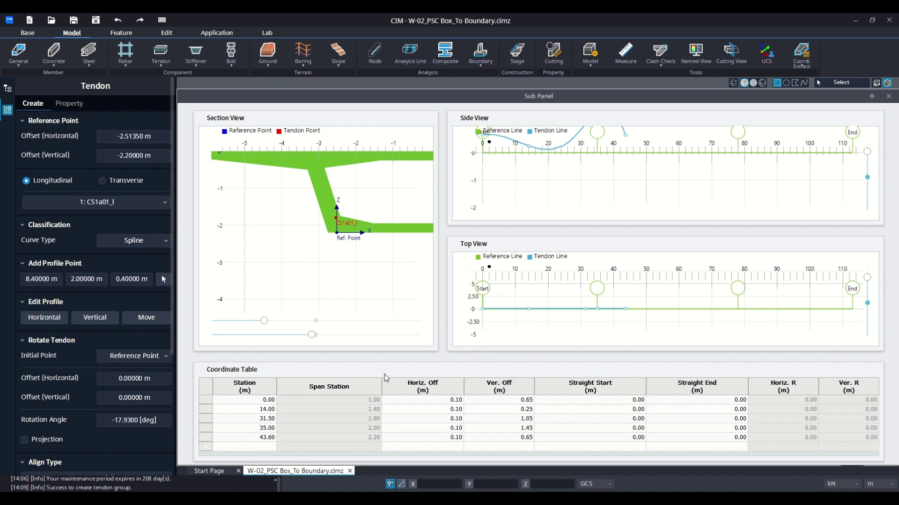
{"action": "scroll", "coordinate": [326, 224], "scroll_direction": "up", "scroll_amount": 3}
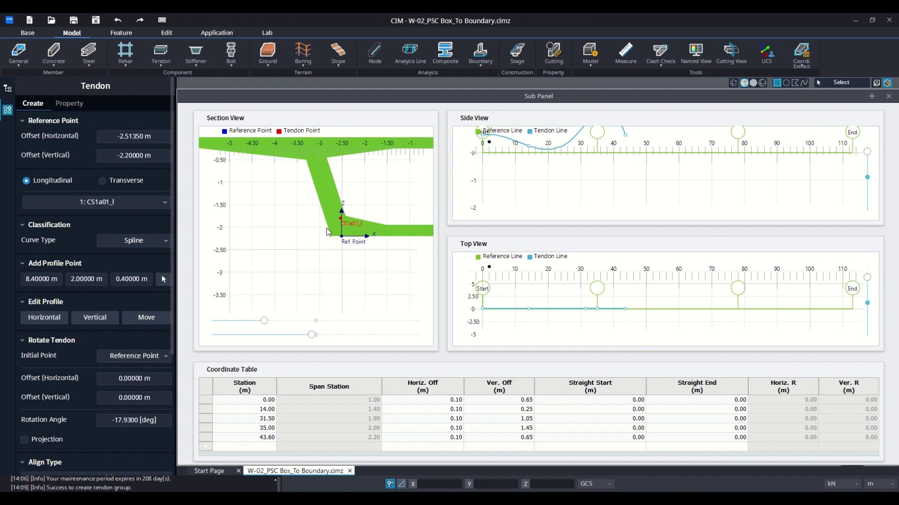
{"action": "scroll", "coordinate": [319, 197], "scroll_direction": "down", "scroll_amount": 1}
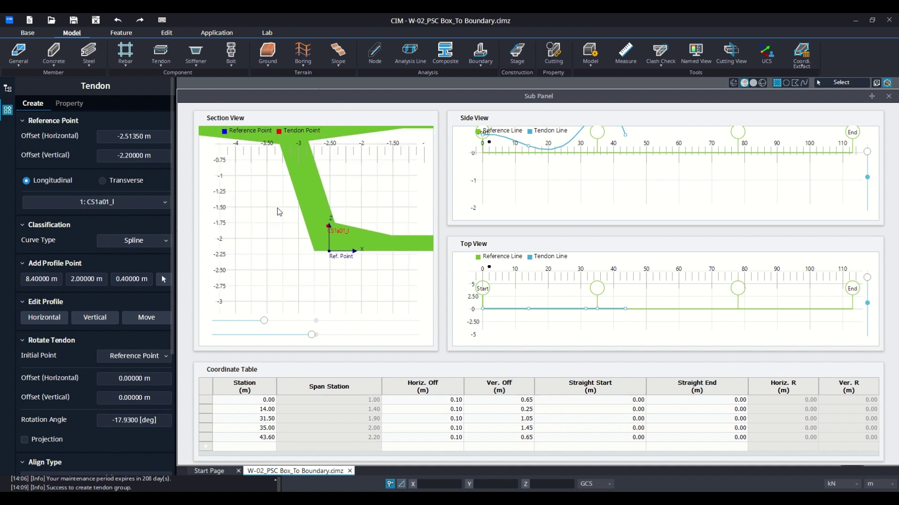
{"action": "left_click_drag", "start_coordinate": [265, 319], "coordinate": [249, 328]}
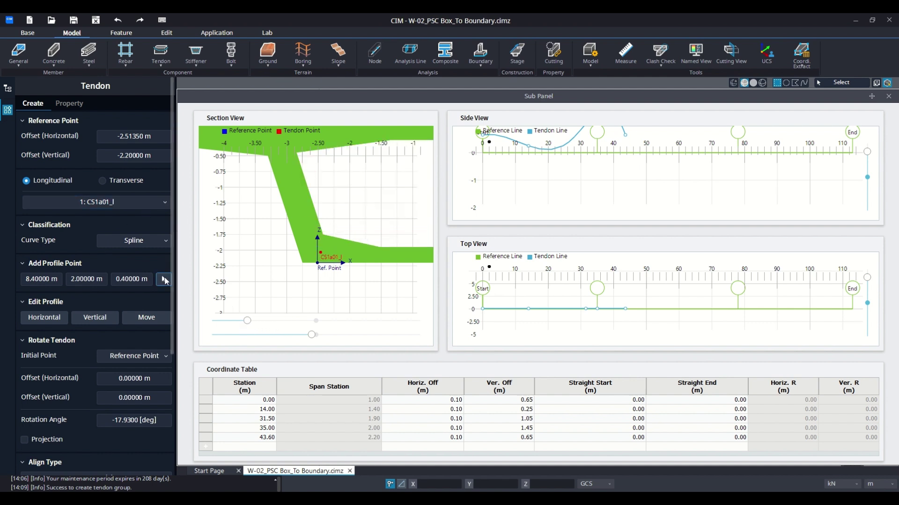
Add a profile point to the tendon in the side view at station 23.00 m with a vertical offset of 0.40 m
{"action": "left_click", "coordinate": [164, 279]}
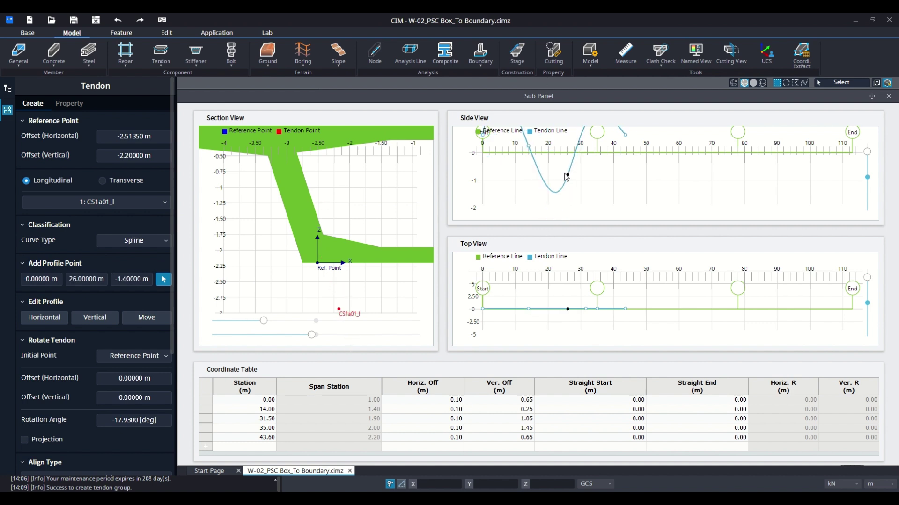
{"action": "scroll", "coordinate": [566, 176], "scroll_direction": "down", "scroll_amount": 2}
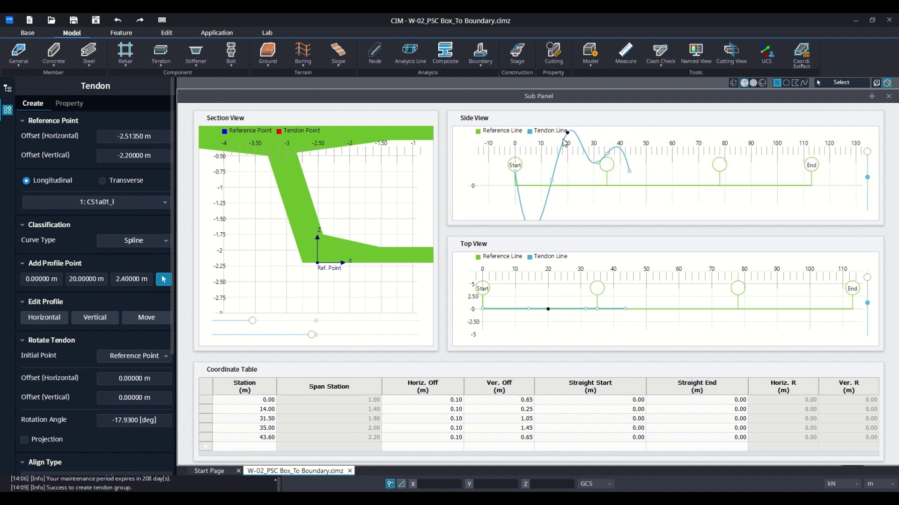
{"action": "scroll", "coordinate": [567, 169], "scroll_direction": "up", "scroll_amount": 2}
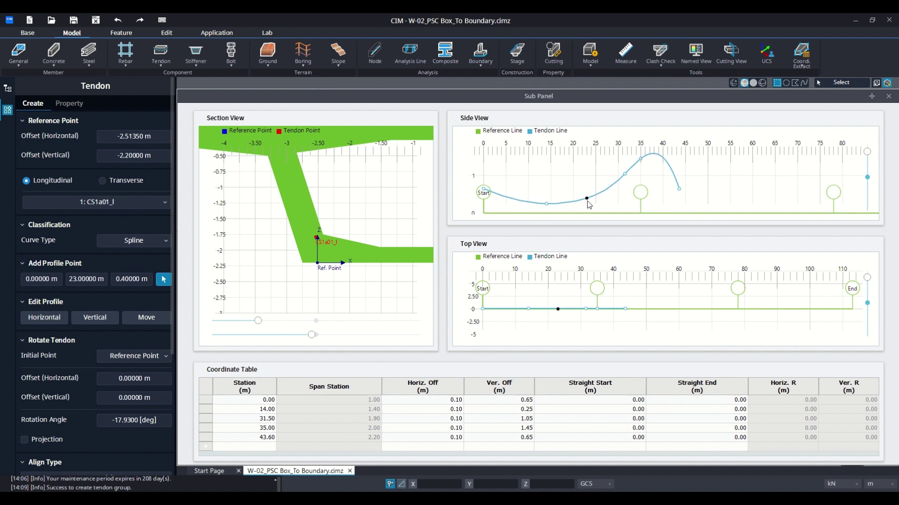
{"action": "left_click", "coordinate": [587, 202]}
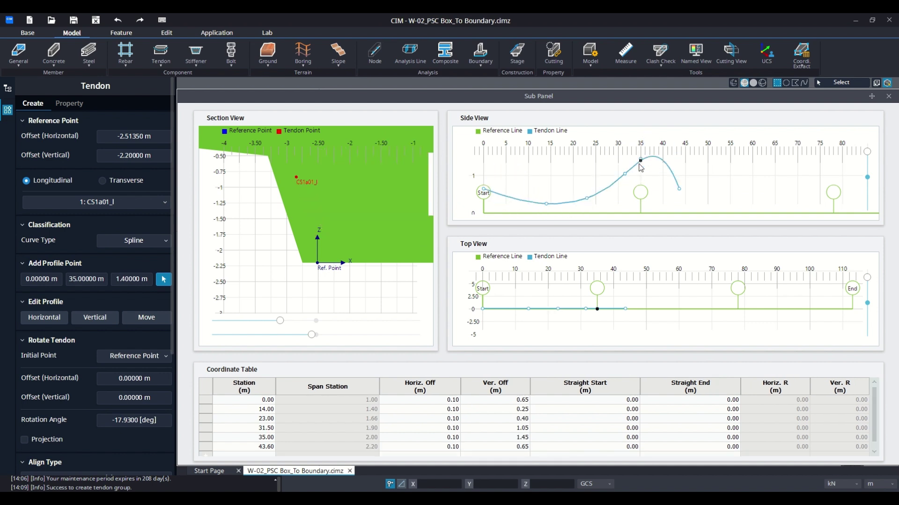